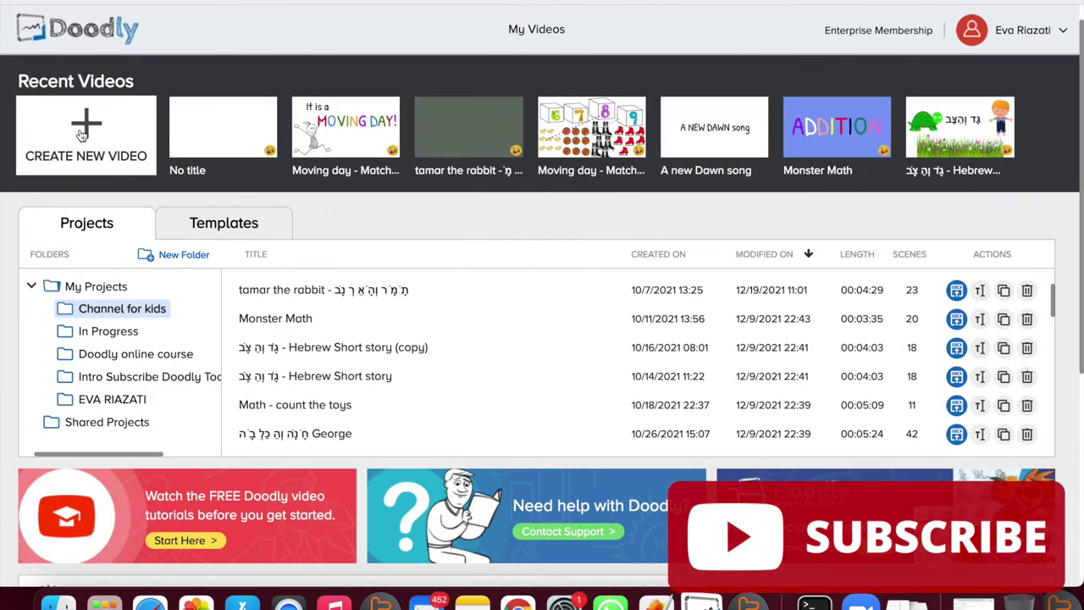
Step: Create a new whiteboard video titled 'Phonics - Super Safari'
click(81, 134)
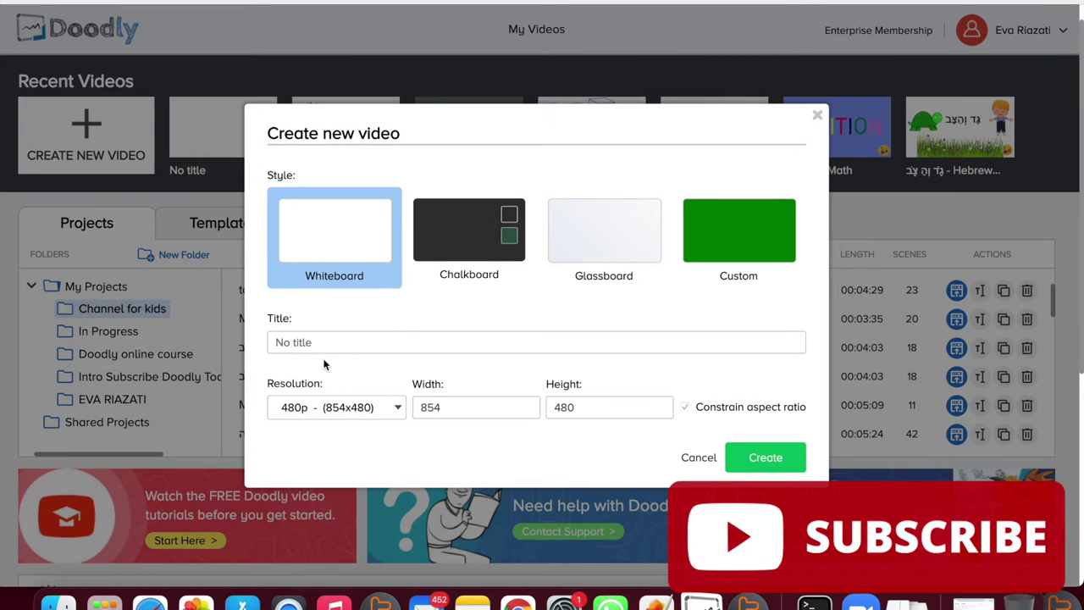
text(Phonics - S)
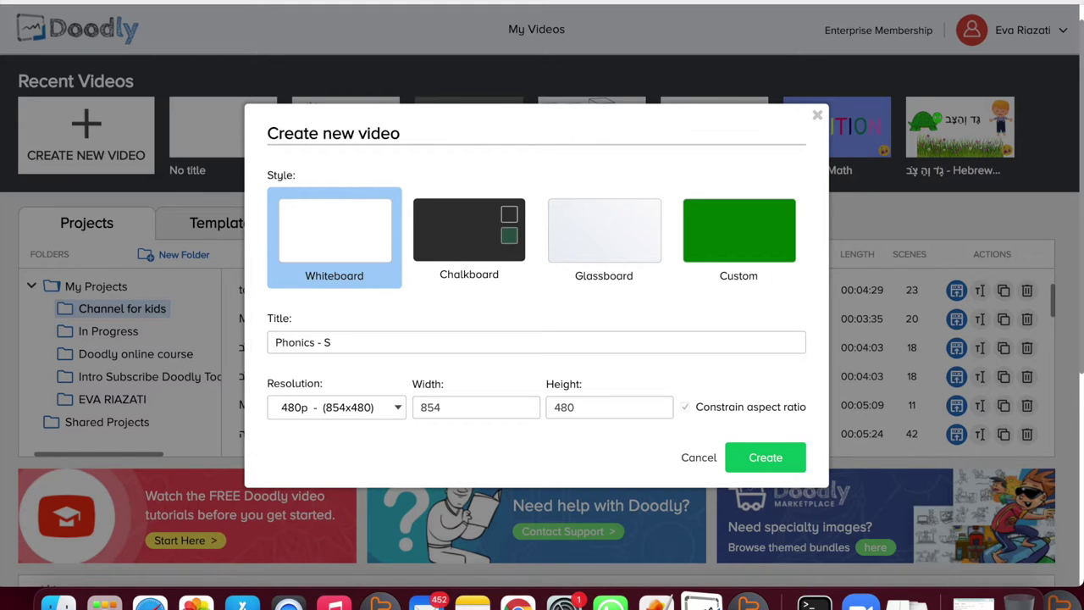
text(uper Safari)
click(785, 457)
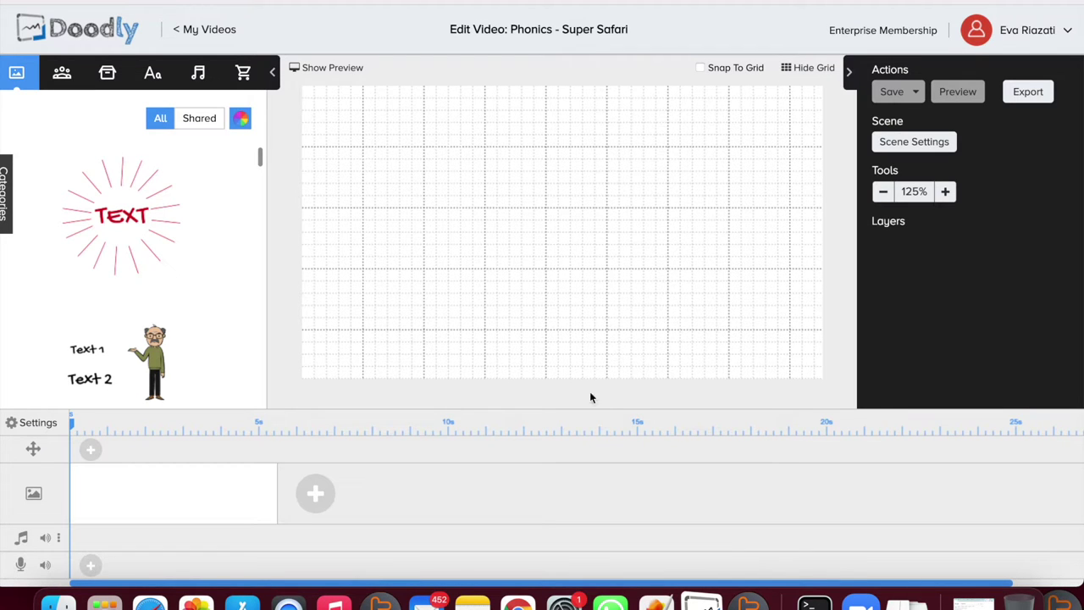
Step: Copy the round sticker from the Moving day video, then reopen Phonics - Super Safari
click(206, 30)
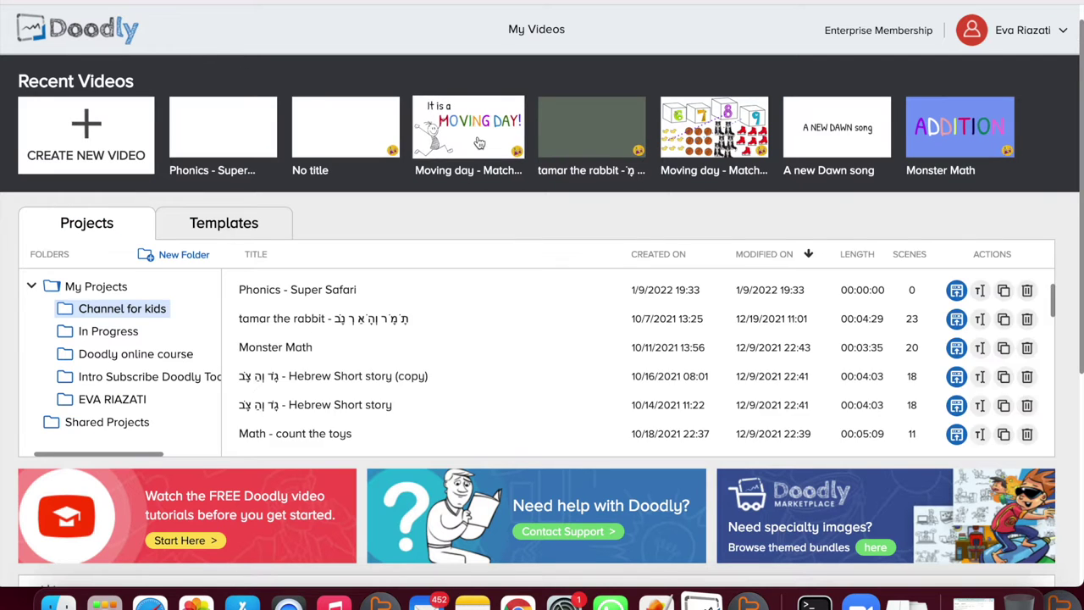
click(475, 137)
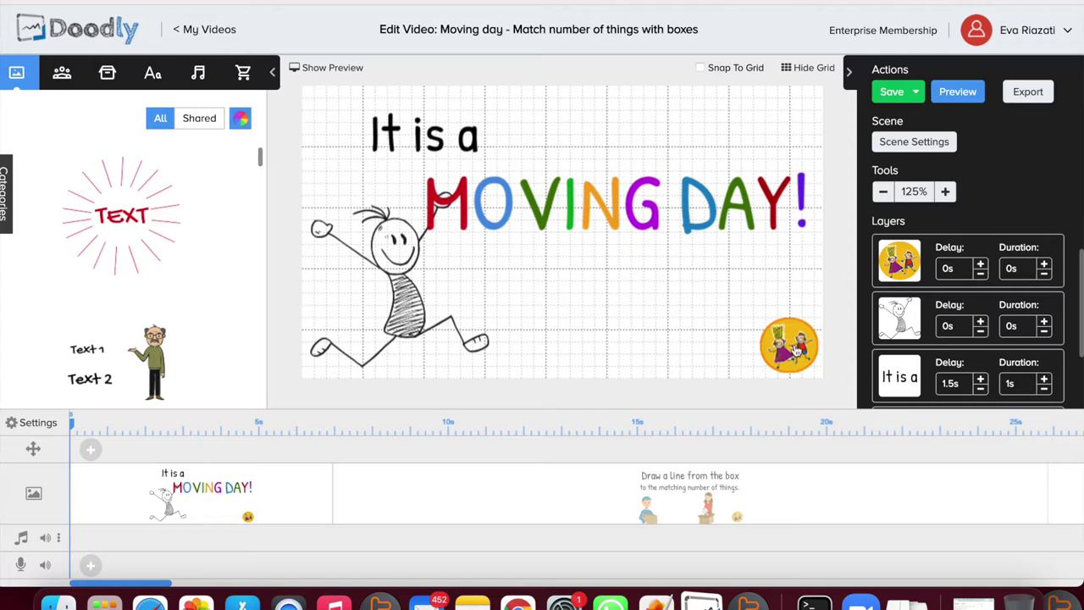
click(792, 350)
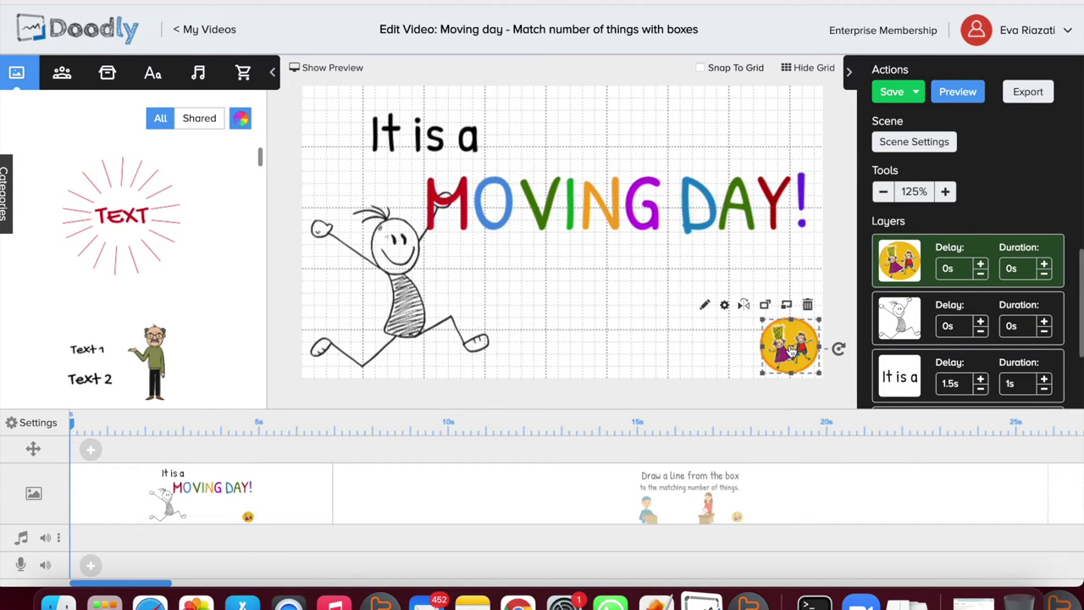
right_click(793, 350)
click(754, 328)
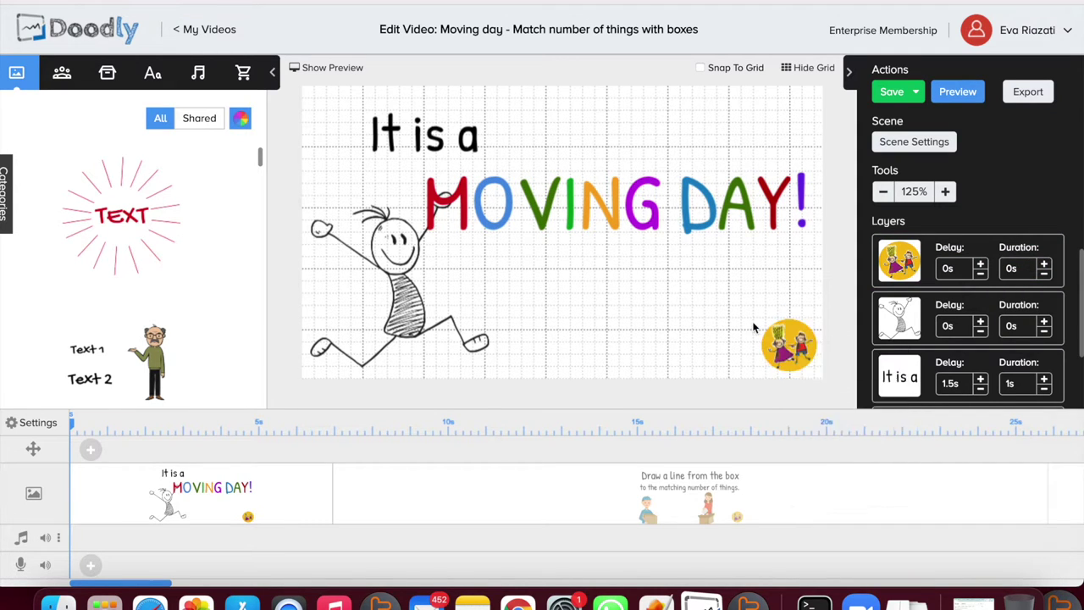
right_click(784, 337)
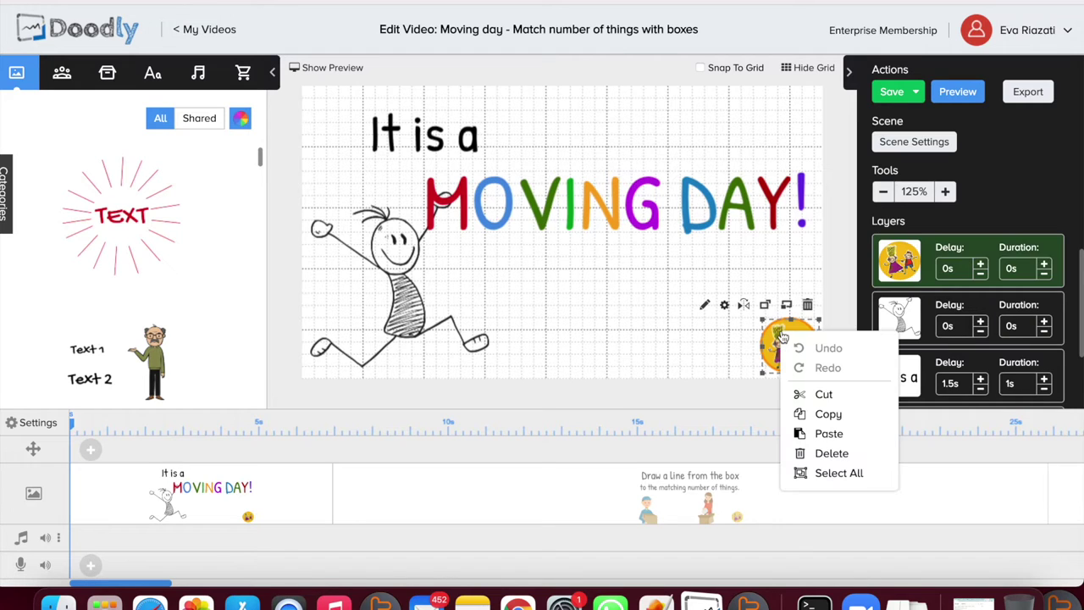
click(827, 415)
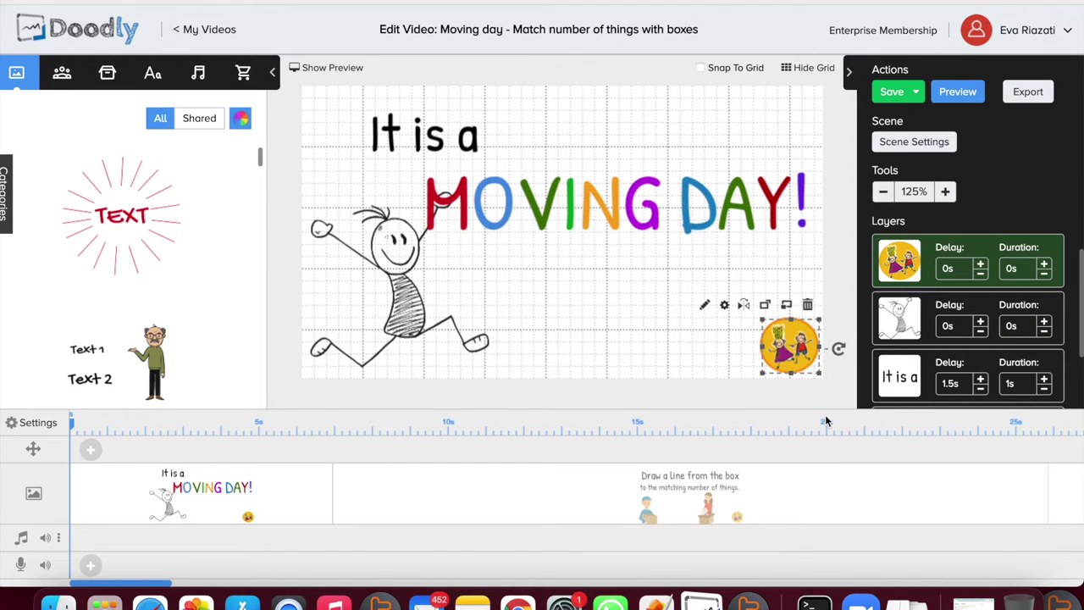
click(201, 30)
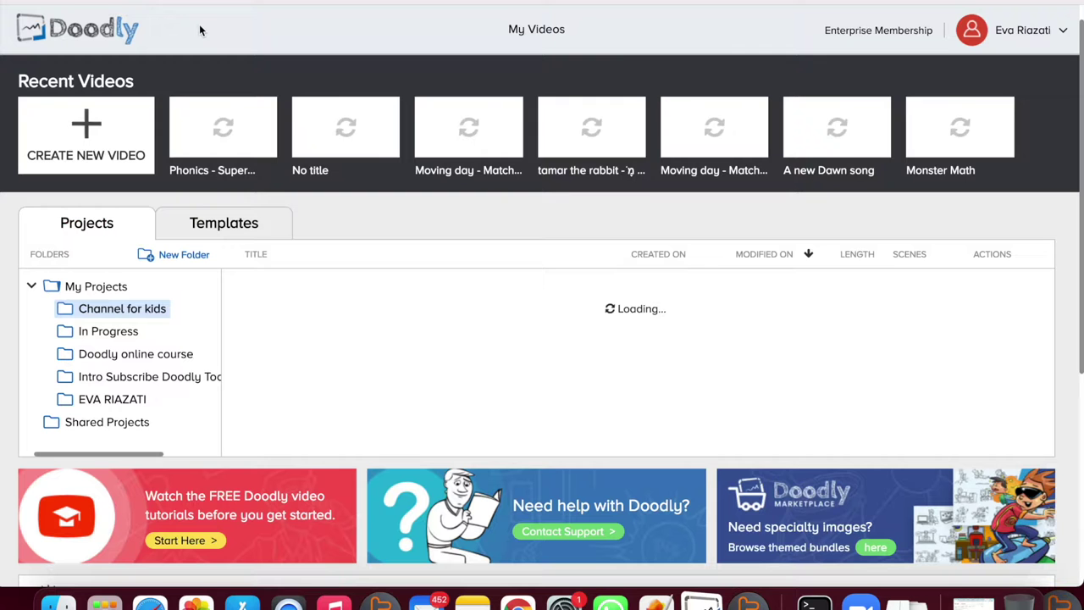
click(212, 127)
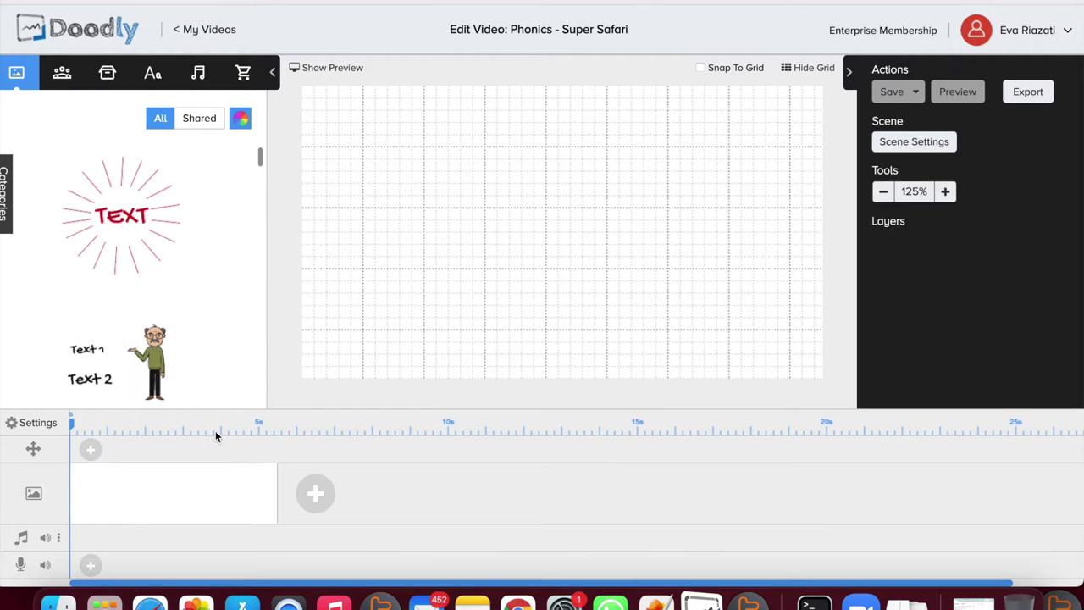
Step: Hide the grid and paste the copied sticker into the first scene
right_click(232, 488)
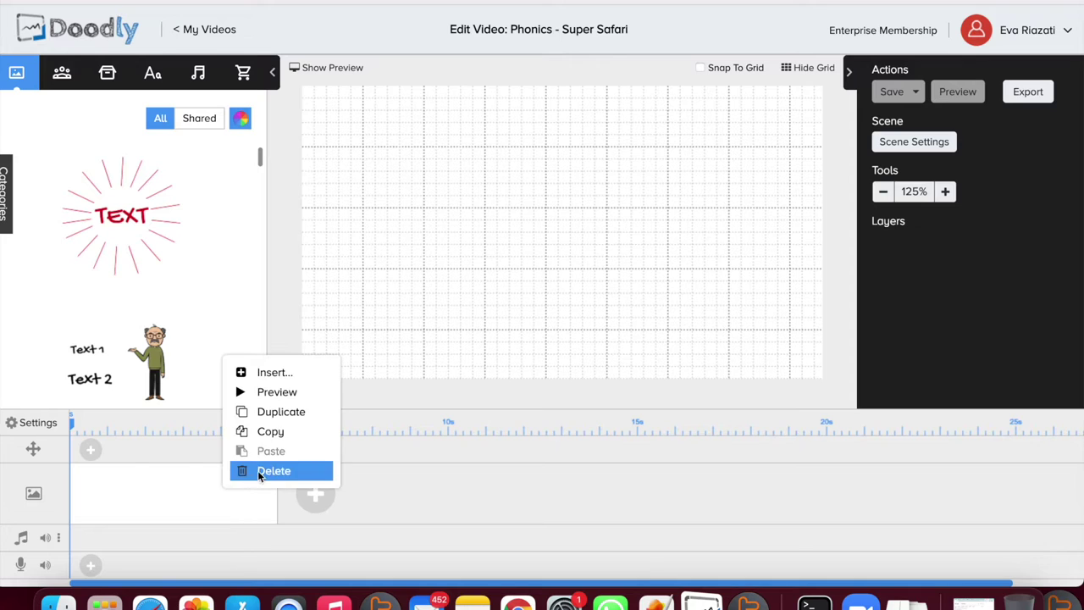
click(758, 269)
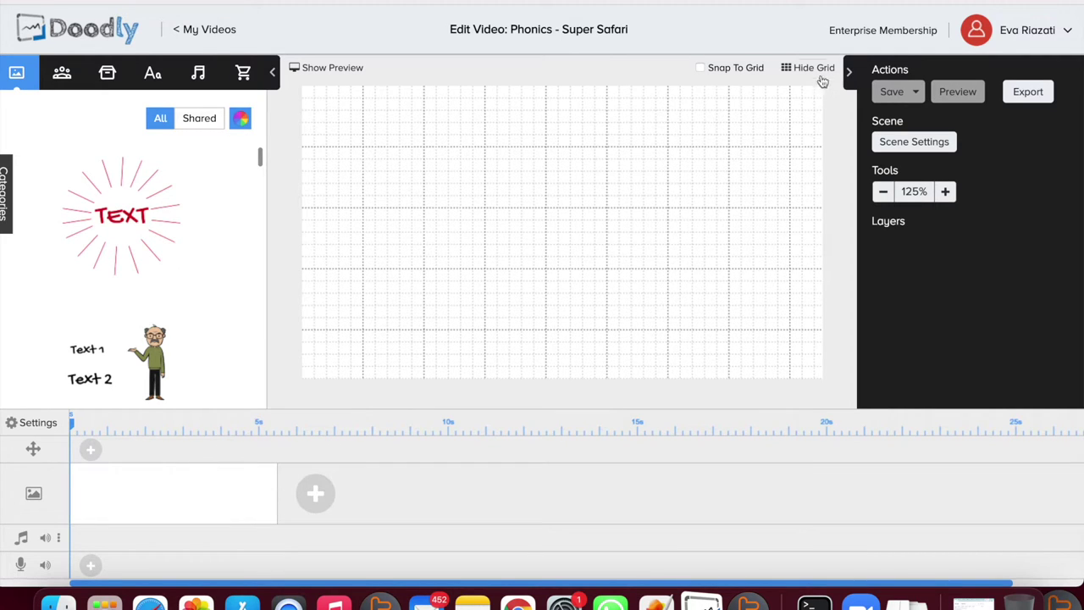
click(813, 68)
right_click(749, 306)
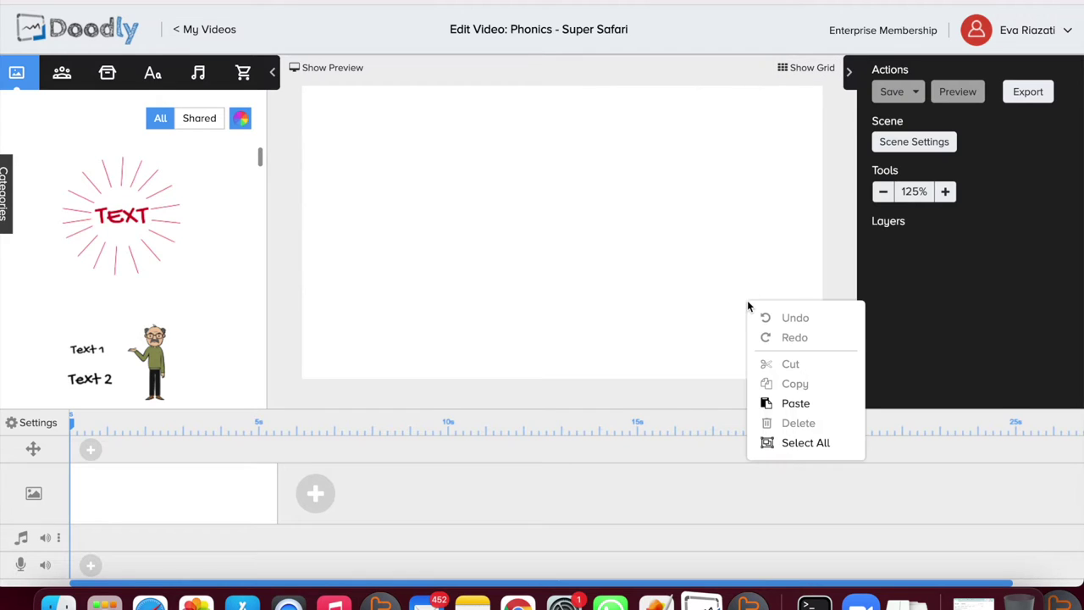
click(796, 403)
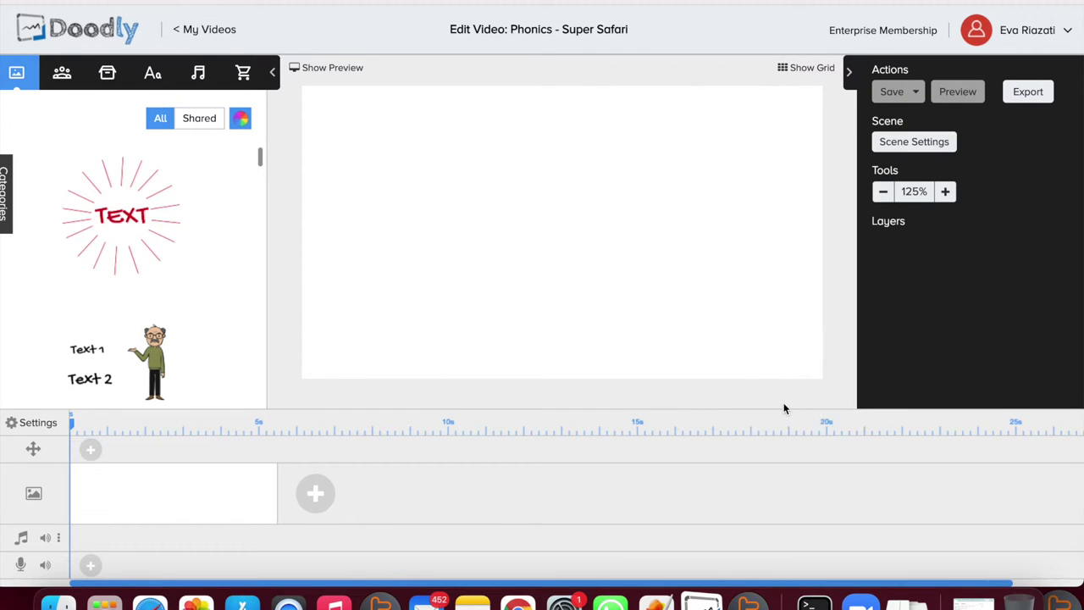
right_click(778, 329)
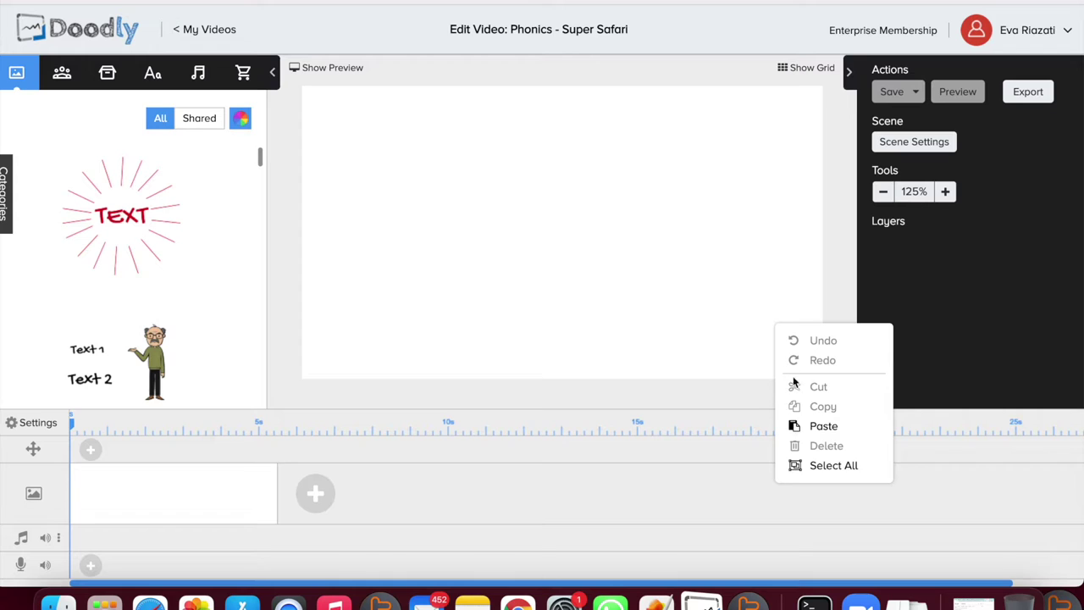
click(797, 425)
Step: Add four new scenes, pasting the sticker into each one
click(123, 493)
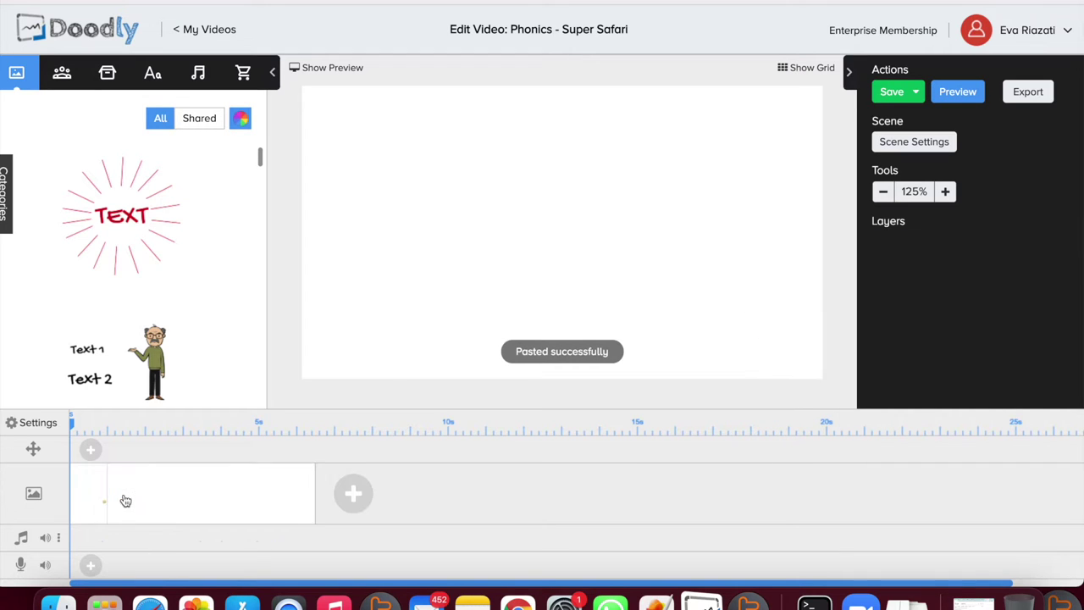
right_click(709, 332)
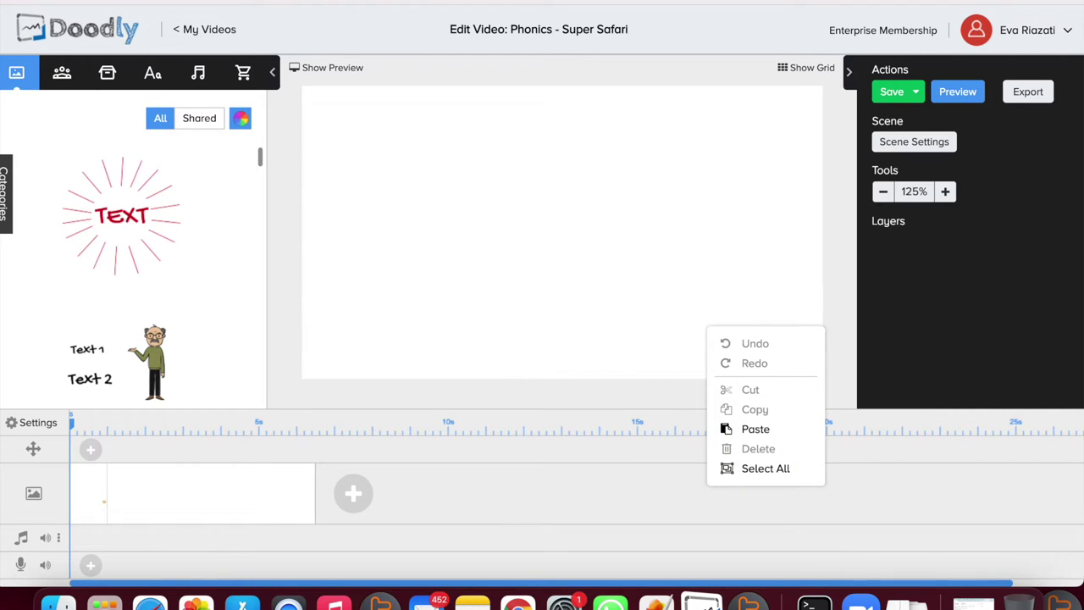
click(746, 430)
click(164, 494)
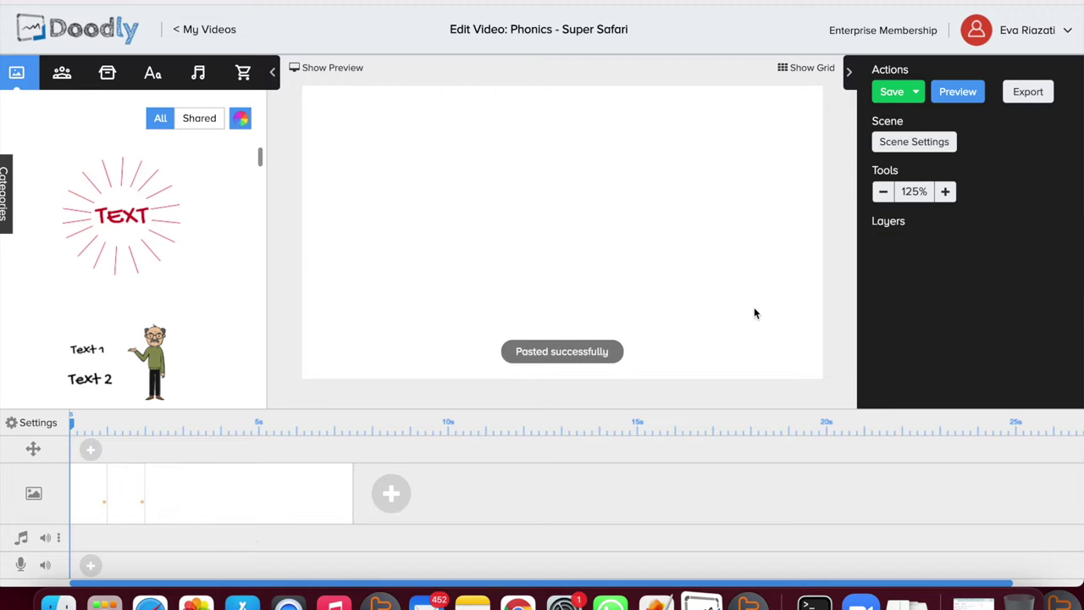
right_click(754, 314)
click(800, 411)
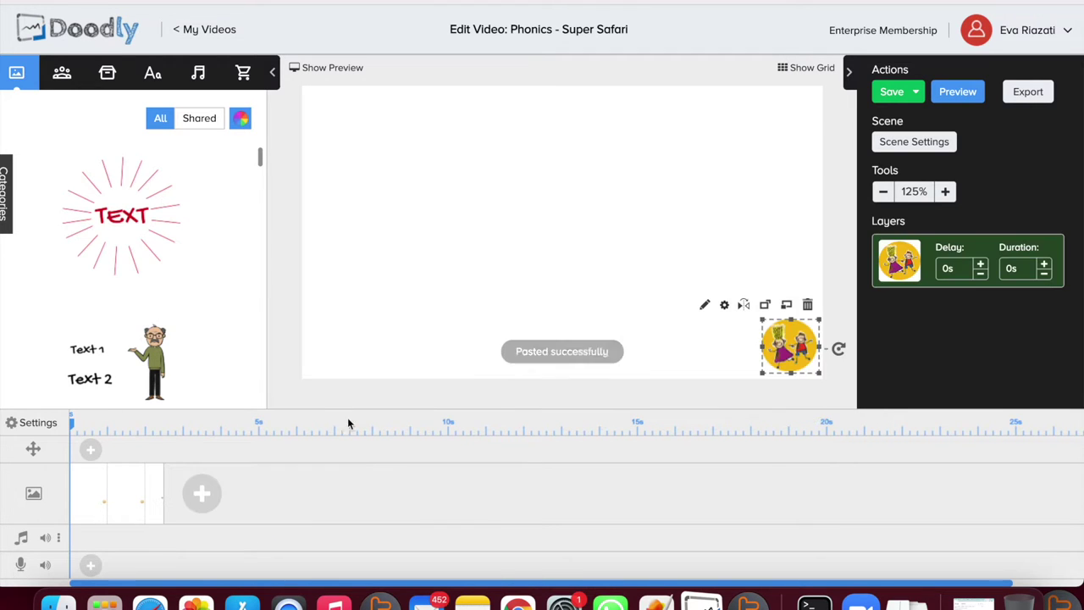
click(202, 495)
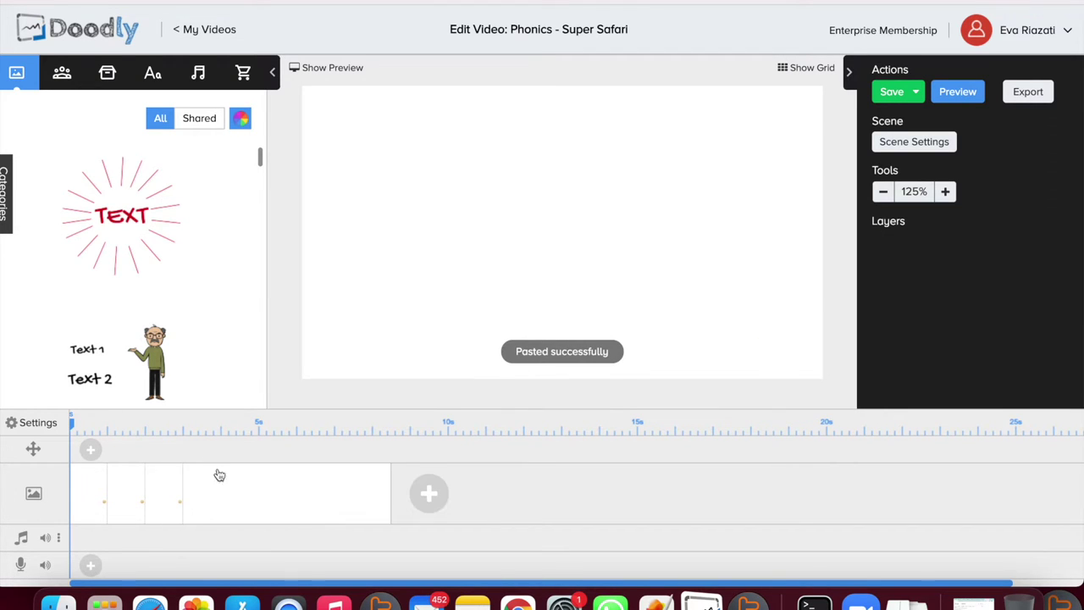
right_click(753, 314)
click(797, 417)
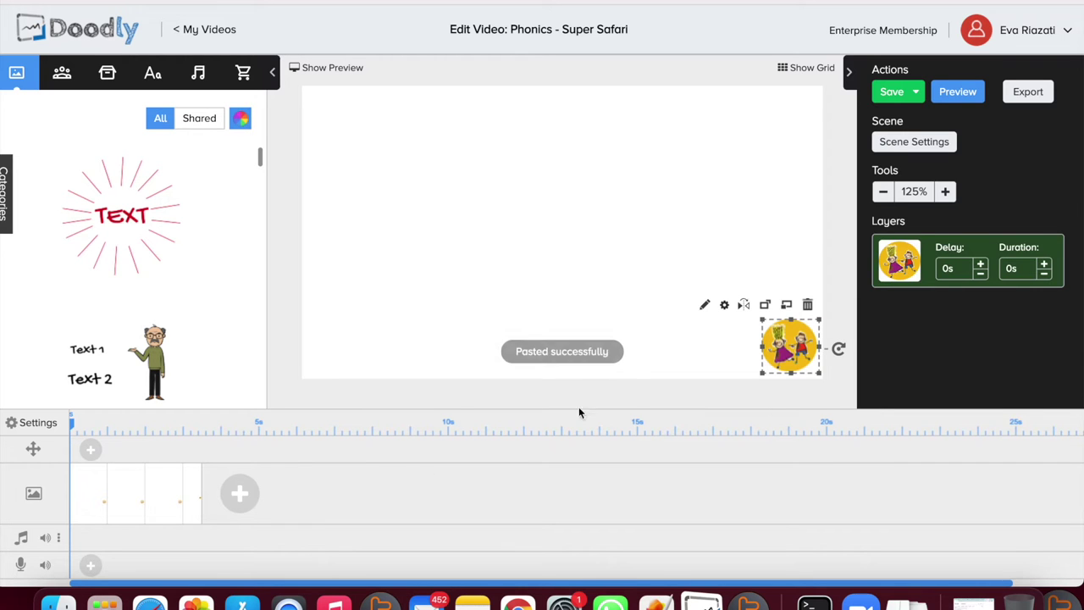
click(241, 495)
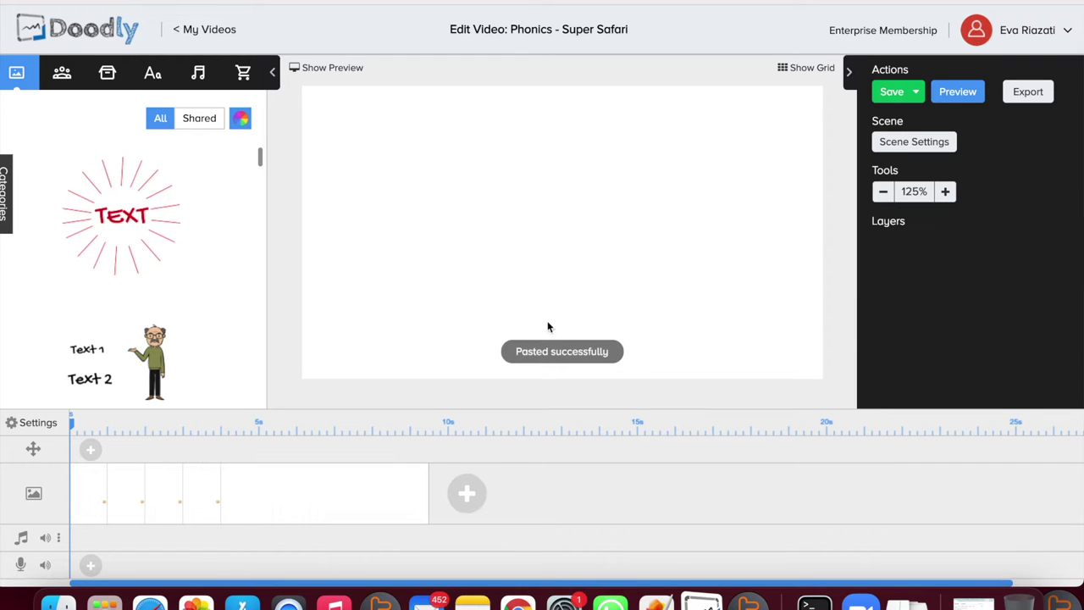
right_click(797, 319)
click(845, 419)
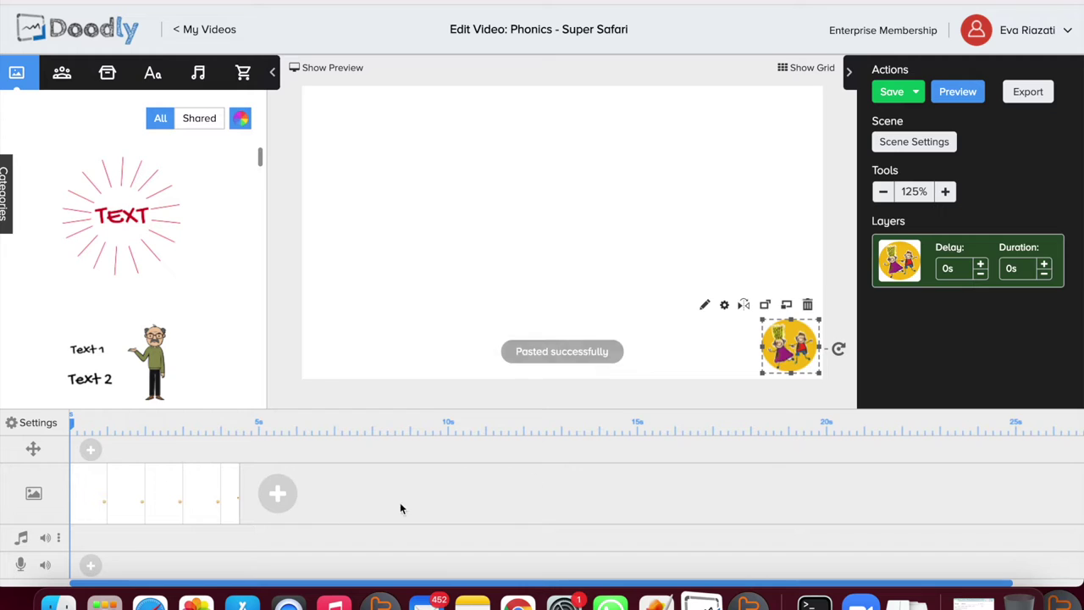
Step: Add another four scenes, each with the sticker pasted in
click(279, 495)
right_click(775, 330)
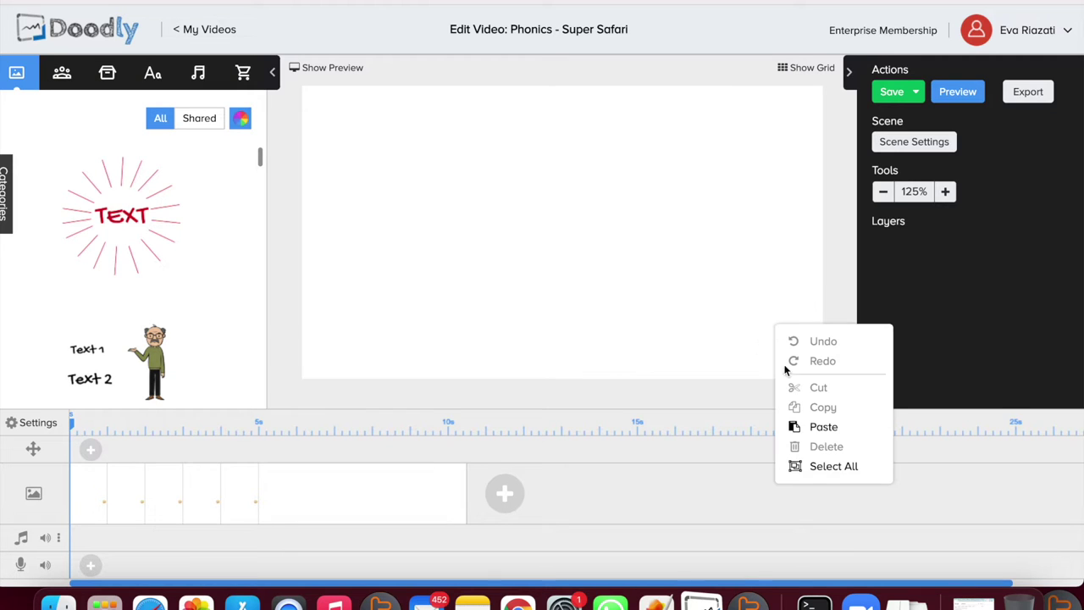
click(799, 427)
click(316, 494)
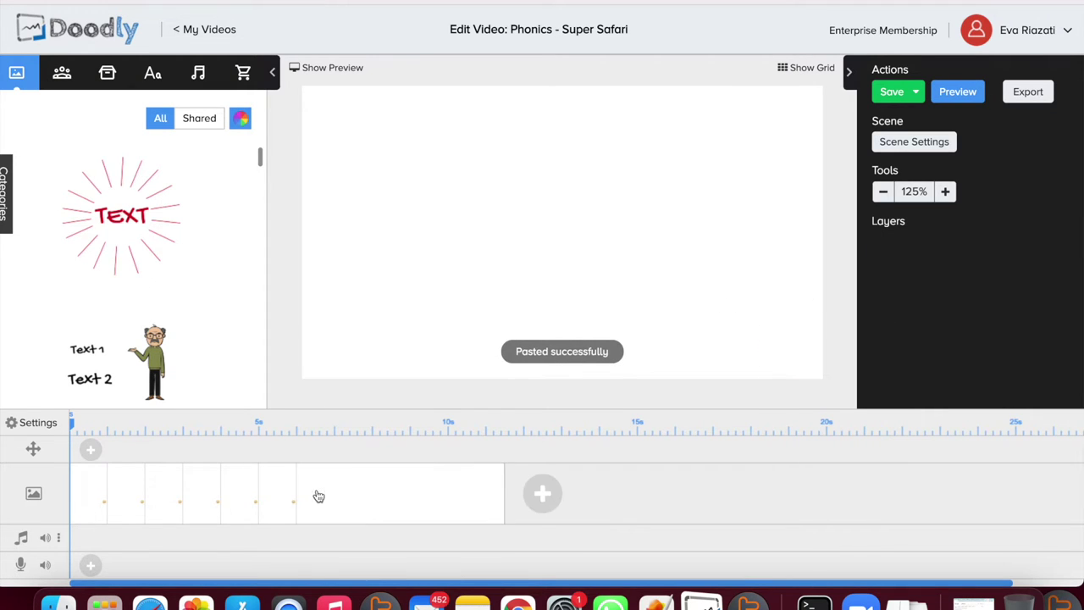
right_click(800, 310)
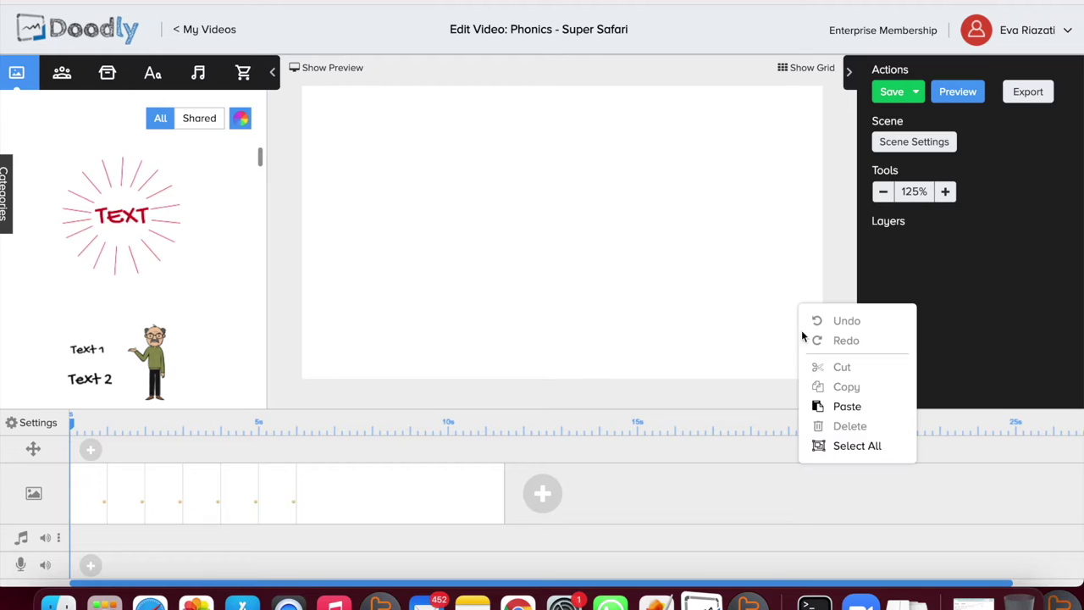
click(821, 405)
click(353, 500)
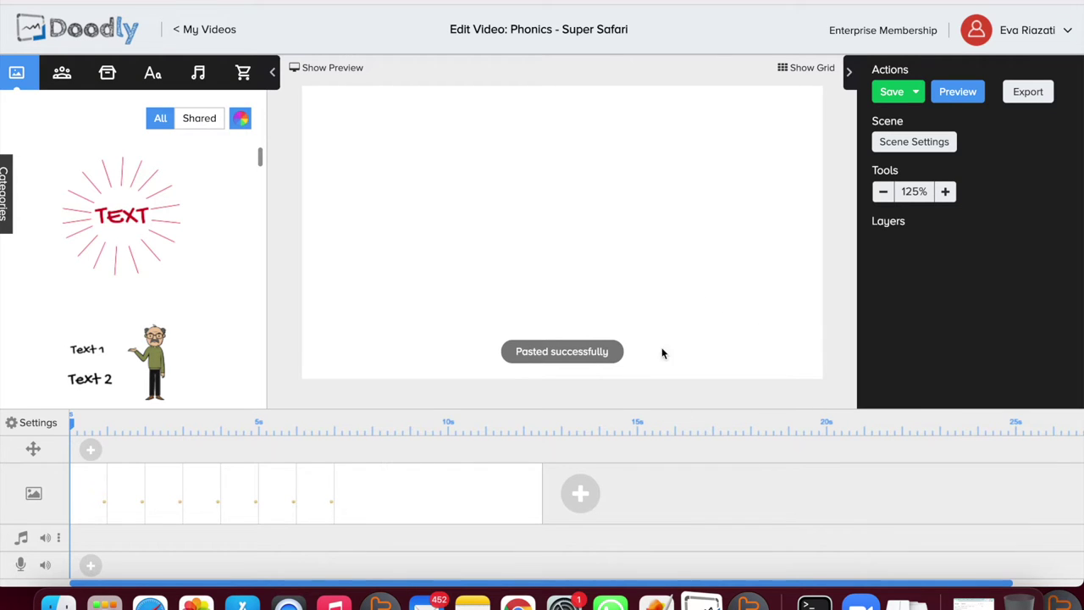
right_click(731, 339)
click(777, 439)
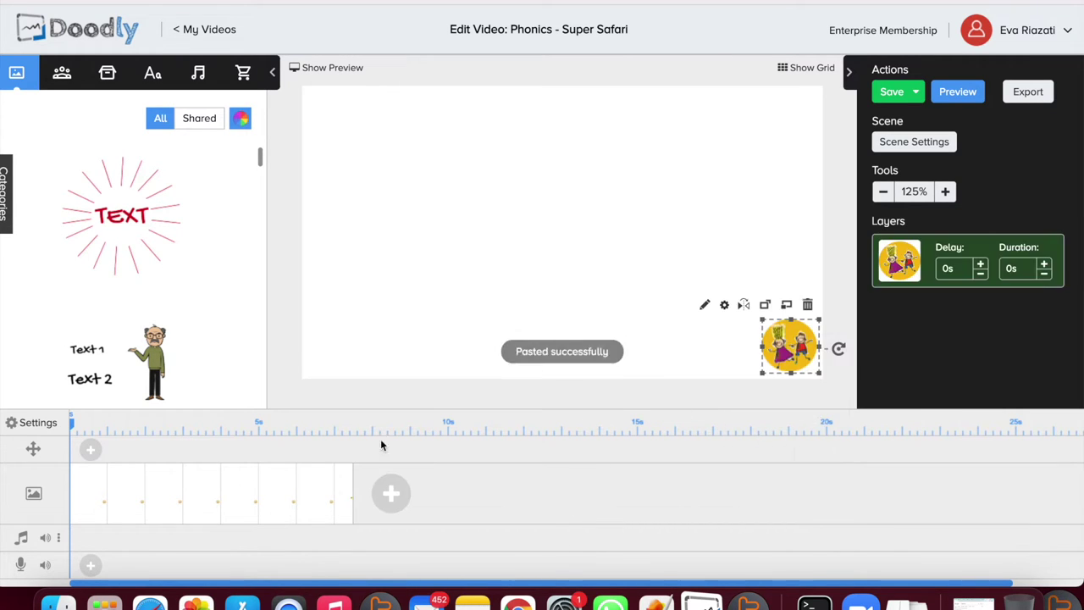
click(387, 492)
right_click(762, 291)
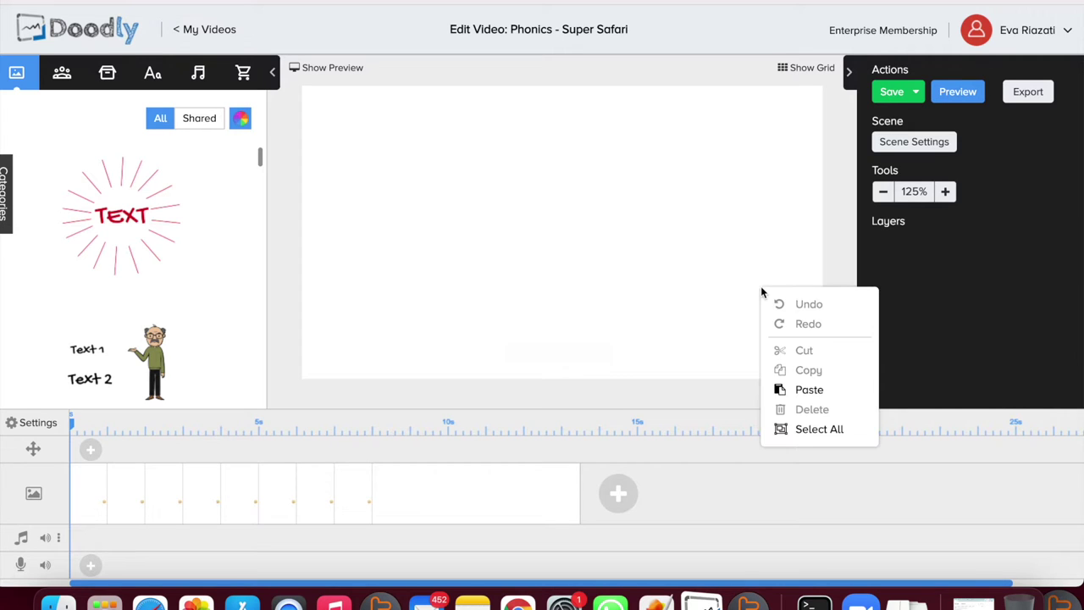
click(779, 385)
Step: Add a final four scenes, pasting the monkey badge into every one
click(428, 495)
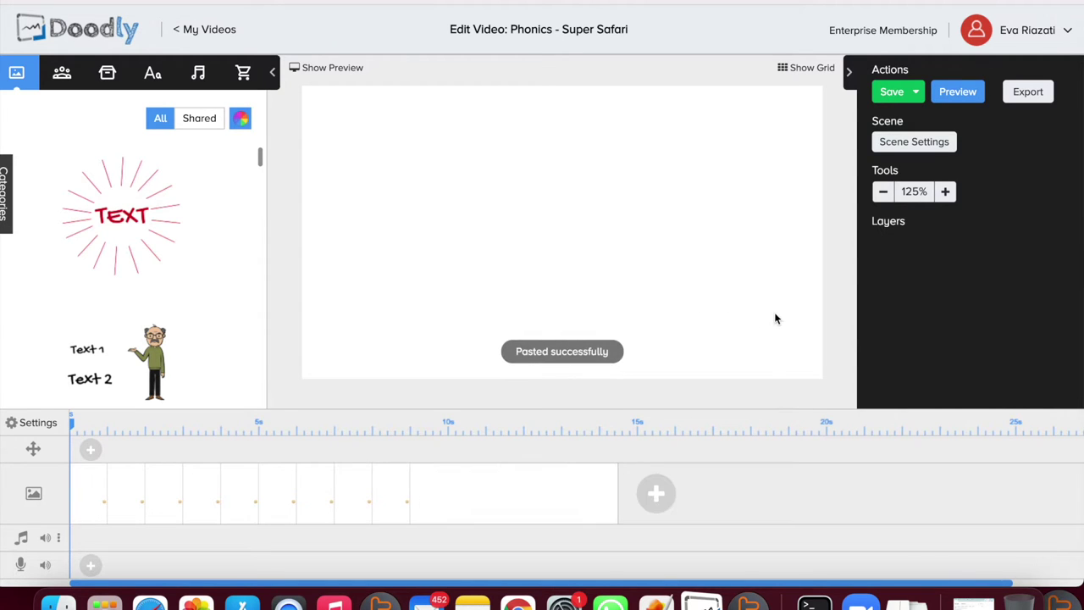
right_click(775, 314)
click(788, 416)
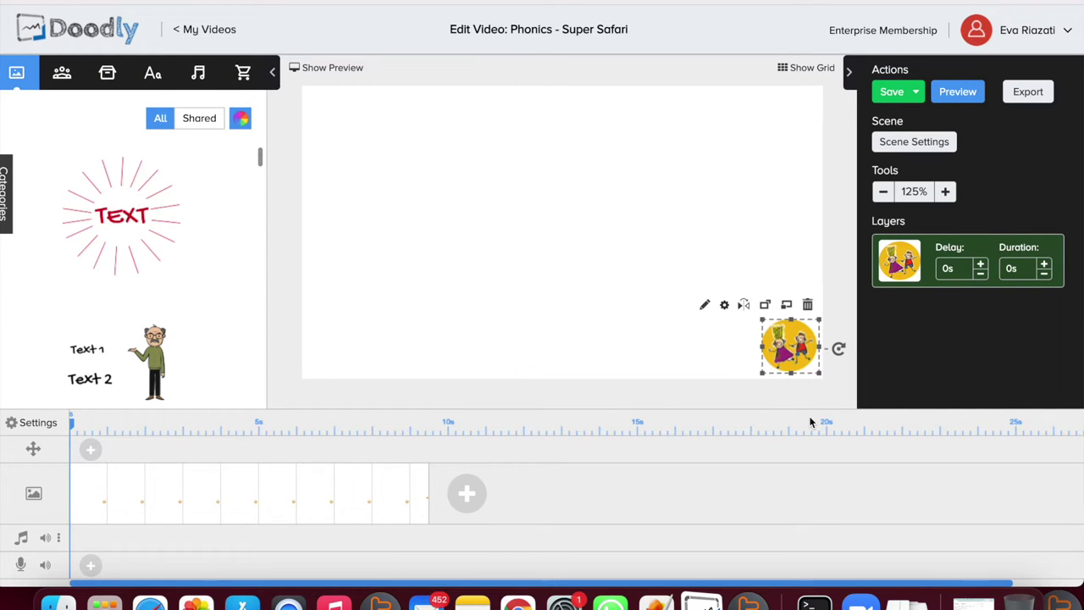
click(467, 494)
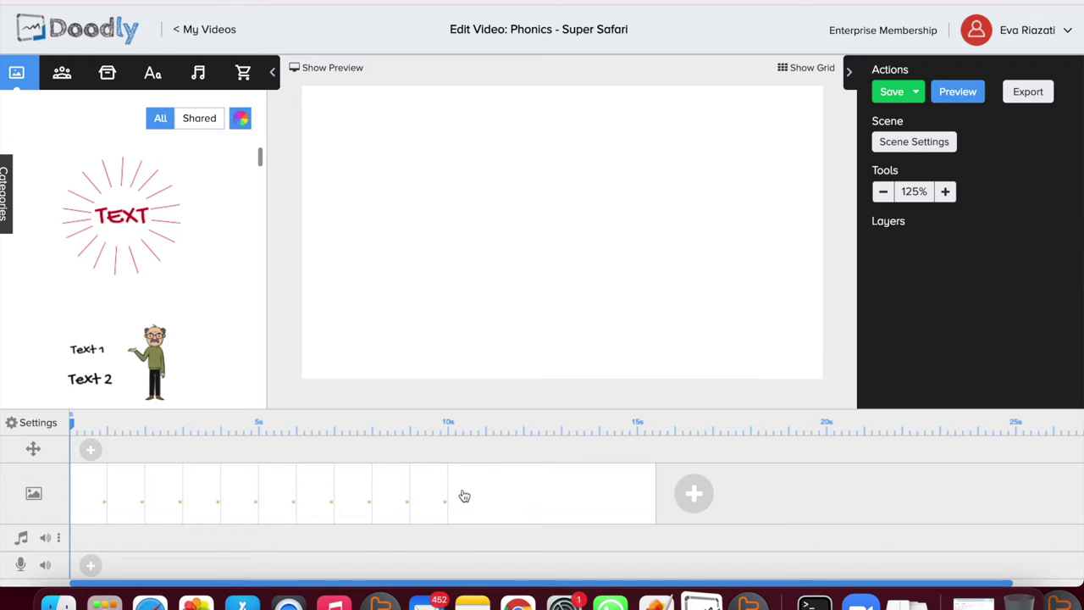
right_click(794, 337)
click(835, 436)
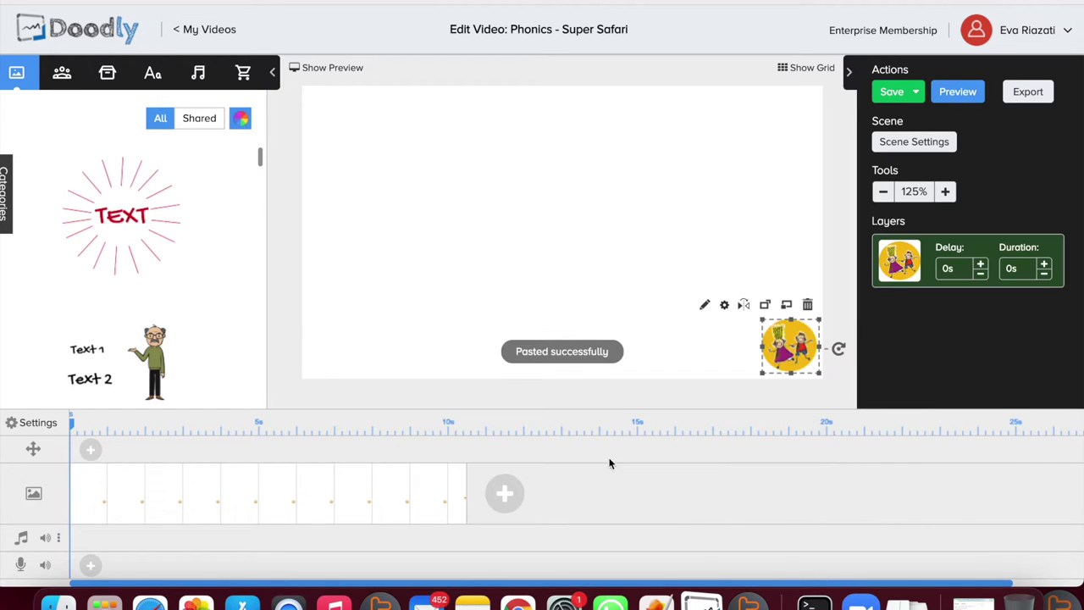
click(505, 495)
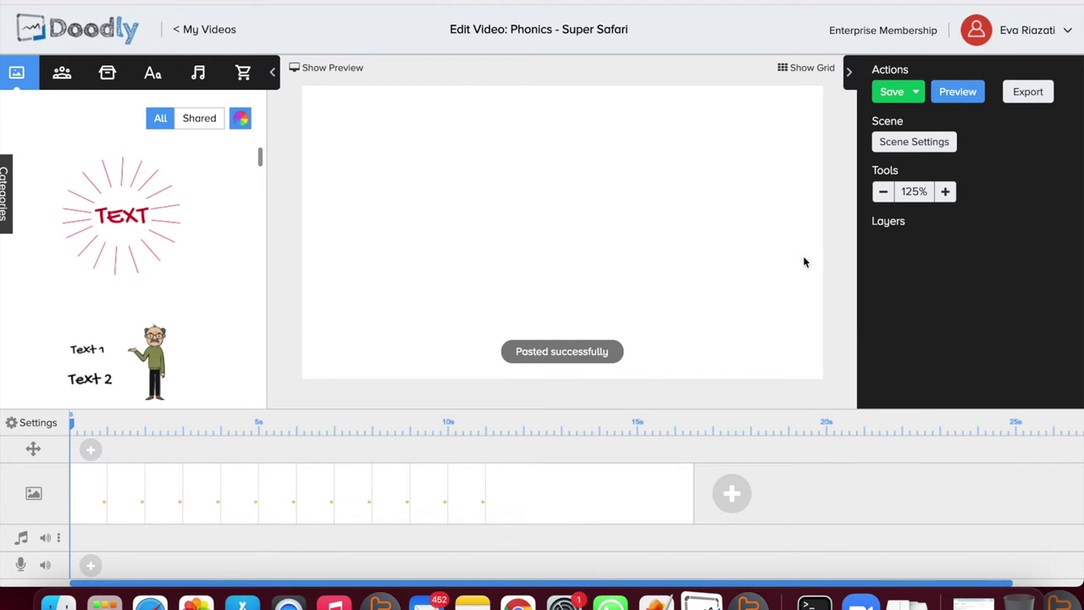
right_click(770, 294)
click(797, 399)
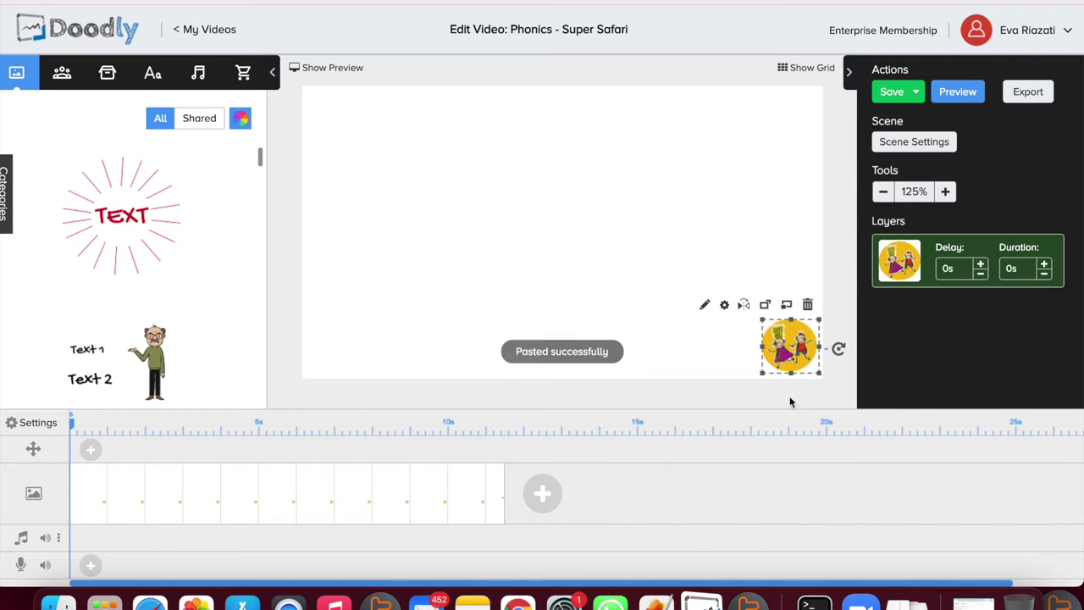
click(543, 494)
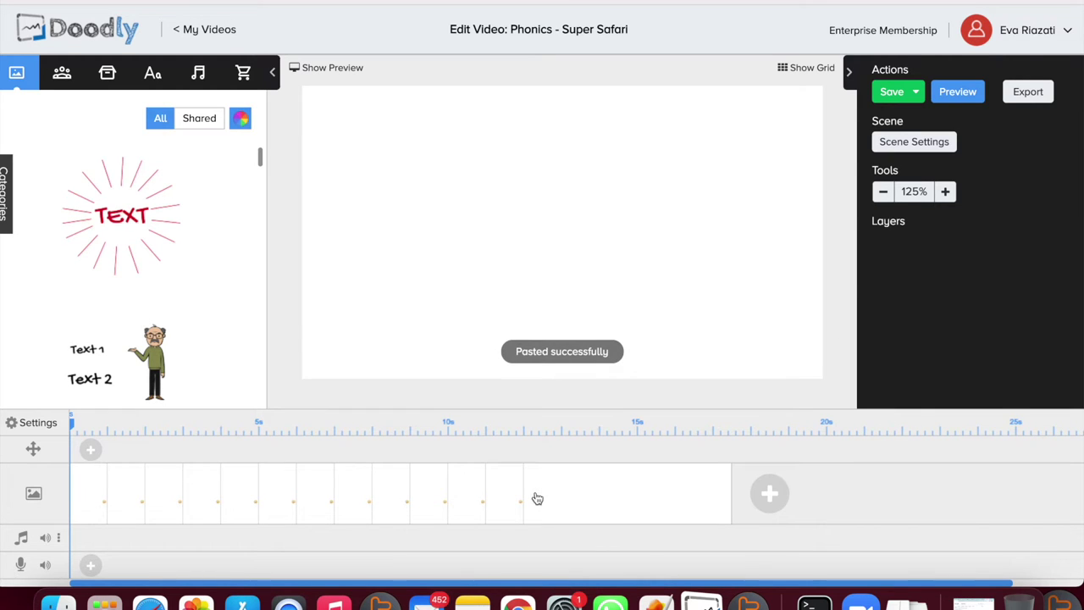
right_click(781, 326)
click(809, 426)
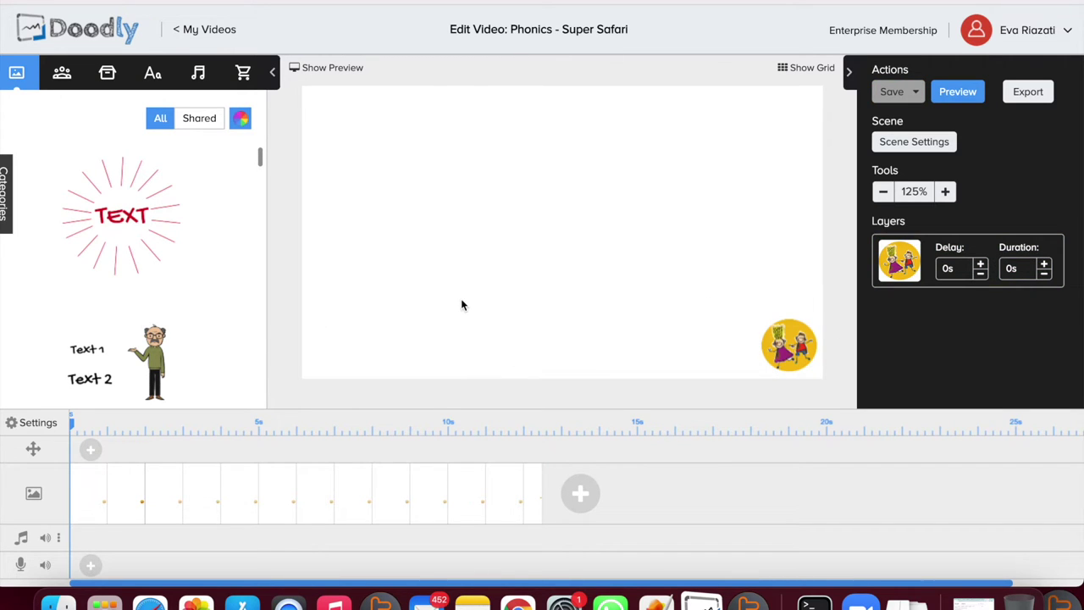
Step: Search the props for 'frame' and place Rectangle_Frame on the canvas
click(107, 76)
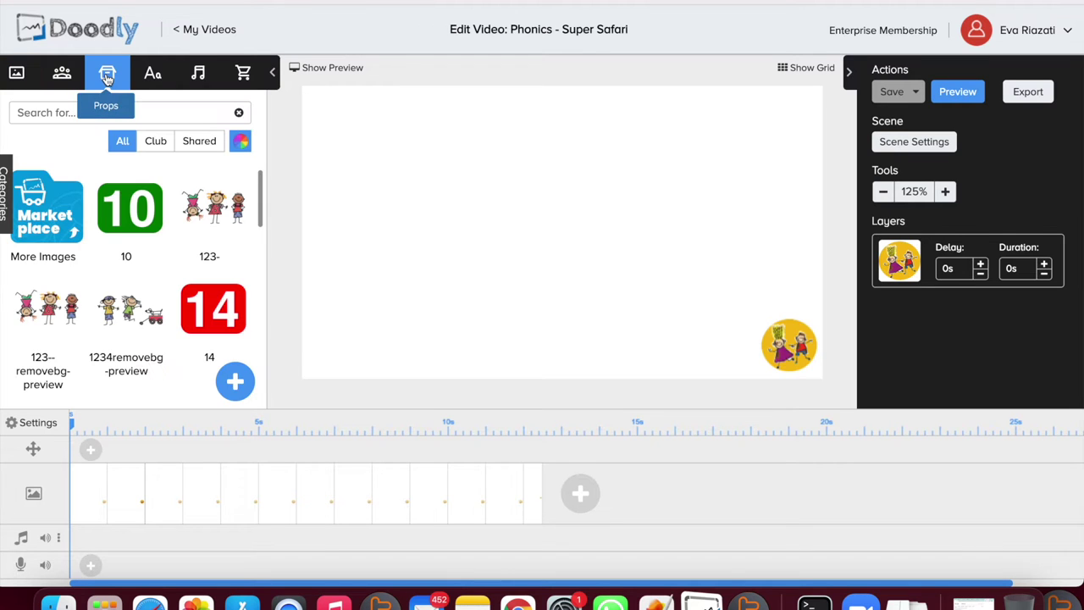
click(67, 116)
text(frame)
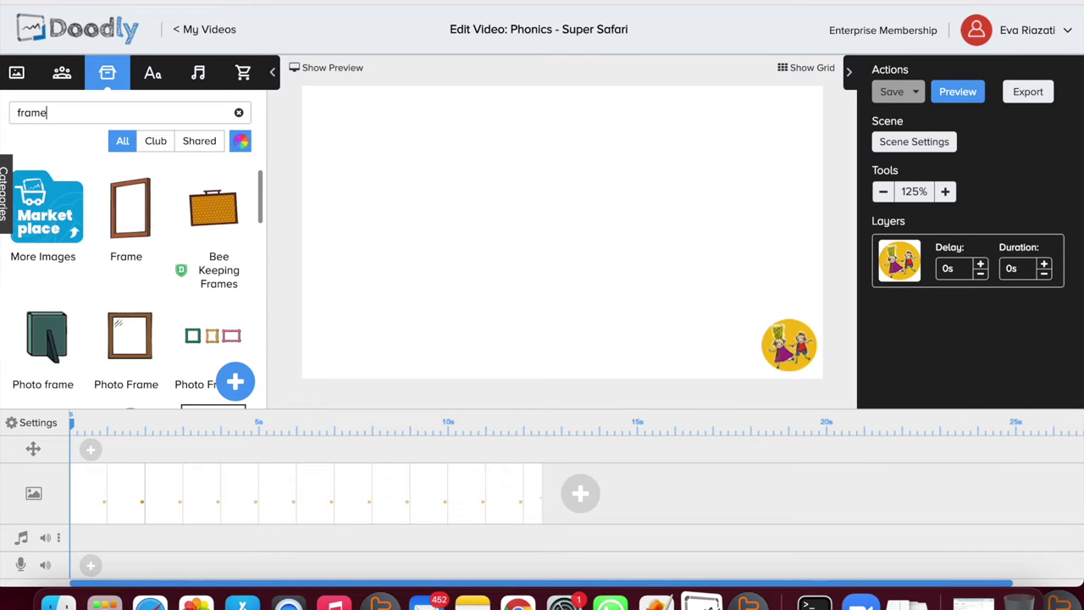
drag(263, 195, 262, 228)
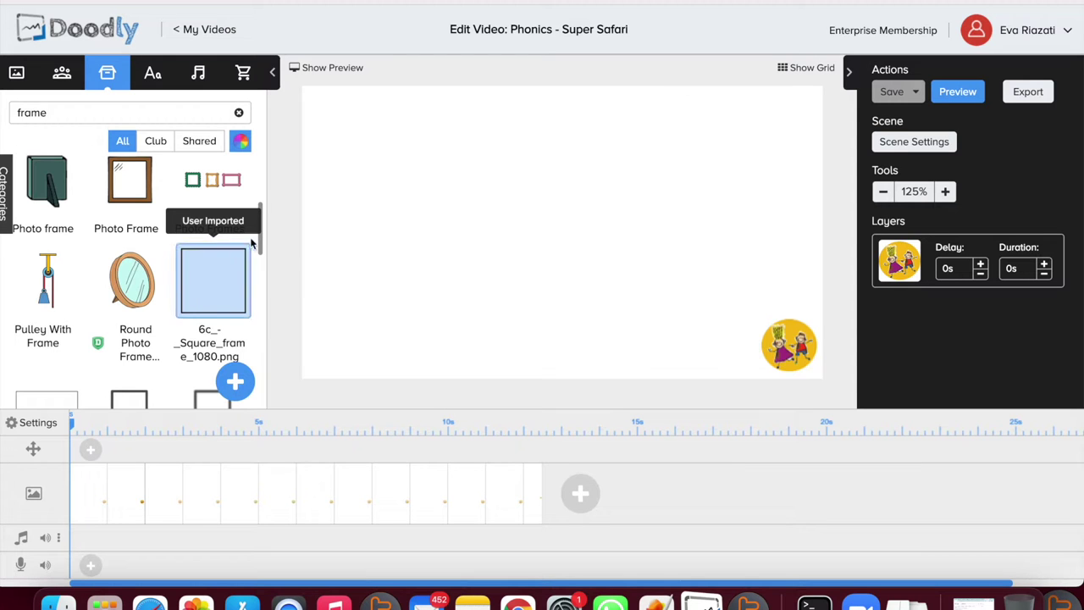
drag(261, 229, 260, 256)
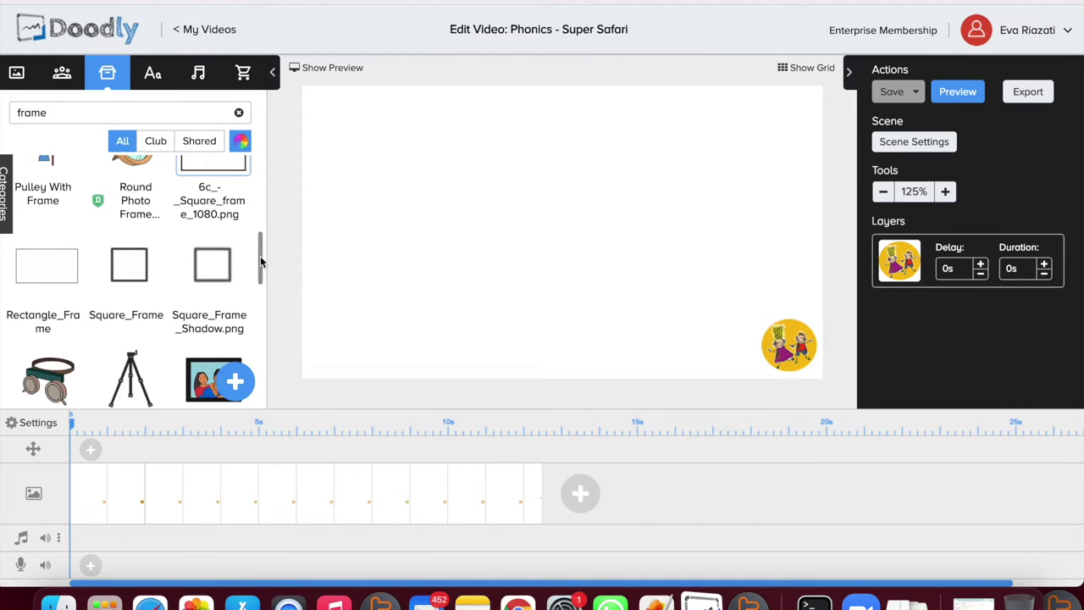
drag(43, 264, 553, 190)
click(506, 215)
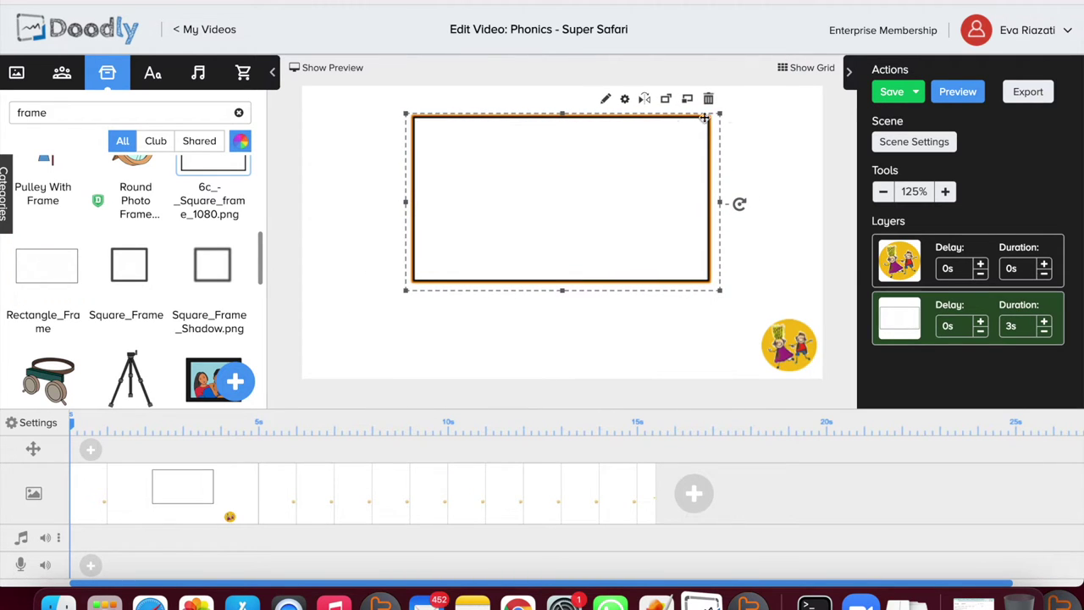
Step: Show the grid and nudge the frame into the upper centre
click(803, 72)
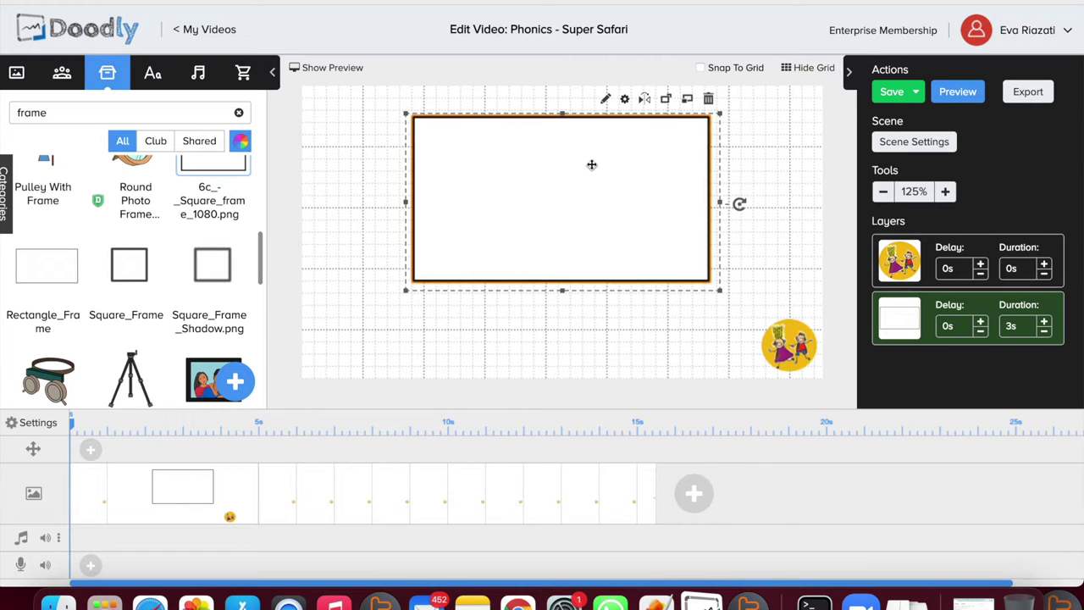
drag(589, 162, 588, 155)
click(773, 200)
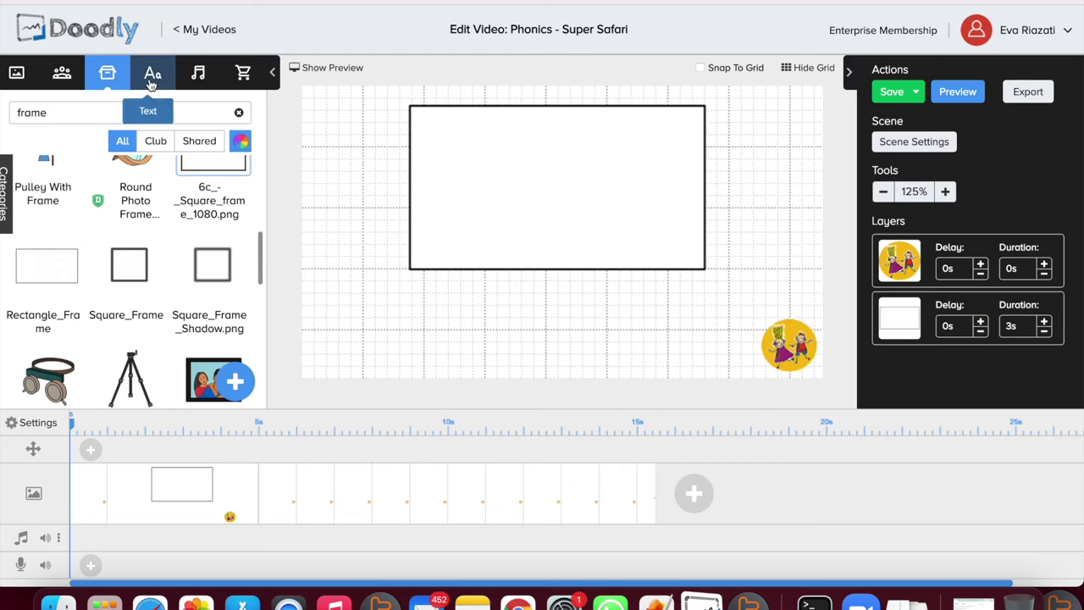
Step: Replace the props search term with 'line'
click(57, 117)
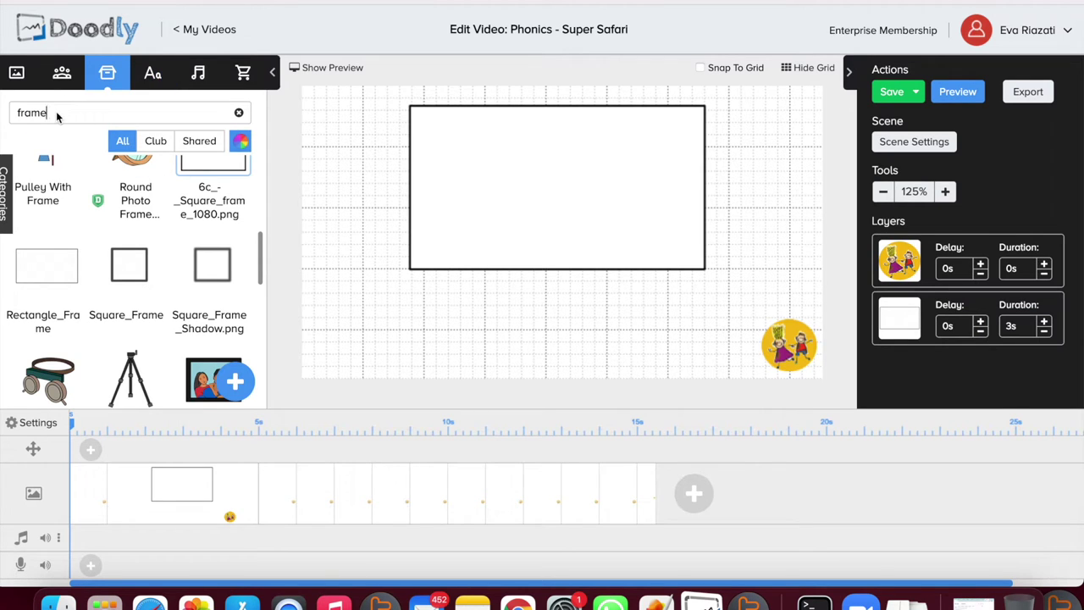
key(BackSpace)
key(BackSpace)
key(BackSpace)
key(BackSpace)
key(BackSpace)
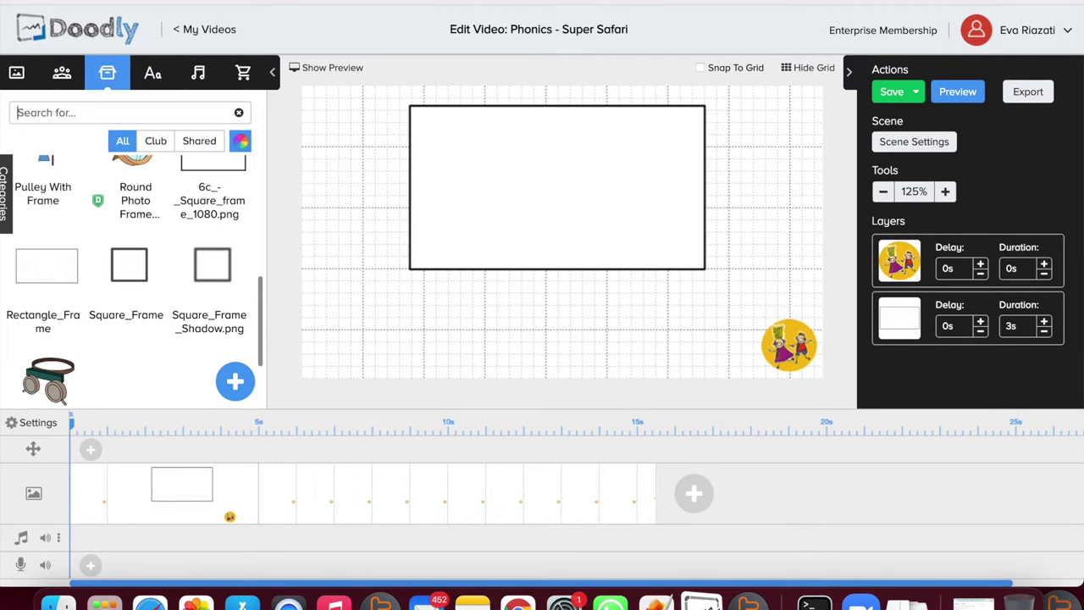
text(line)
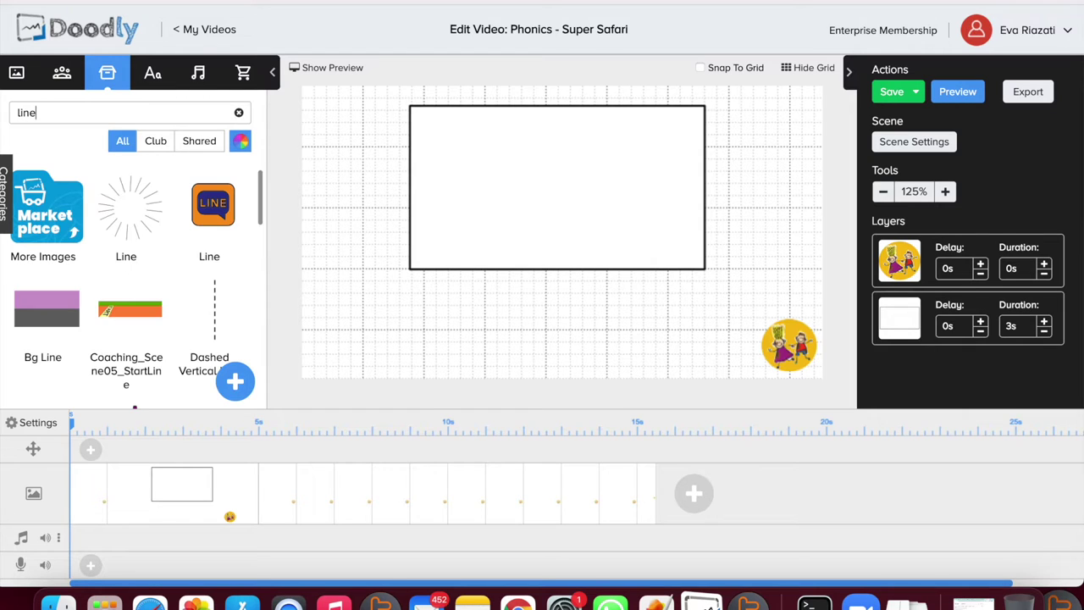
Step: Add a Dashed Vertical Line and rotate it horizontal below the frame
drag(213, 303, 590, 296)
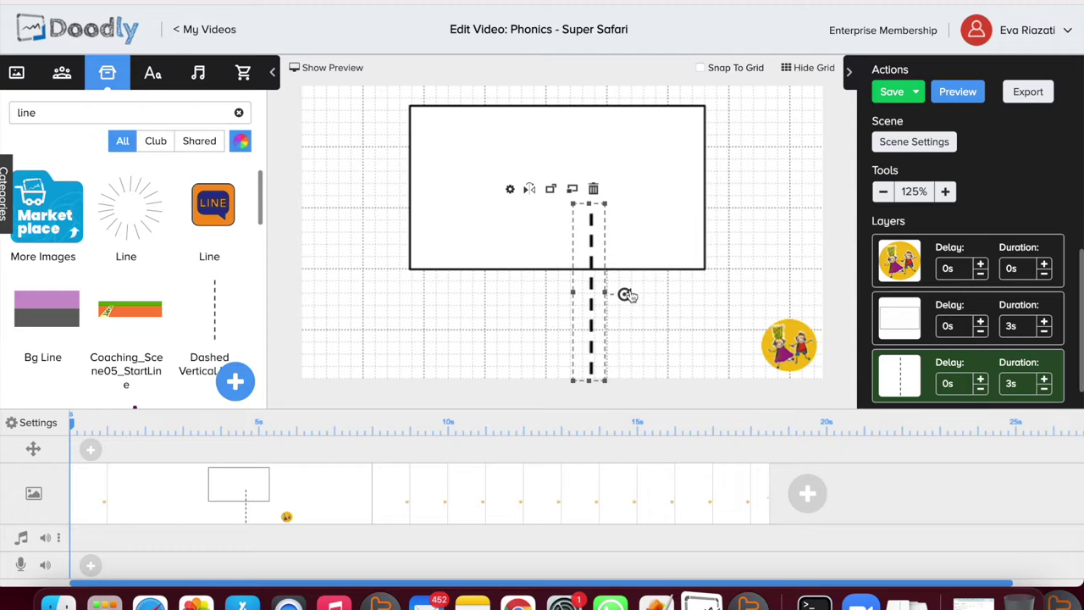
drag(624, 294, 585, 257)
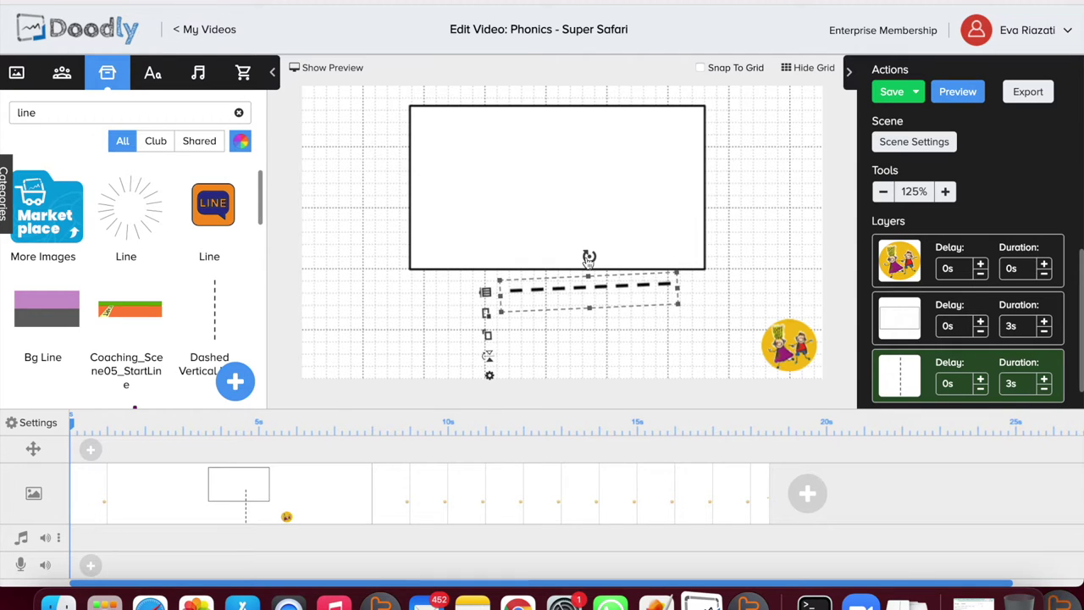
drag(589, 258, 591, 257)
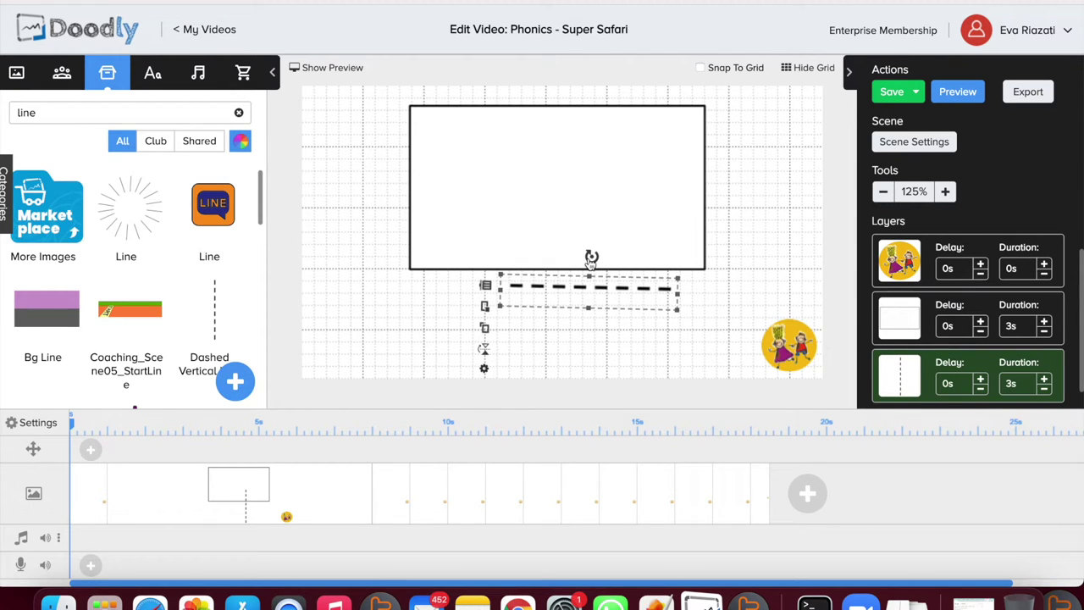
drag(591, 258, 551, 335)
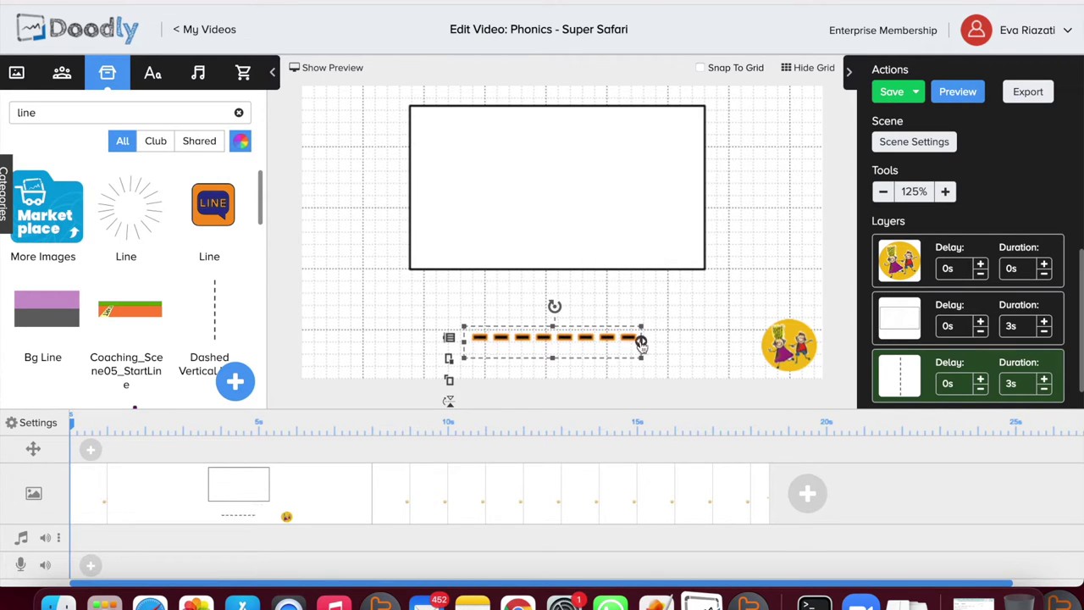
Step: Stretch the dashed line left and right to span beneath the frame
drag(641, 343, 708, 341)
drag(465, 340, 408, 341)
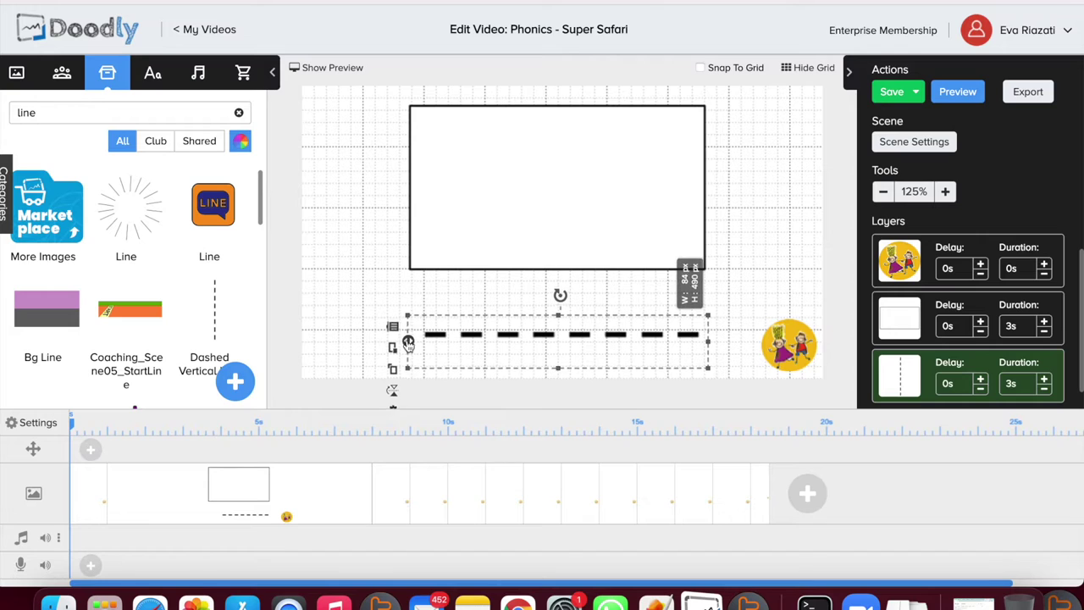
click(764, 218)
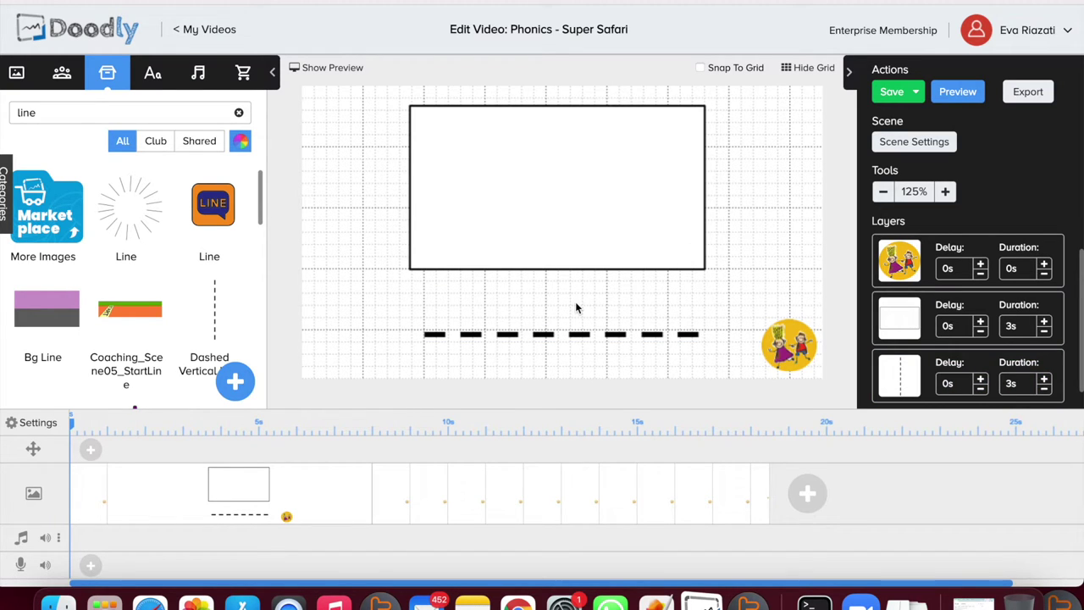
click(480, 341)
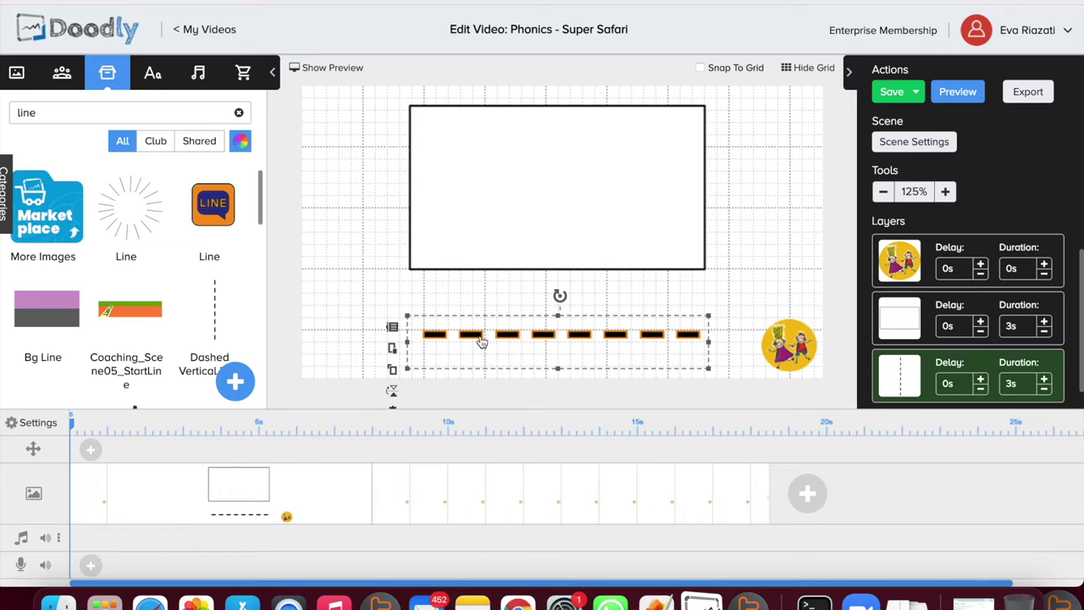
drag(409, 344, 392, 343)
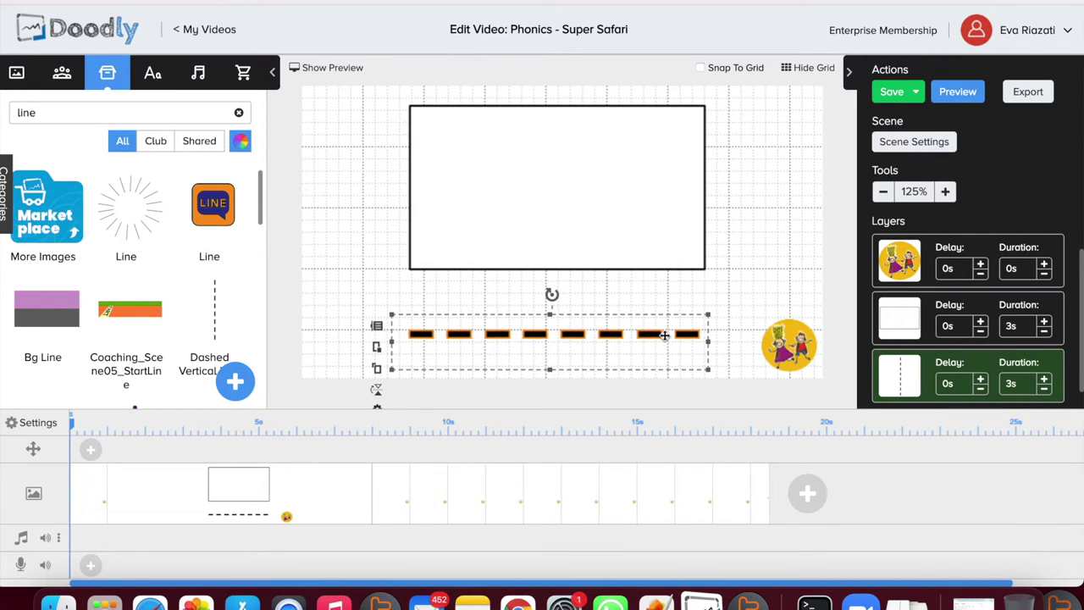
drag(665, 335, 672, 335)
click(739, 209)
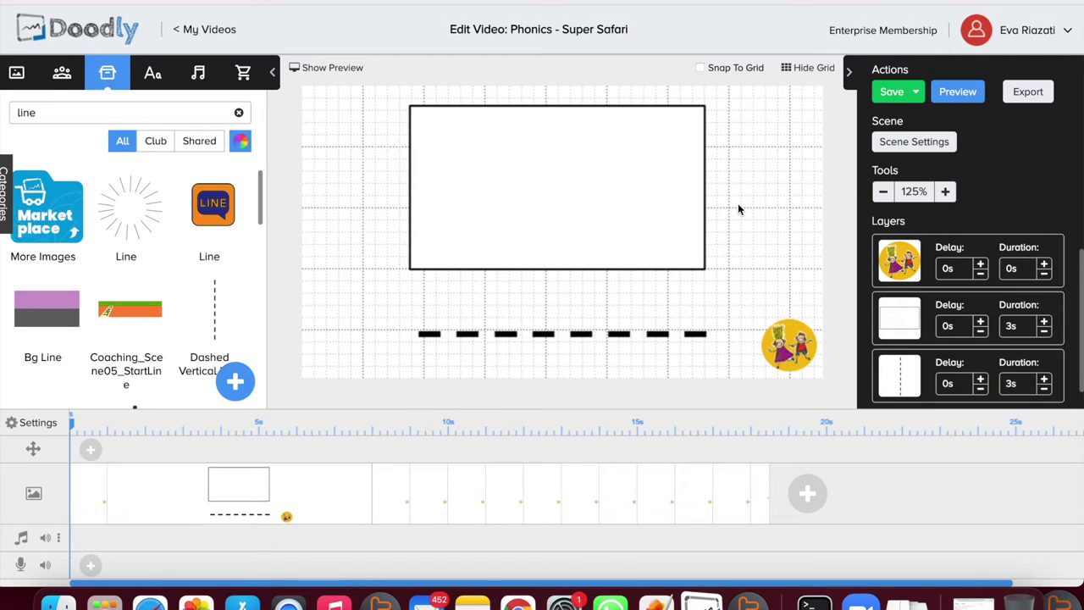
Step: Set the frame's and dashed line's drawing durations to 0s
click(1045, 331)
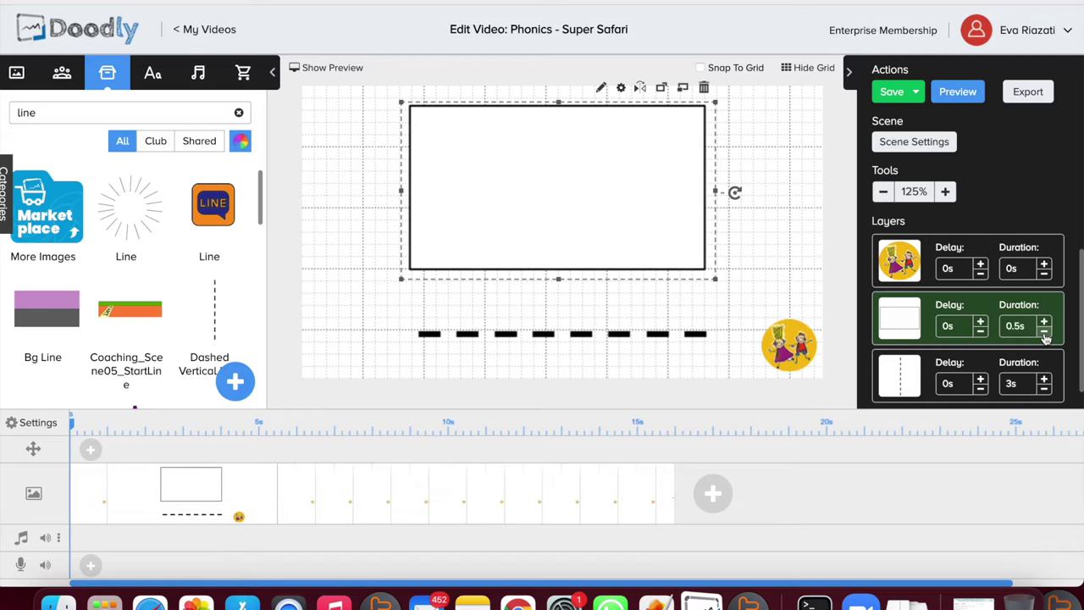
click(1046, 337)
click(1047, 391)
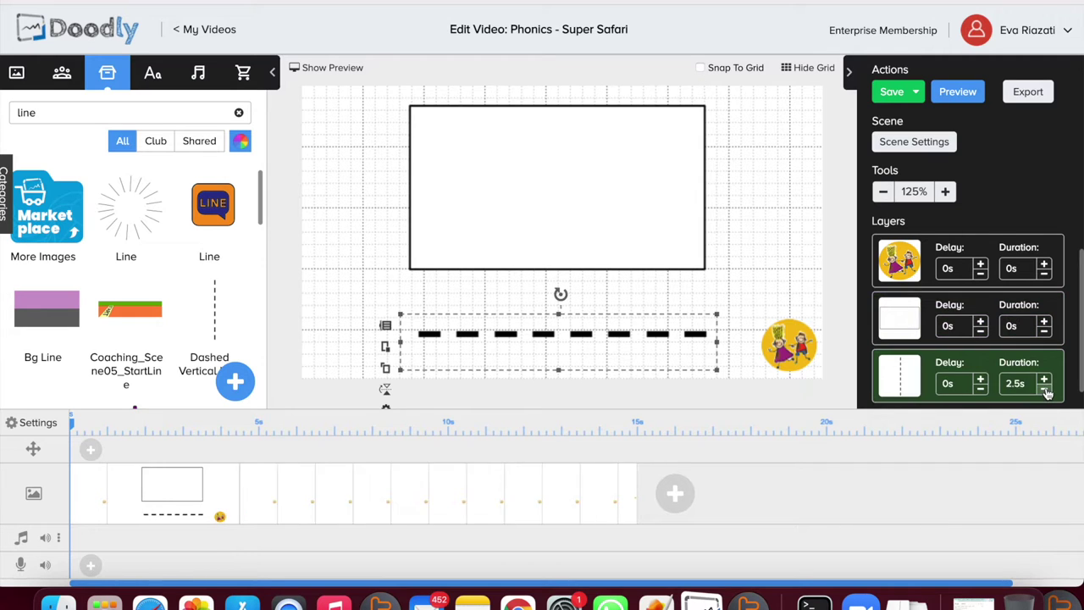
click(1047, 391)
click(1048, 392)
click(1047, 392)
click(1047, 392)
click(1048, 392)
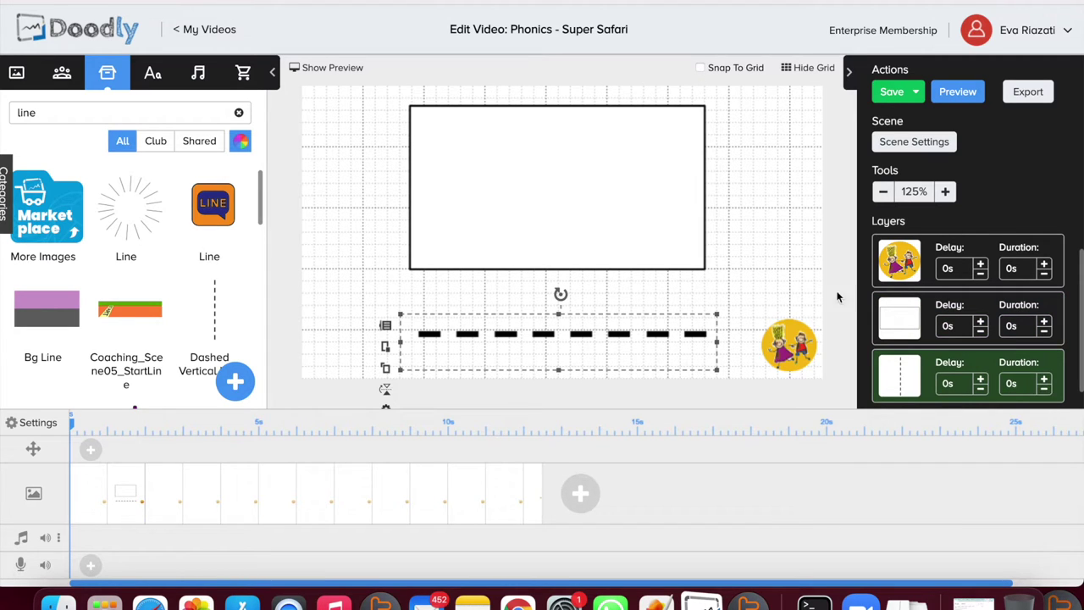
click(759, 230)
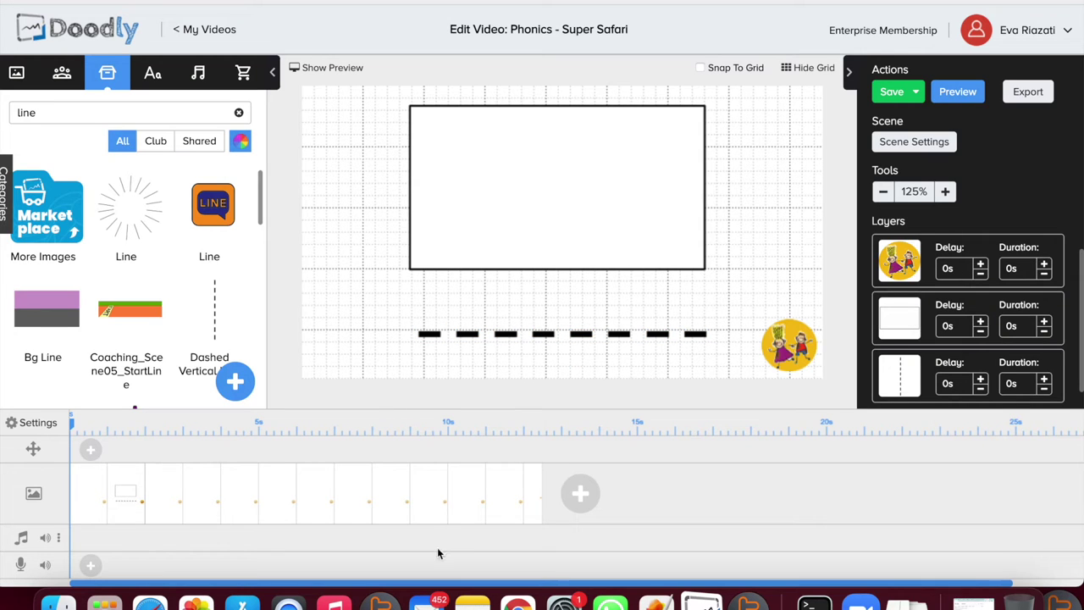
Step: Trim and nudge the dashed line left to centre it under the rectangle
click(418, 341)
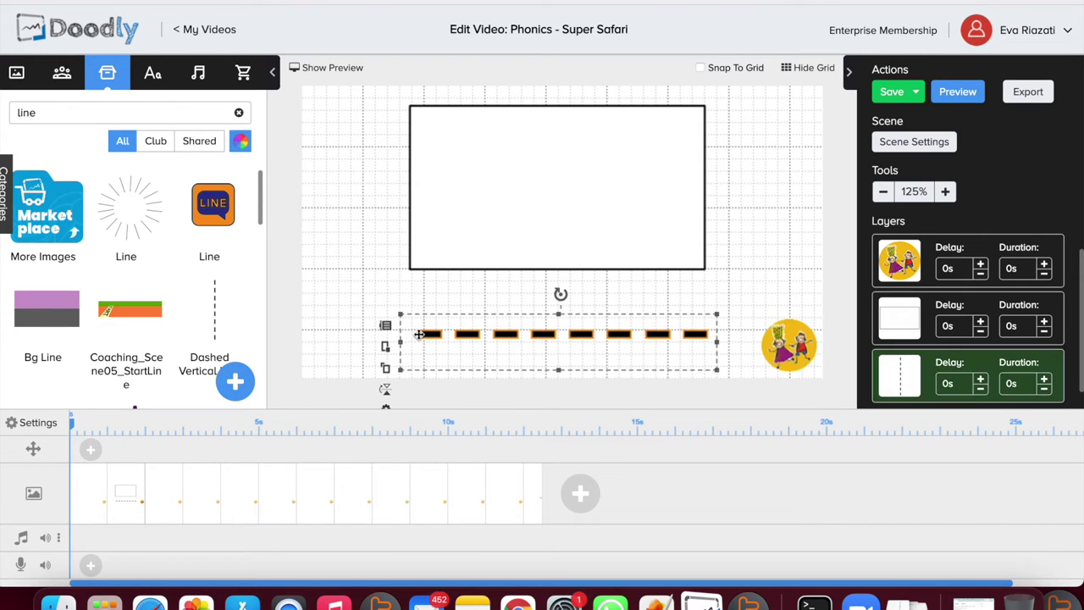
drag(387, 342, 394, 347)
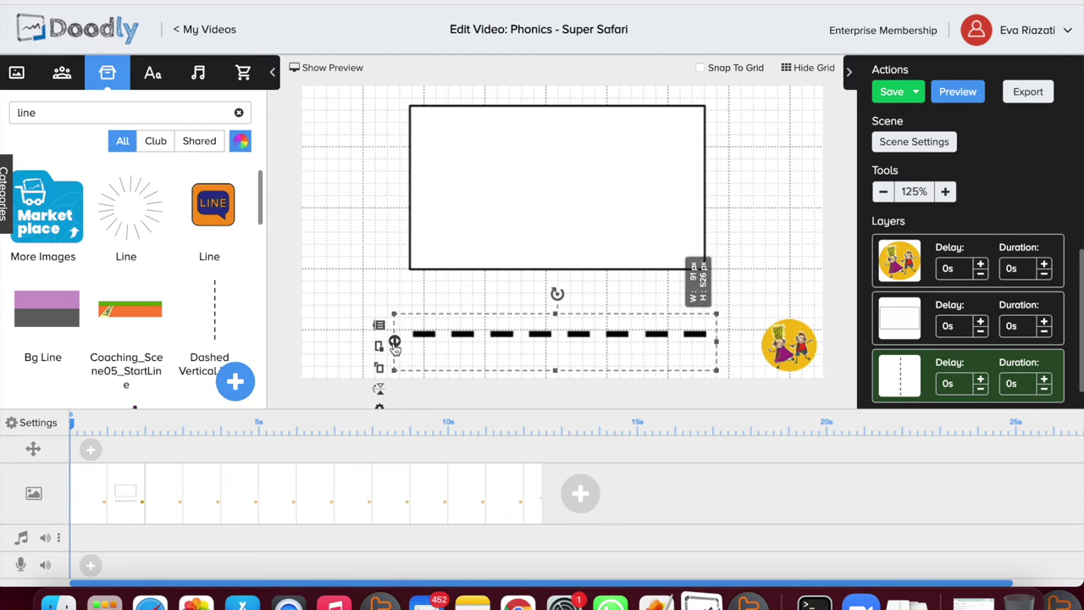
click(785, 247)
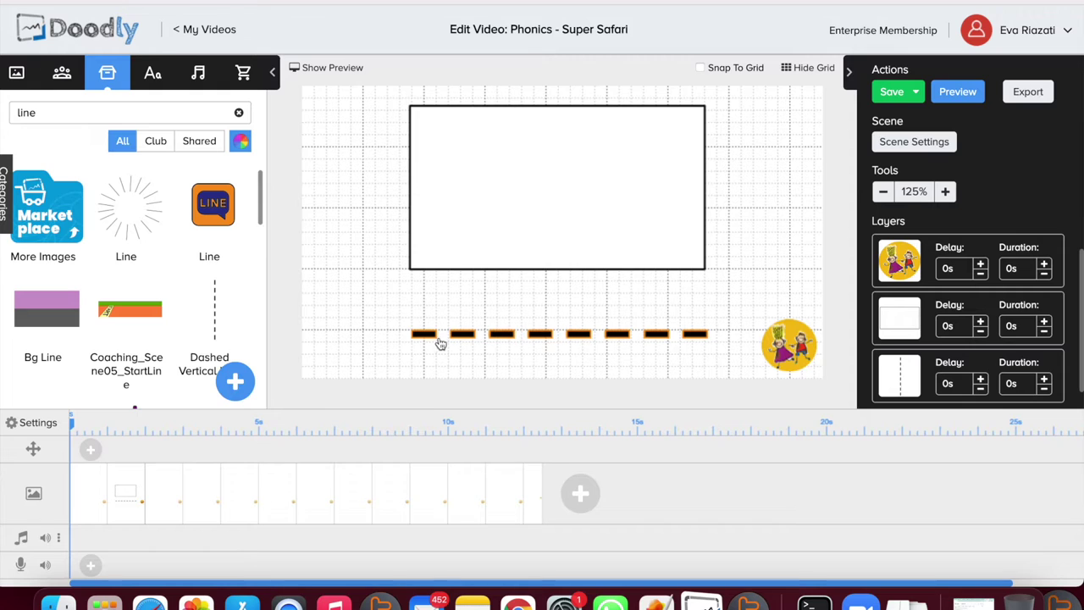
drag(439, 339, 432, 335)
click(385, 213)
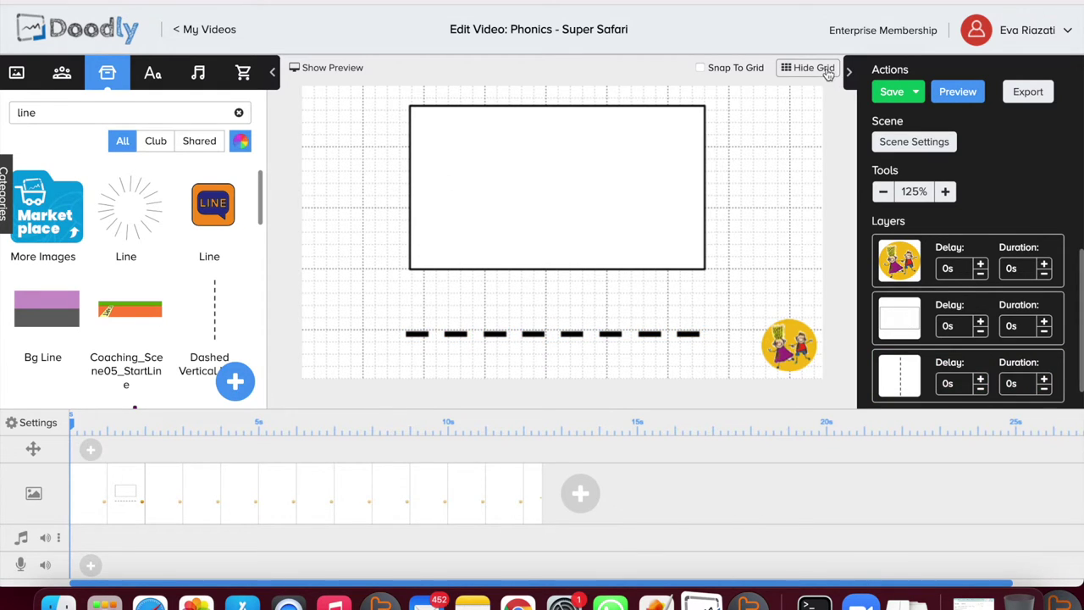
Step: Turn off the canvas grid with Hide Grid
click(801, 71)
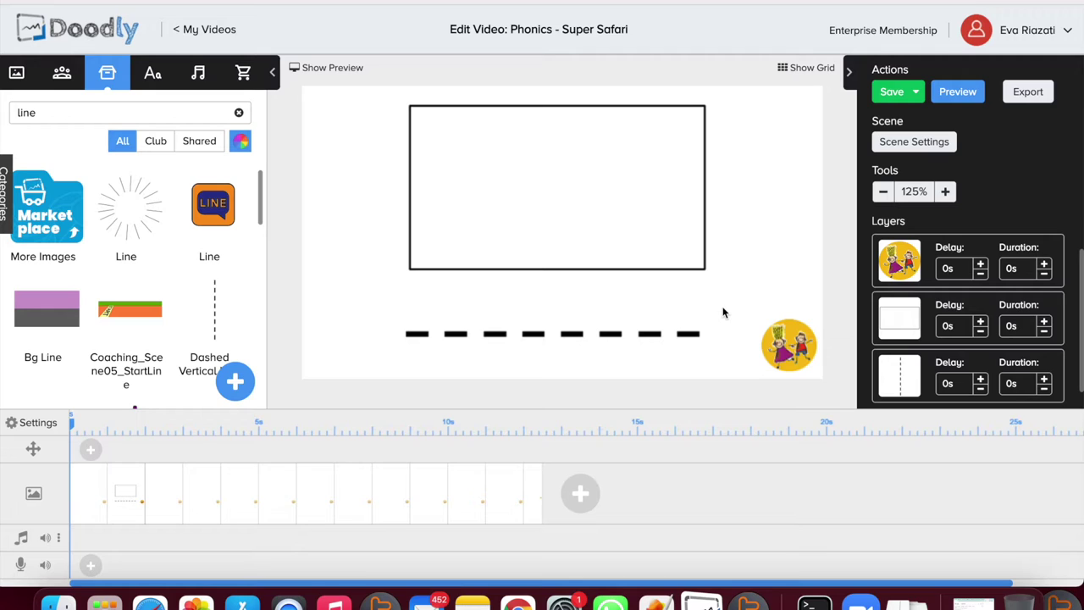
Step: Duplicate the rectangle-and-dashed-line slide five times
right_click(122, 493)
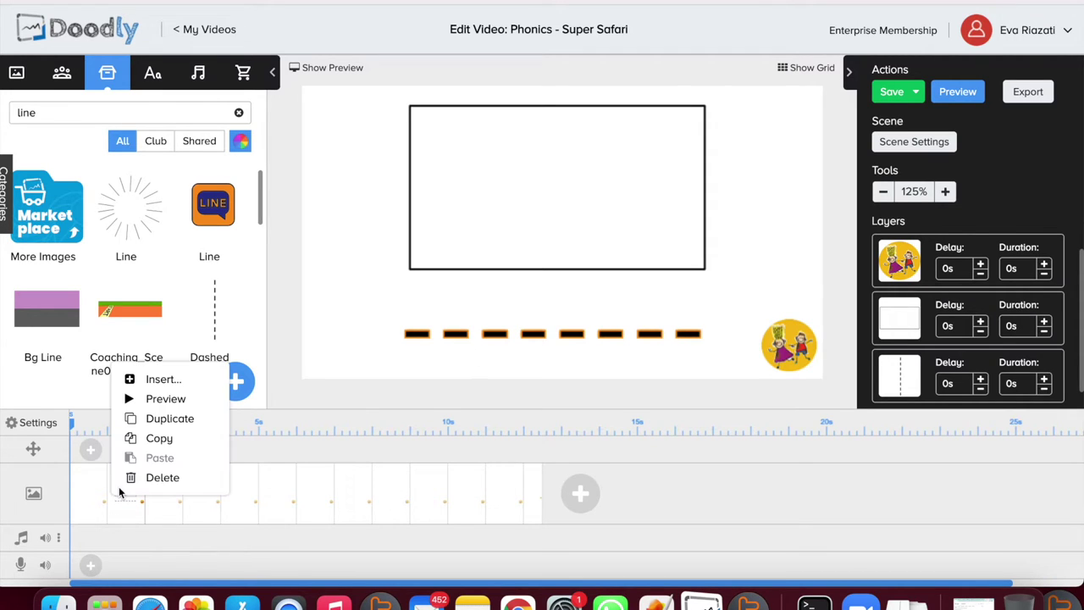
click(167, 418)
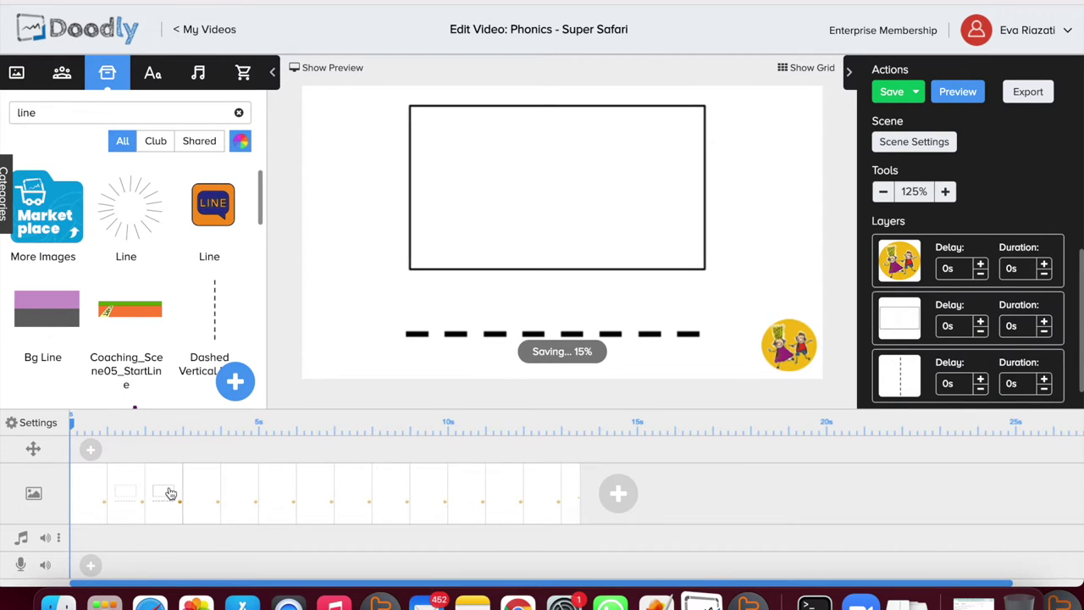
right_click(170, 493)
click(181, 437)
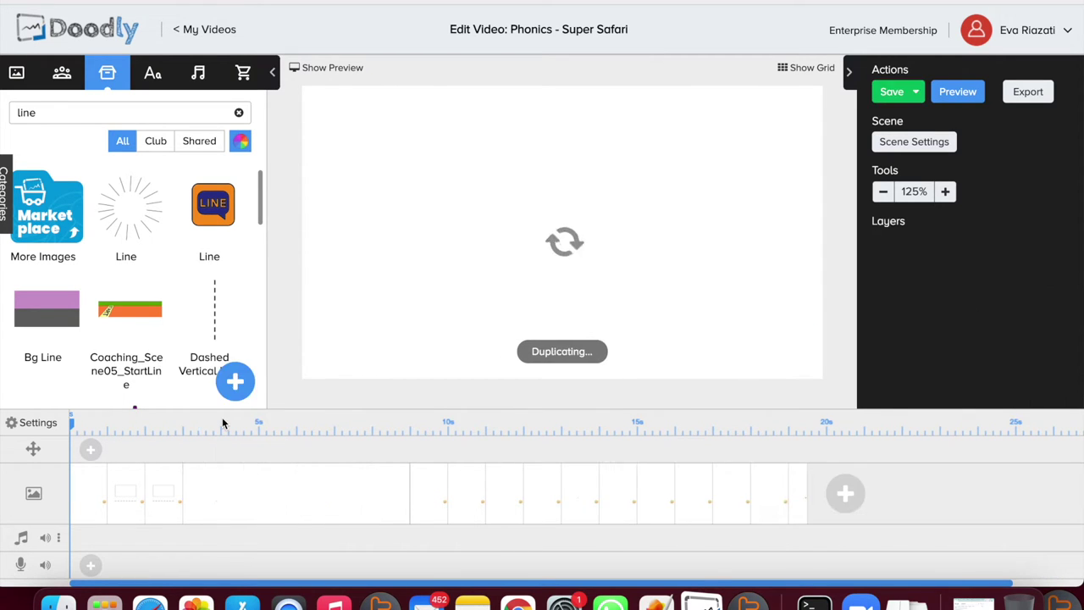
right_click(204, 503)
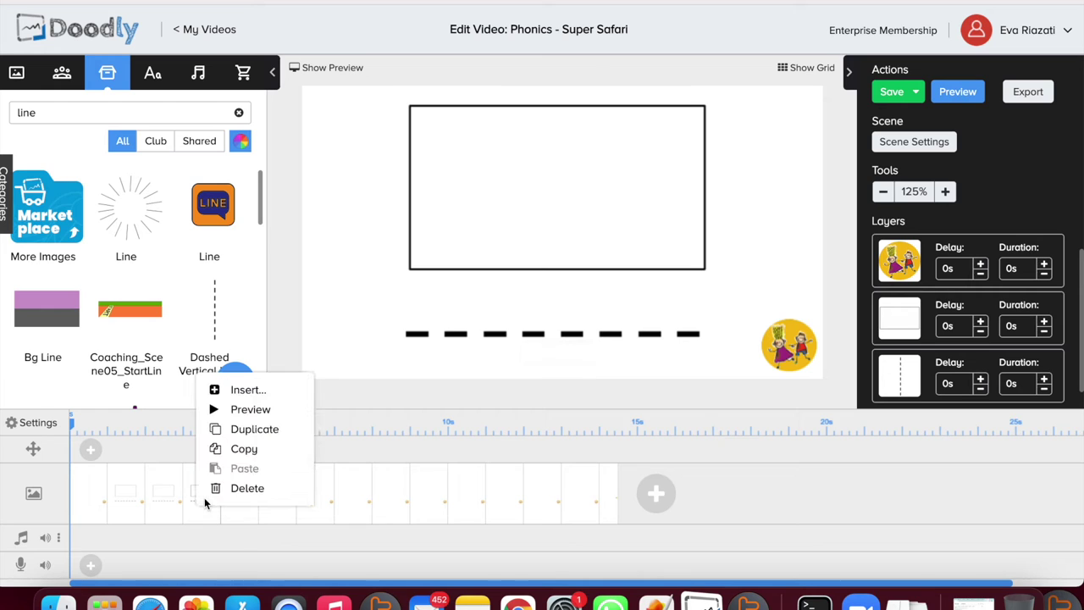
click(240, 429)
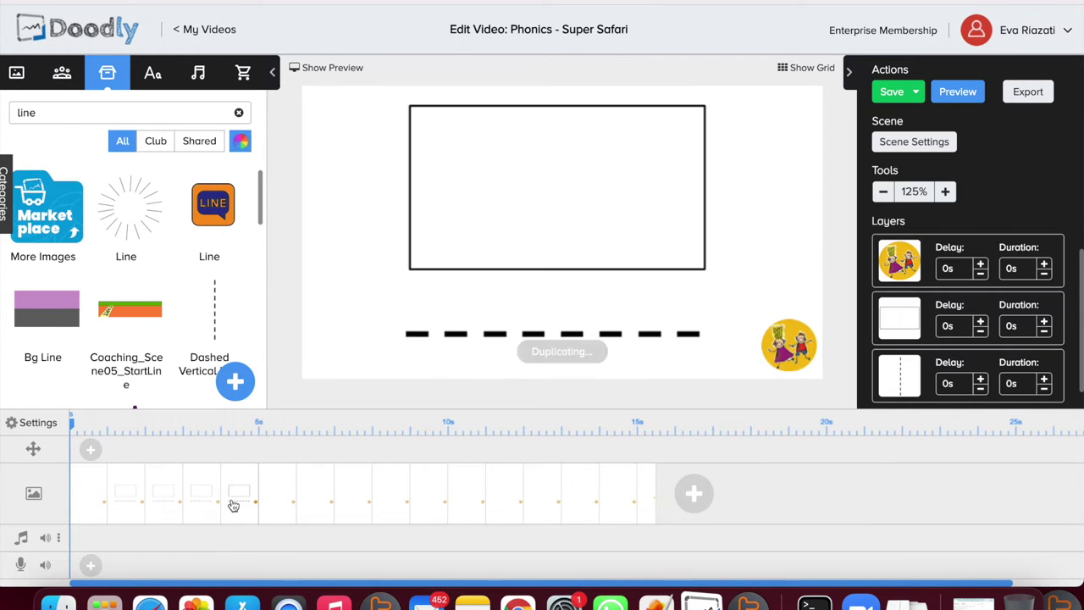
right_click(231, 500)
click(269, 431)
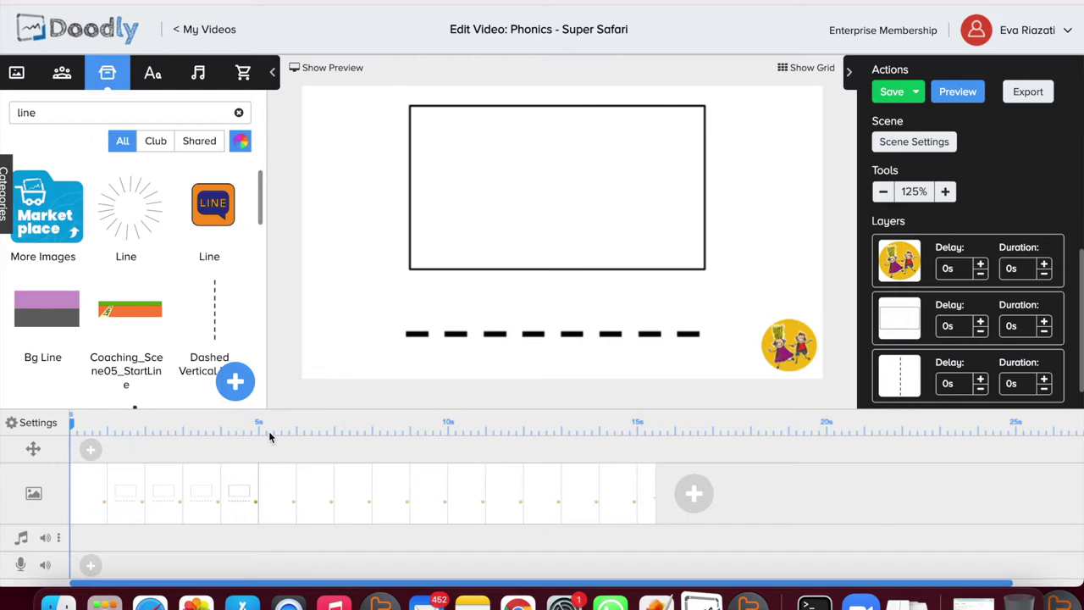
right_click(282, 502)
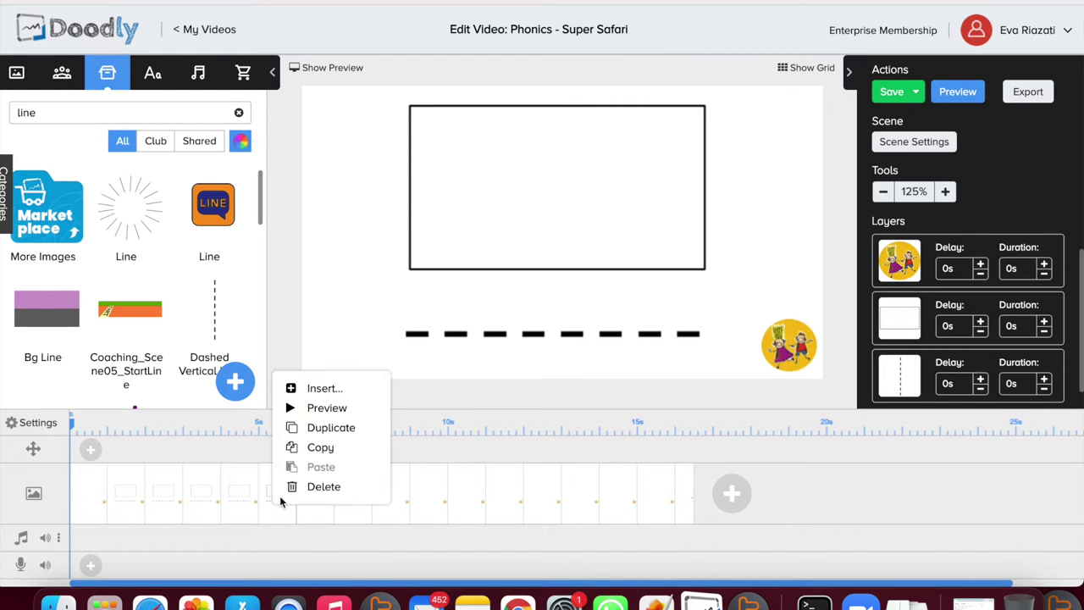
click(317, 428)
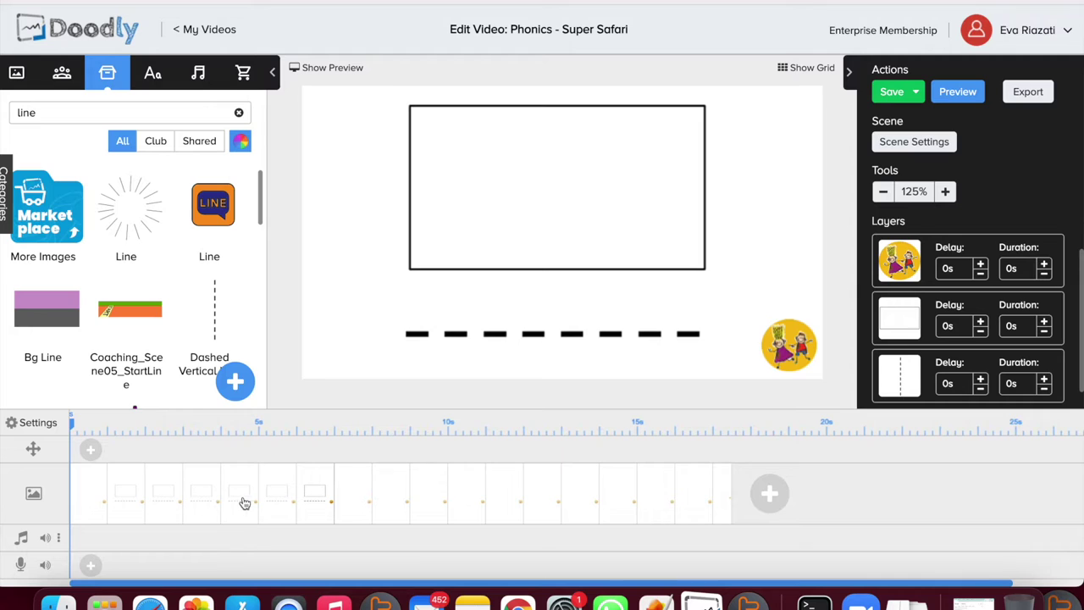
Step: Make four more slide duplicates, then delete one extra copy
right_click(359, 498)
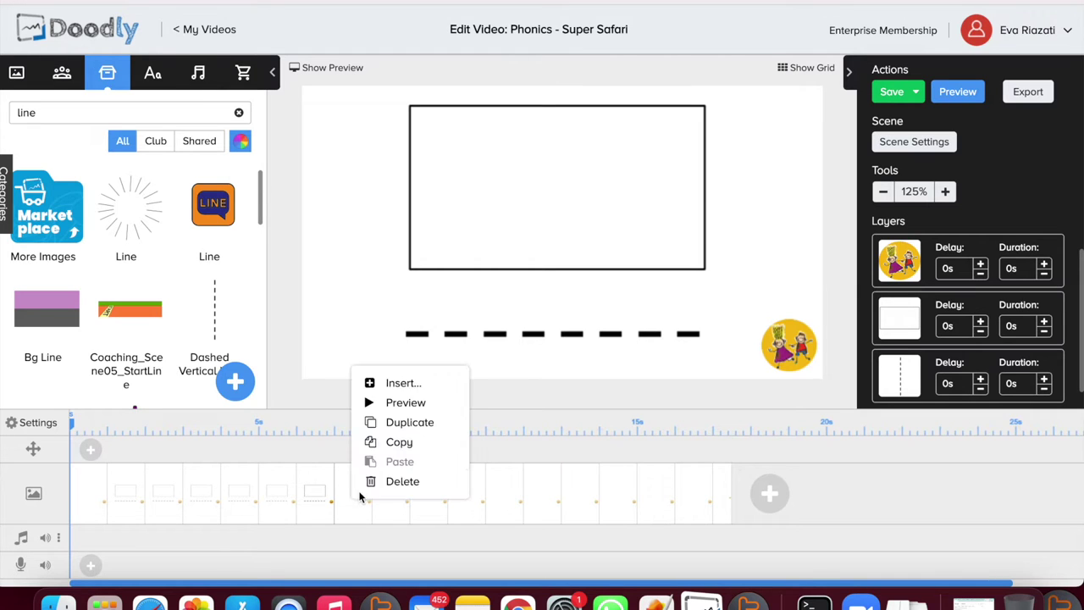
click(400, 422)
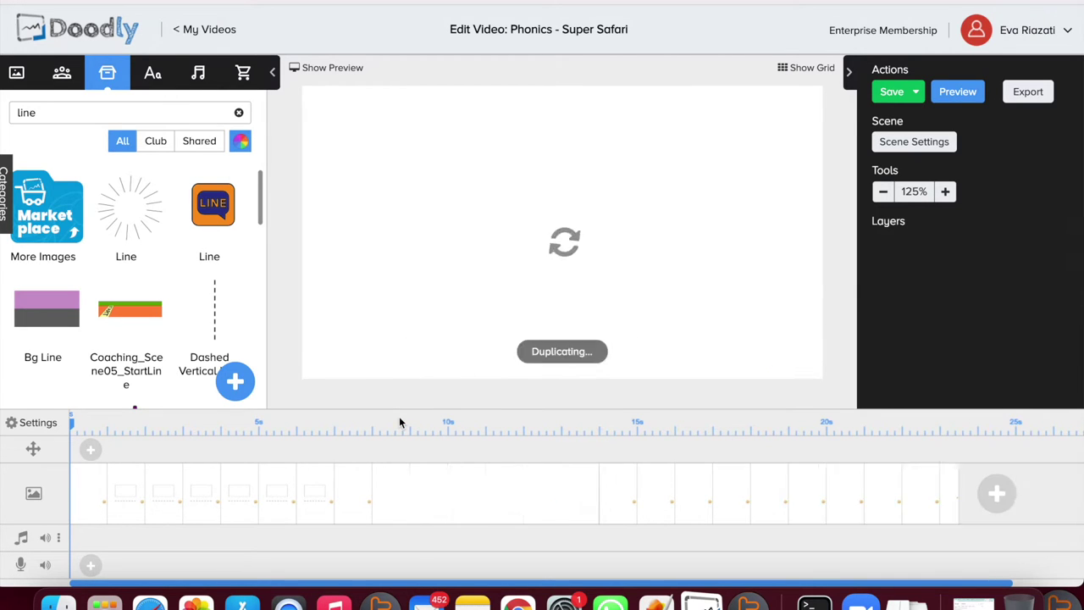
right_click(309, 504)
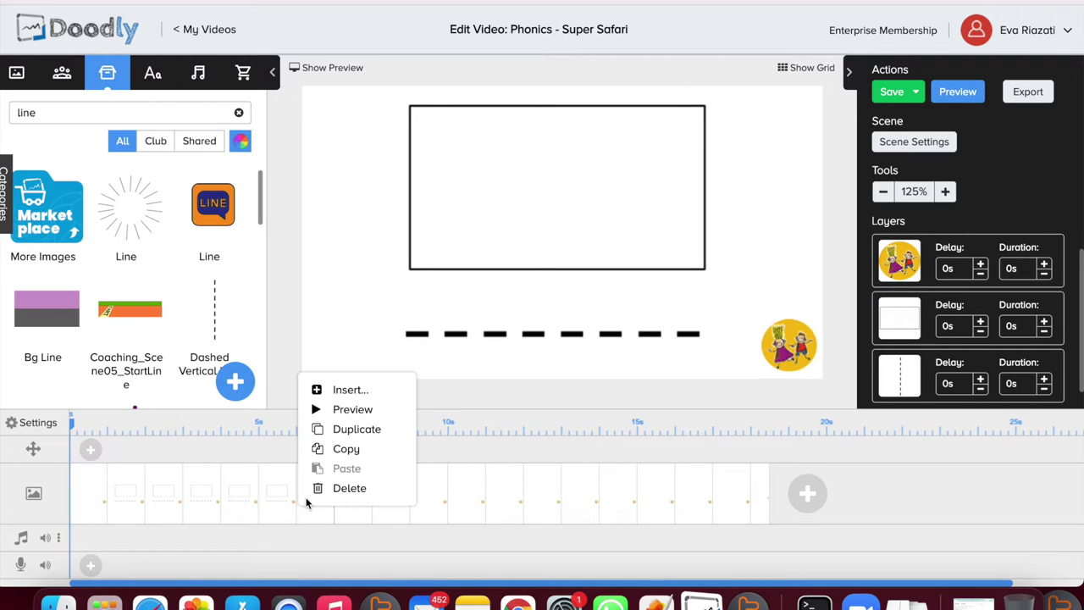
click(345, 428)
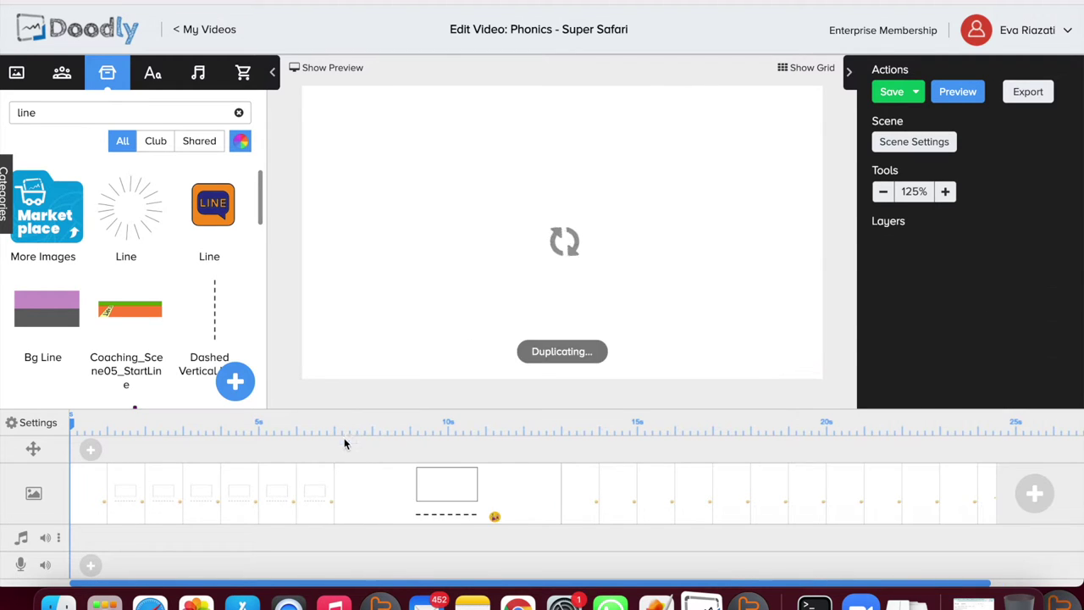
right_click(311, 503)
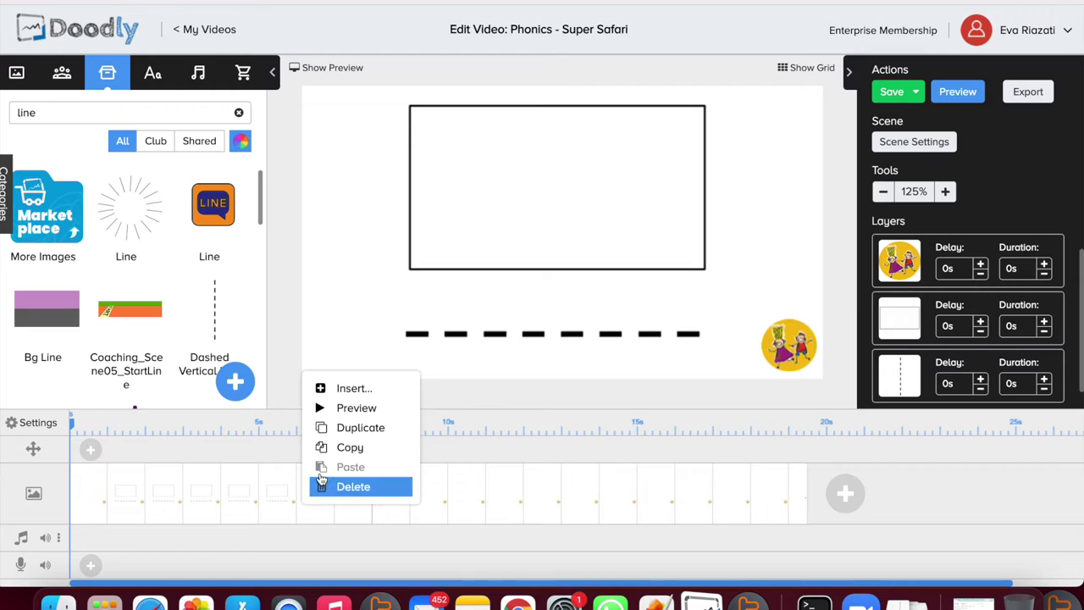
click(343, 427)
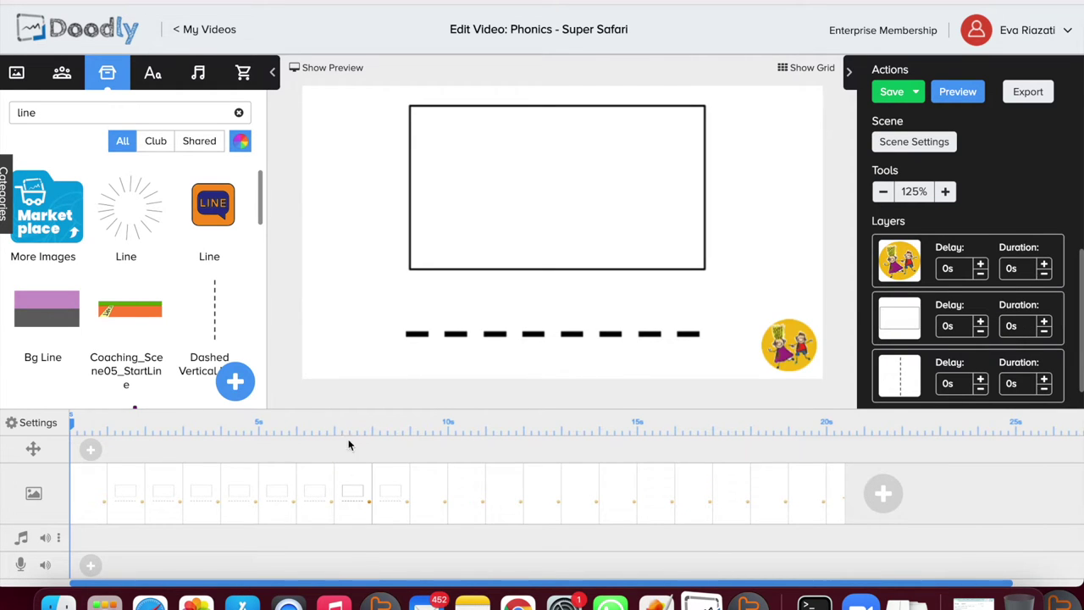
right_click(354, 506)
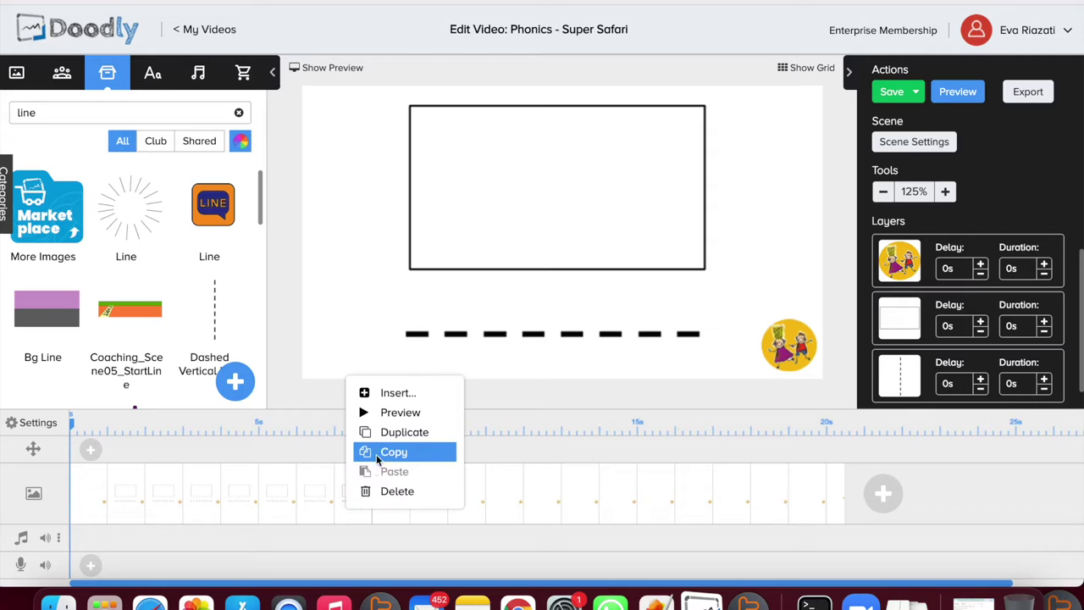
click(391, 432)
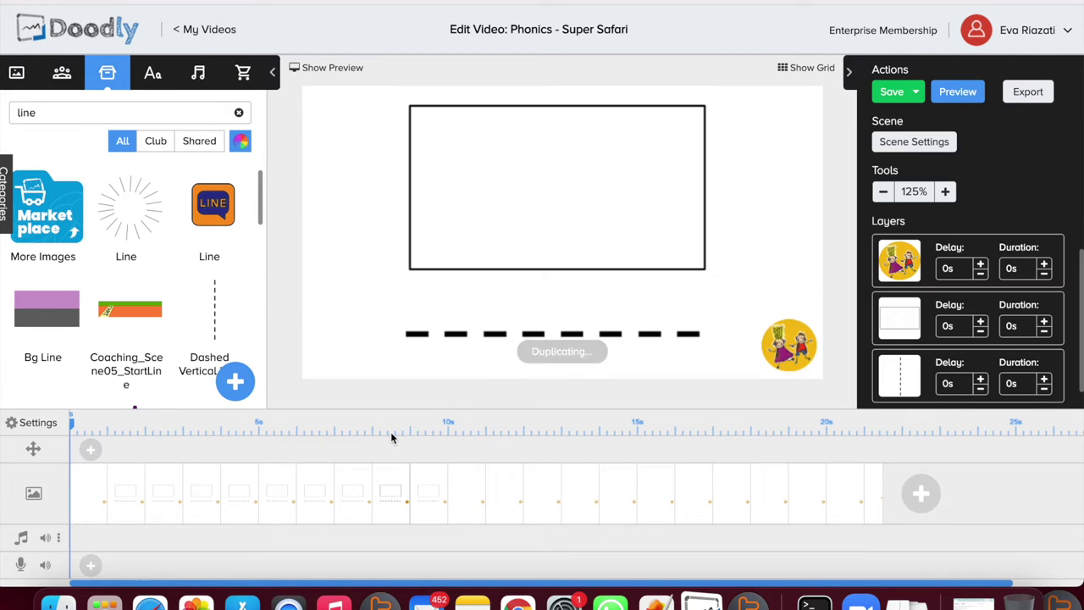
right_click(510, 496)
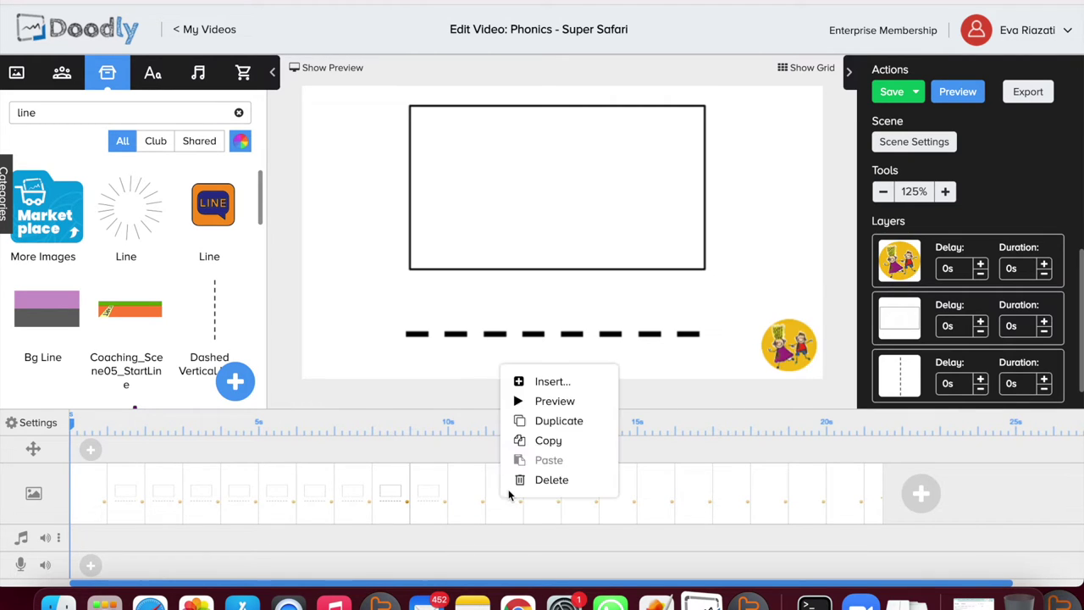
click(527, 479)
click(583, 318)
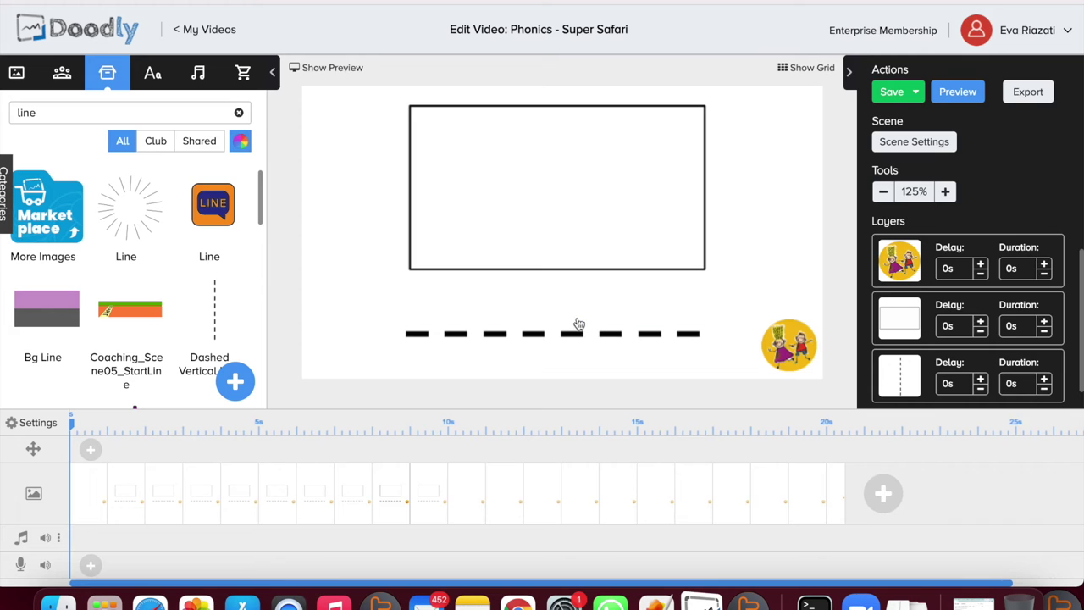
Step: Delete four surplus scenes from the timeline, confirming each
right_click(502, 498)
click(518, 496)
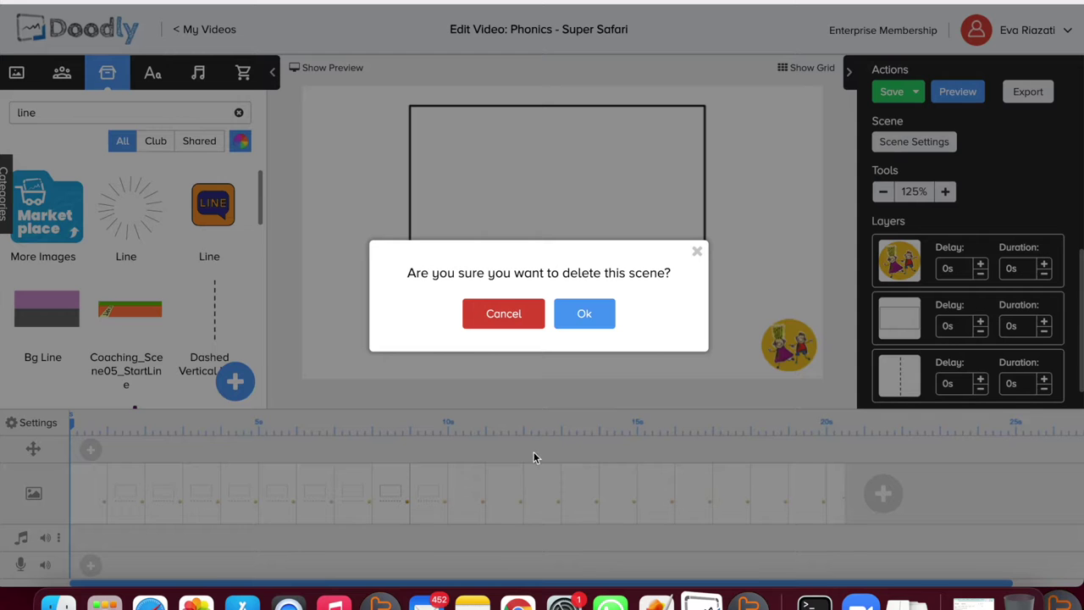
click(583, 313)
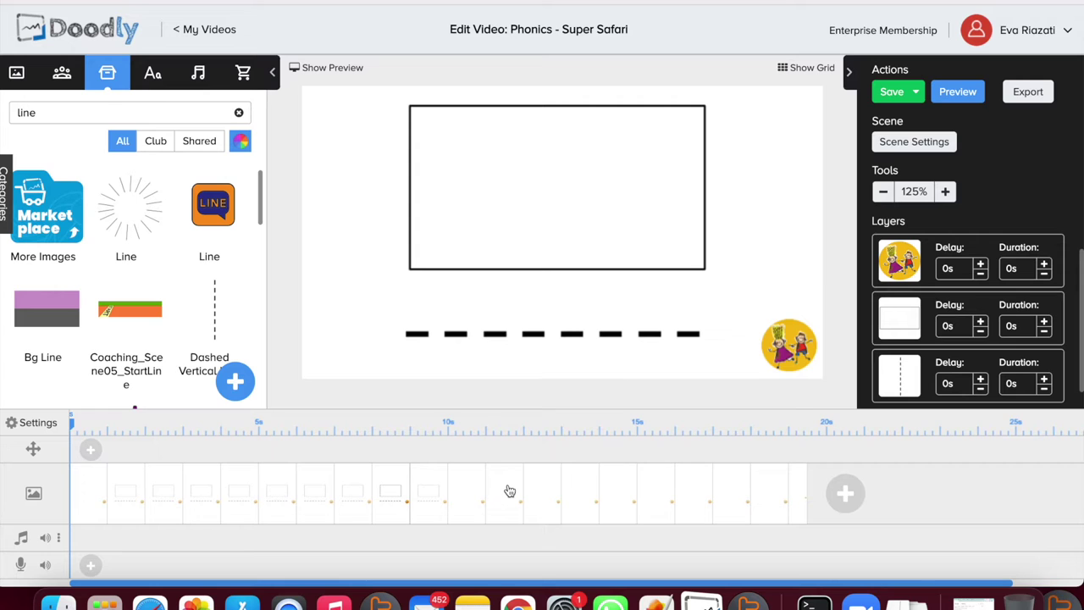
right_click(510, 491)
click(522, 476)
click(582, 314)
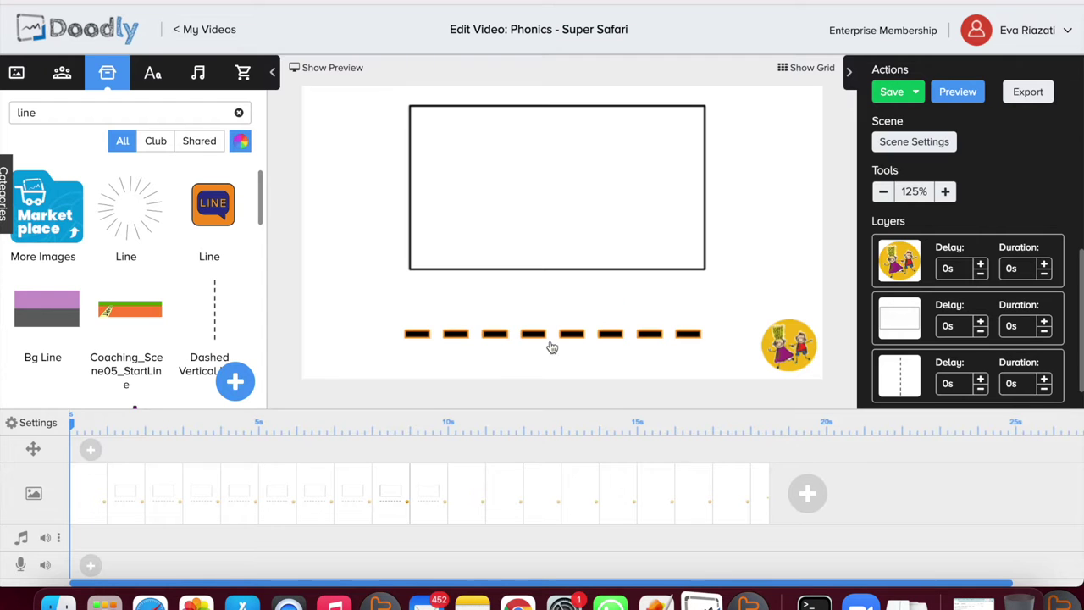
right_click(503, 489)
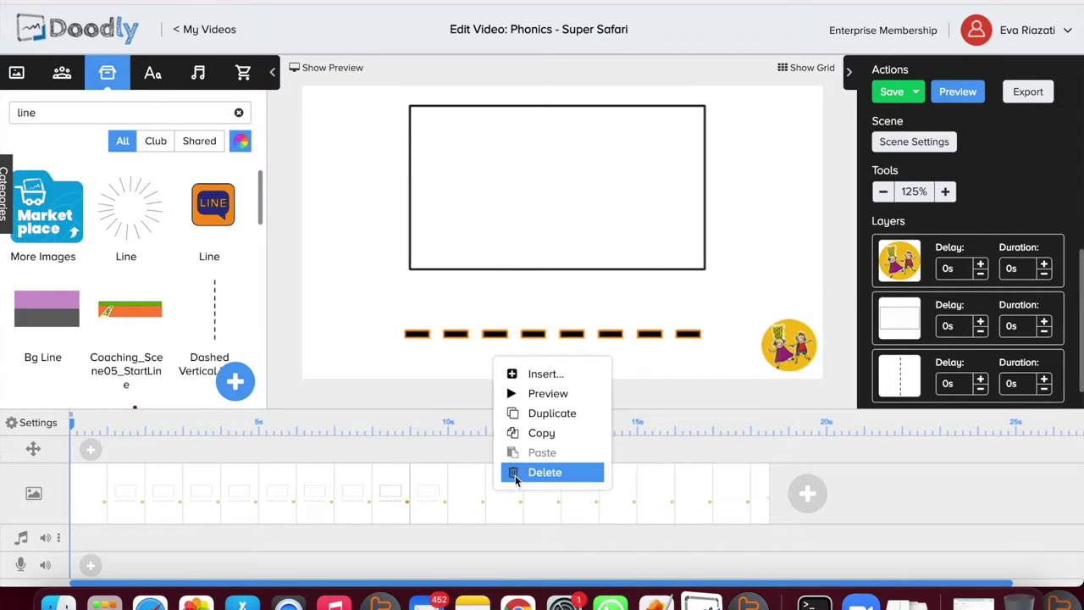
click(515, 475)
click(572, 316)
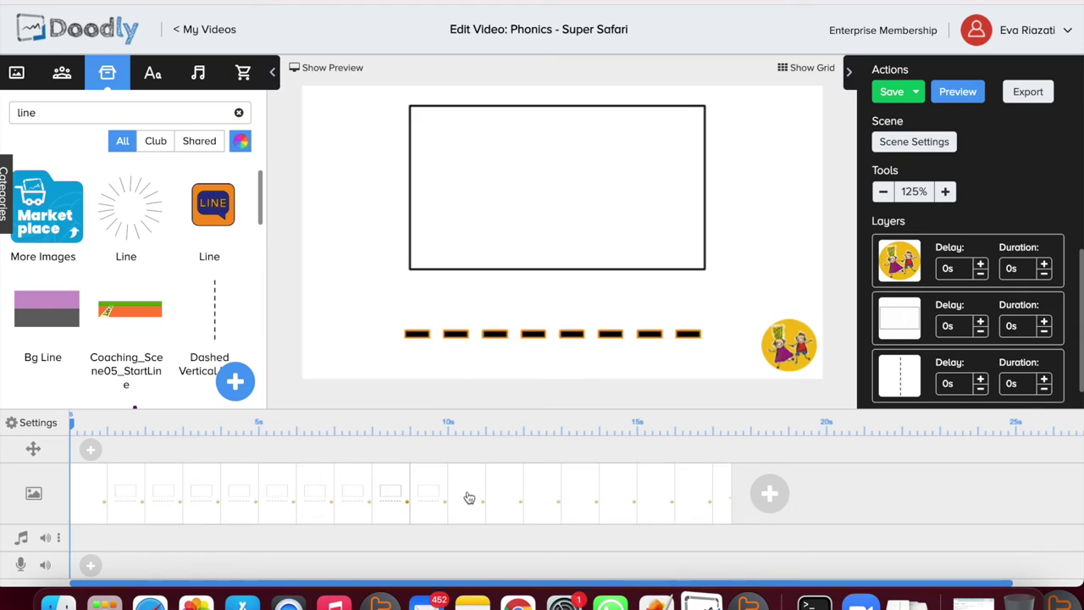
right_click(468, 495)
click(483, 481)
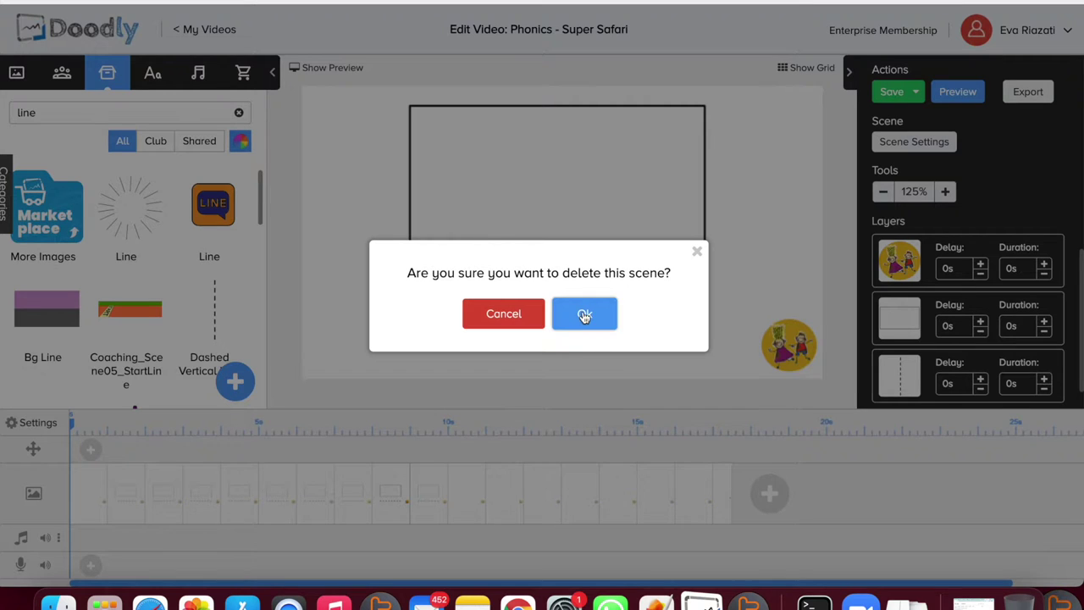
click(583, 315)
Step: Remove four more extra scenes, confirming each deletion
right_click(472, 492)
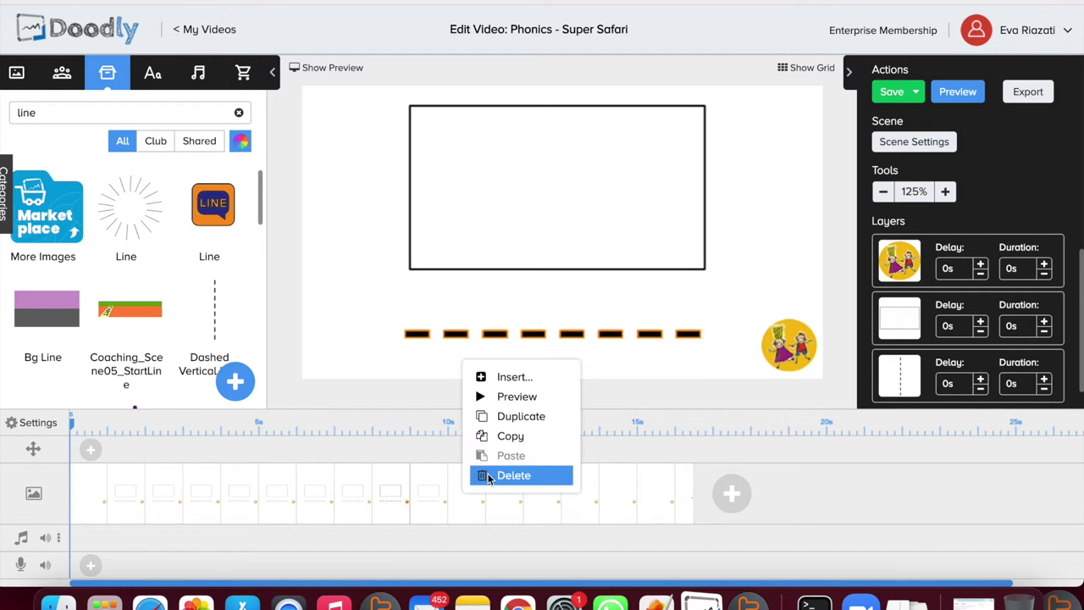
click(486, 477)
click(583, 315)
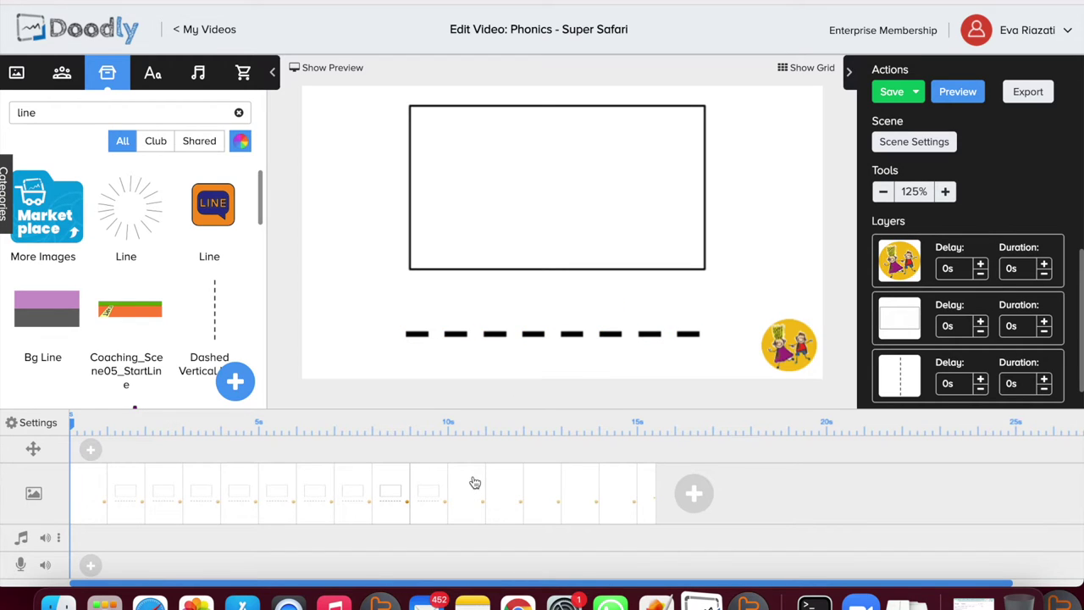
right_click(474, 482)
click(483, 468)
click(583, 313)
right_click(462, 493)
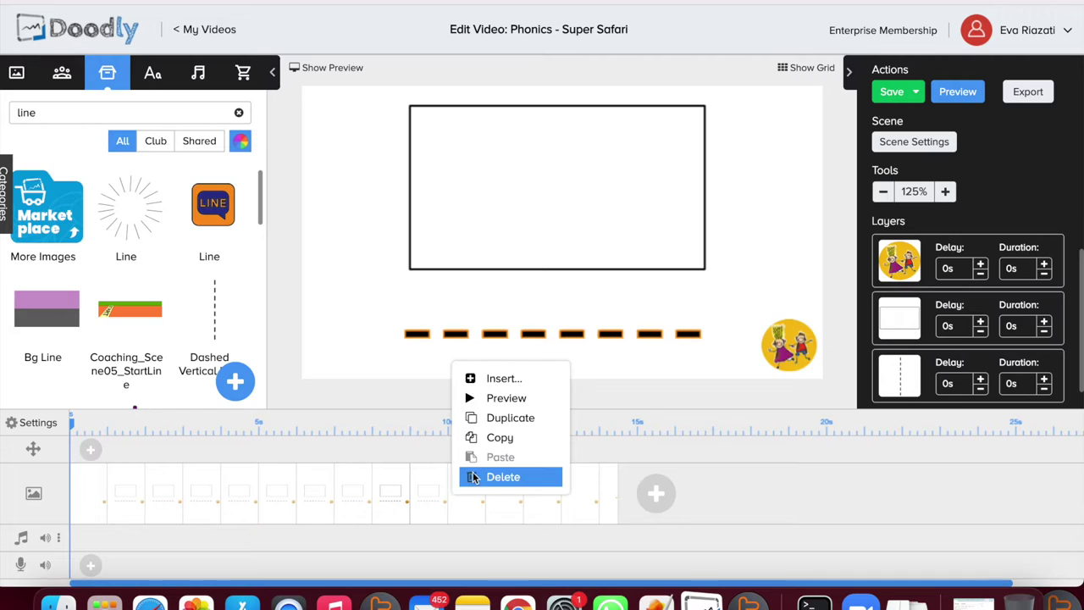
click(477, 471)
click(578, 313)
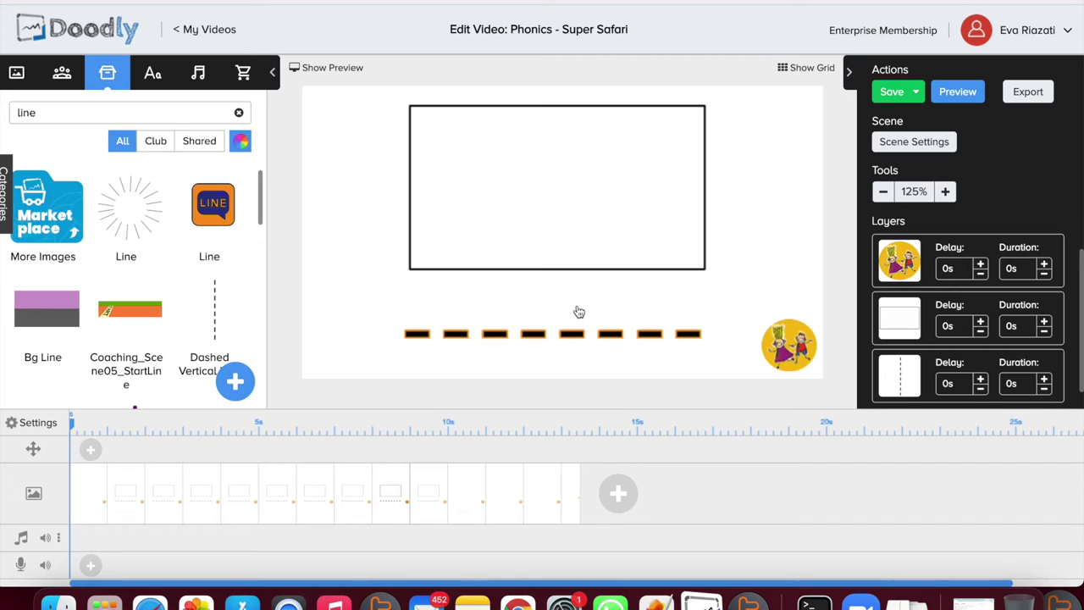
right_click(467, 500)
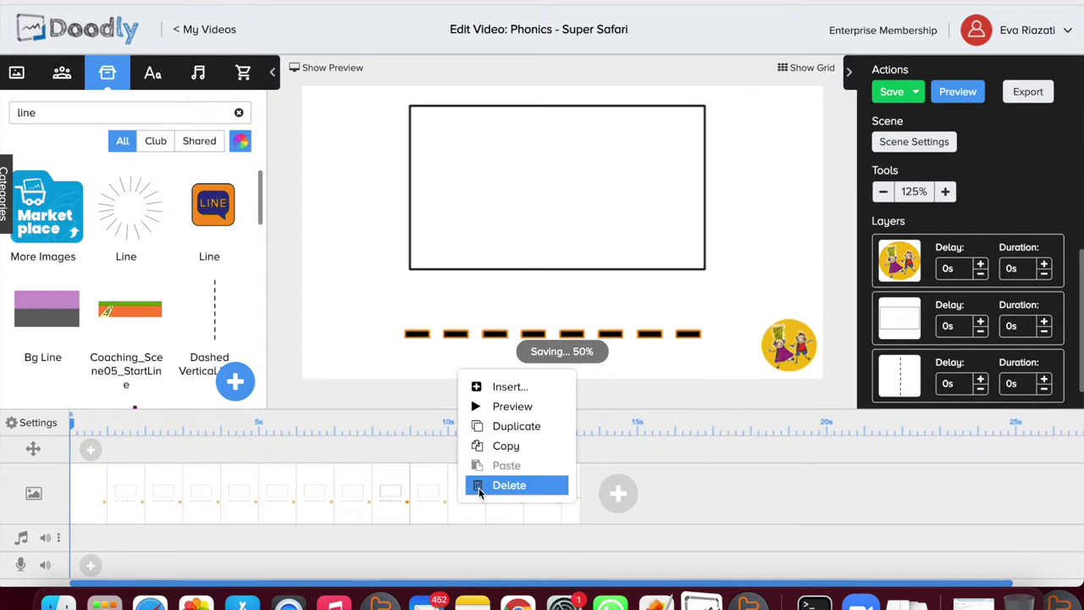
click(478, 486)
click(583, 314)
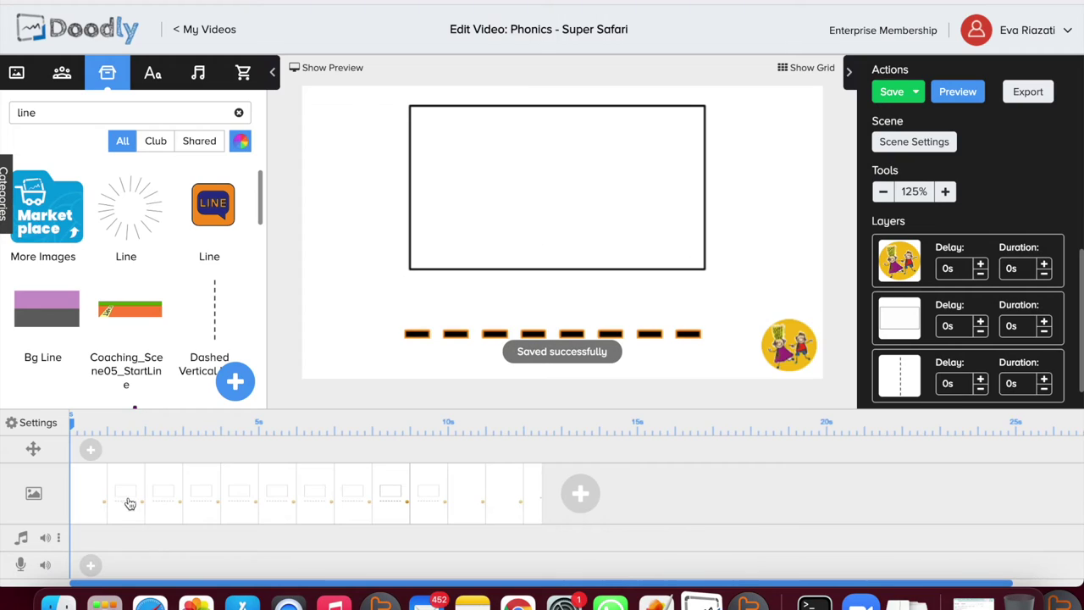
click(154, 75)
Step: Add a Patrick Hand Regular text reading 'og' just above the dashed line
text(patr)
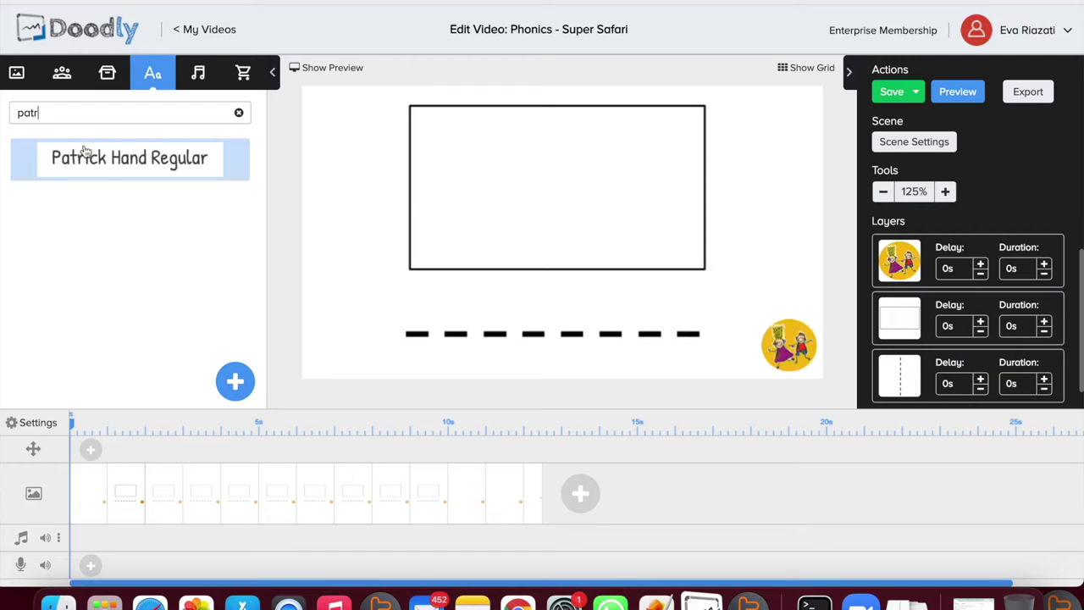
drag(88, 154, 521, 300)
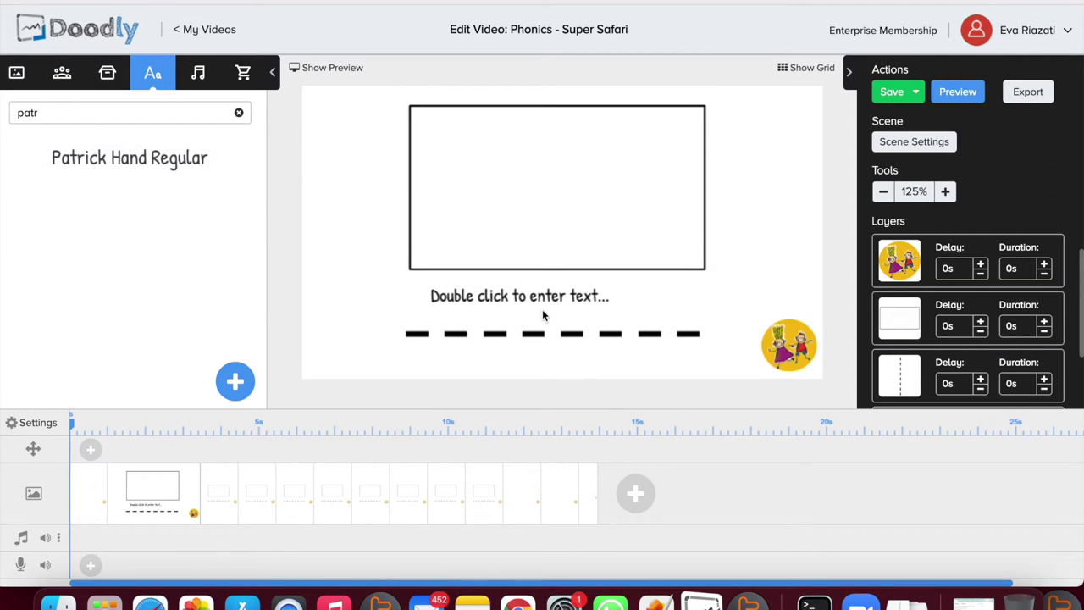
click(542, 310)
double_click(535, 300)
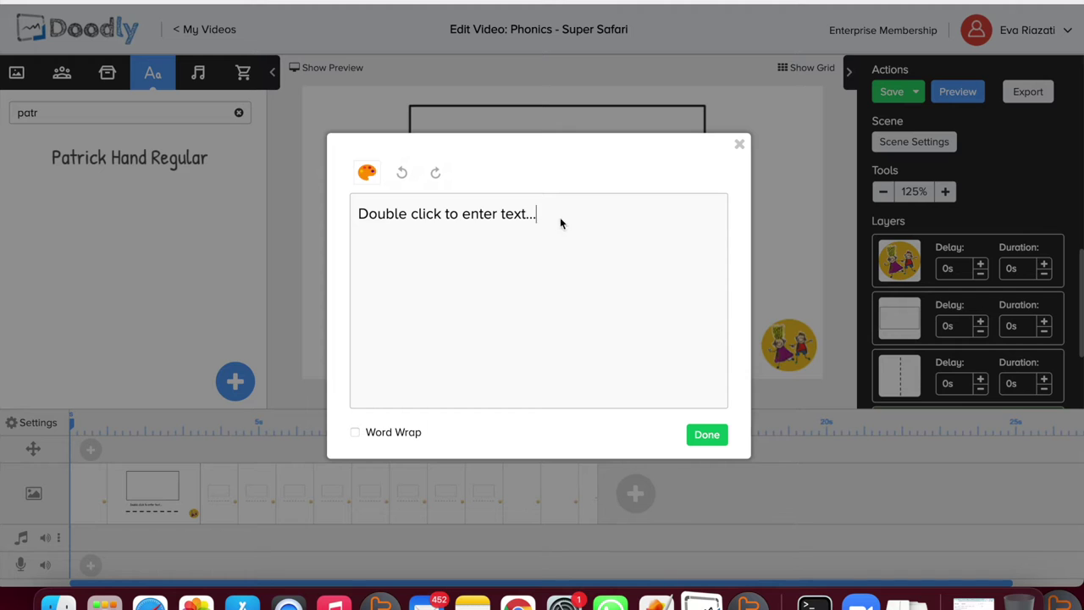
drag(560, 217, 194, 210)
text(og)
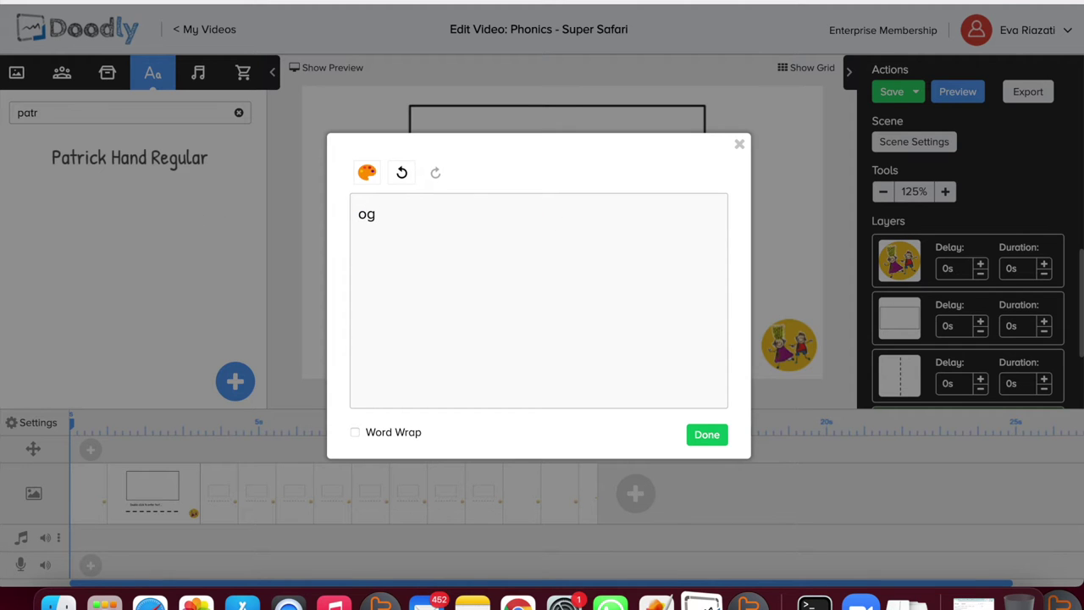
click(710, 436)
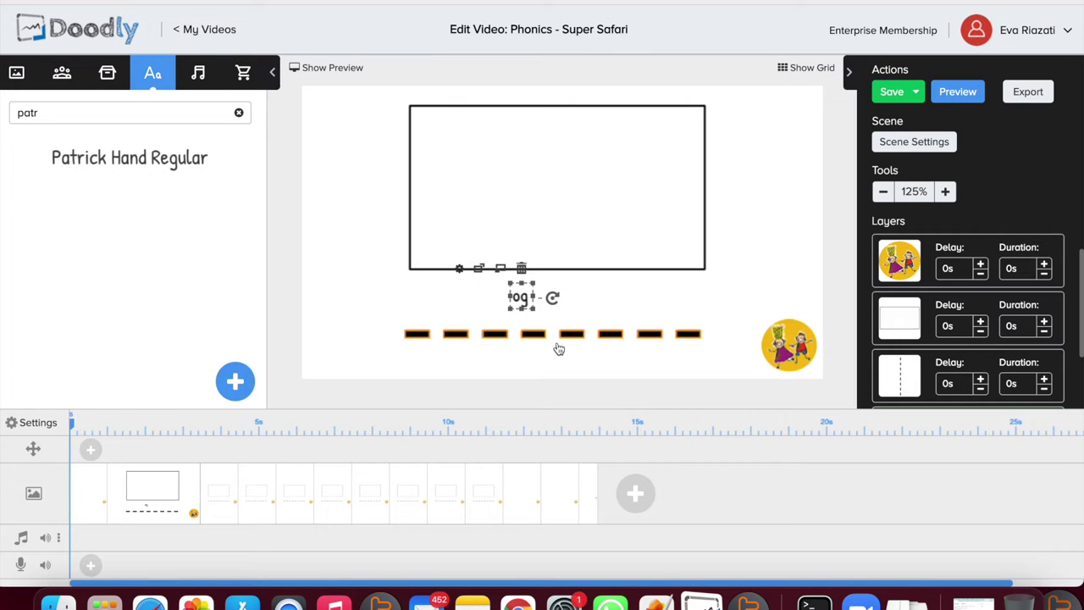
Step: Enlarge the 'og' text and position it over the dashes
drag(534, 315, 699, 350)
drag(591, 348, 600, 297)
click(680, 305)
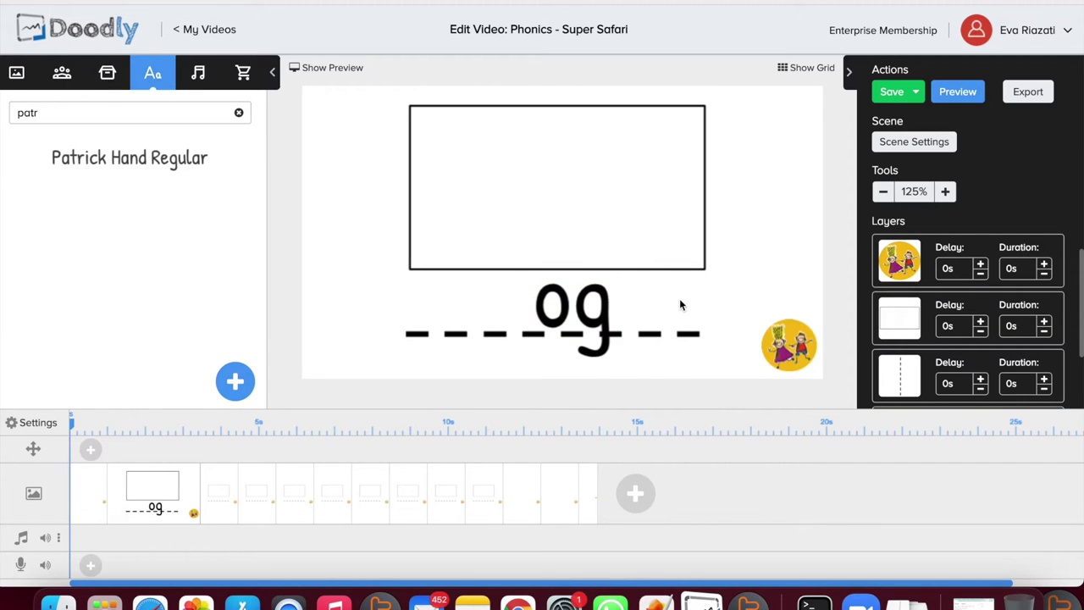
drag(599, 301, 608, 299)
click(730, 307)
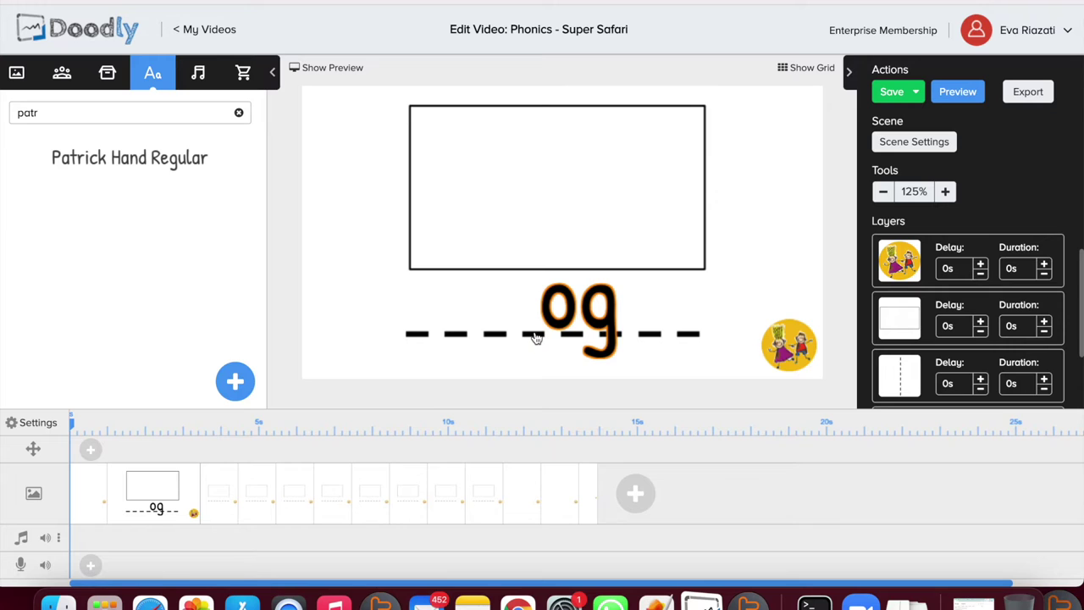
click(563, 316)
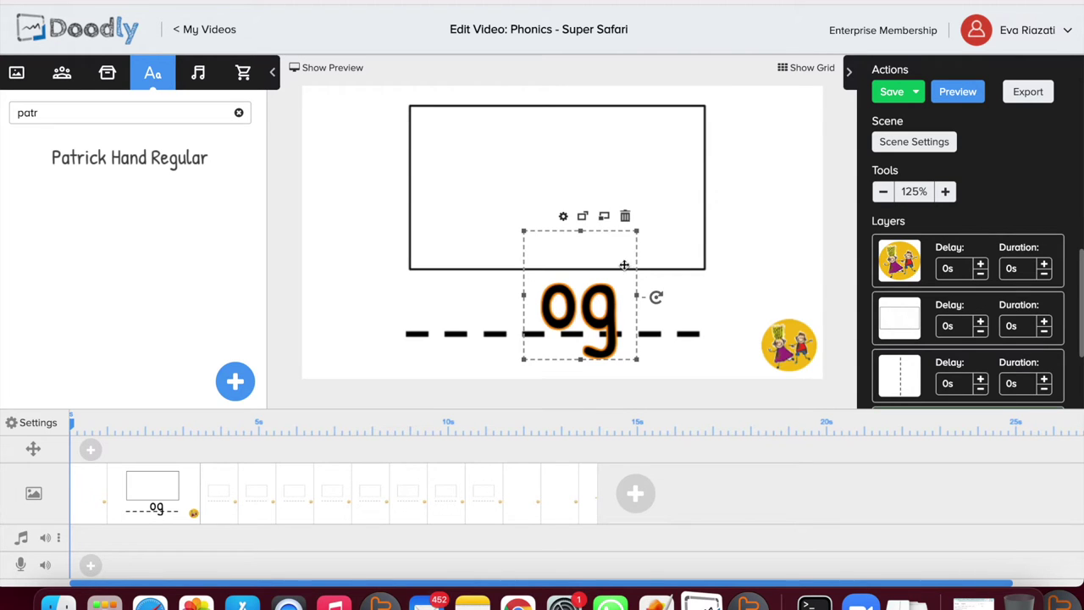
drag(634, 234, 654, 239)
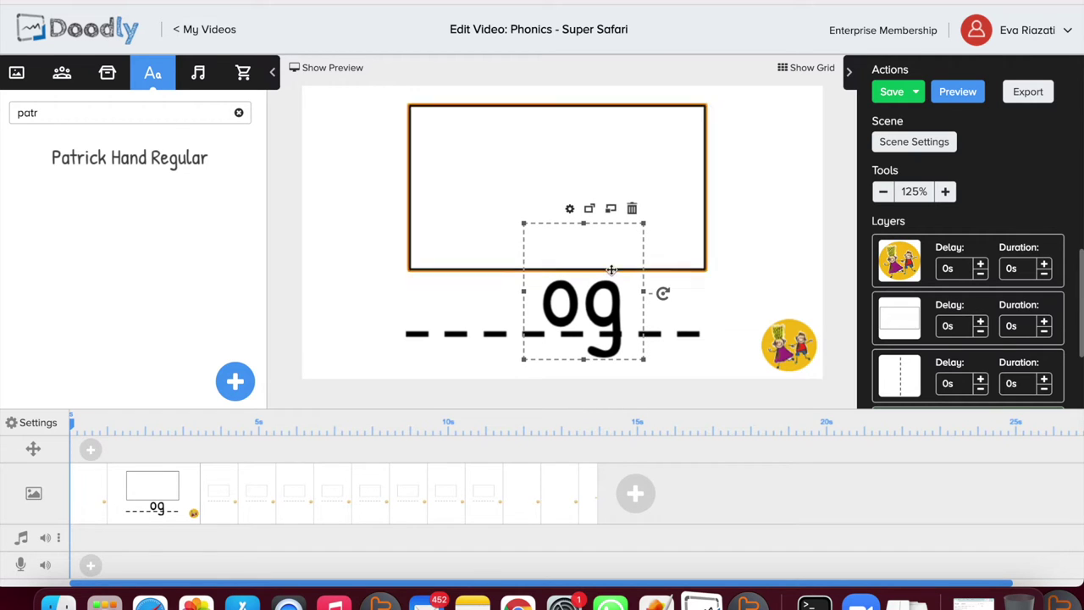
Step: Lower the dashed line and move the 'og' text down onto it
click(488, 338)
drag(488, 338, 485, 354)
drag(571, 311, 574, 326)
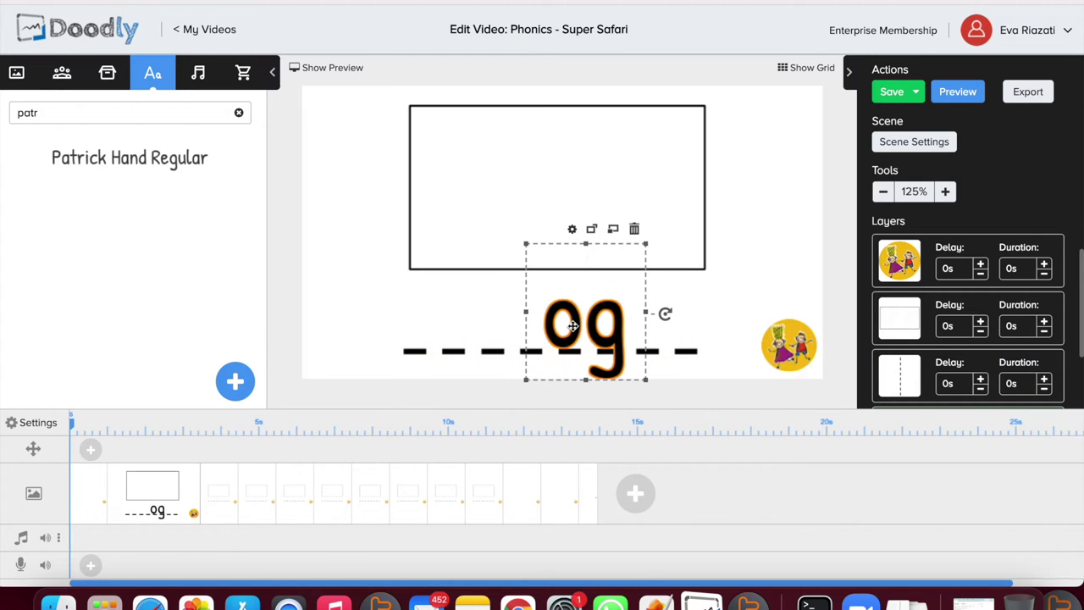
click(756, 281)
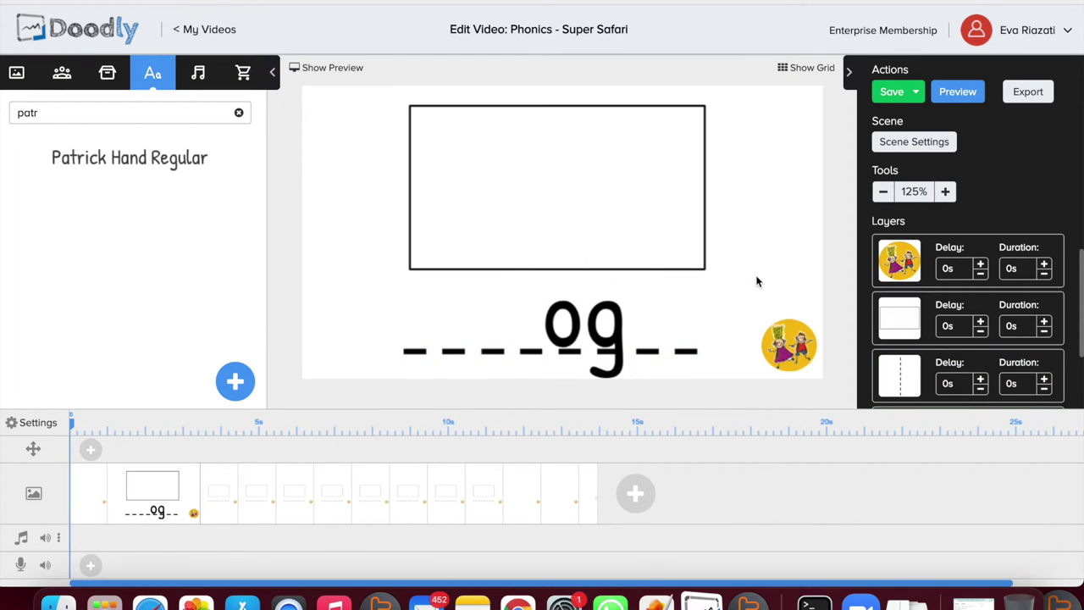
Step: Bring up the dashed line's actions menu, then display the second scene
click(657, 355)
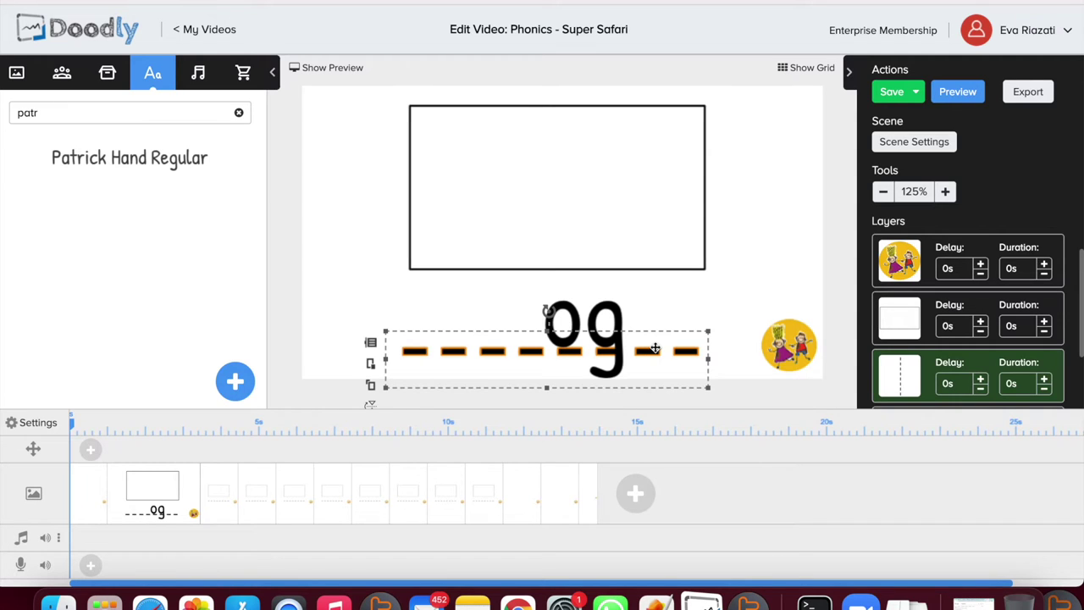
right_click(655, 348)
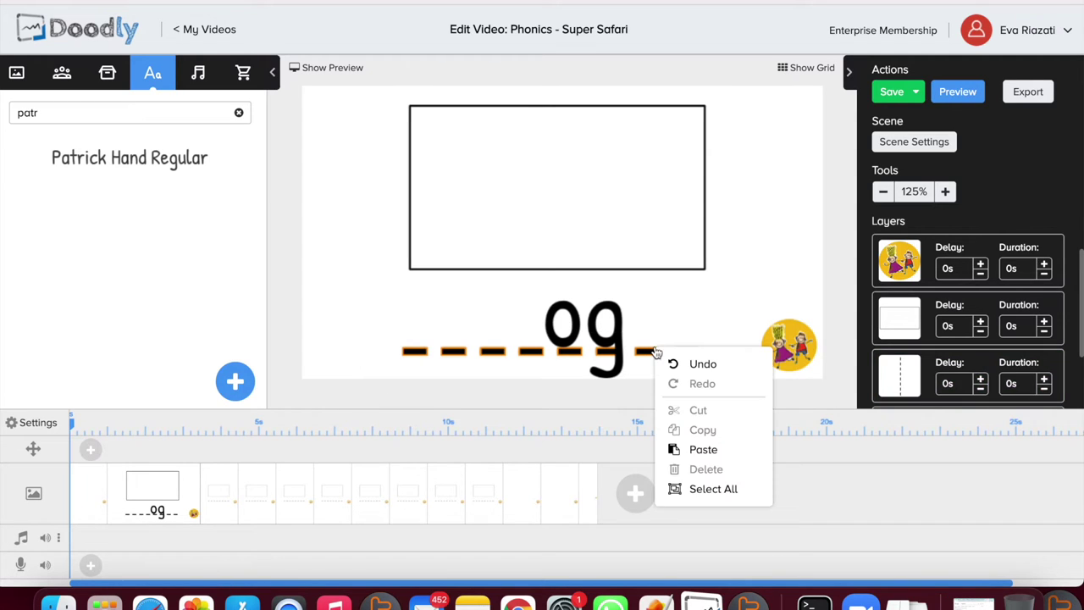
click(771, 278)
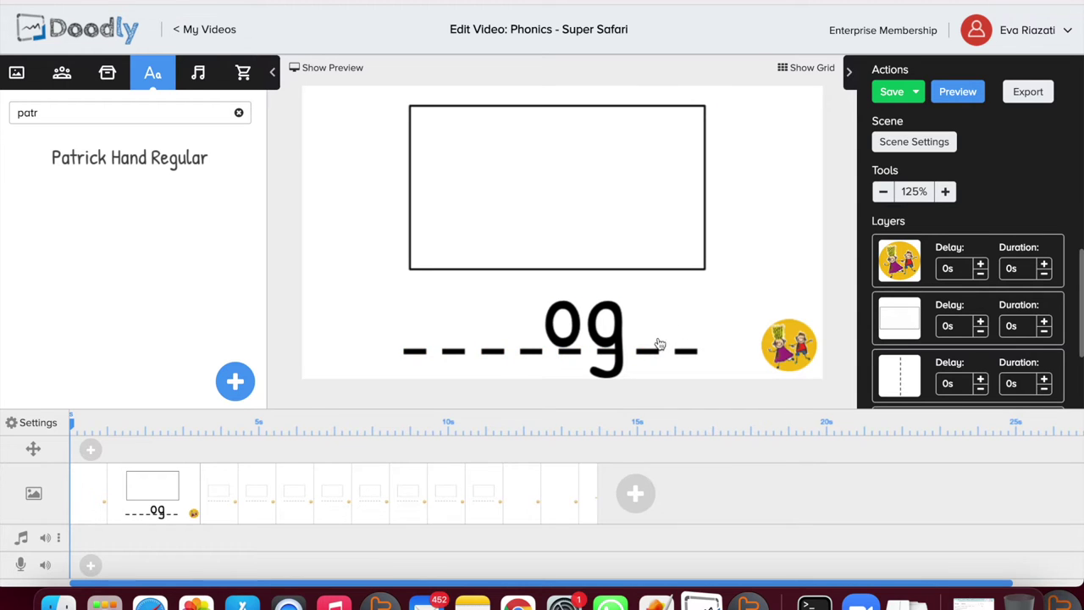
right_click(653, 354)
click(653, 354)
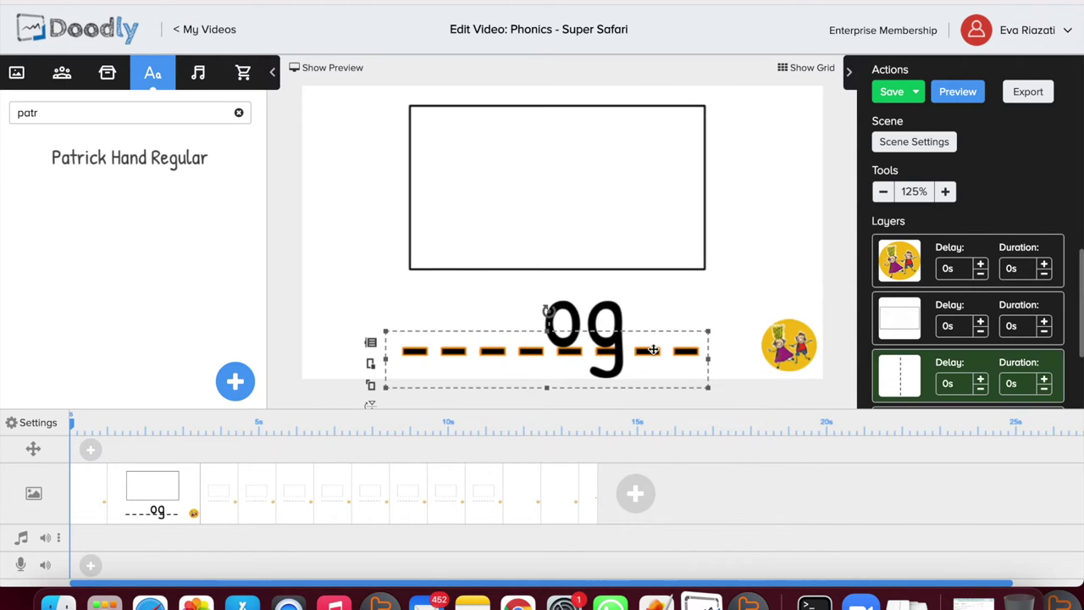
right_click(653, 354)
click(683, 348)
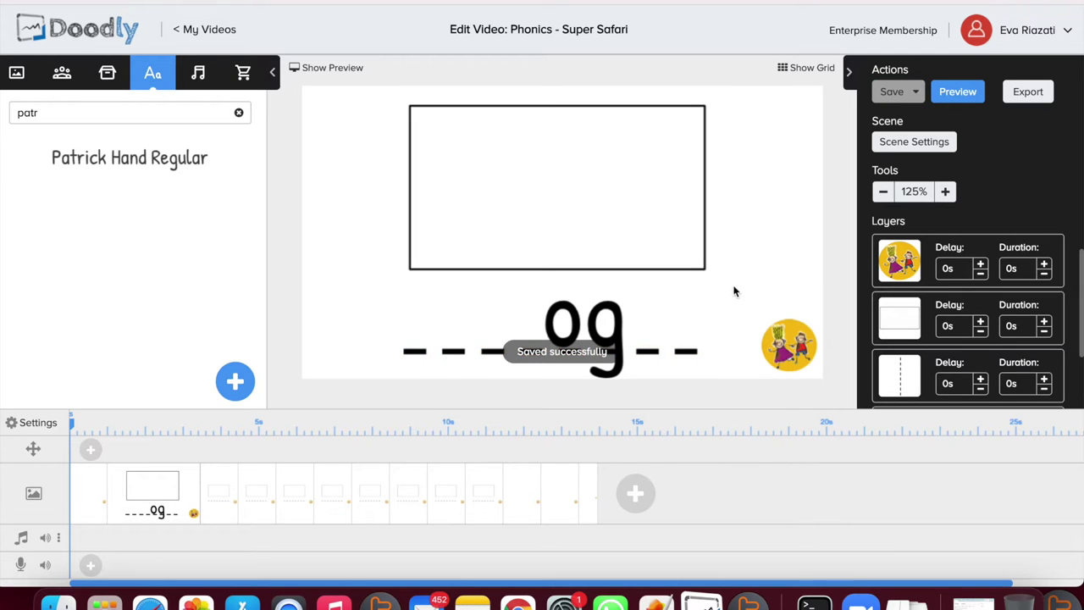
click(688, 356)
right_click(687, 350)
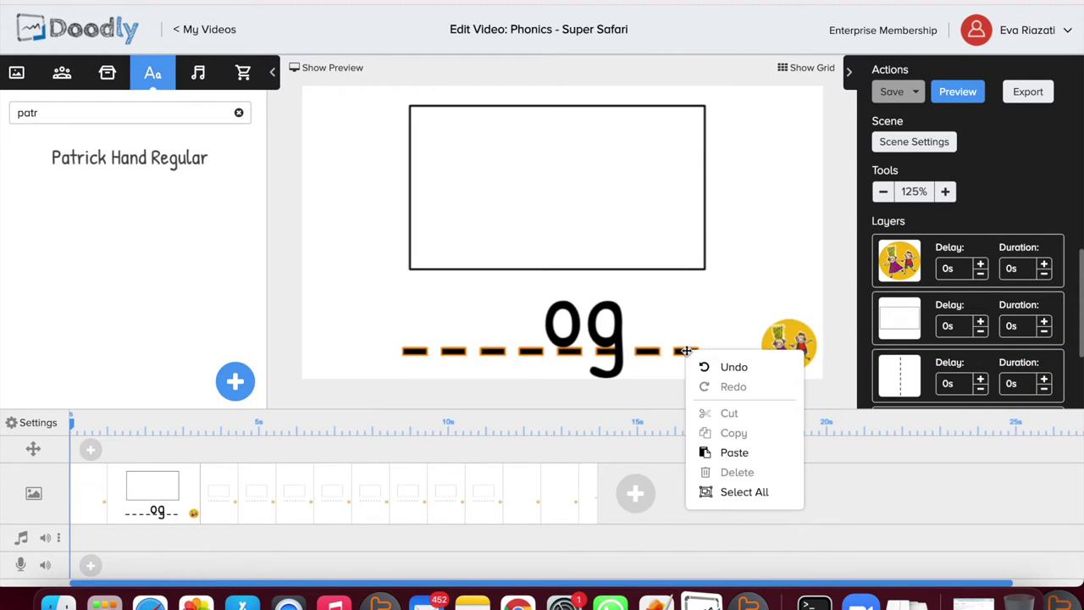
click(221, 488)
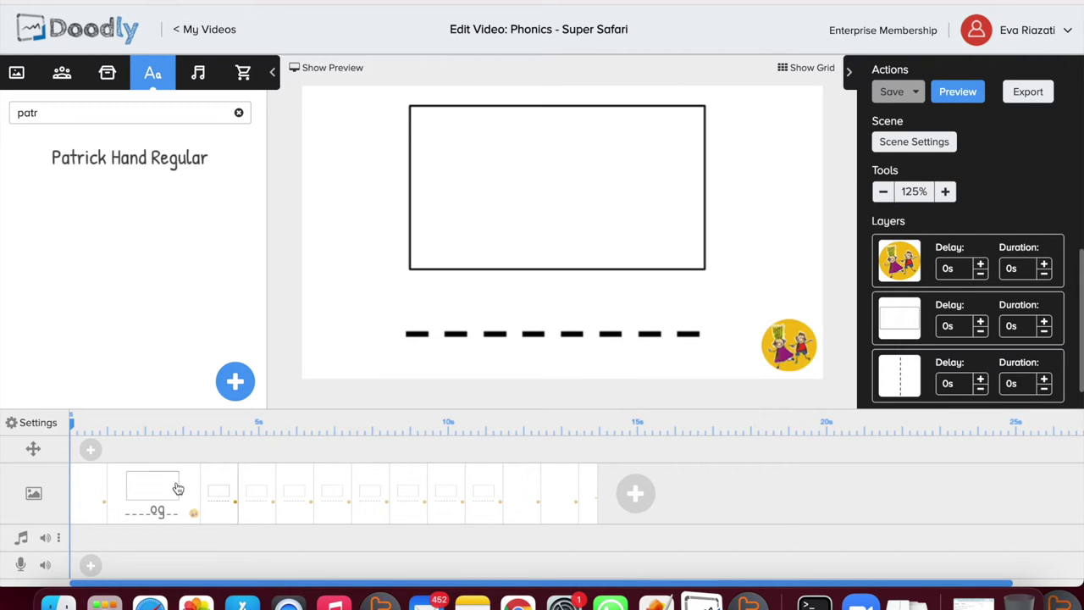
Step: Return to the 'og' scene and delete four leftover empty scenes
click(178, 489)
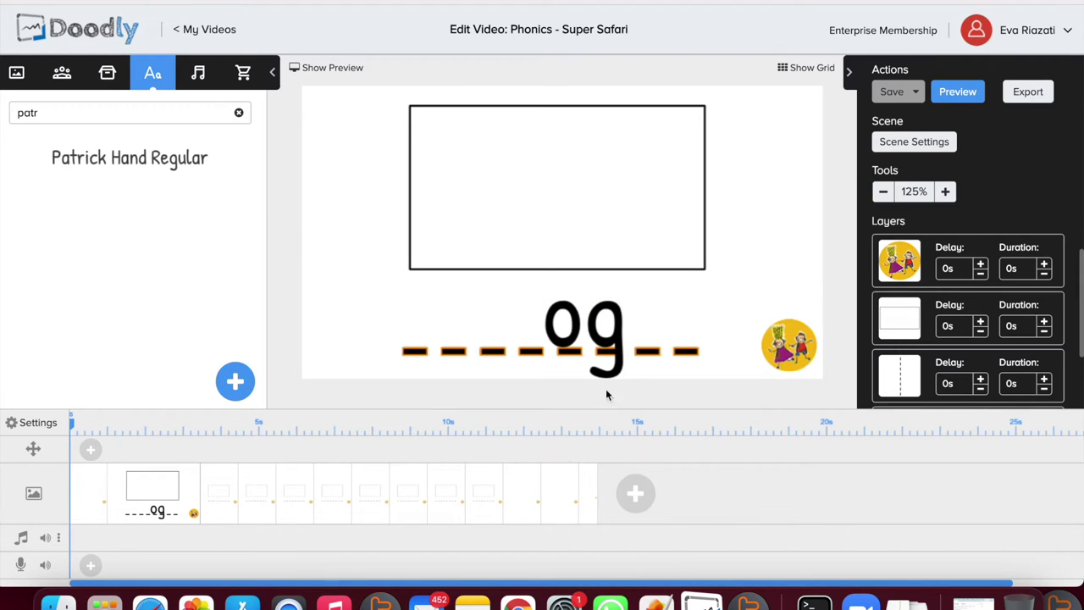
right_click(484, 493)
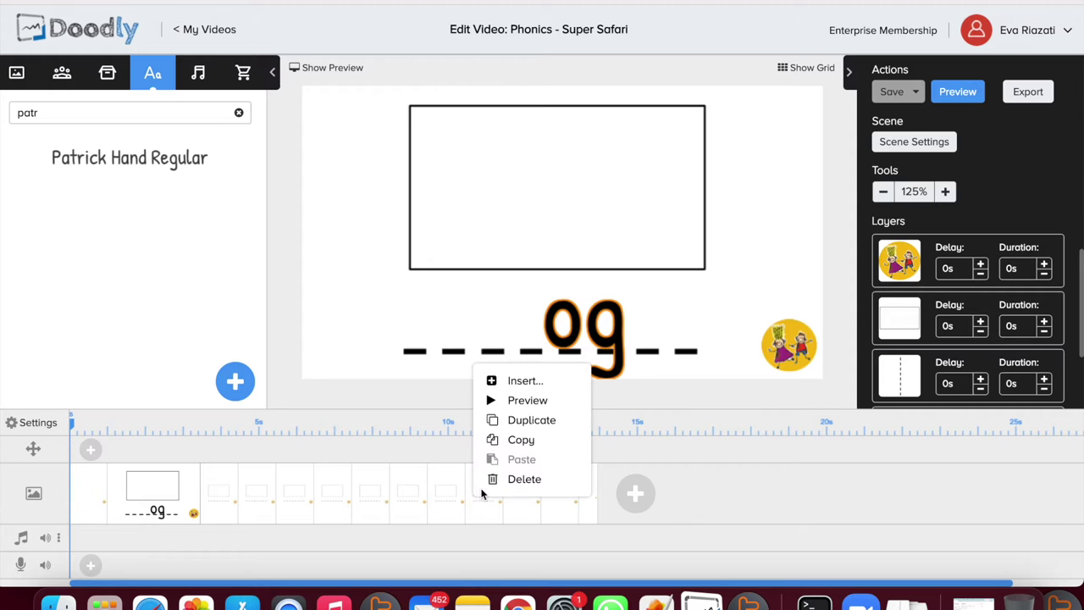
click(525, 480)
click(584, 313)
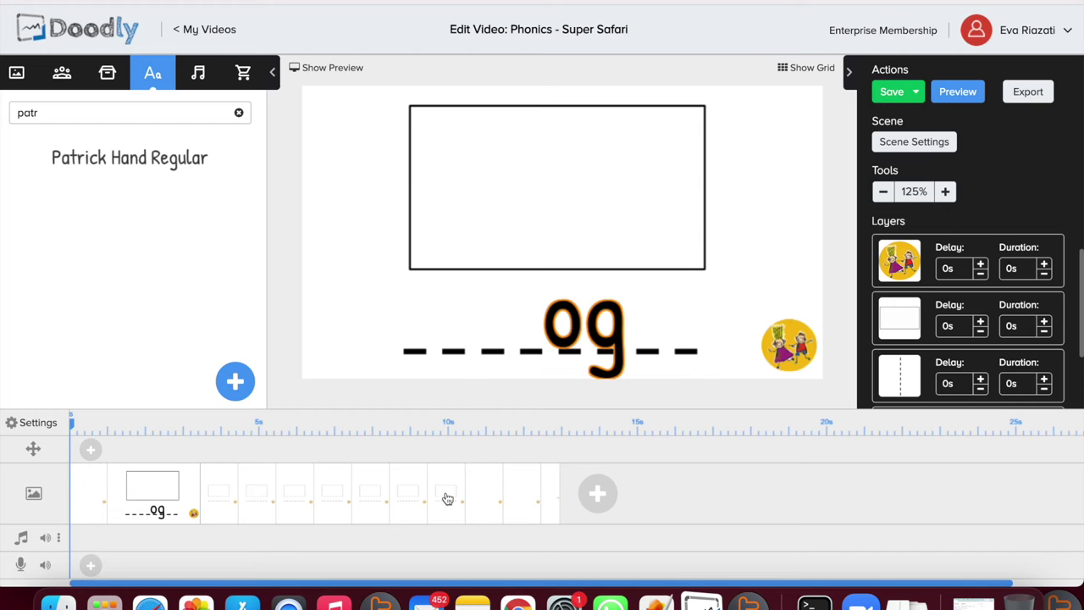
right_click(448, 498)
click(462, 485)
click(571, 319)
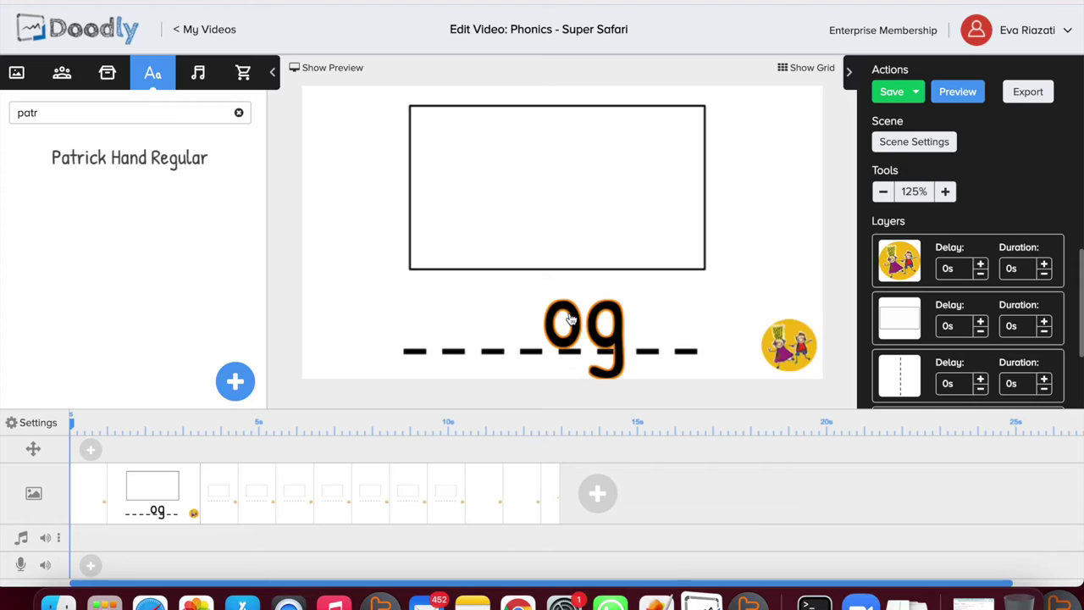
right_click(407, 496)
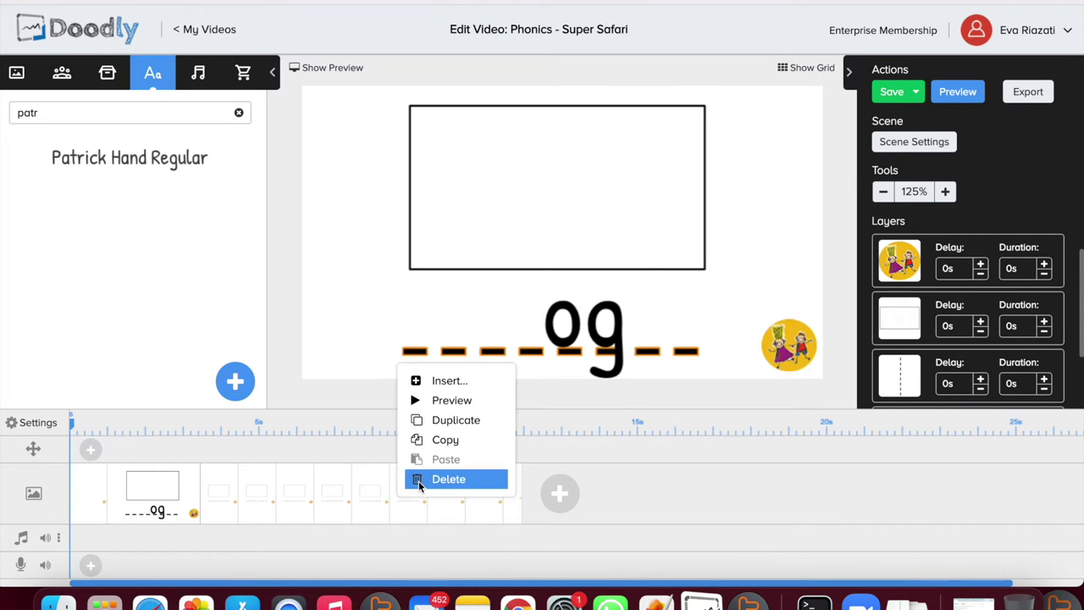
click(420, 483)
click(568, 310)
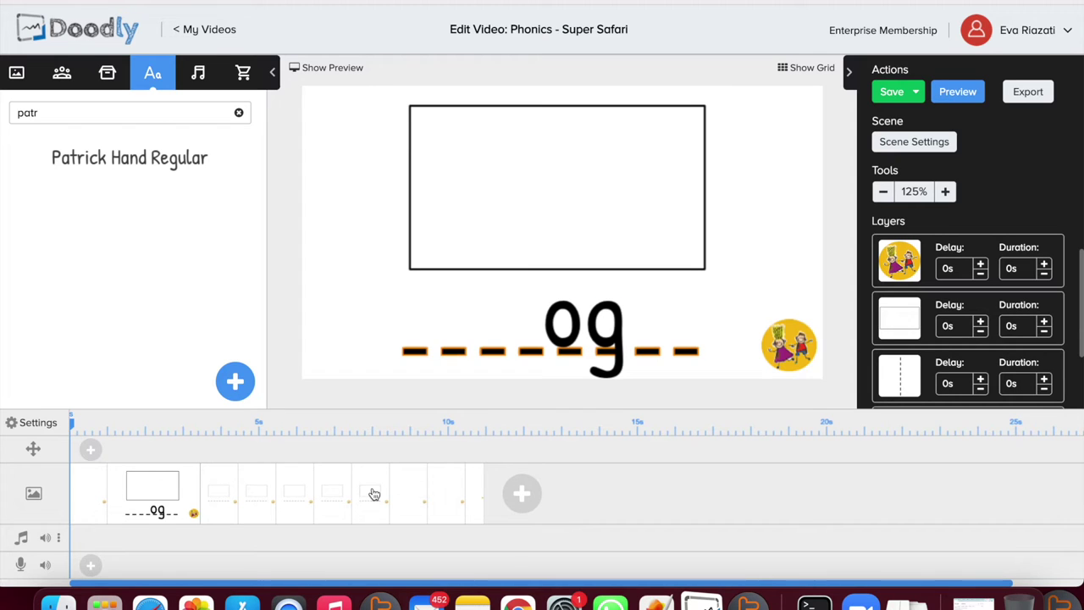
right_click(373, 494)
click(388, 478)
click(580, 313)
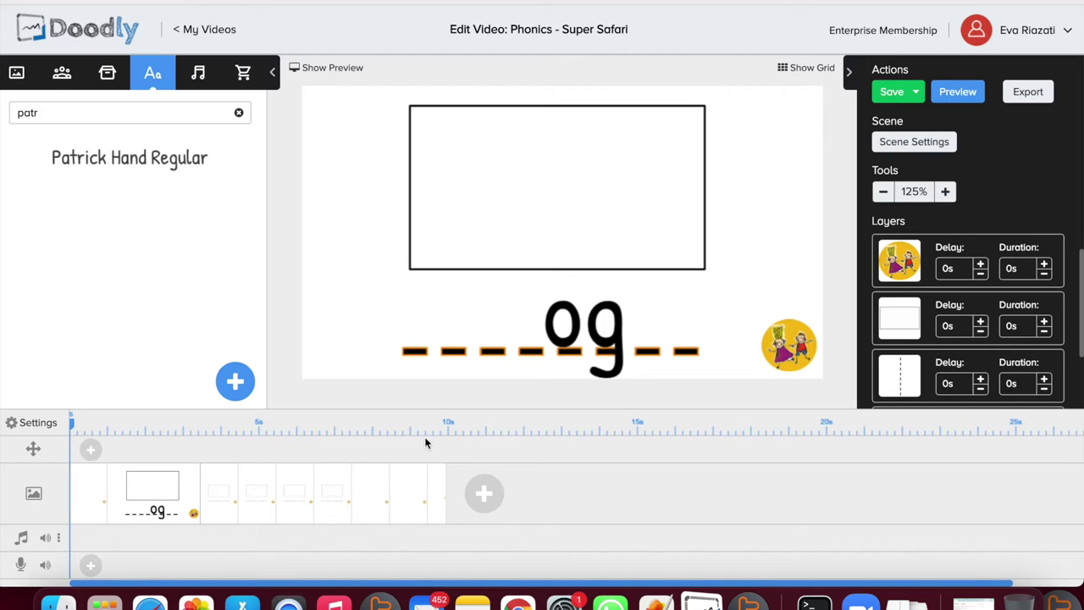
Step: Delete the remaining four empty scenes and duplicate the 'og' scene
right_click(333, 498)
click(341, 486)
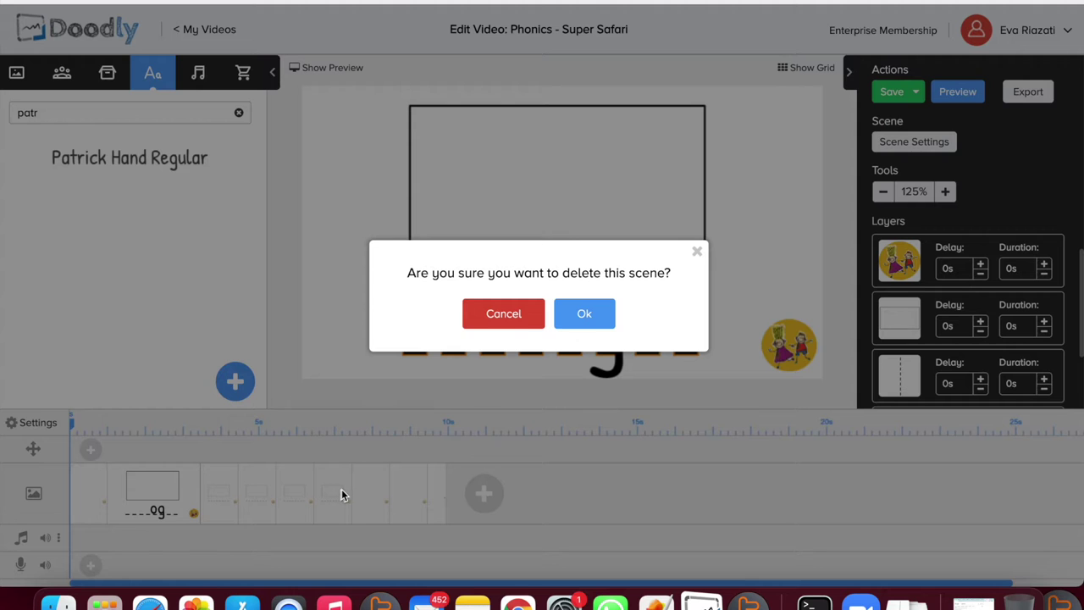
click(583, 314)
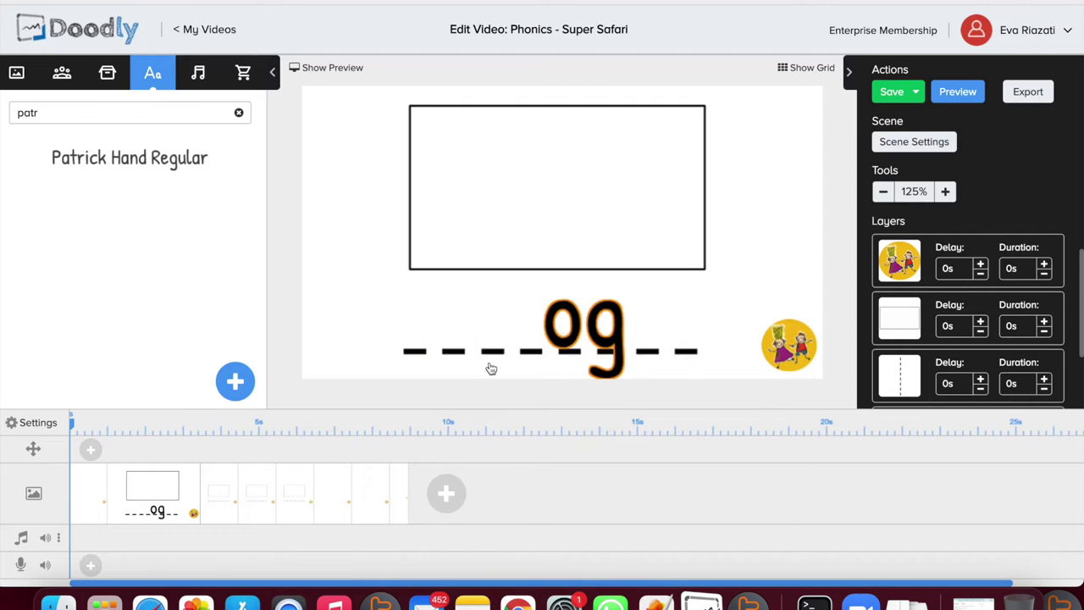
right_click(292, 493)
click(301, 480)
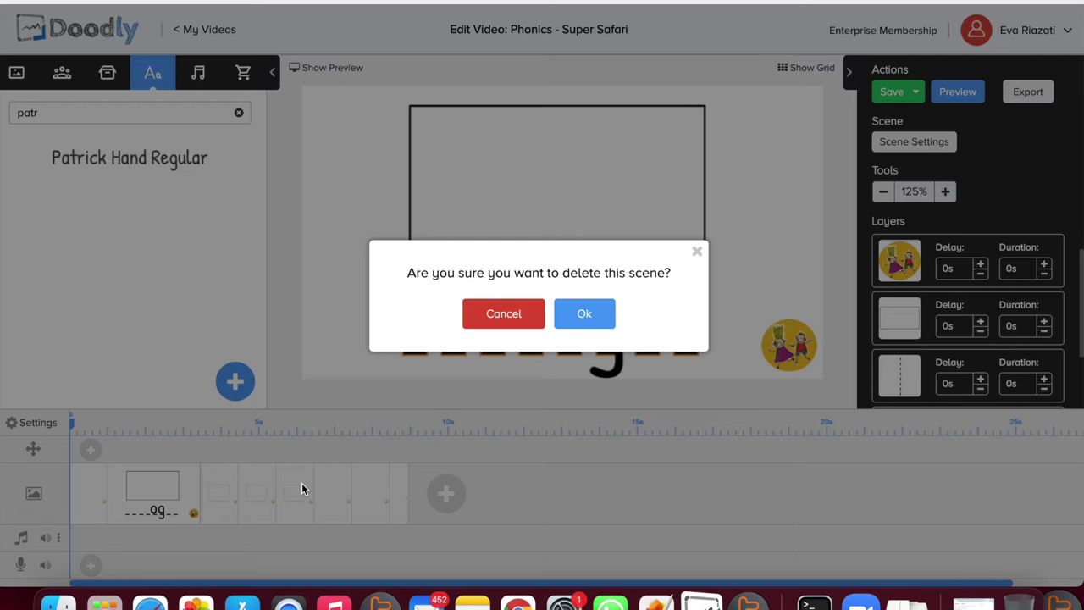
click(583, 318)
right_click(260, 505)
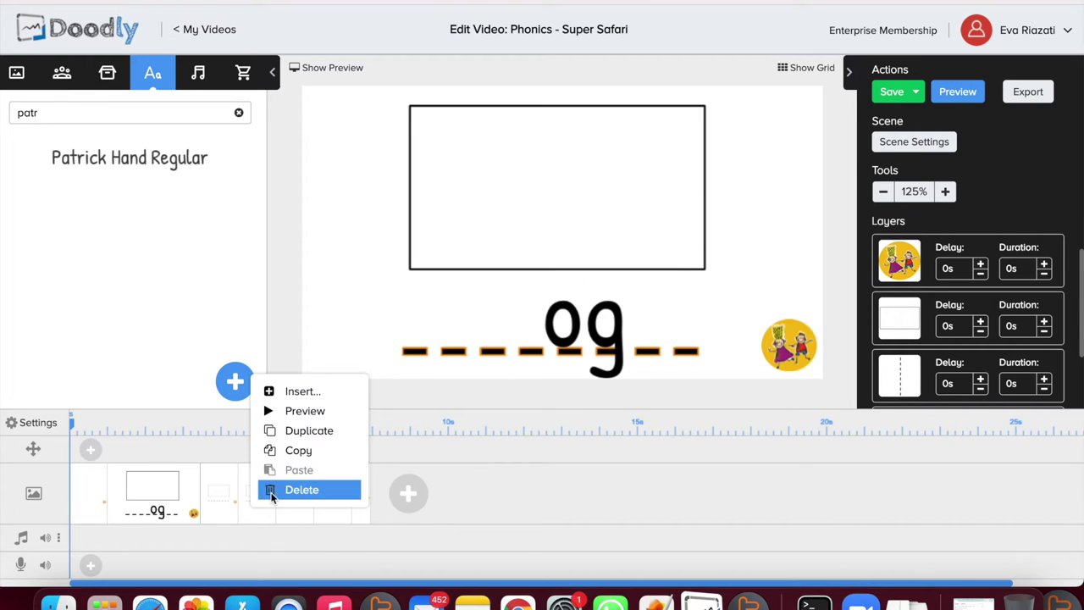
click(273, 489)
click(565, 317)
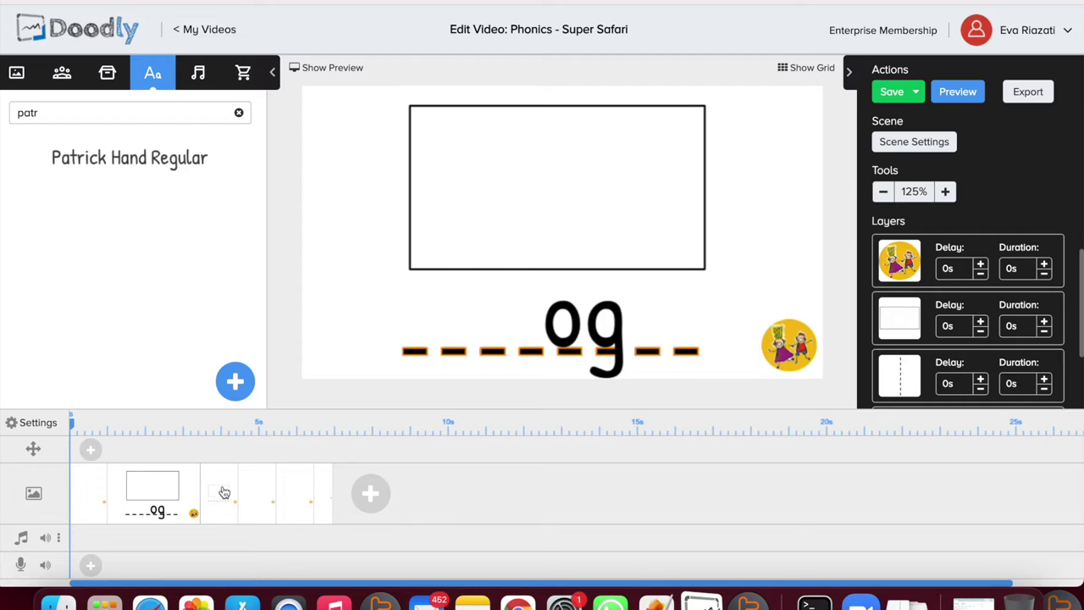
right_click(223, 491)
click(239, 478)
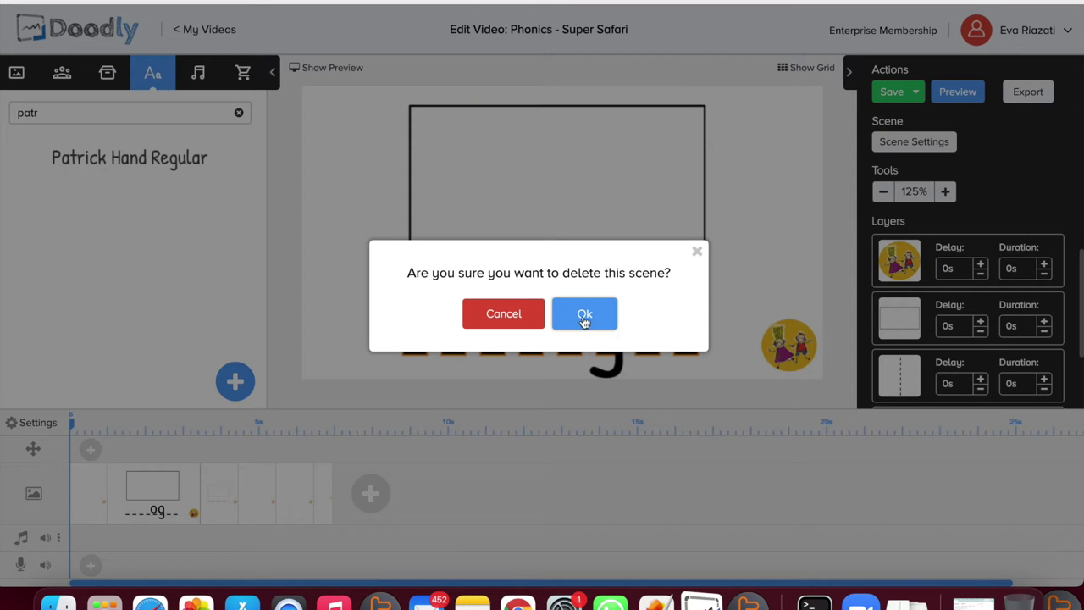
click(569, 317)
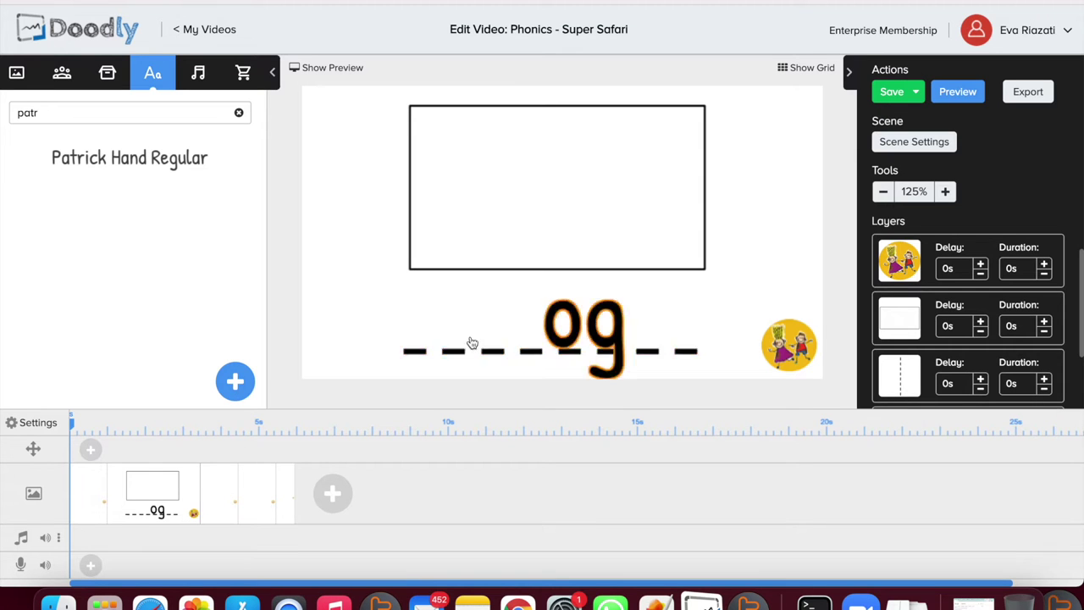
right_click(145, 498)
click(182, 426)
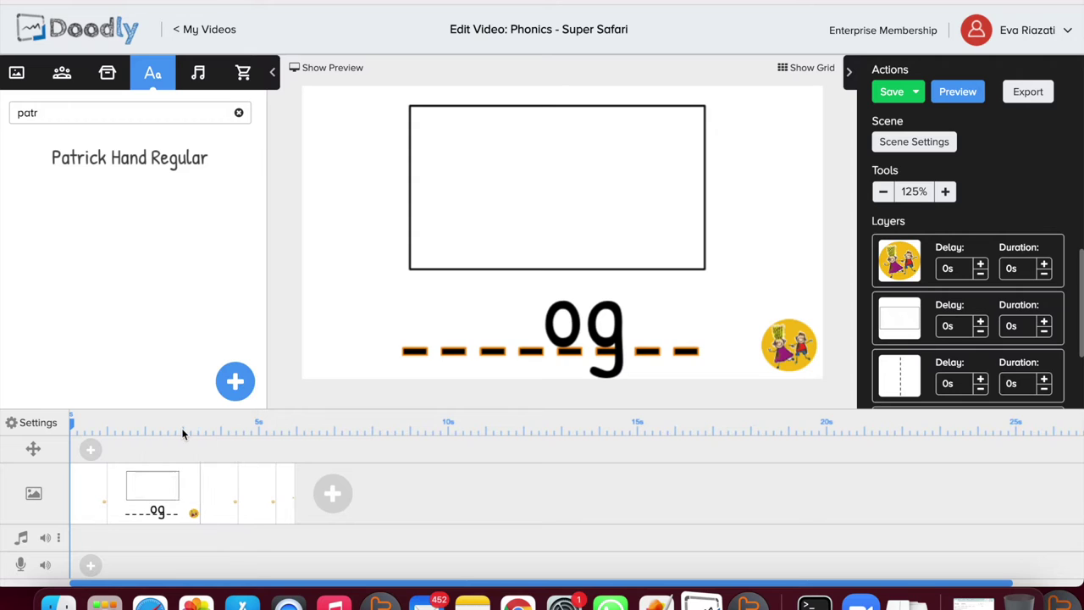
Step: Duplicate the 'og' scene three more times for five copies in total
right_click(149, 496)
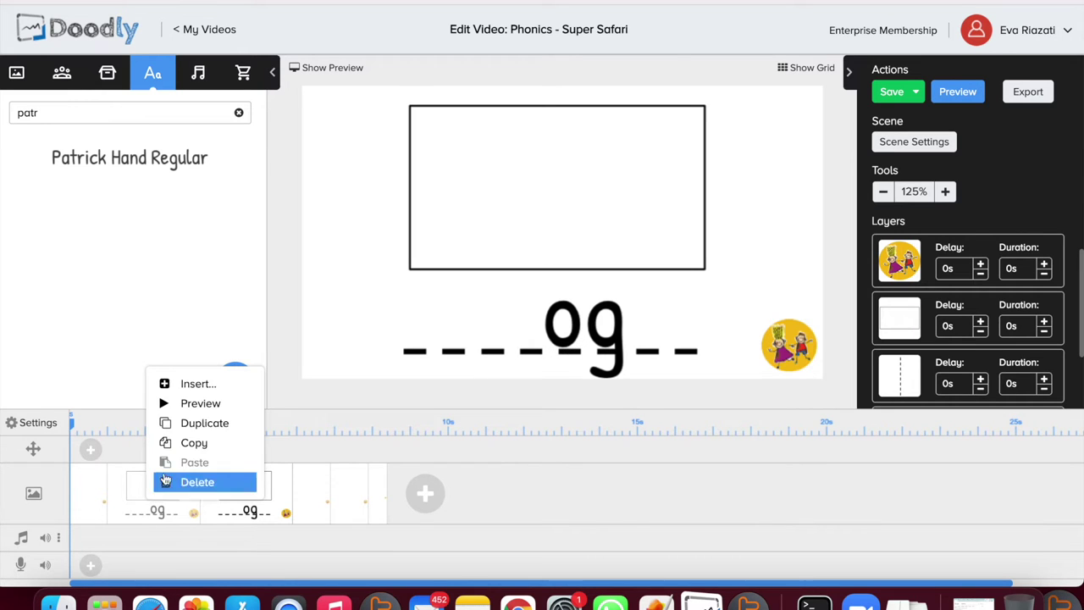
click(188, 428)
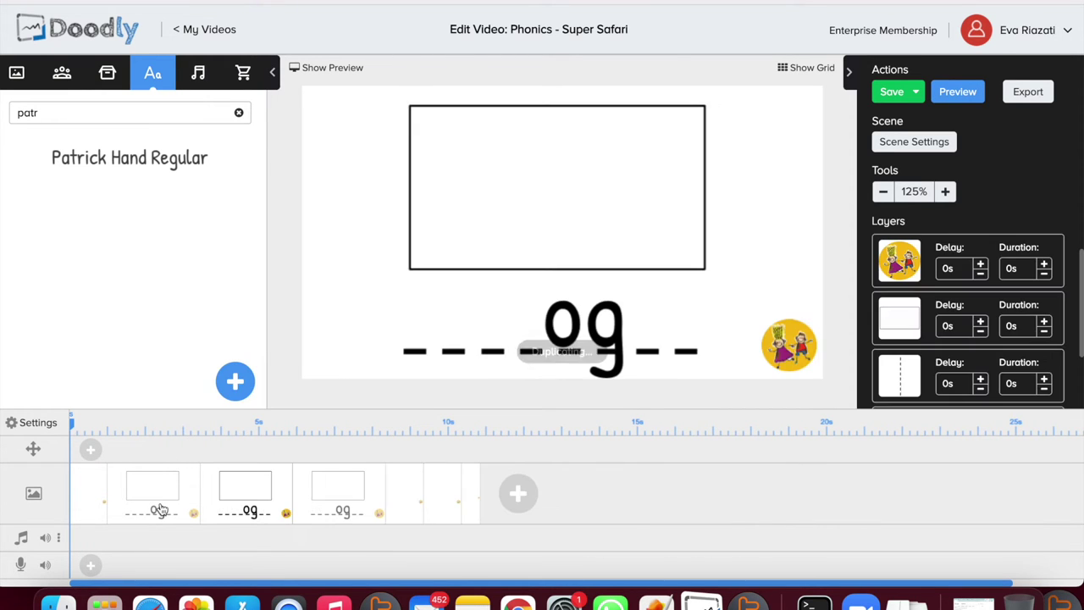
right_click(160, 504)
click(190, 434)
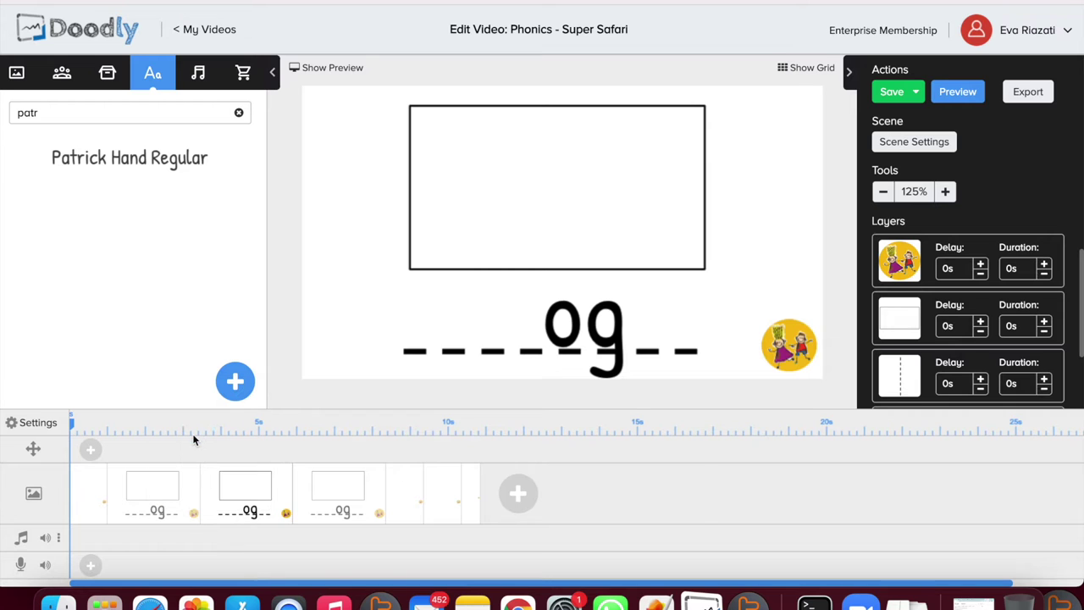
right_click(171, 493)
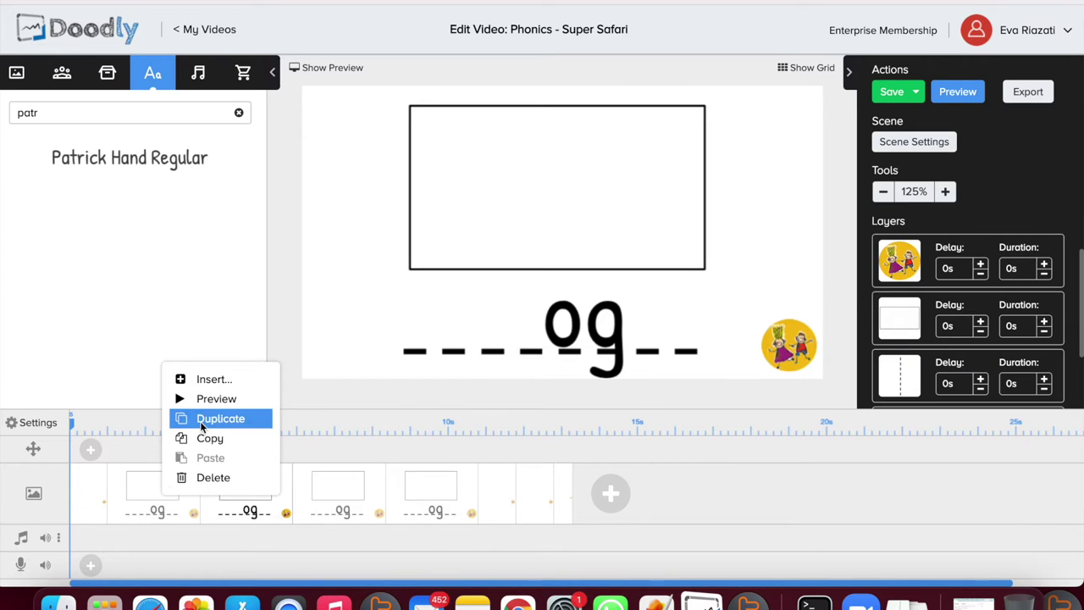
click(200, 421)
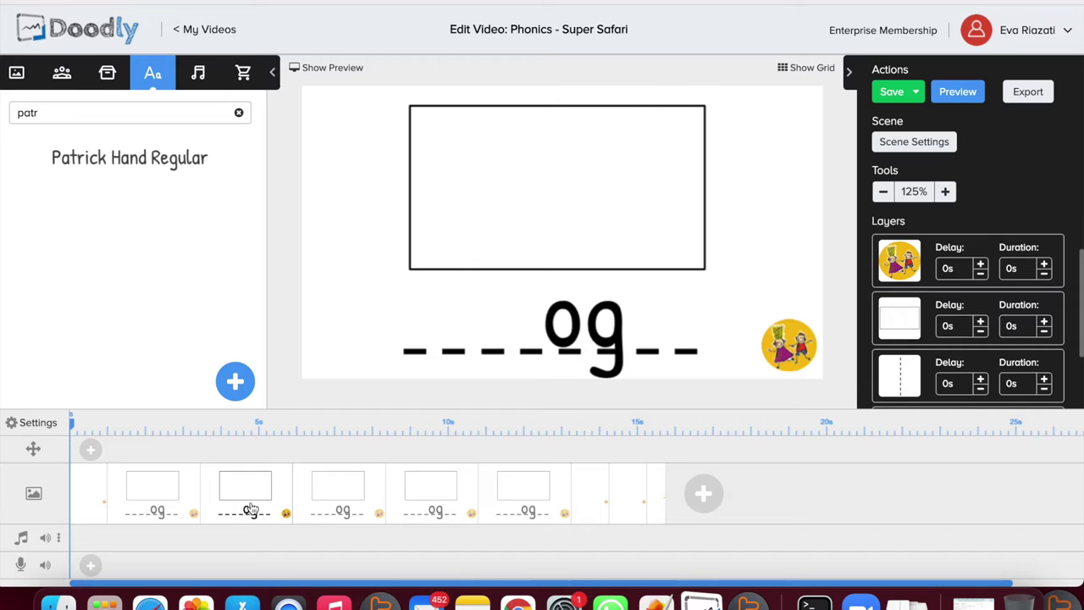
Step: Check the first and second 'og' scenes and select the 'og' word
click(153, 502)
click(230, 512)
drag(1081, 282, 1081, 328)
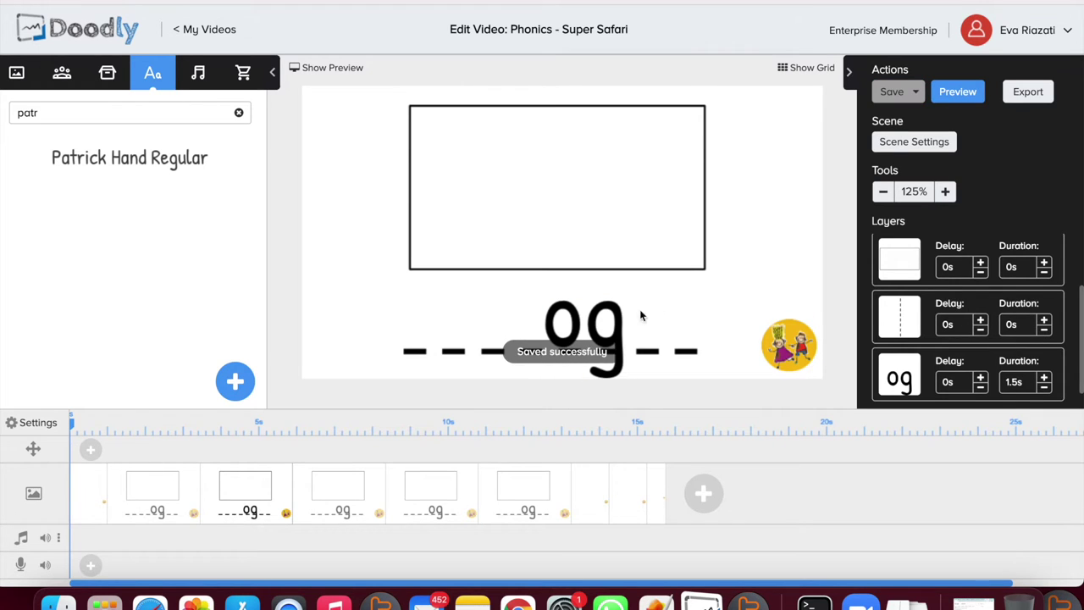
click(604, 325)
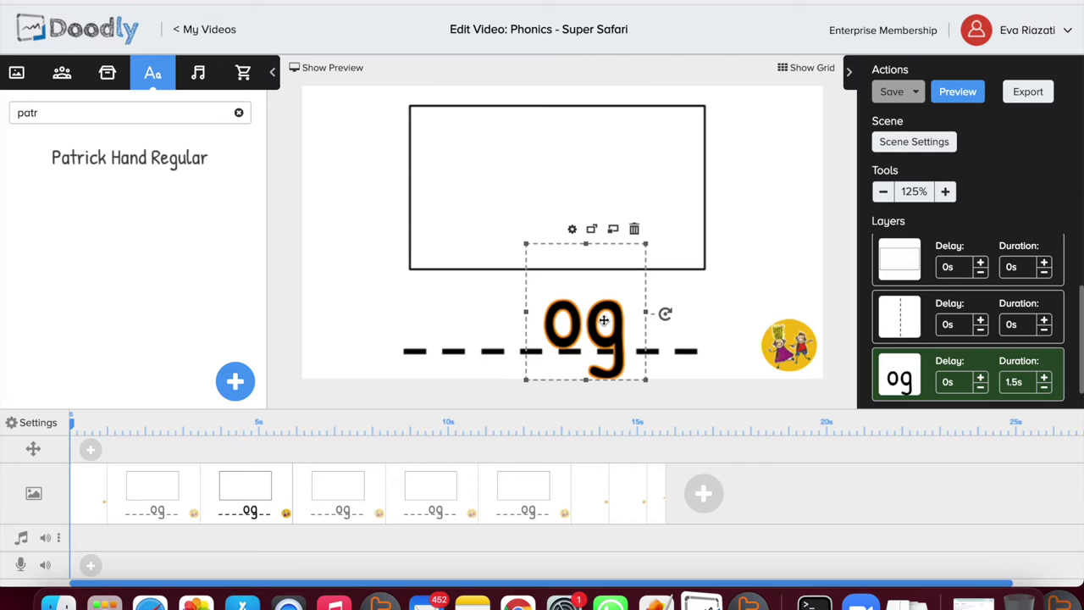
Step: Change the second scene's text to 'ly' and the third scene's to 'at'
double_click(606, 324)
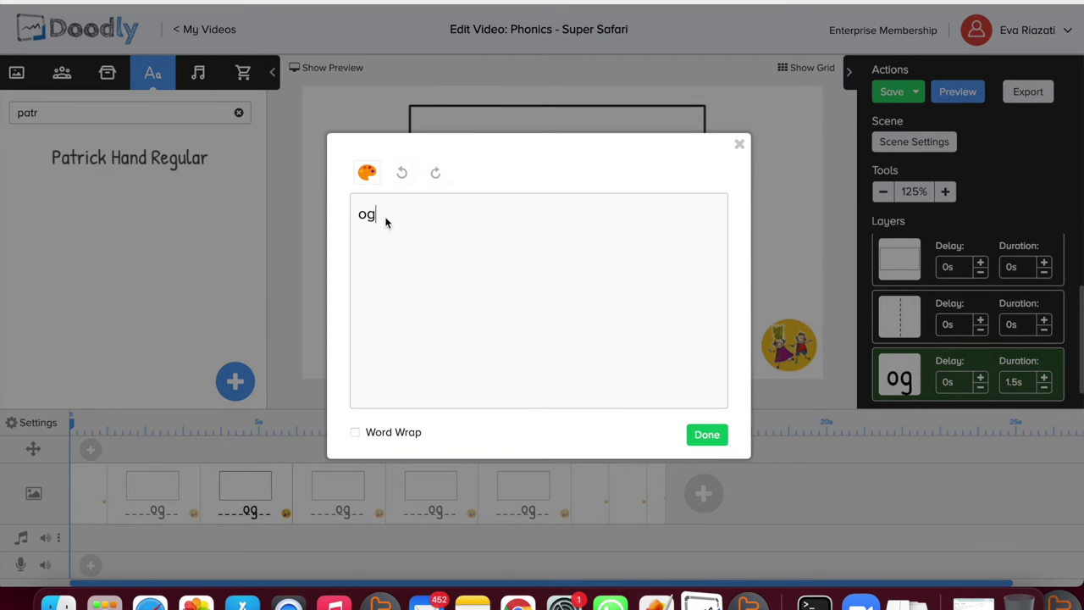
key(BackSpace)
key(BackSpace)
click(712, 436)
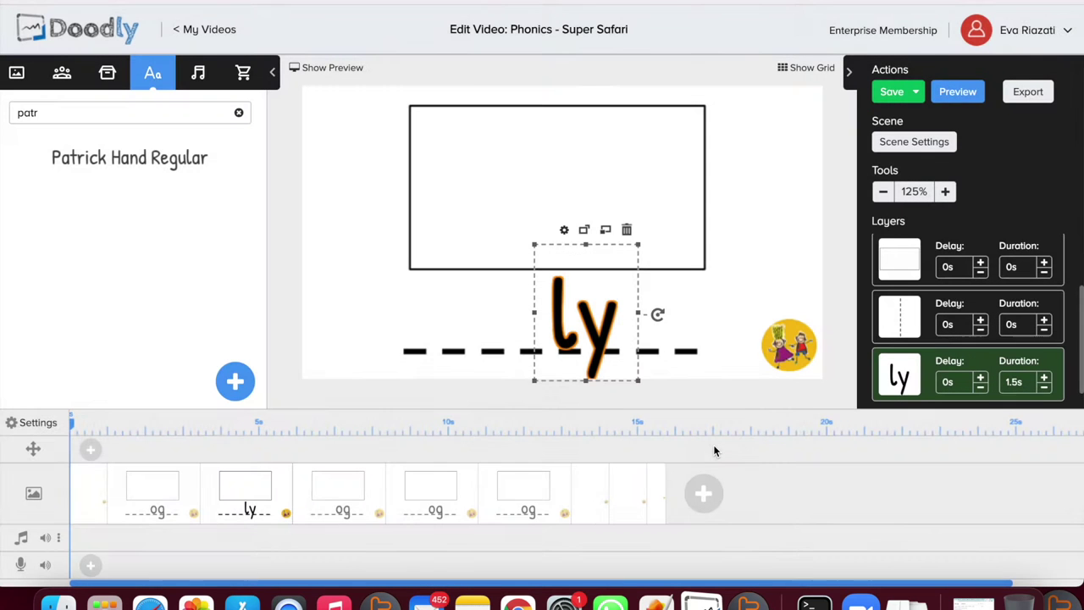
click(351, 489)
double_click(620, 320)
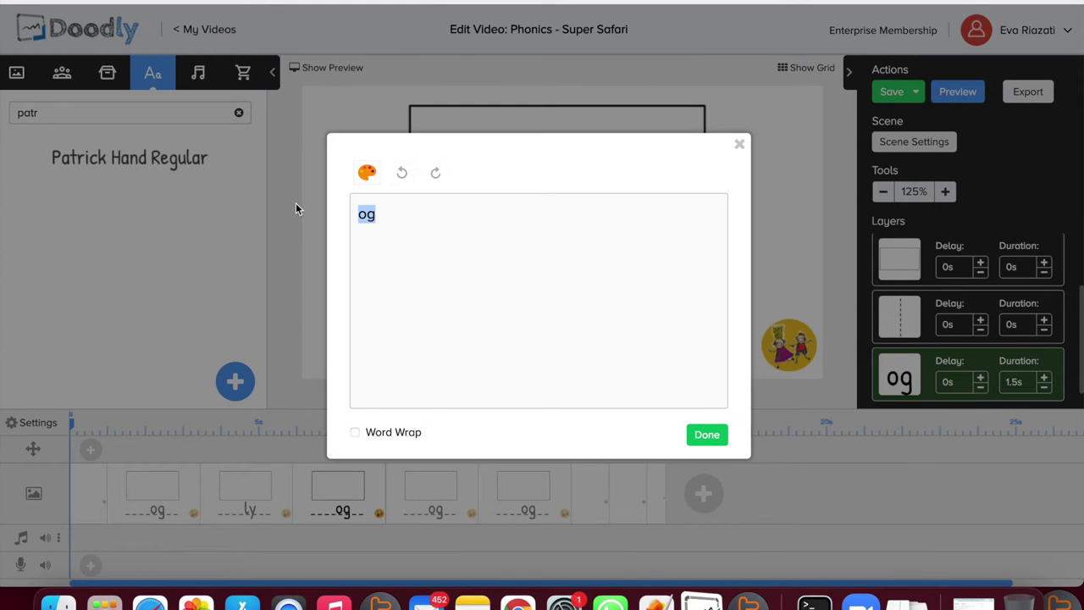
text(at)
click(716, 438)
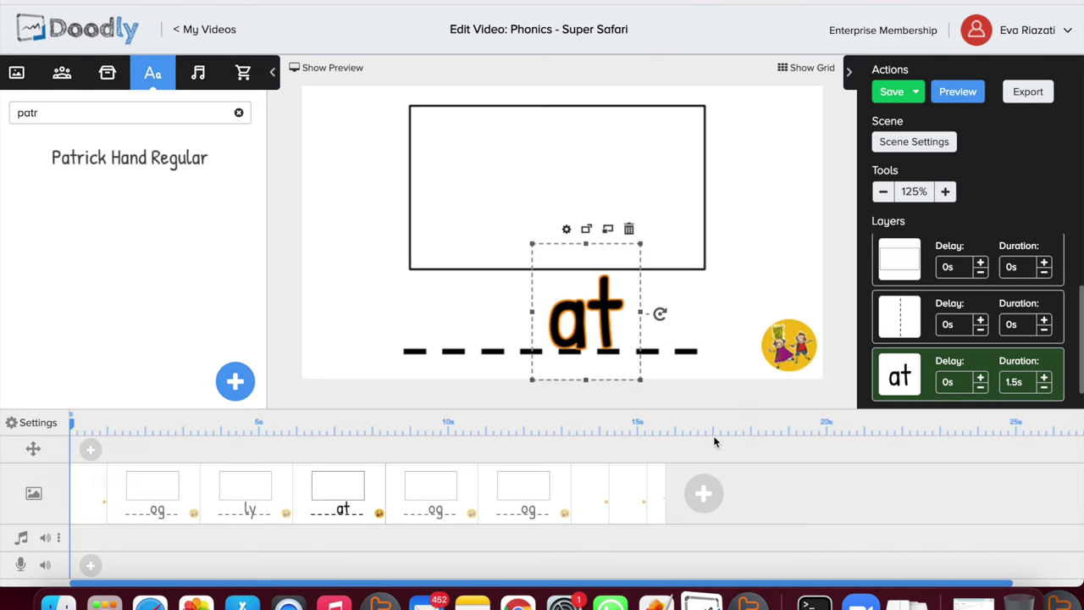
Step: Change the fourth scene's text to 'eer' and the fifth scene's to 'rog'
click(430, 494)
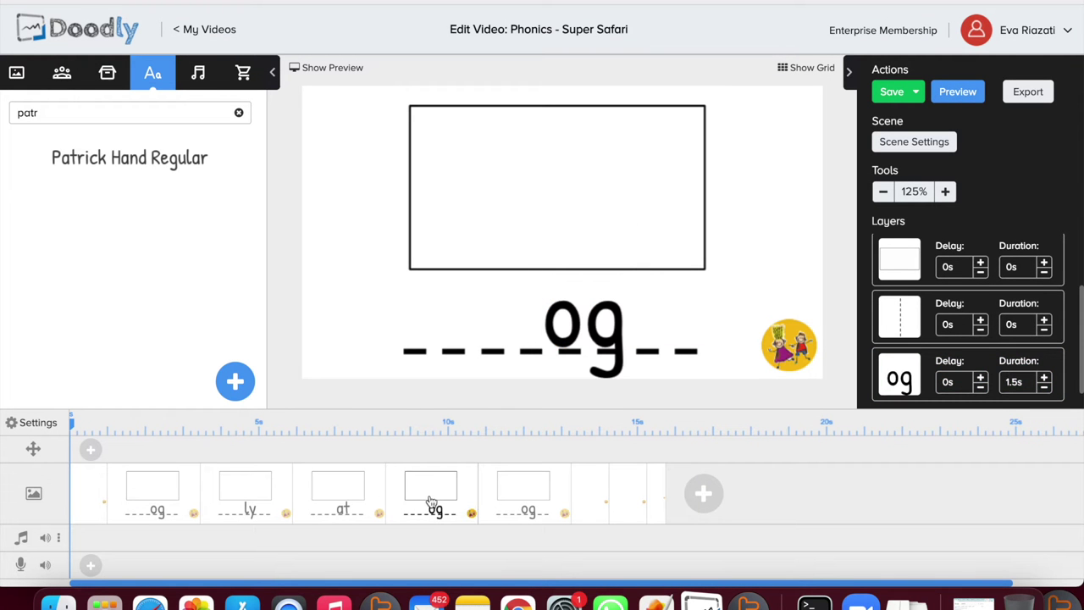
double_click(619, 309)
drag(380, 214, 290, 210)
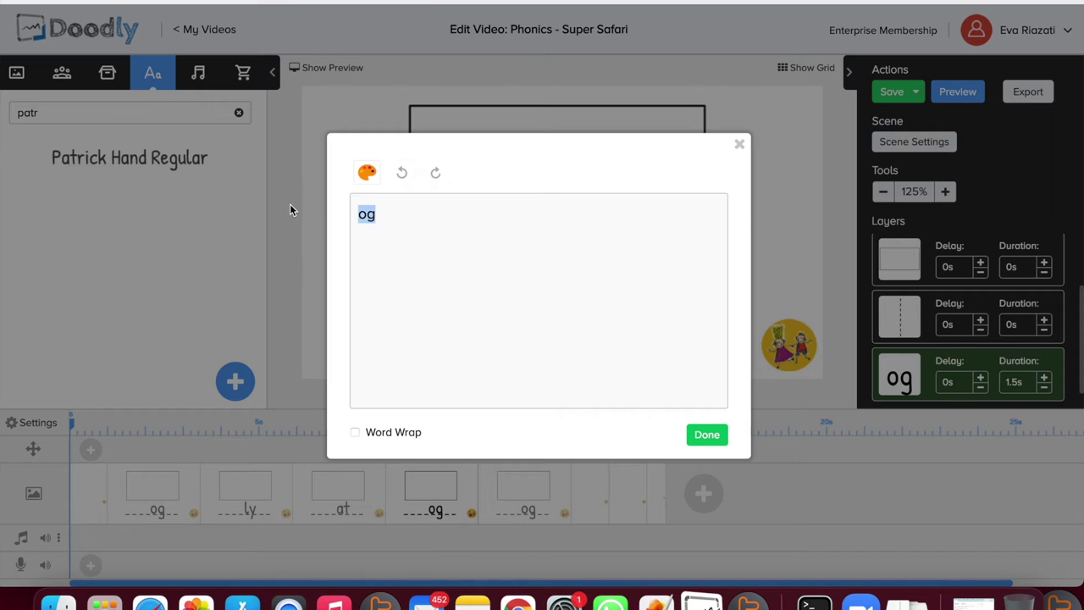
text(eer)
click(706, 434)
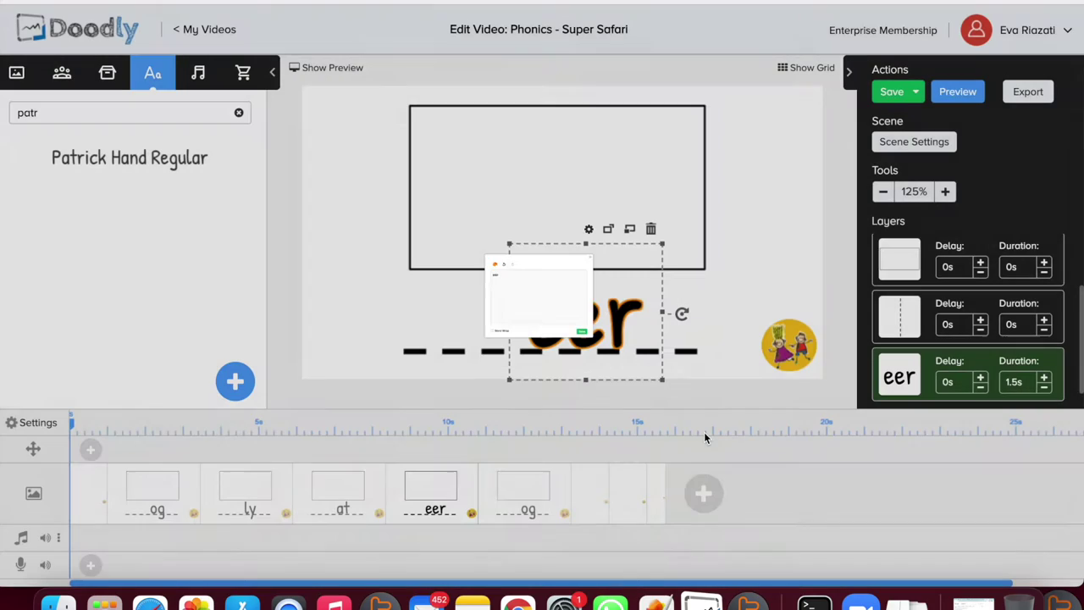
click(526, 492)
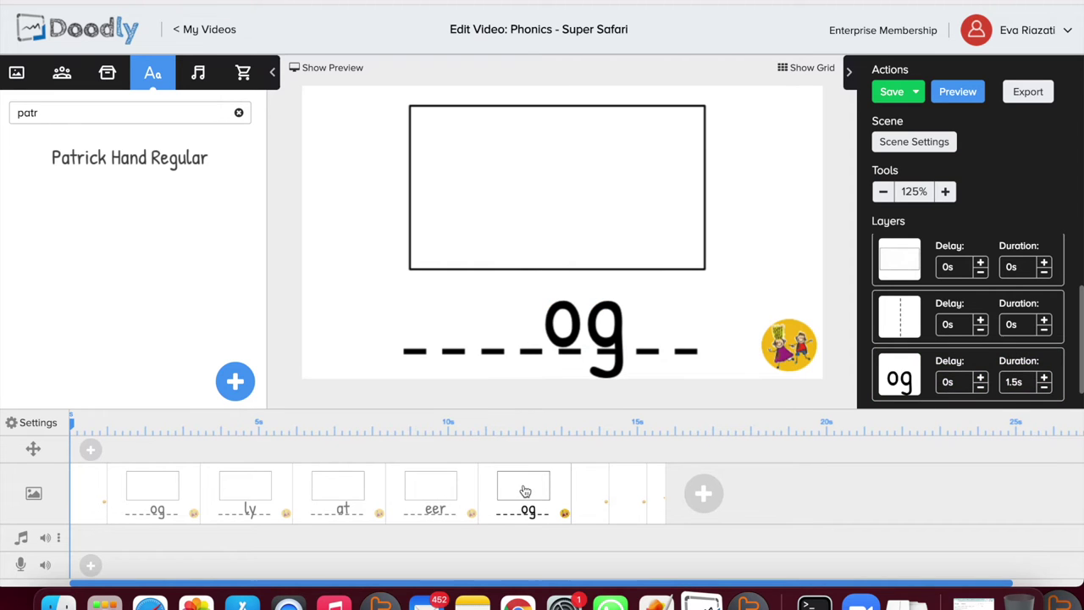
double_click(585, 330)
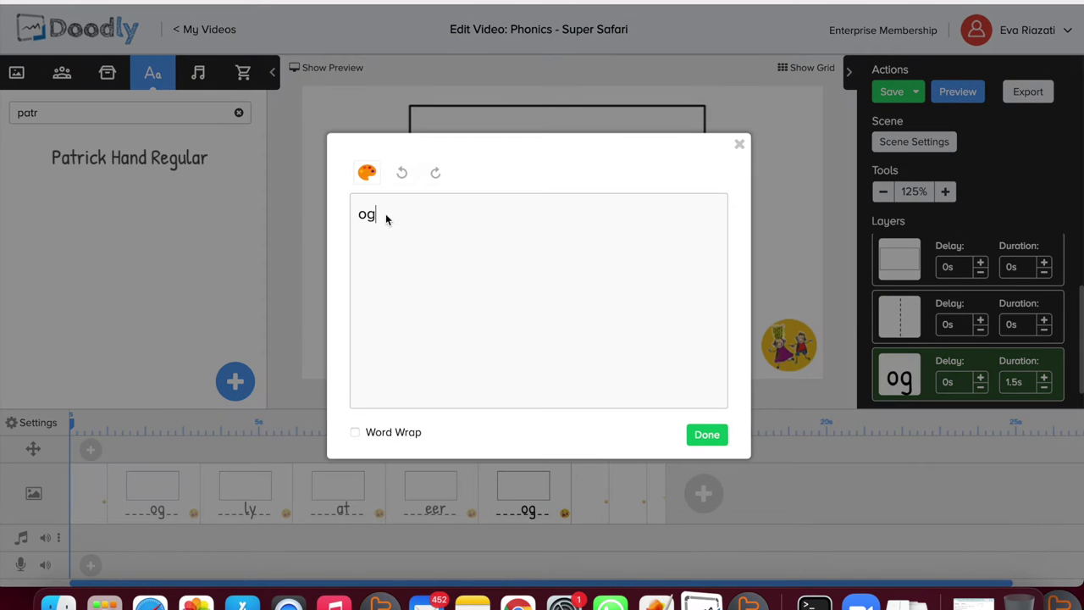
text(ro)
click(707, 435)
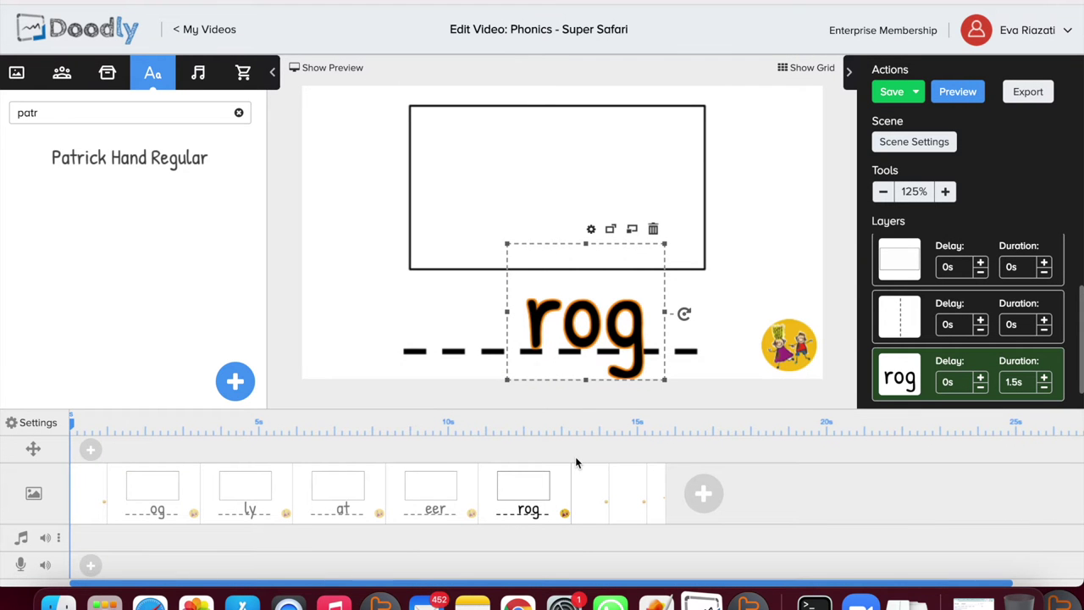
Step: Make four copies of the 'rog' scene at the end of the timeline
right_click(533, 486)
click(576, 410)
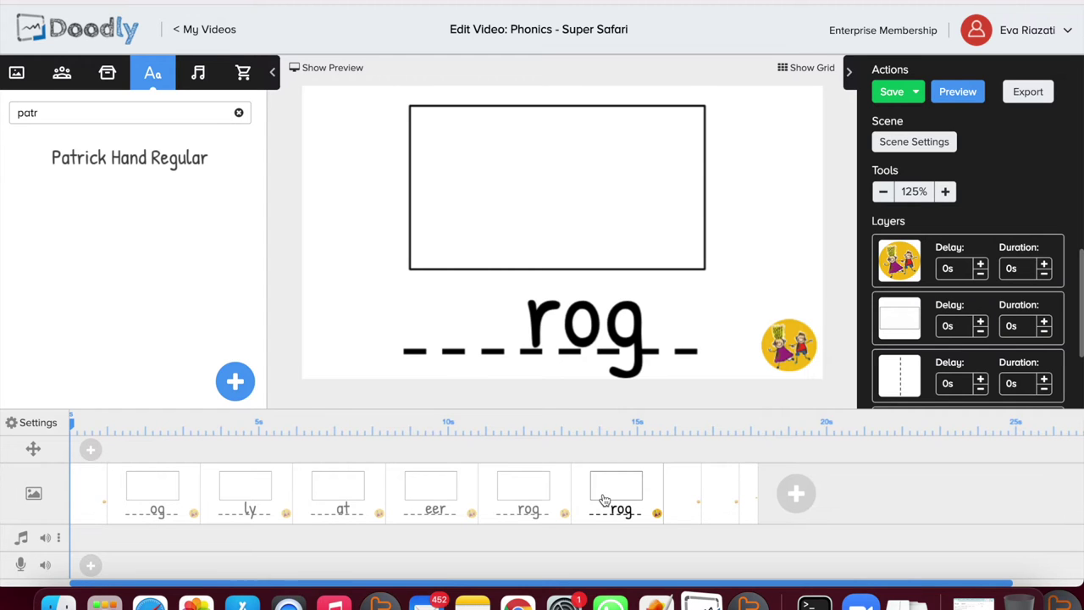
right_click(604, 500)
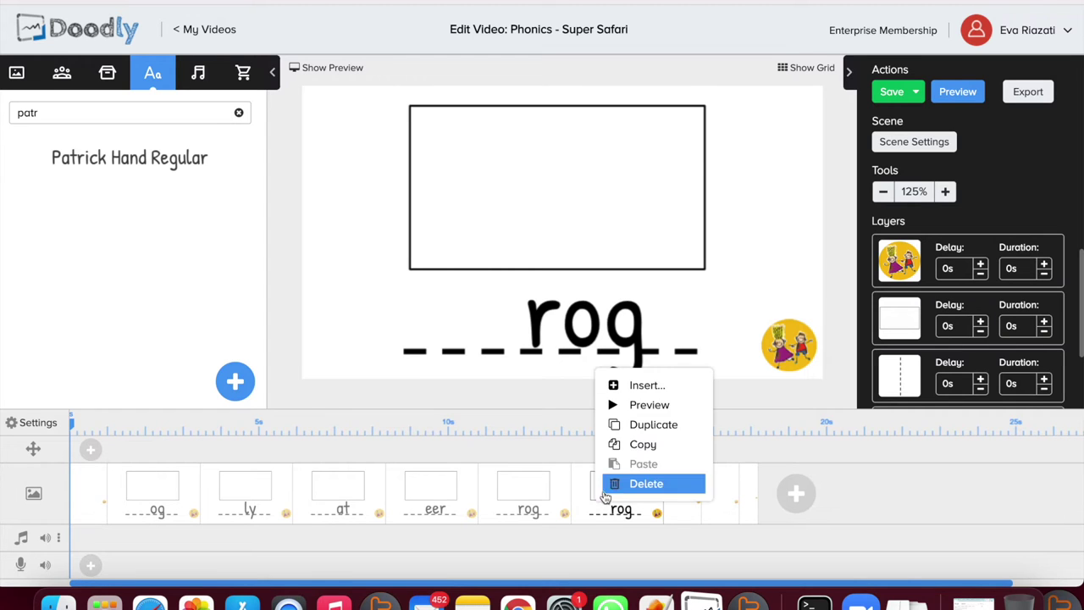
click(653, 425)
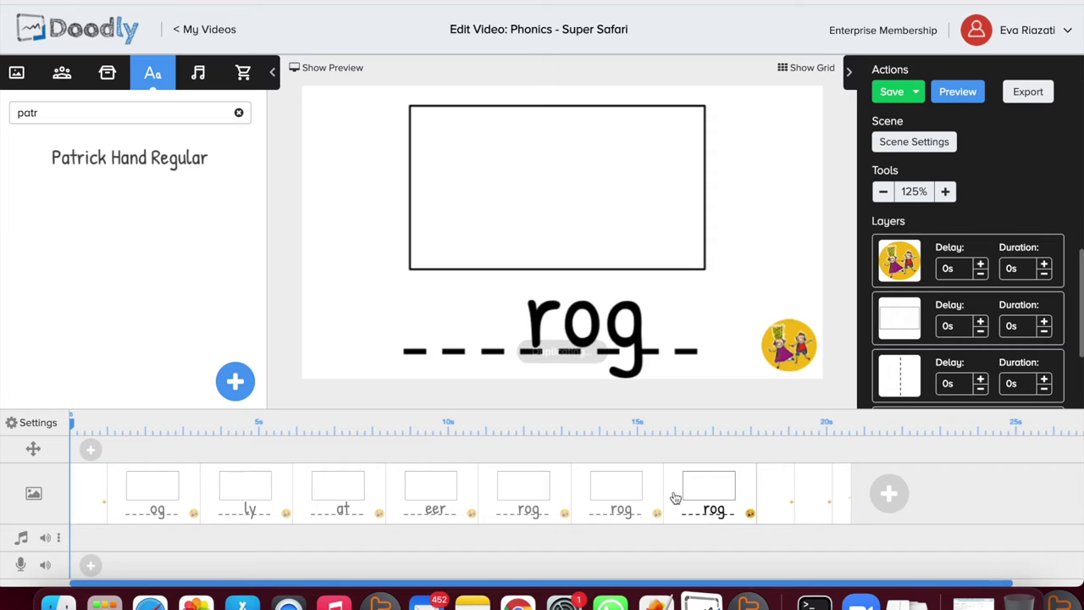
right_click(693, 498)
click(724, 431)
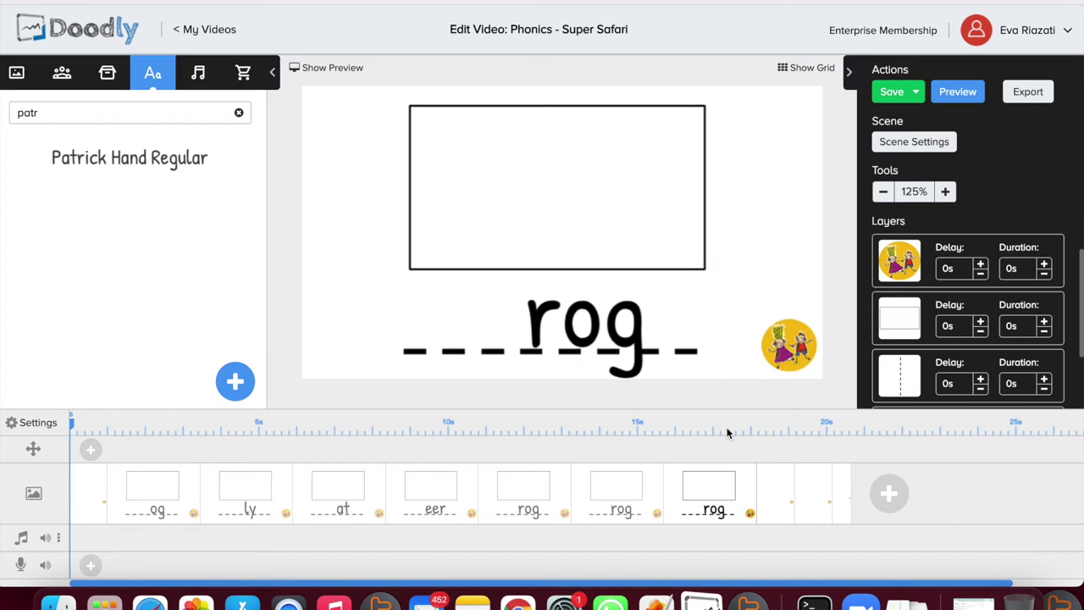
right_click(714, 497)
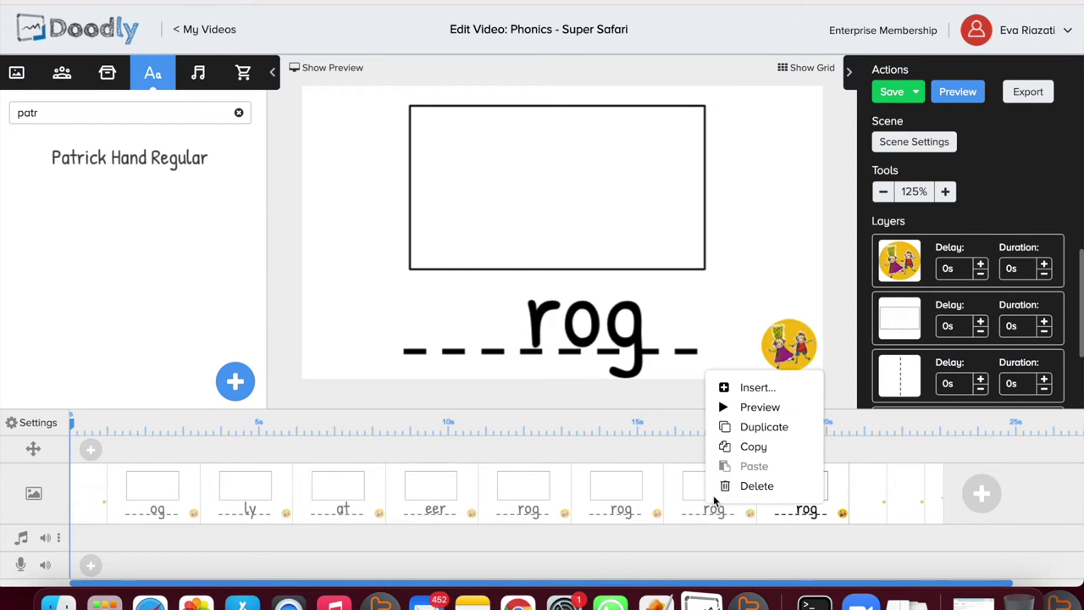
click(754, 427)
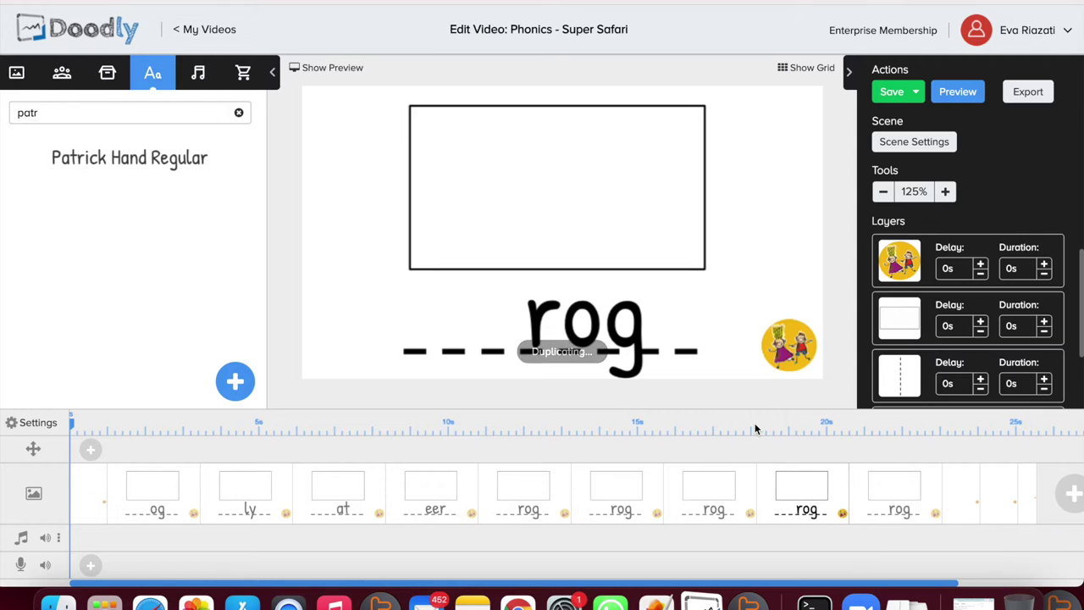
click(603, 508)
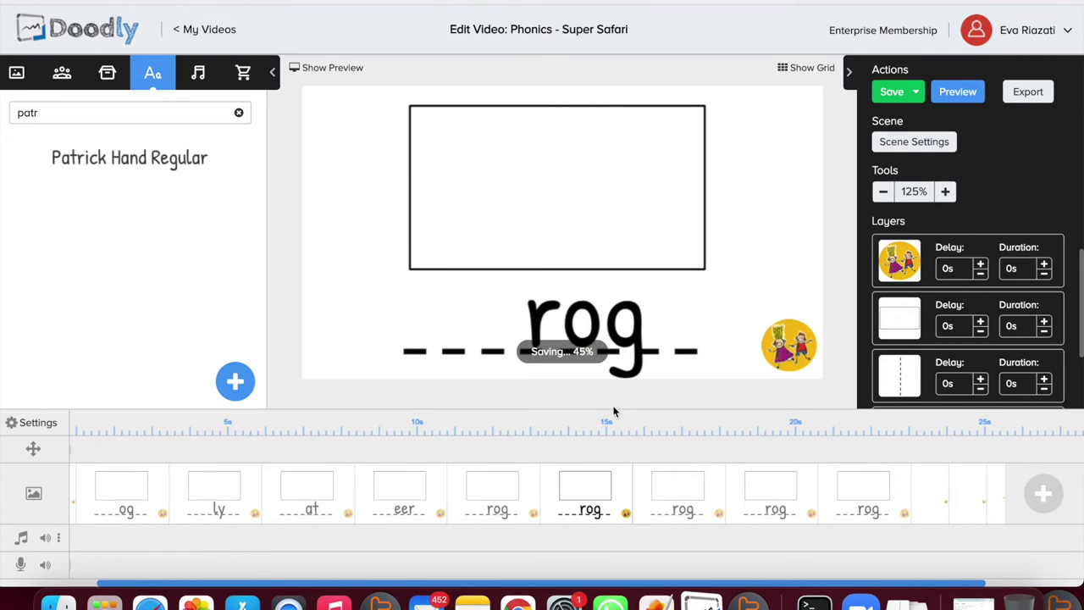
Step: Rewrite the first copied scene's text as 'ear' and the next as 'ox'
double_click(621, 325)
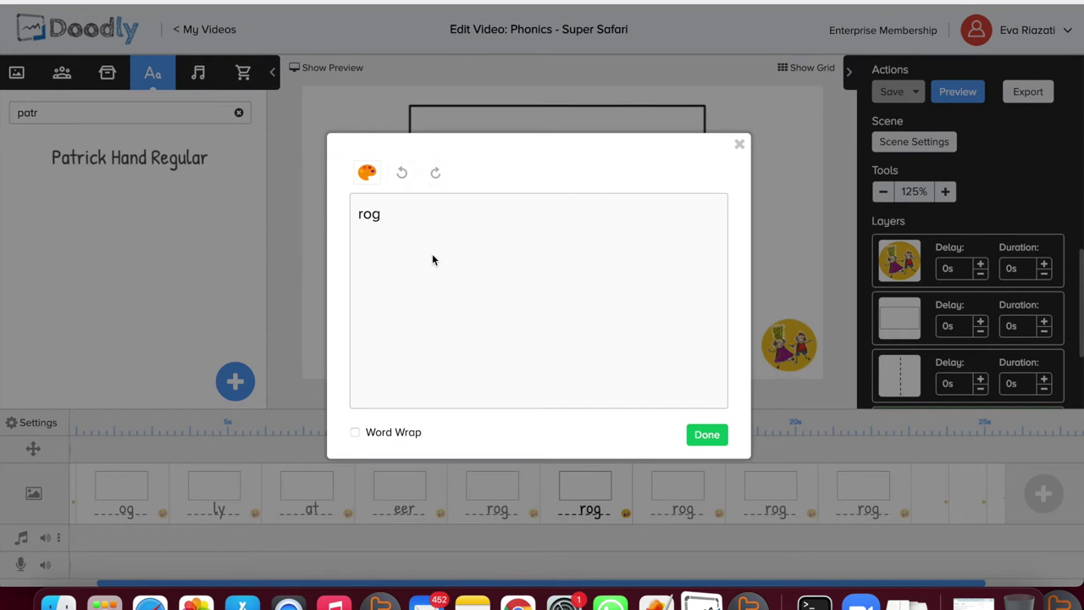
drag(394, 227, 324, 219)
text(ear)
click(699, 435)
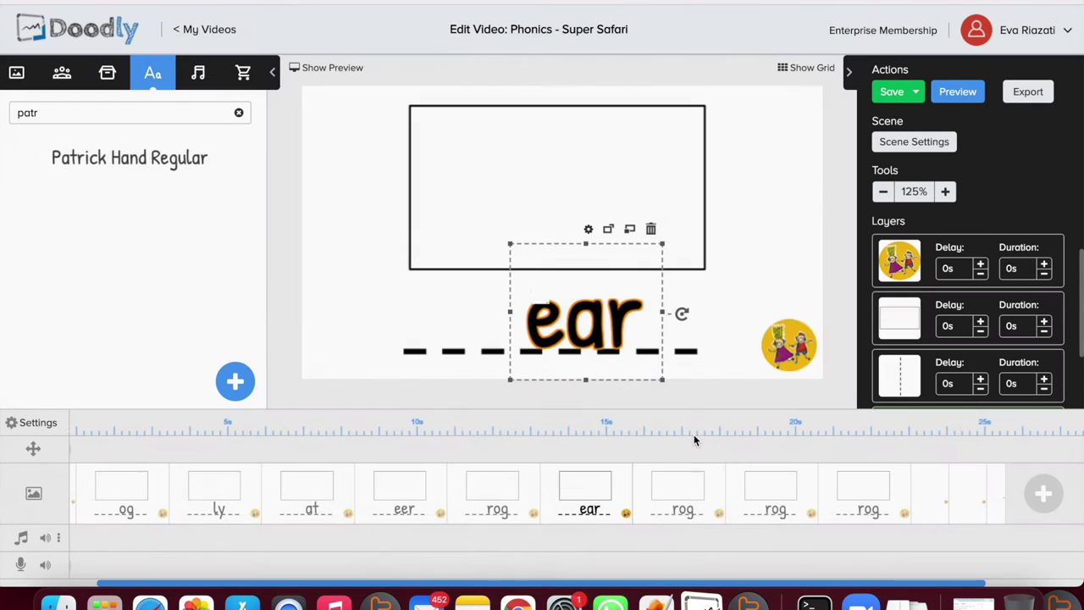
click(693, 518)
click(600, 326)
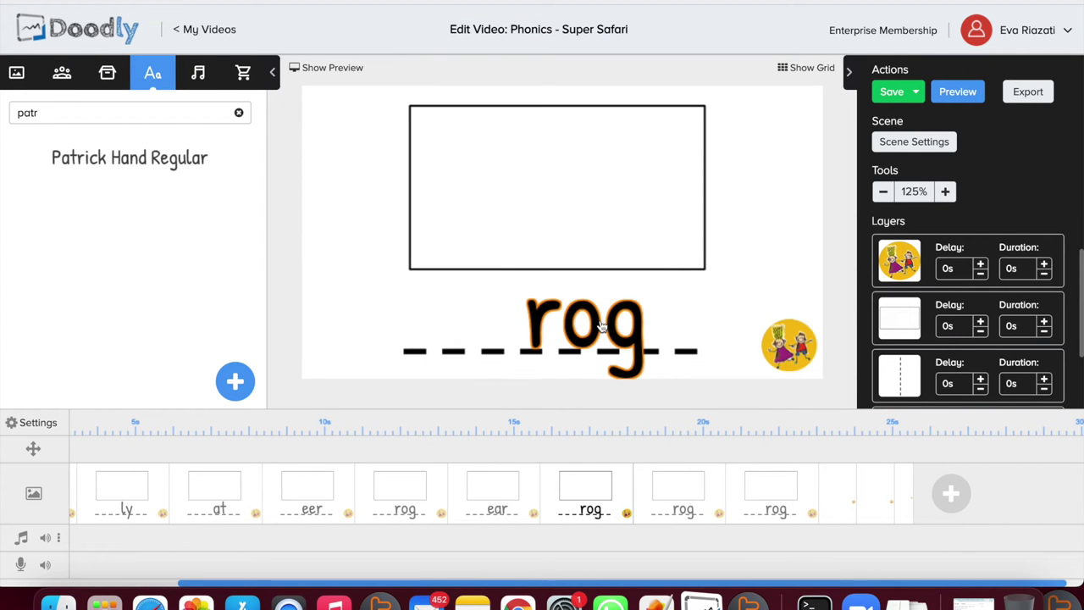
double_click(599, 327)
drag(388, 215, 313, 214)
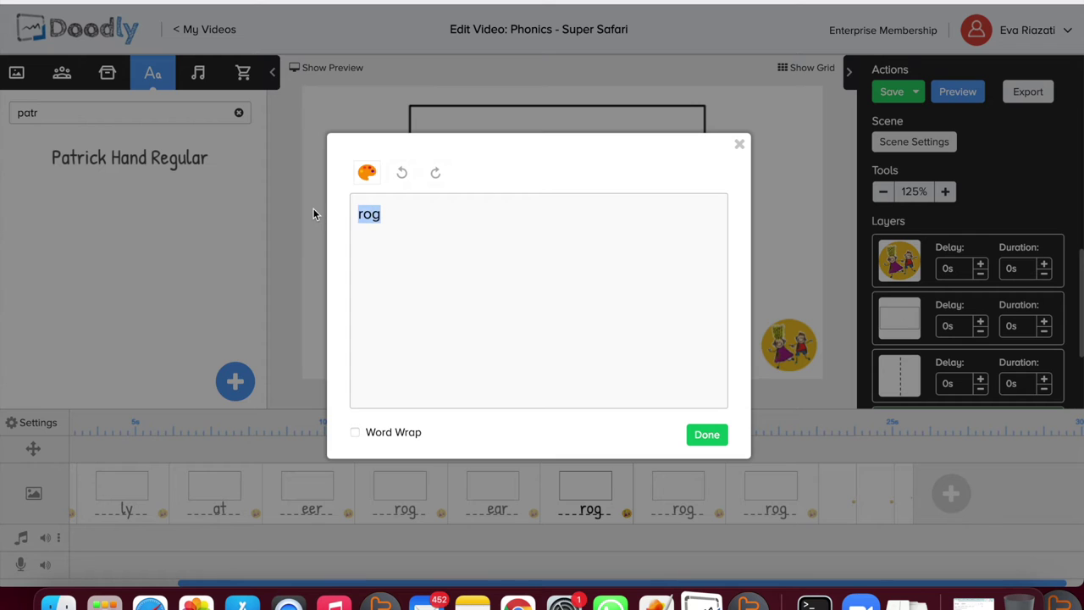
text(ox)
click(708, 436)
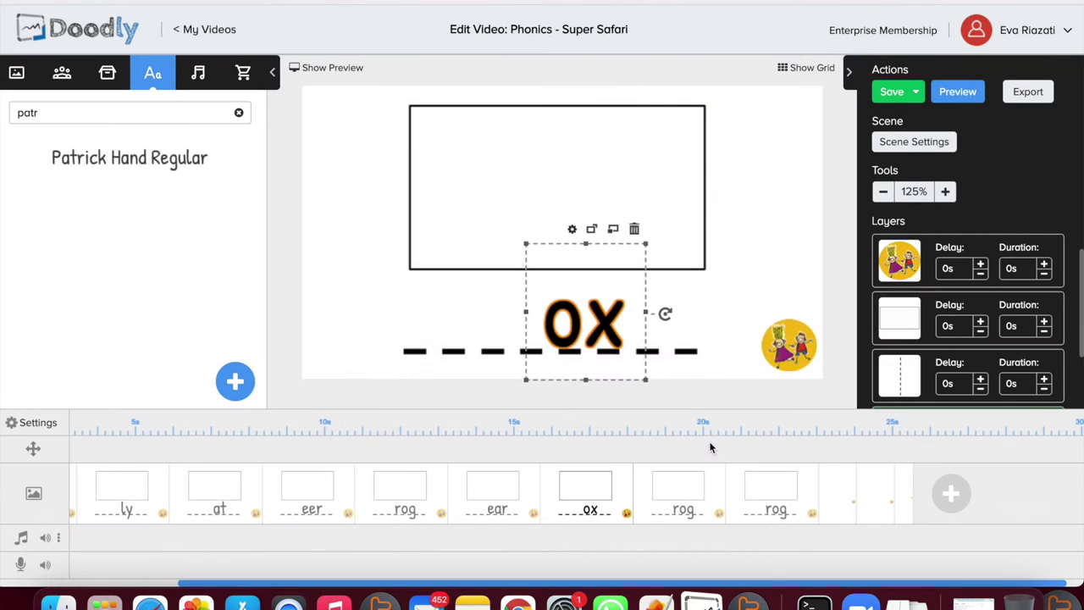
Step: Rewrite the last two copied scenes' text as 'uck' and 'eaver'
click(690, 512)
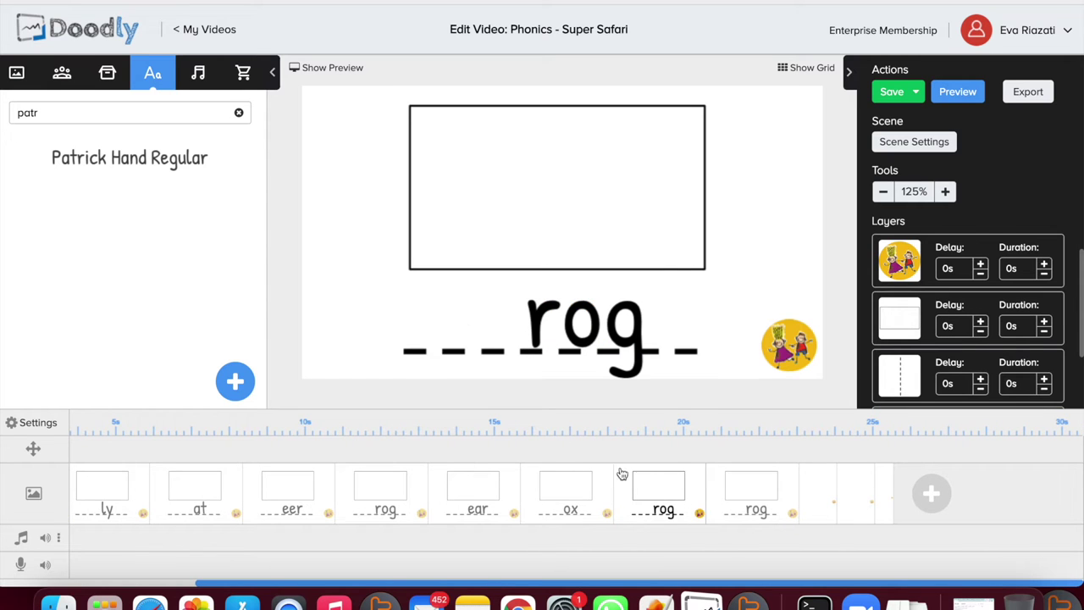
double_click(557, 313)
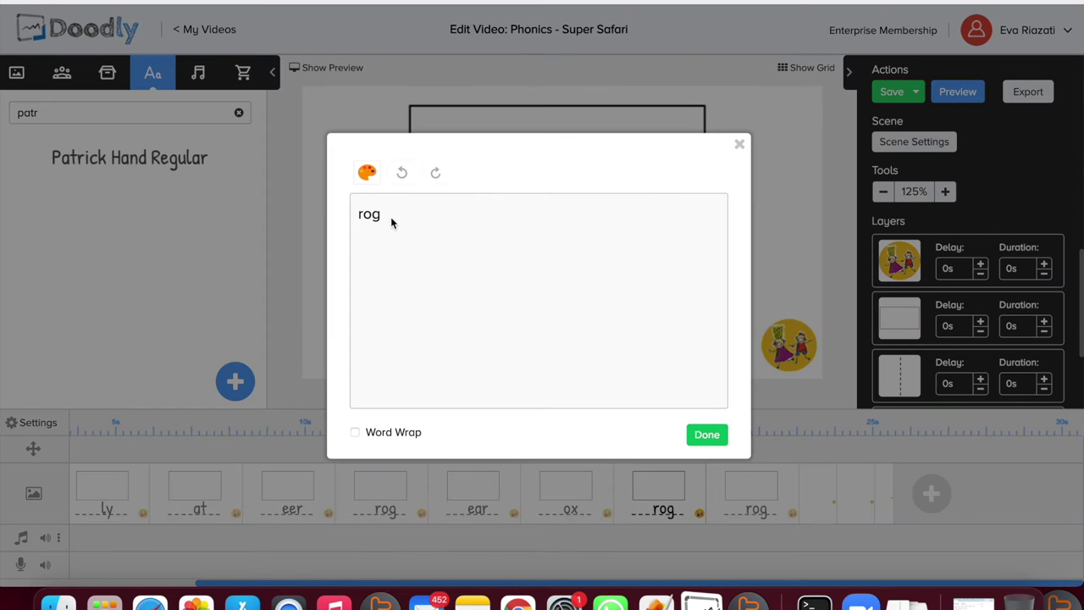
drag(391, 217, 301, 207)
text(uck)
click(708, 435)
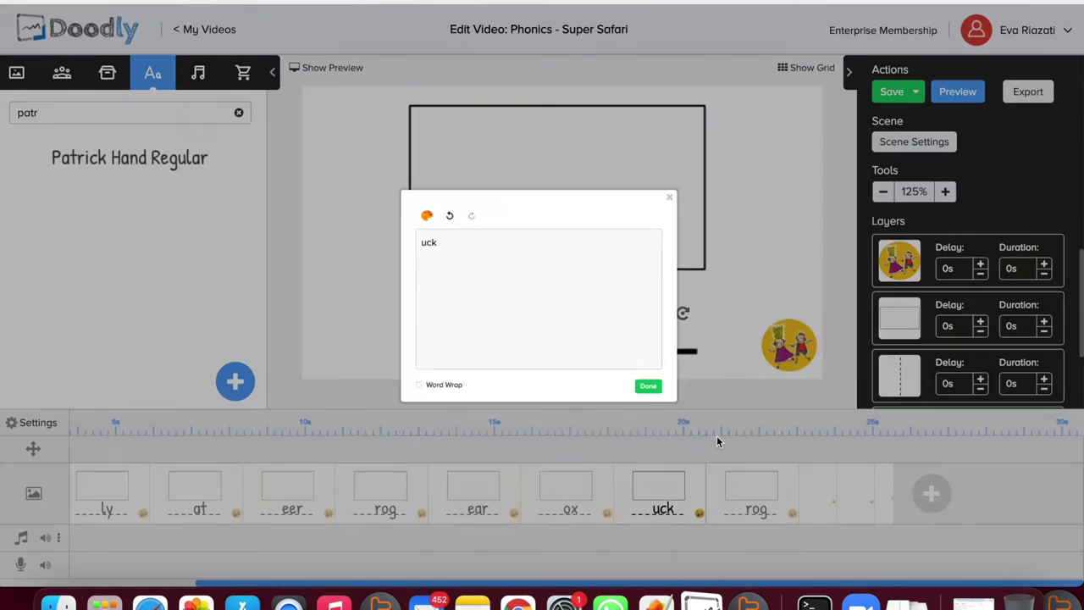
click(739, 507)
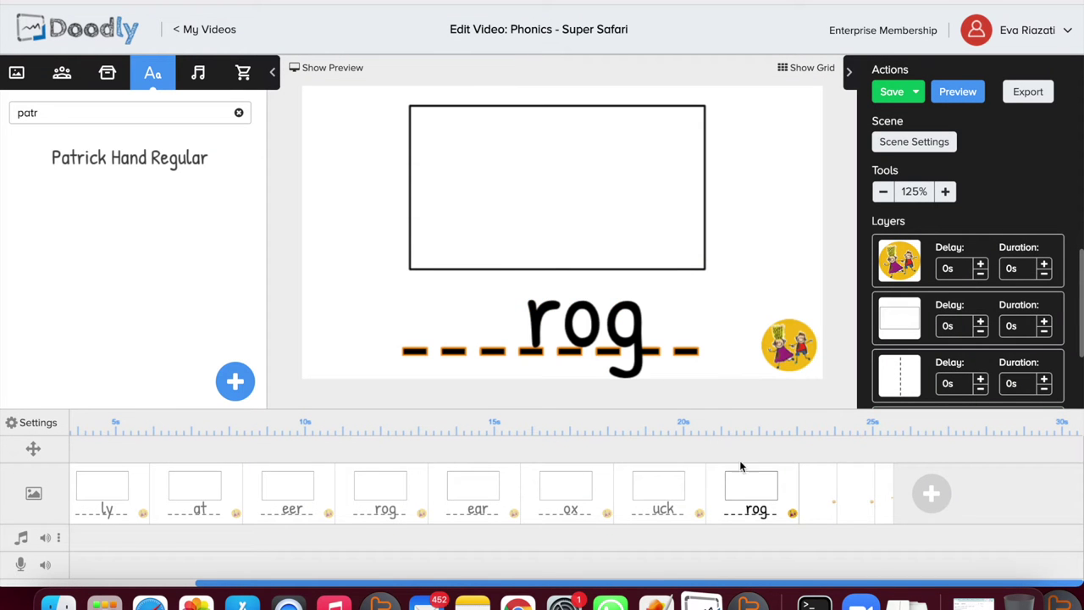
double_click(620, 331)
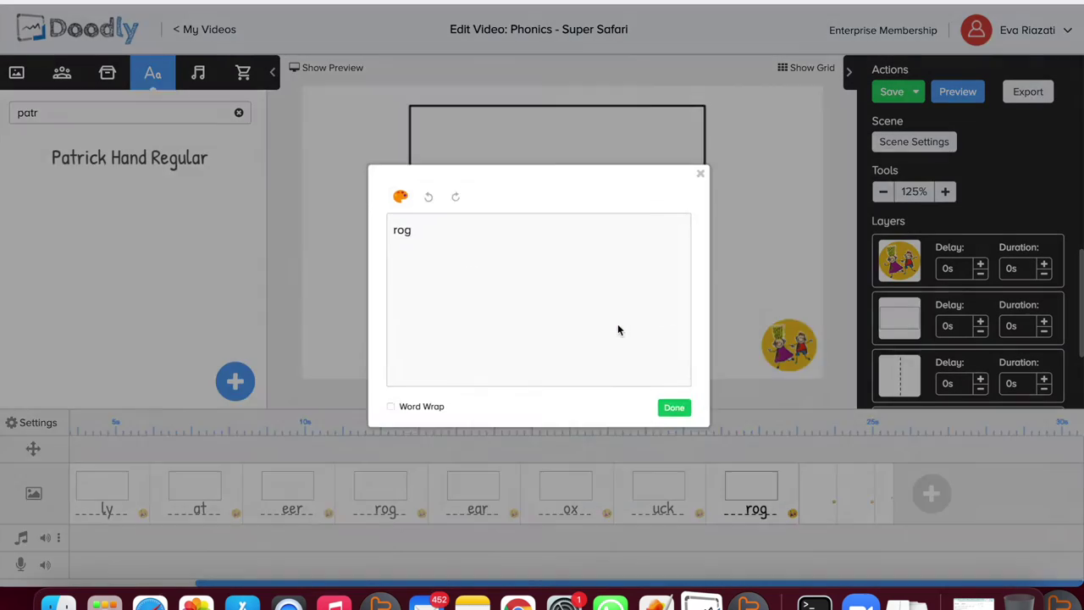
drag(388, 218, 278, 212)
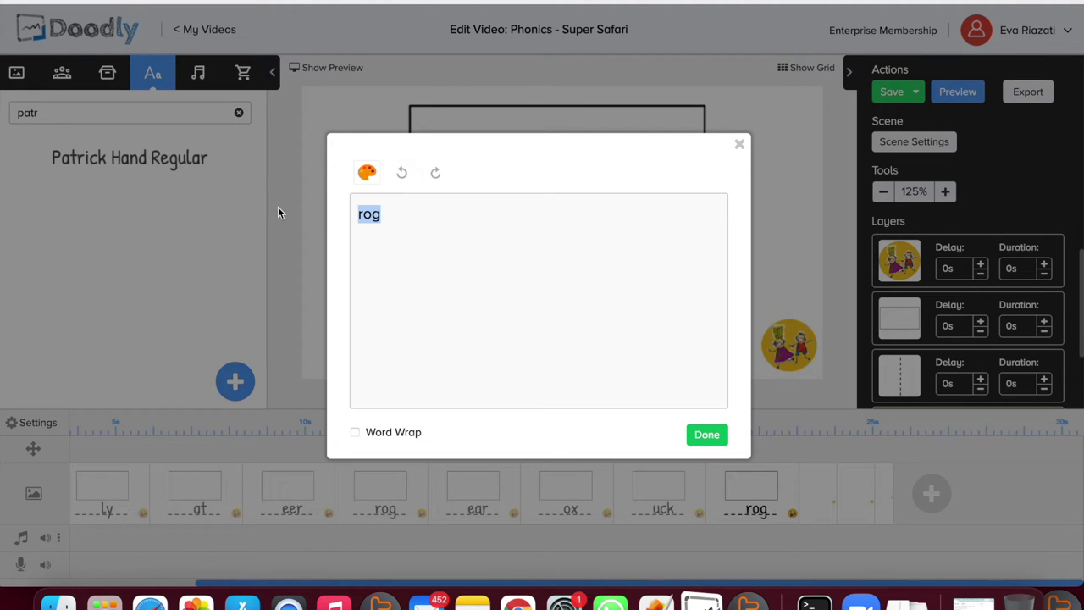
text(eave)
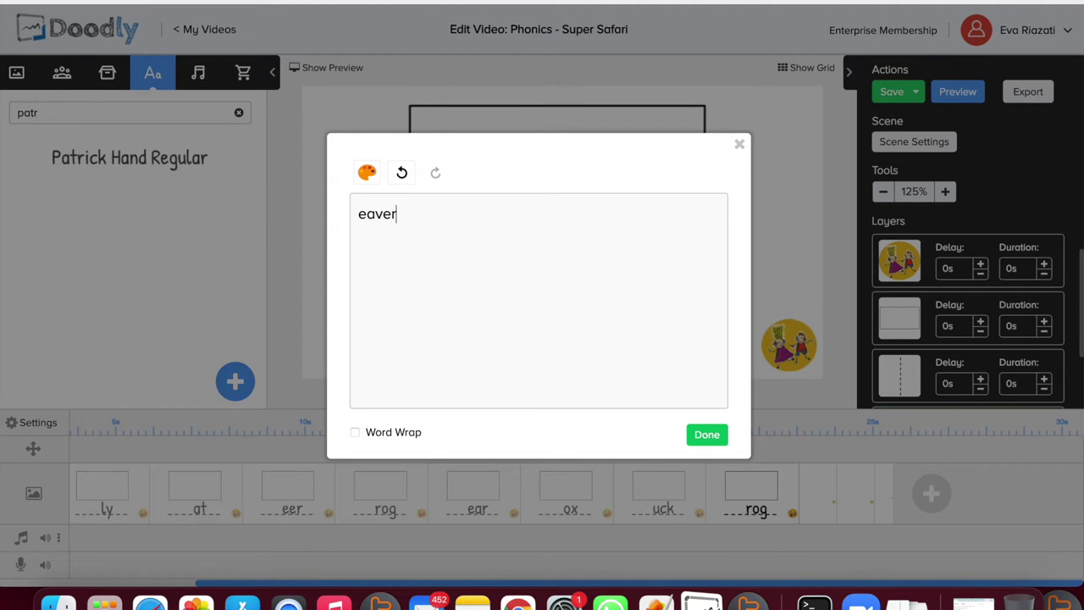
text(r)
click(710, 435)
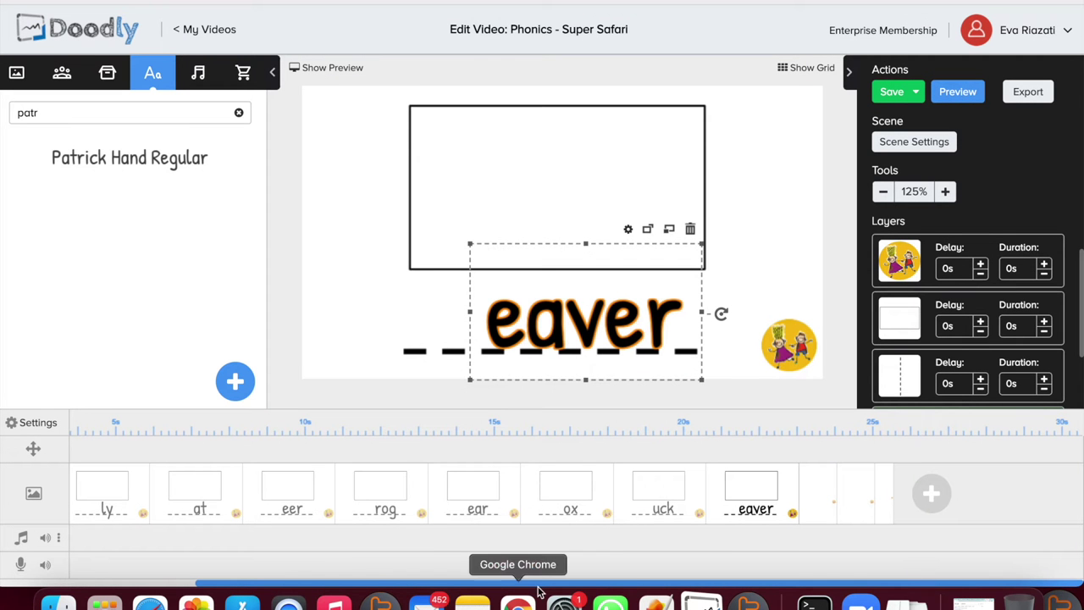
scroll(240, 567, left, 5)
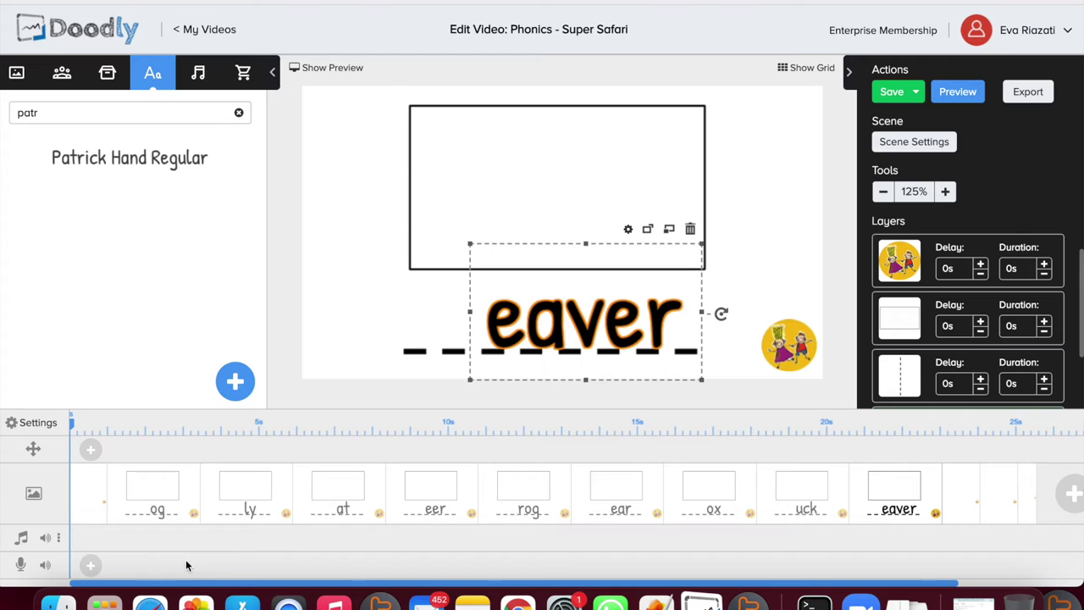
Step: Duplicate the first 'og' slide so the copy sits second in the timeline
click(162, 471)
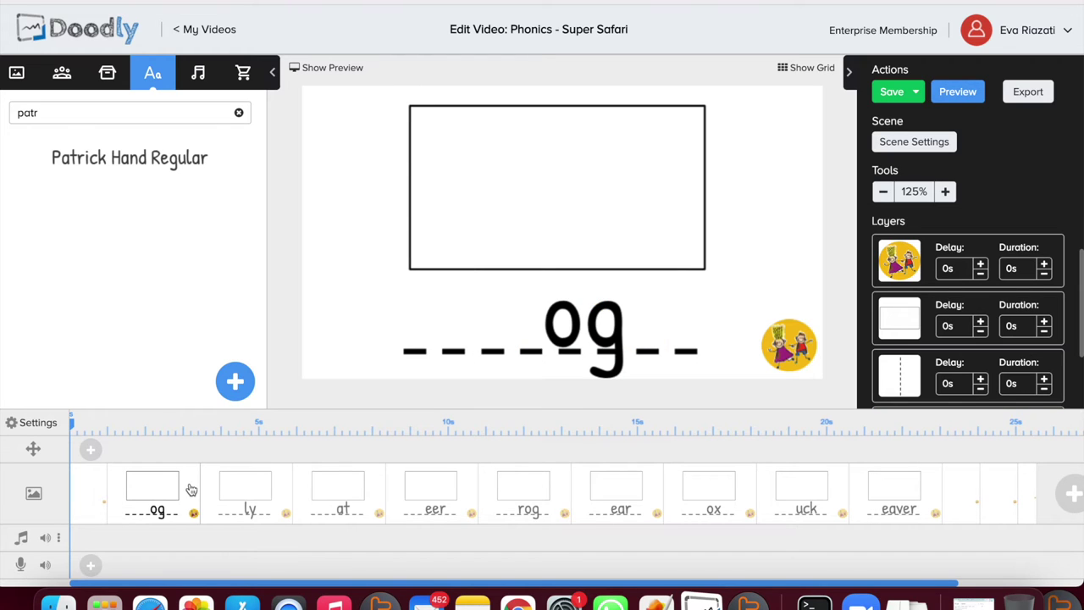
right_click(192, 489)
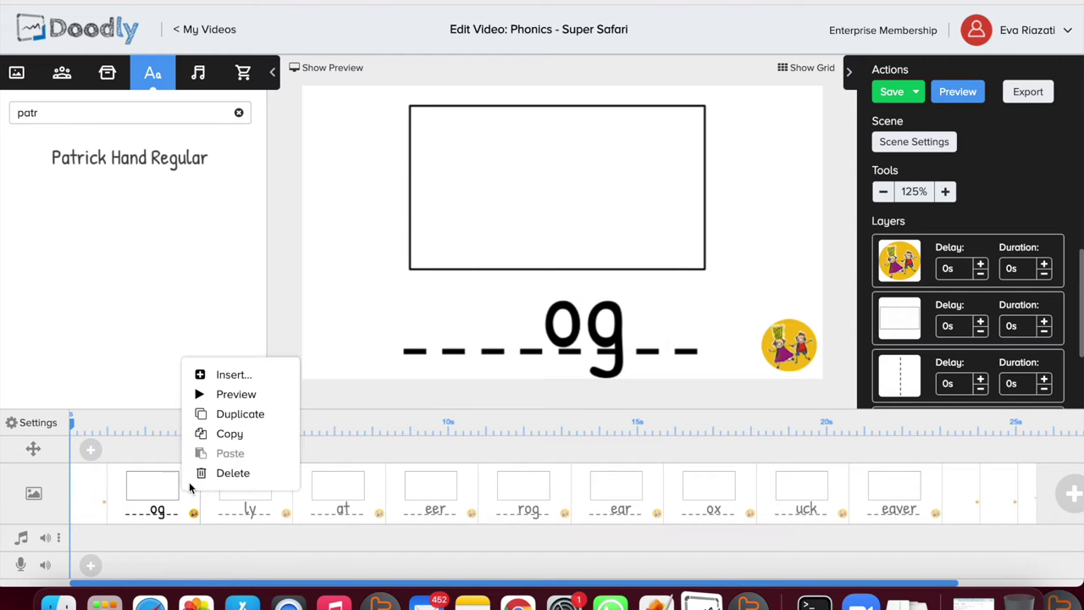
click(239, 413)
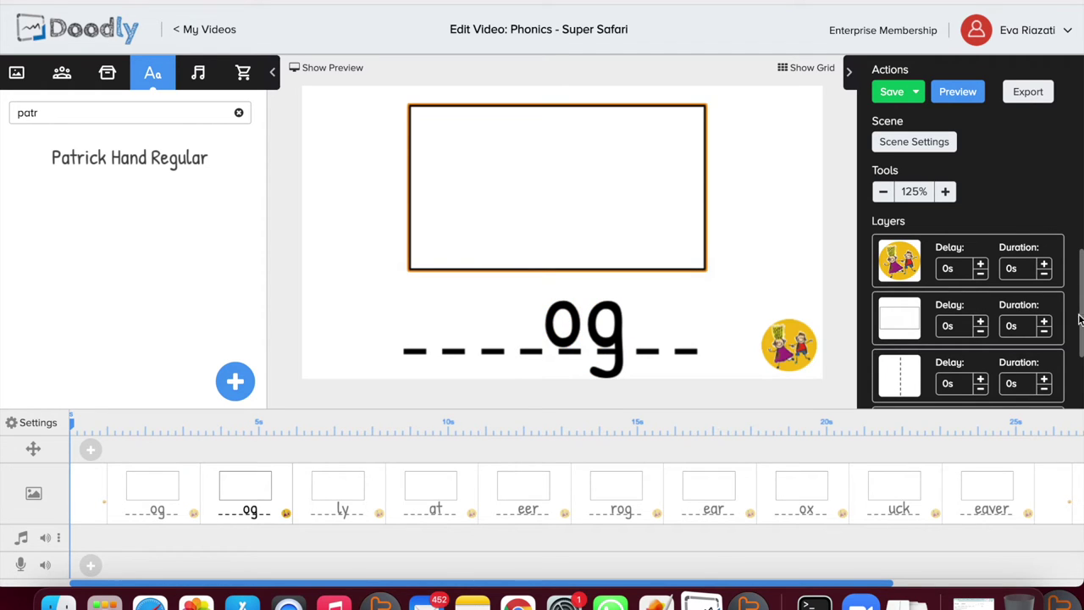
drag(1080, 332, 1082, 283)
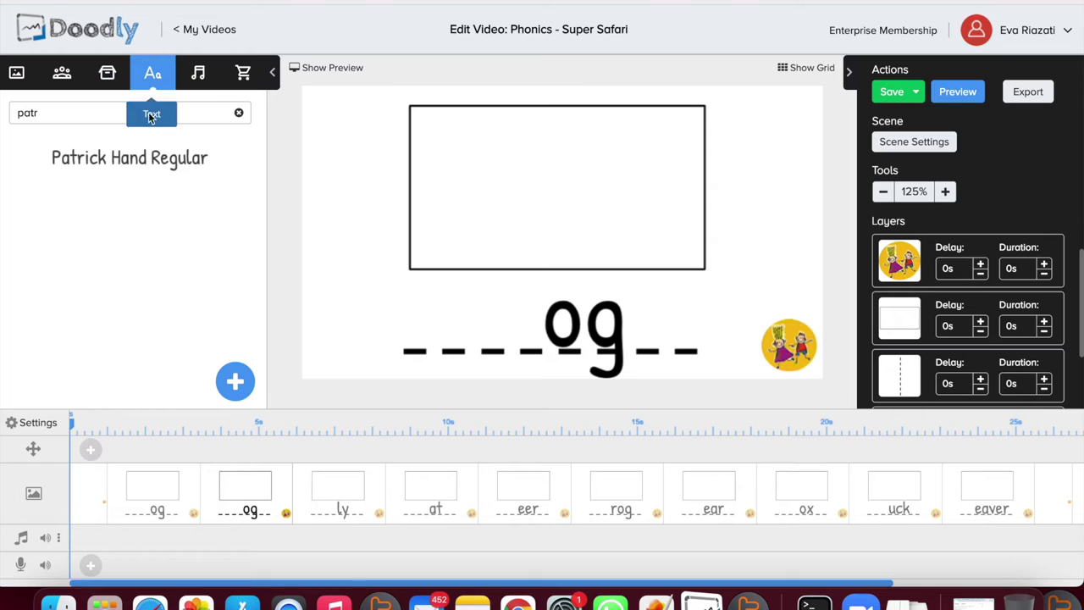
Step: Add a Patrick Hand Regular 'd', enlarge it, and place it before 'og'
drag(129, 158, 496, 320)
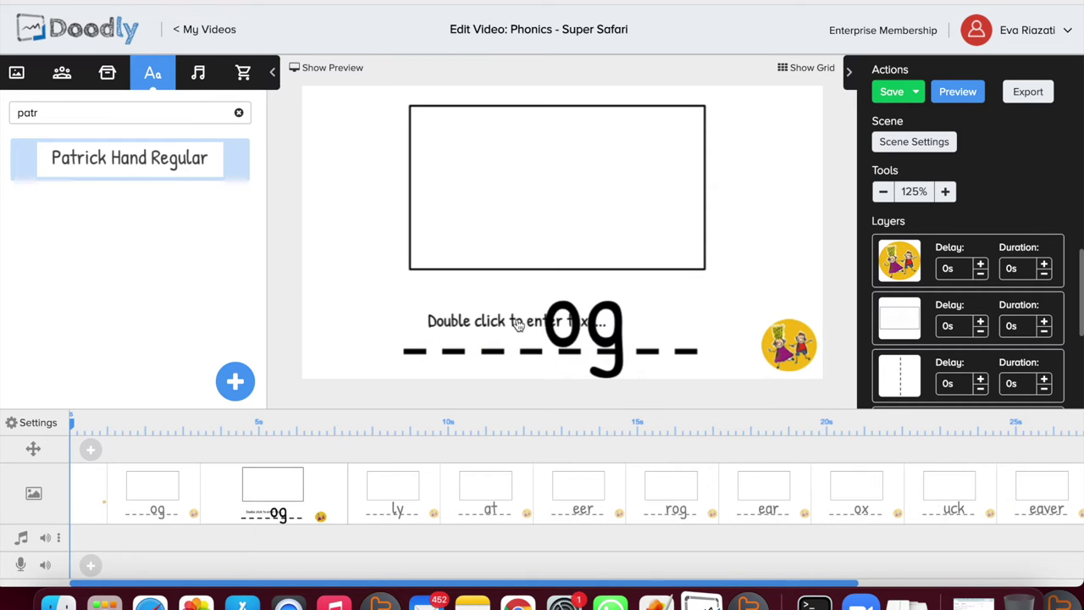
double_click(496, 319)
key(super+a)
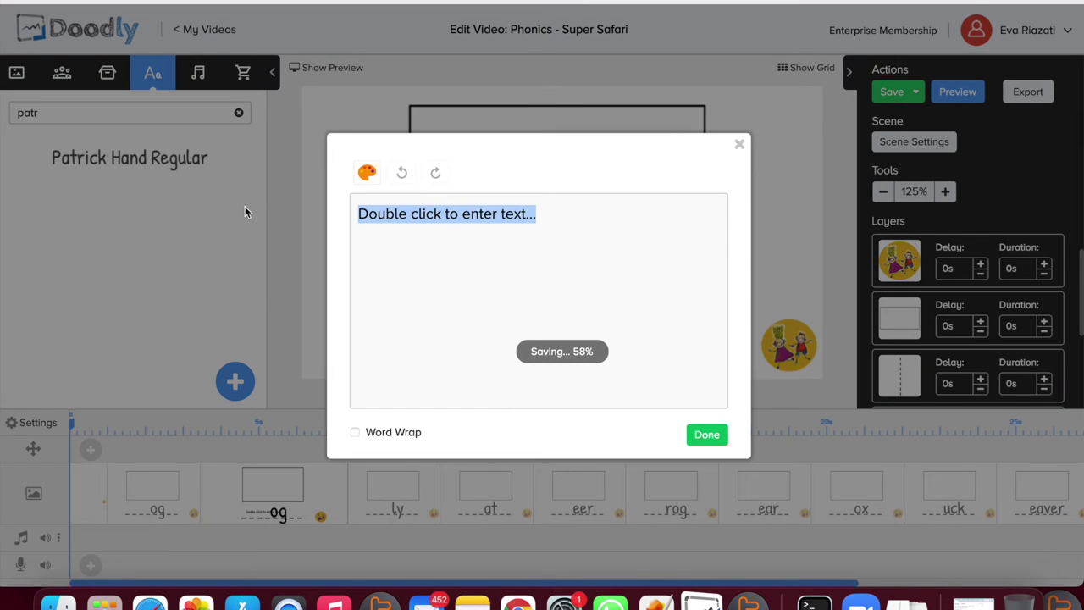
text(d)
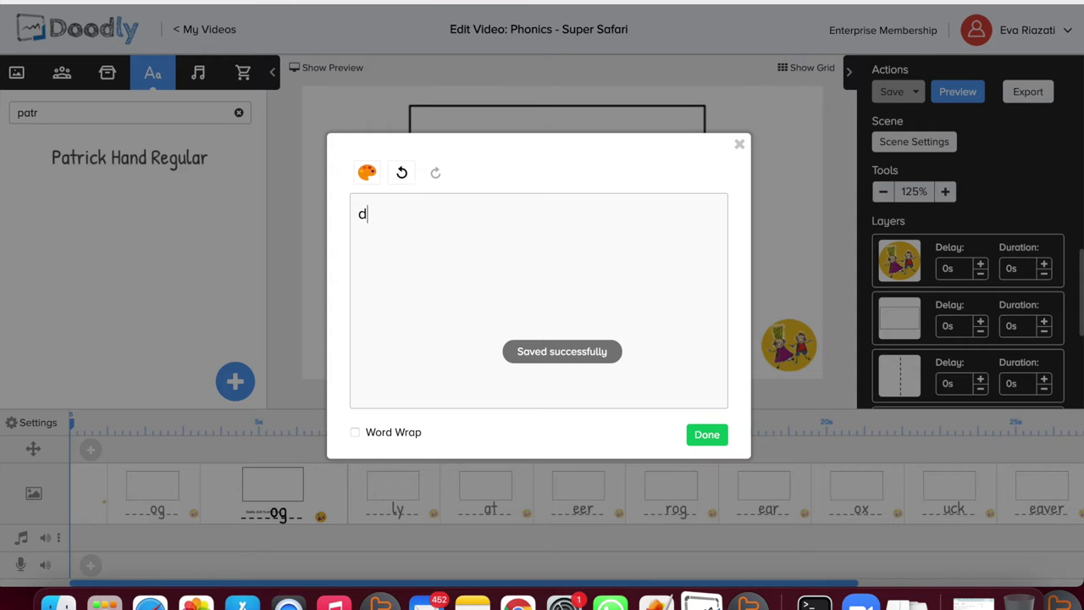
click(709, 437)
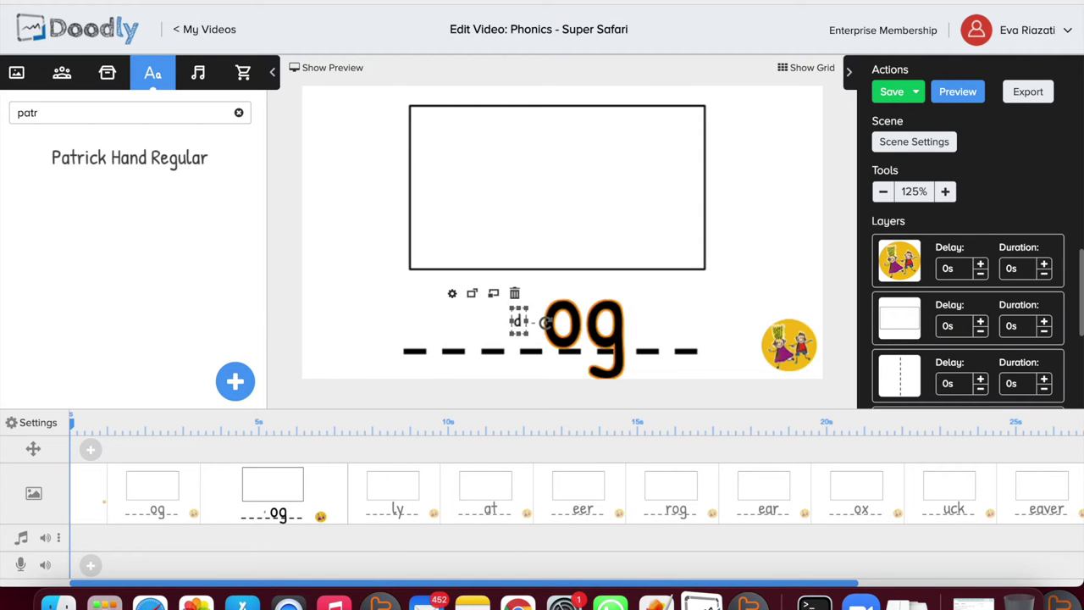
drag(511, 336, 456, 398)
drag(505, 353, 523, 316)
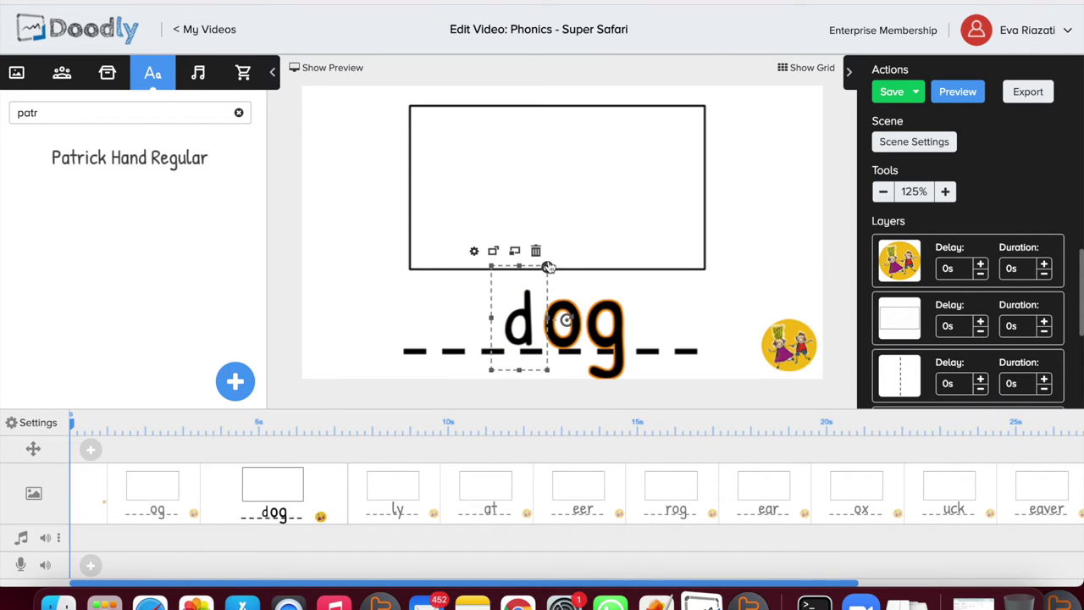
drag(547, 265, 564, 245)
drag(525, 292, 527, 293)
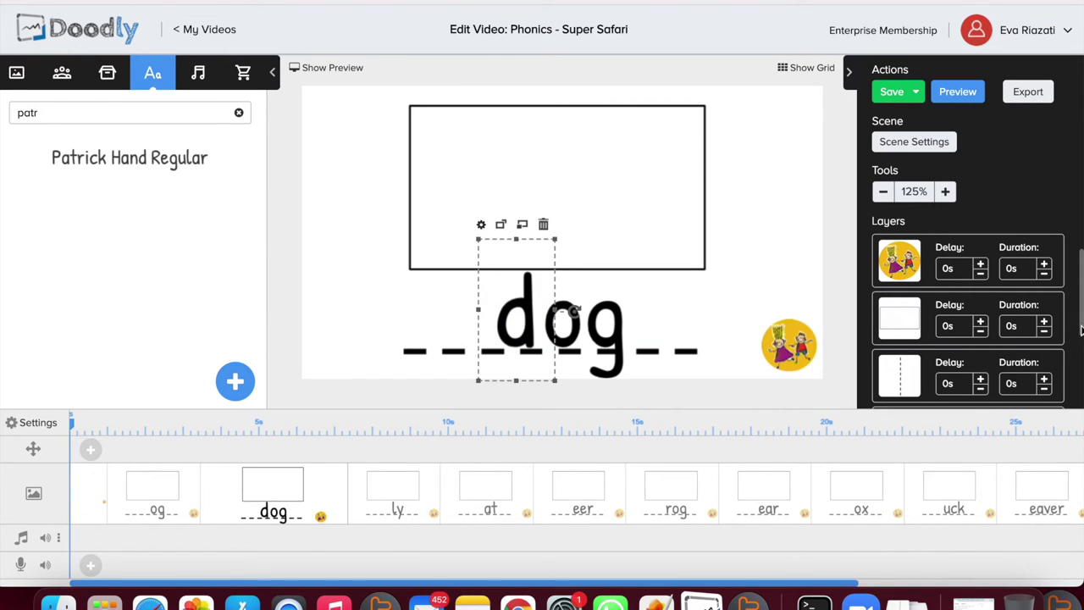
Step: Set the 'd' layer's delay to 5s and its duration to 1s
scroll(1082, 331, down, 3)
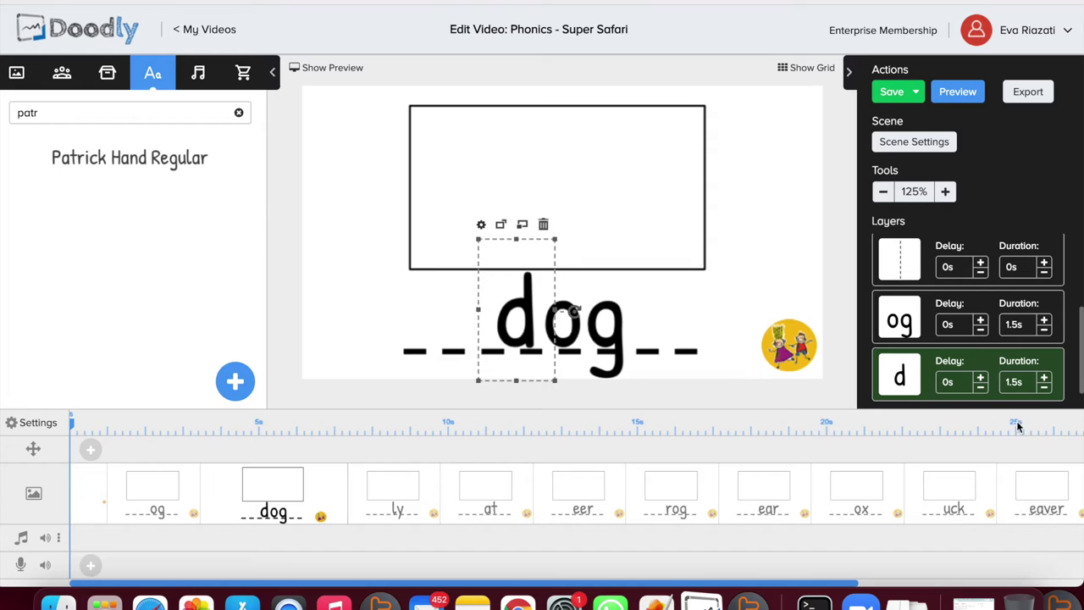
click(981, 378)
click(981, 379)
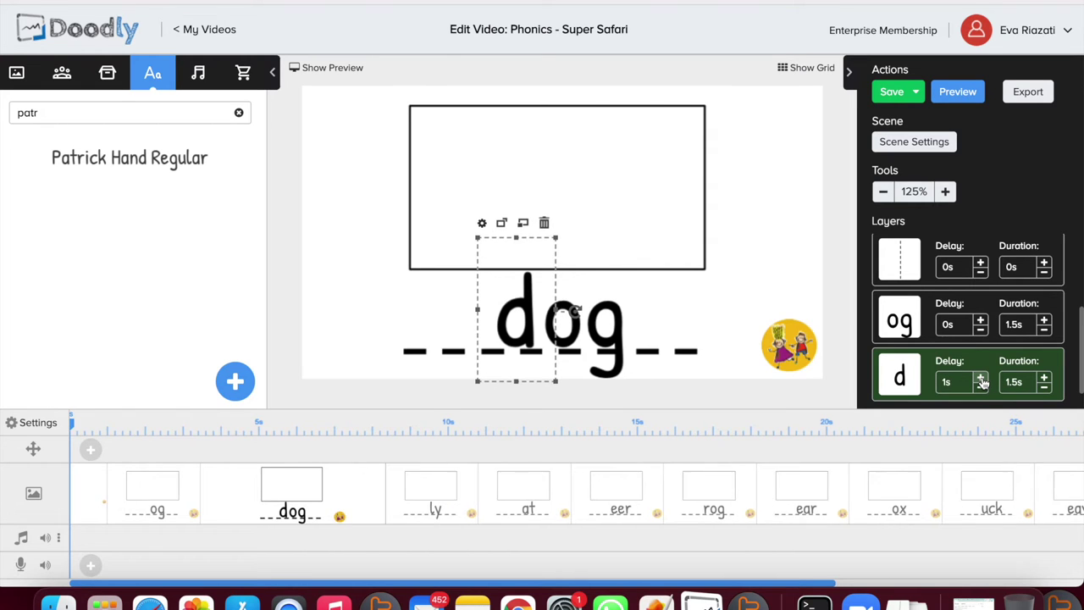
click(981, 378)
click(981, 378)
click(981, 379)
click(981, 379)
click(981, 379)
click(981, 379)
click(981, 378)
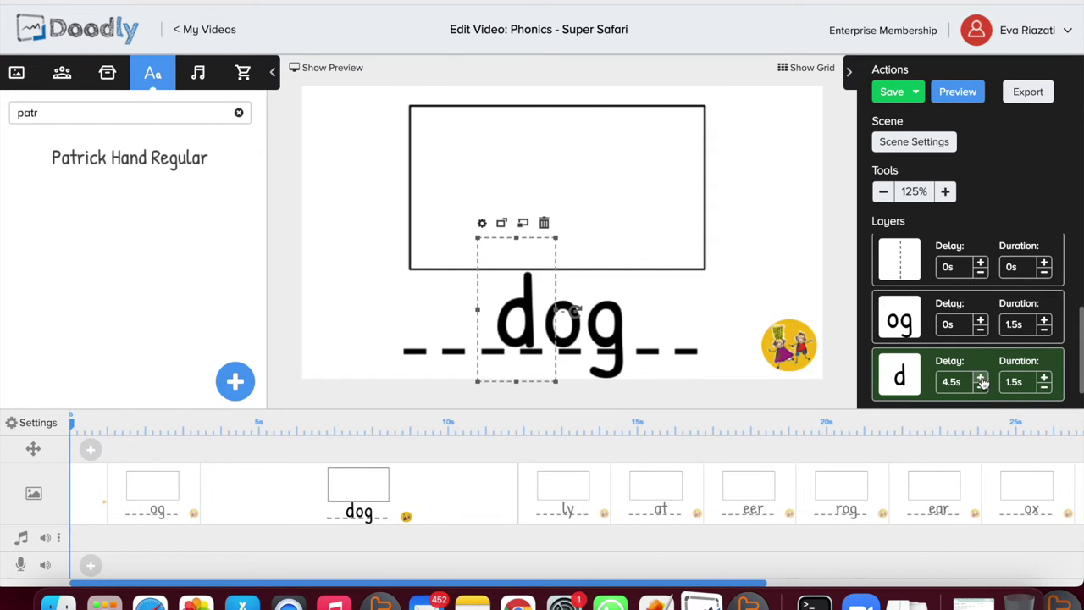
click(981, 378)
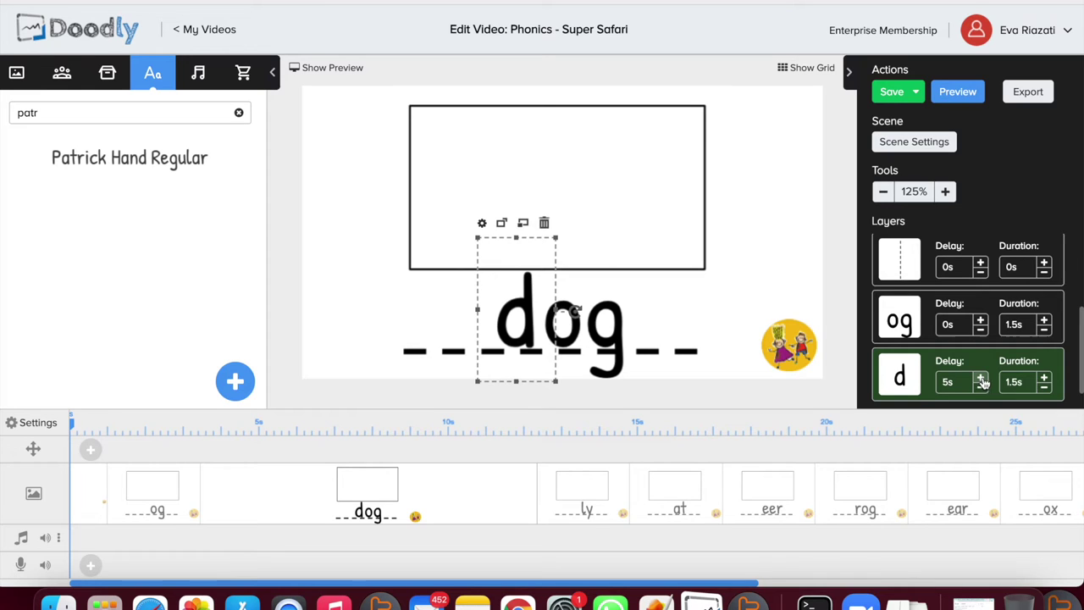
click(1045, 388)
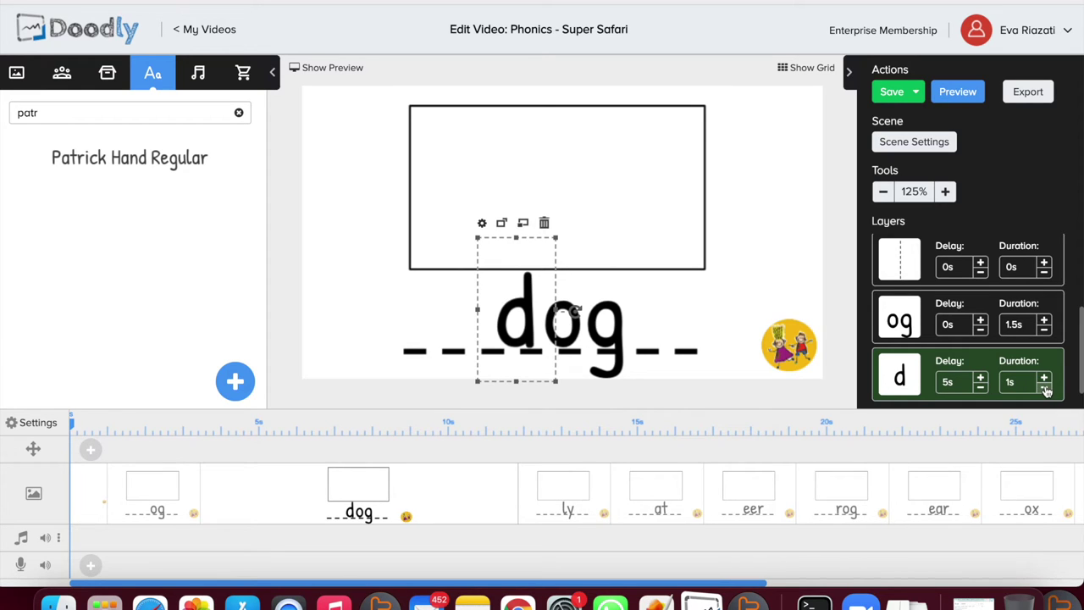
Step: Preview the dog scene animation, then close the preview
click(786, 256)
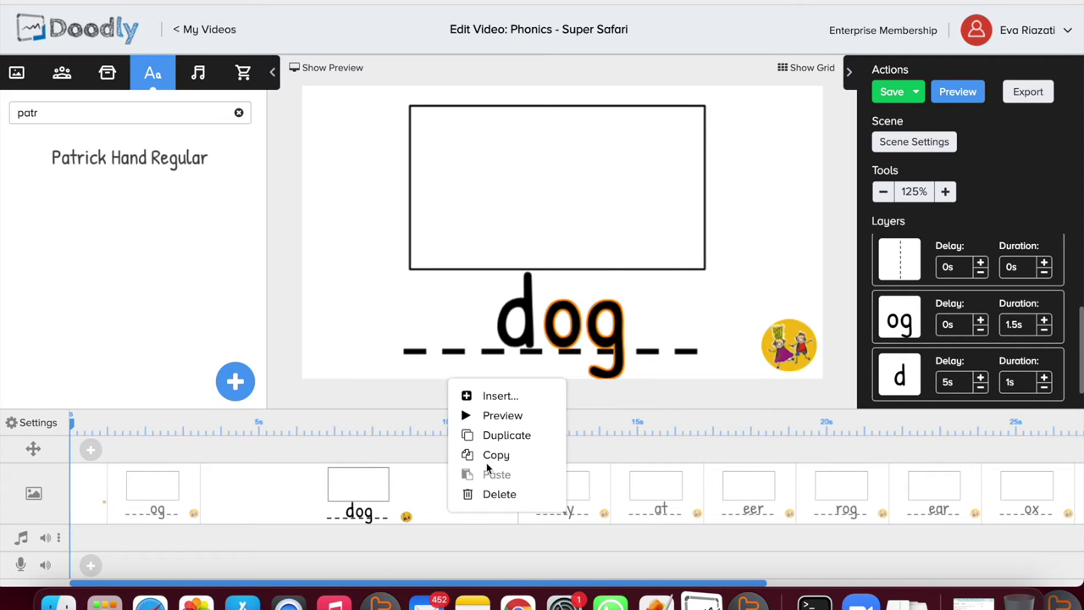
click(502, 415)
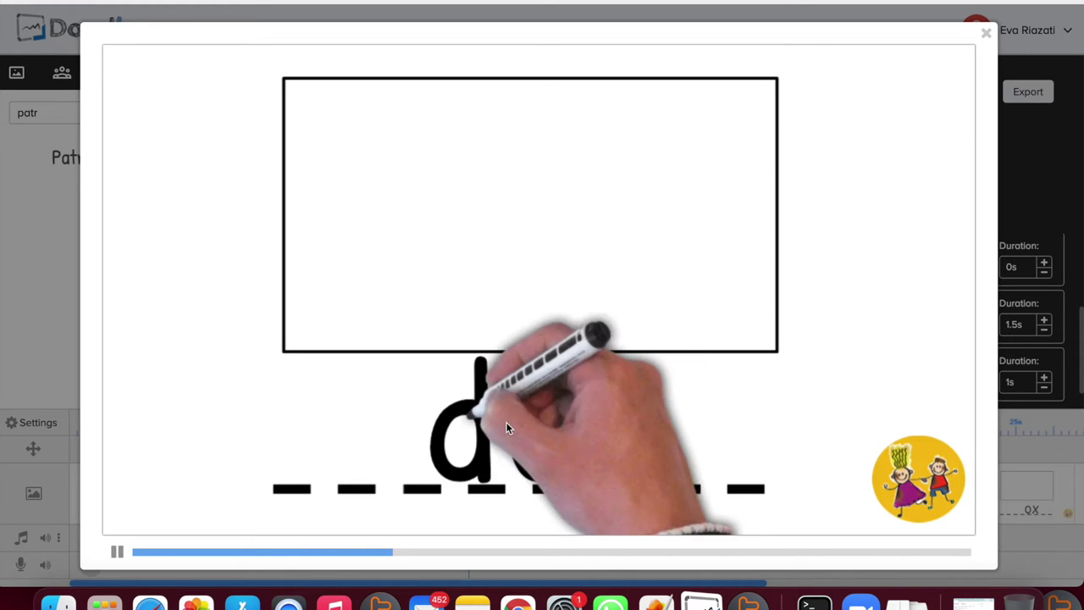
click(987, 34)
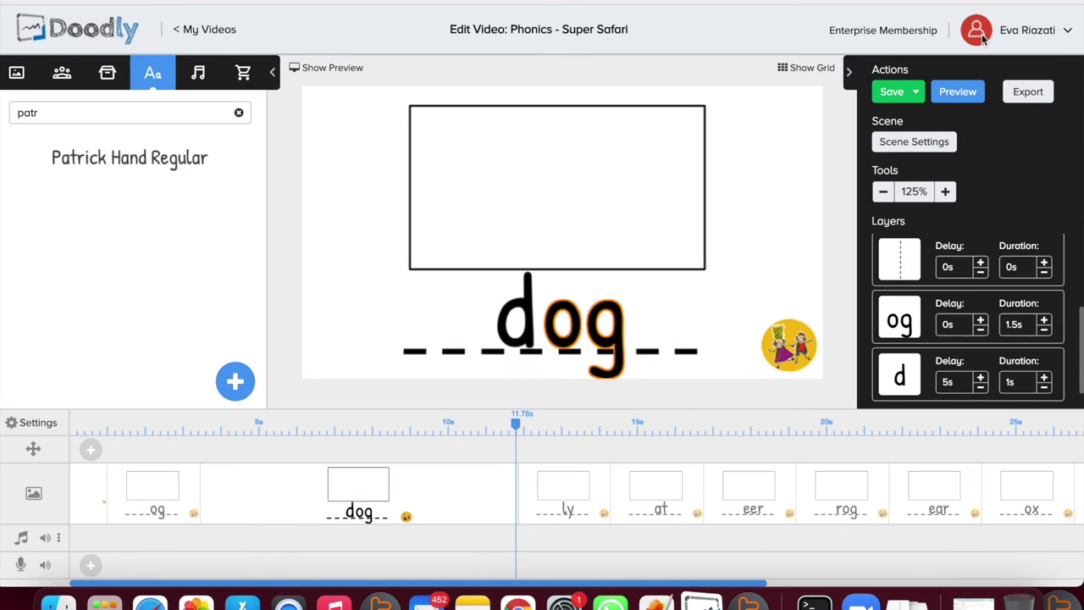
Step: Make the og layer draw in 0s and give the dog scene the second cartoon hand with no exit animation
click(1045, 331)
double_click(1044, 331)
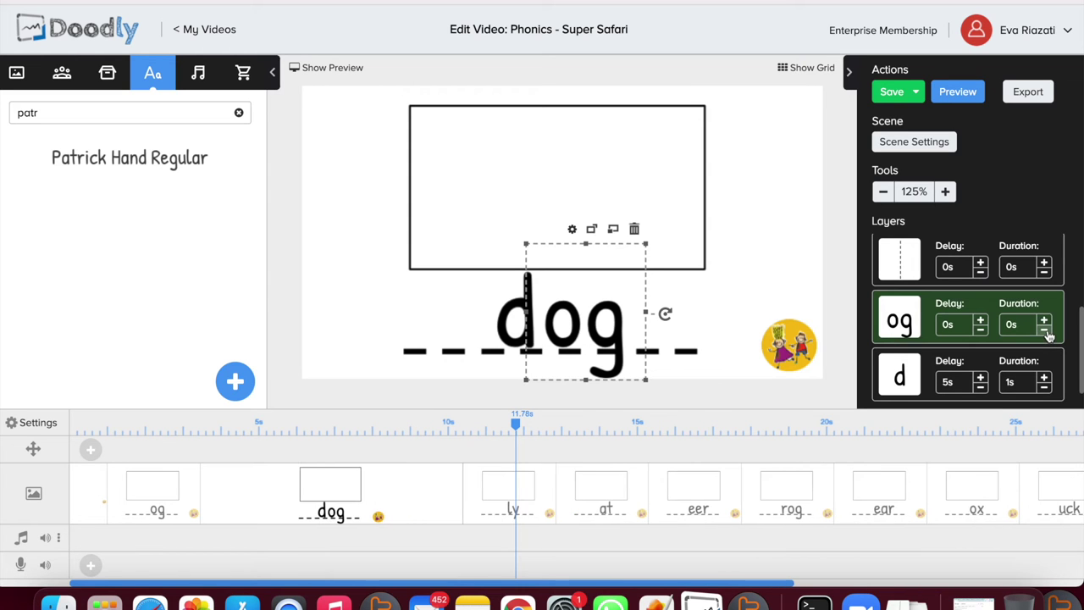
click(929, 144)
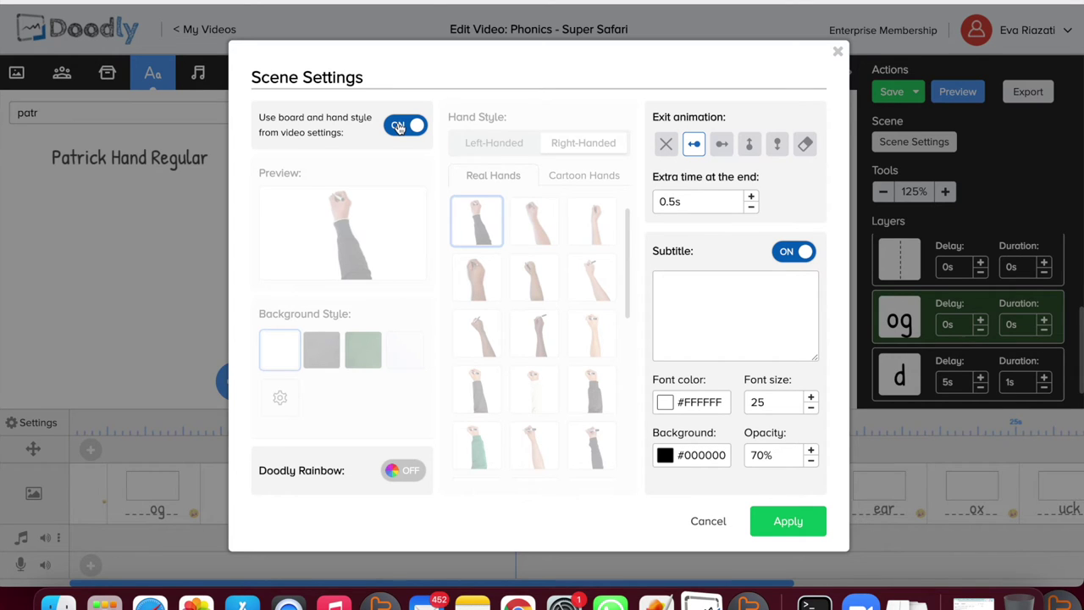
click(399, 126)
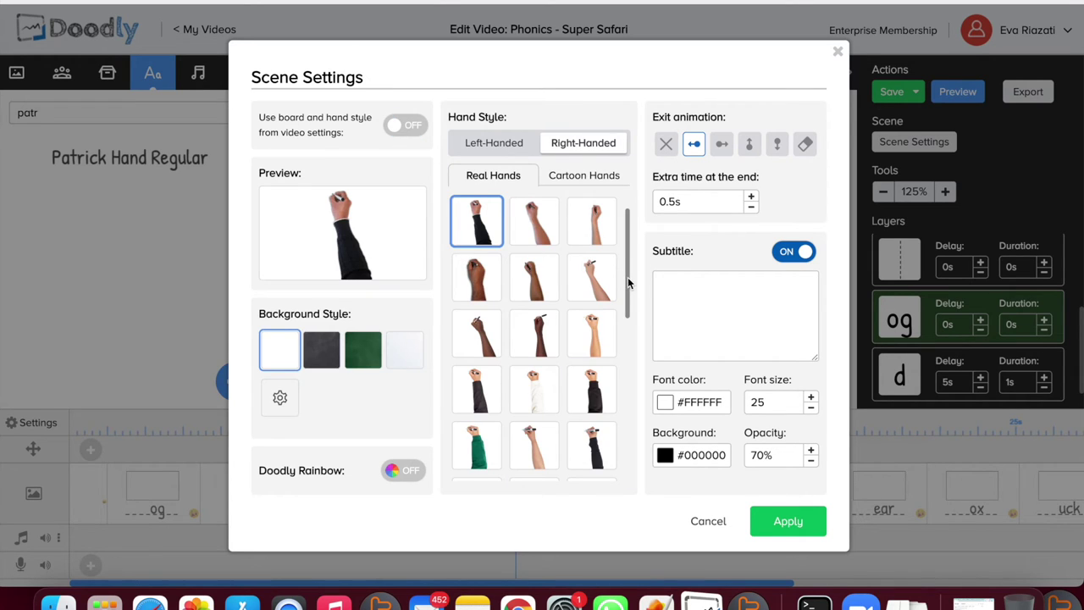
drag(628, 282, 632, 215)
click(592, 180)
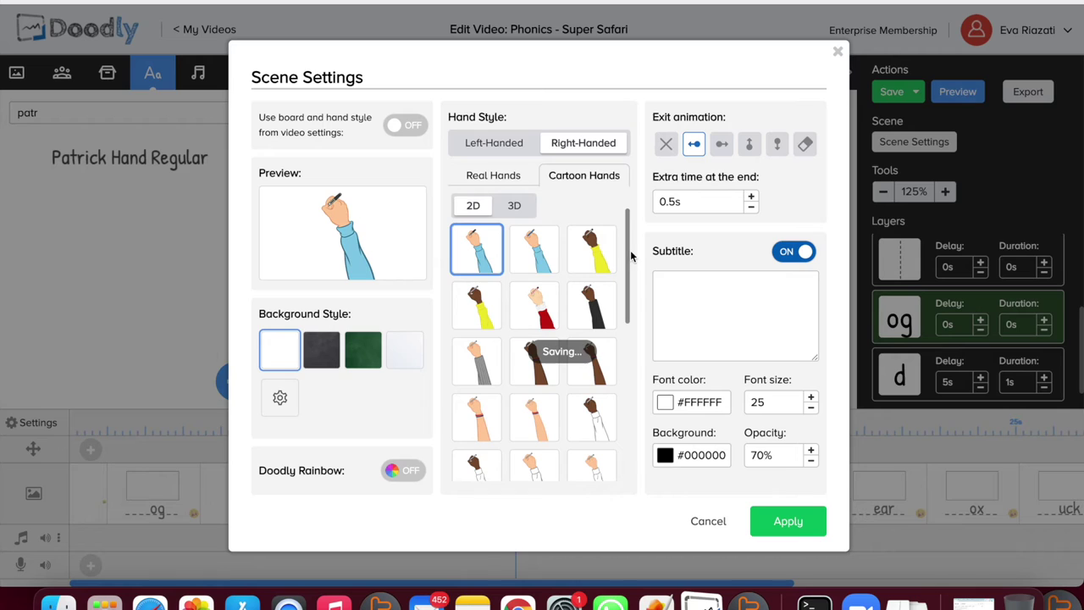
click(535, 257)
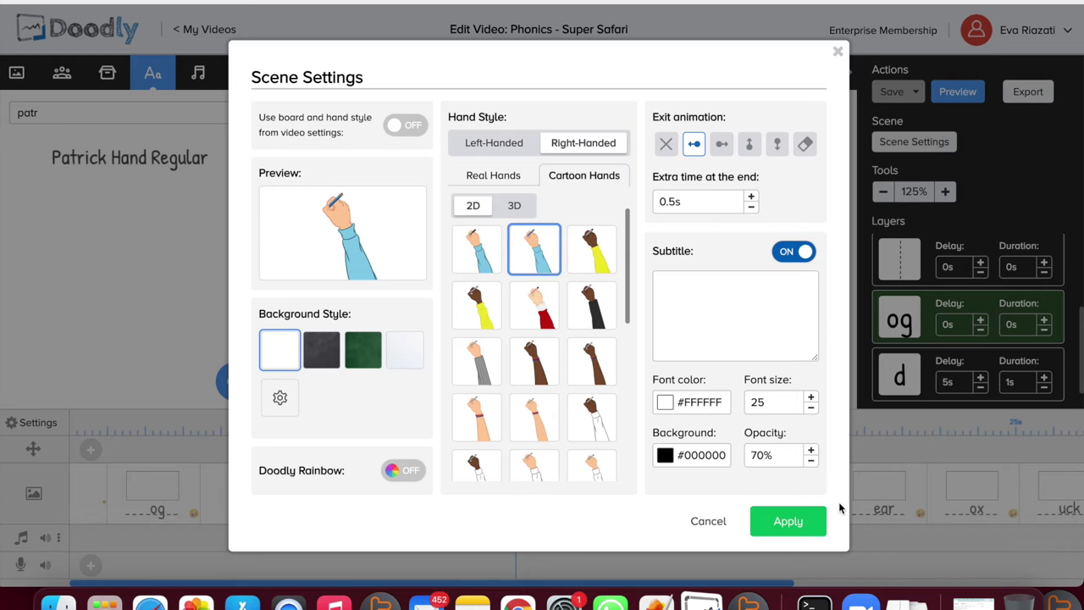
click(666, 144)
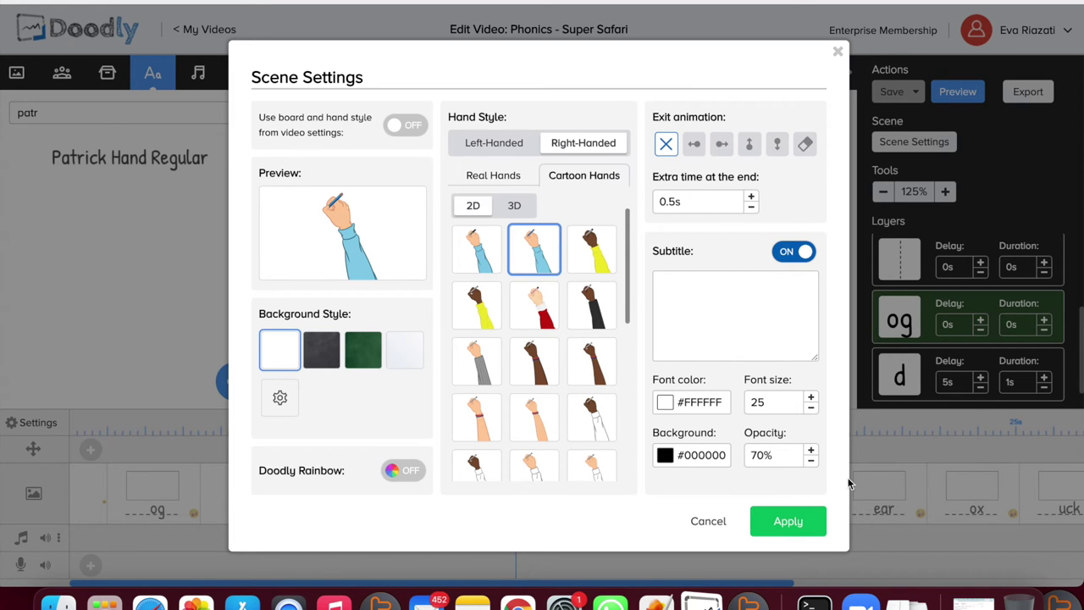
click(804, 528)
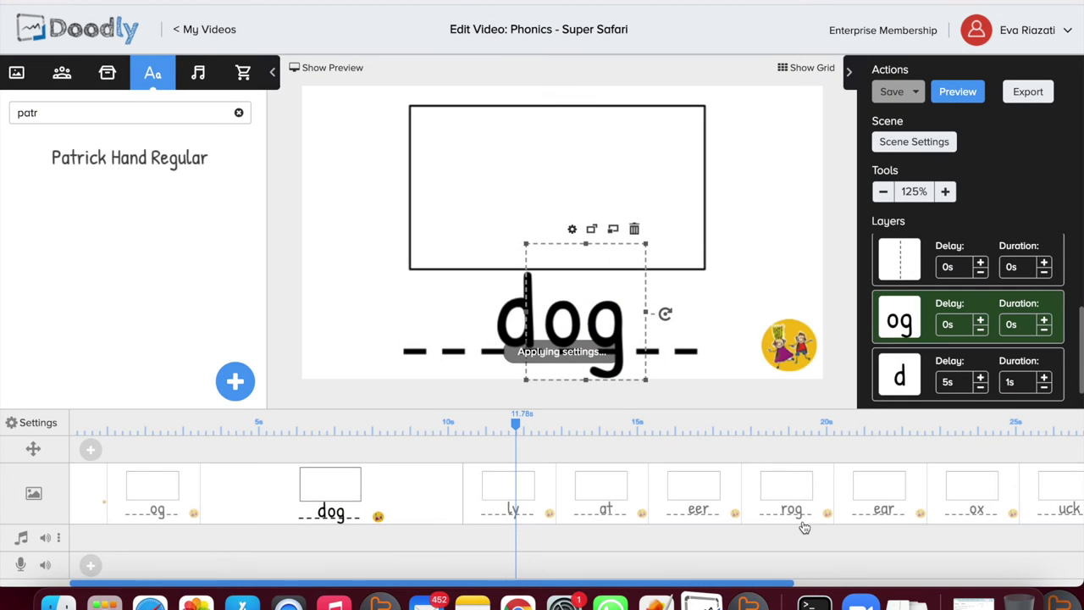
Step: Preview the dog scene
right_click(400, 501)
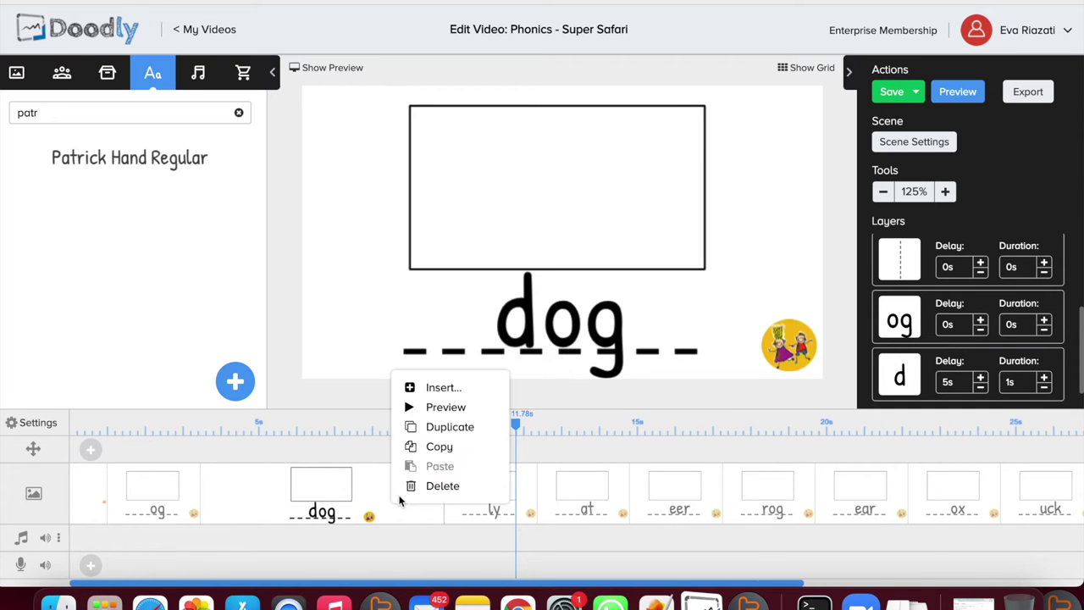
click(451, 409)
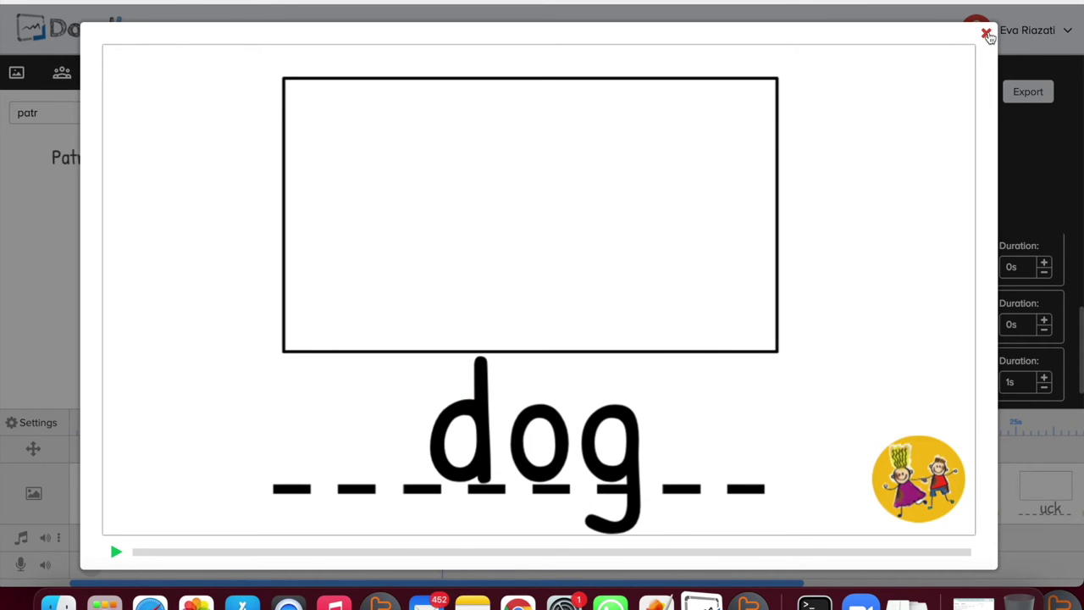
click(987, 34)
Step: Lengthen the d layer's draw time to 1.5s and preview the dog scene again
click(1047, 382)
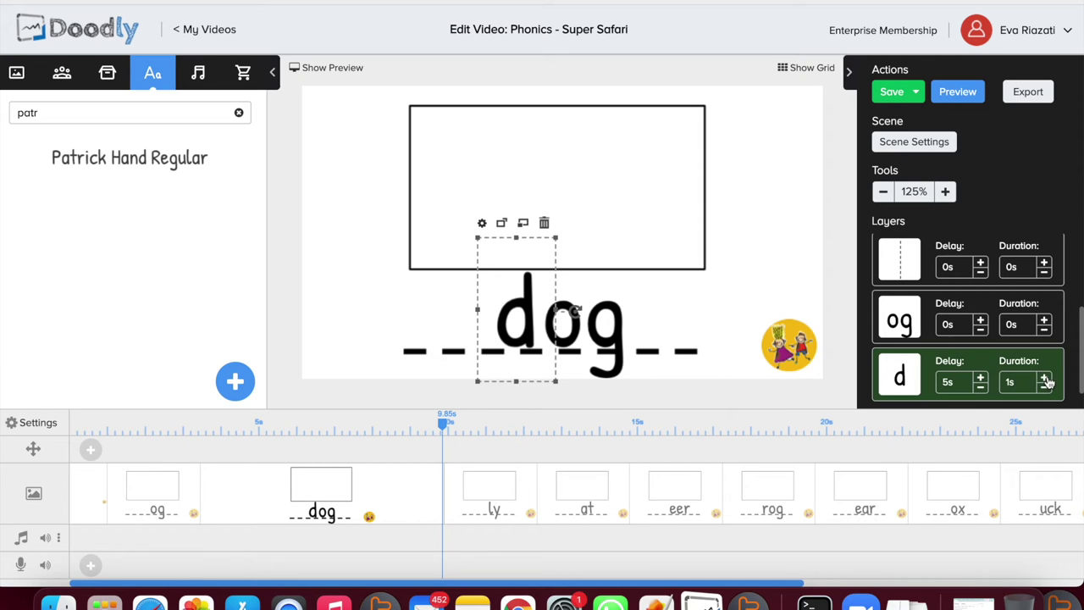
click(1046, 379)
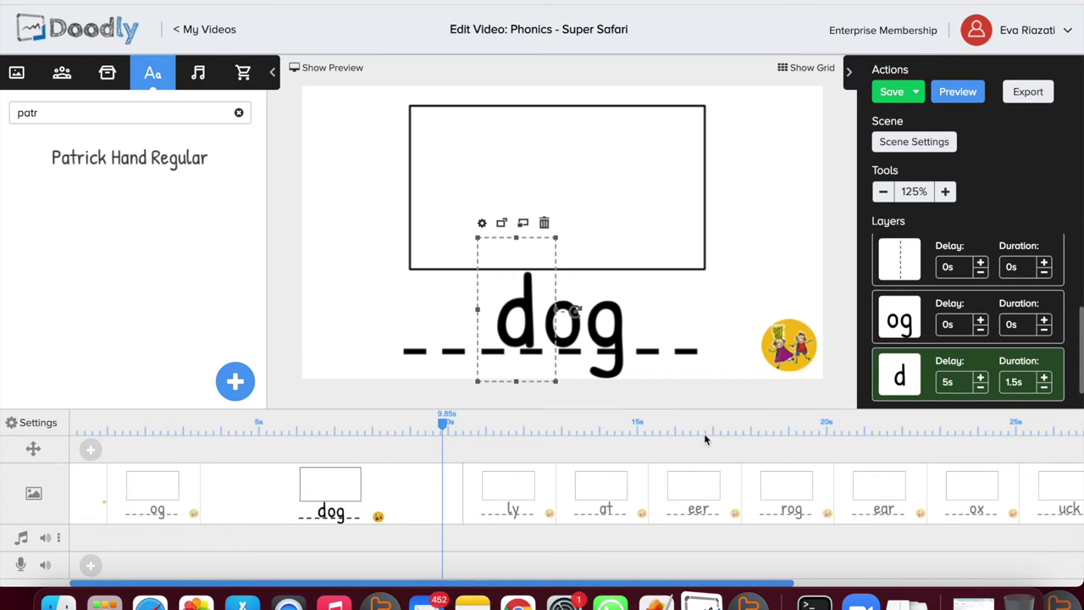
right_click(389, 489)
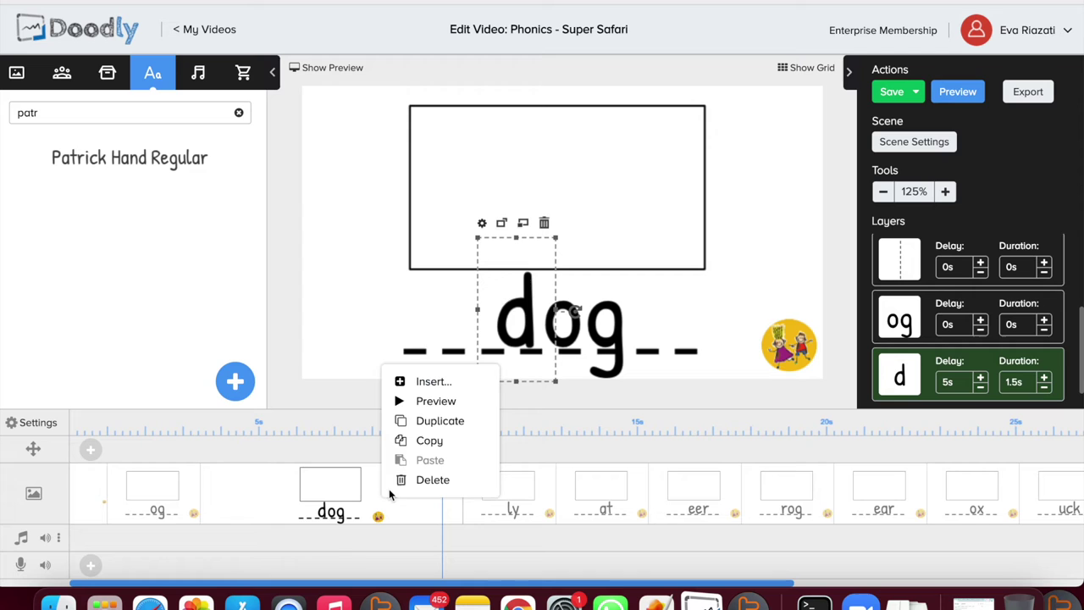
click(437, 404)
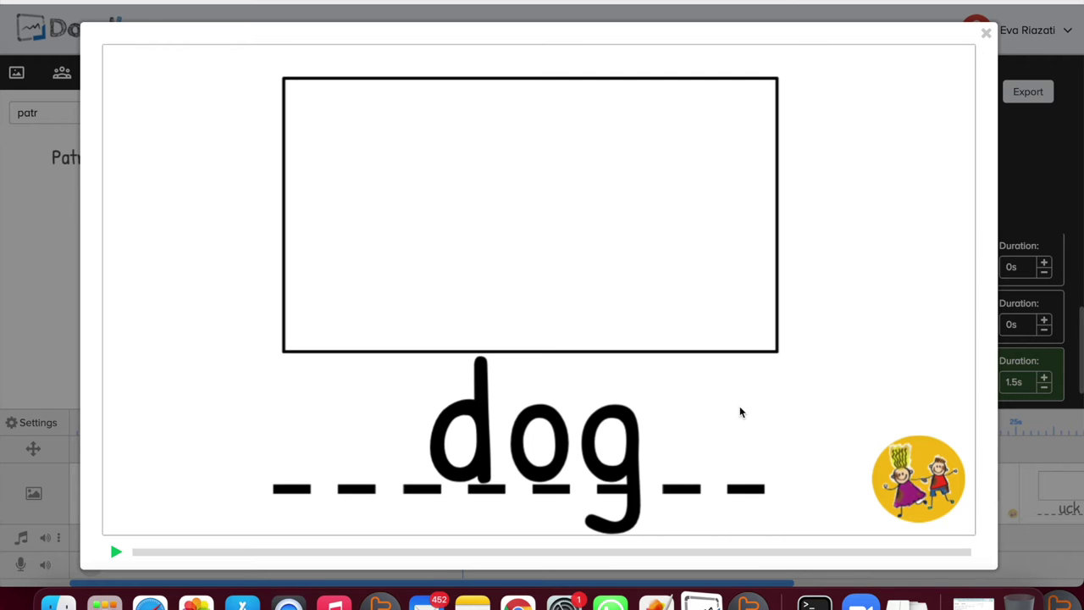
click(478, 425)
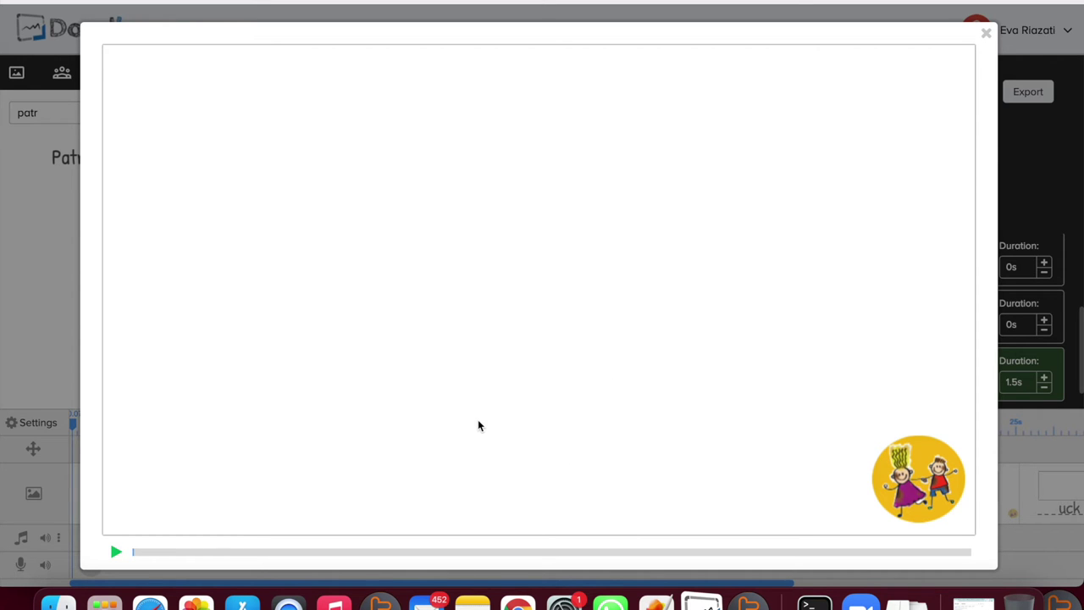
click(986, 33)
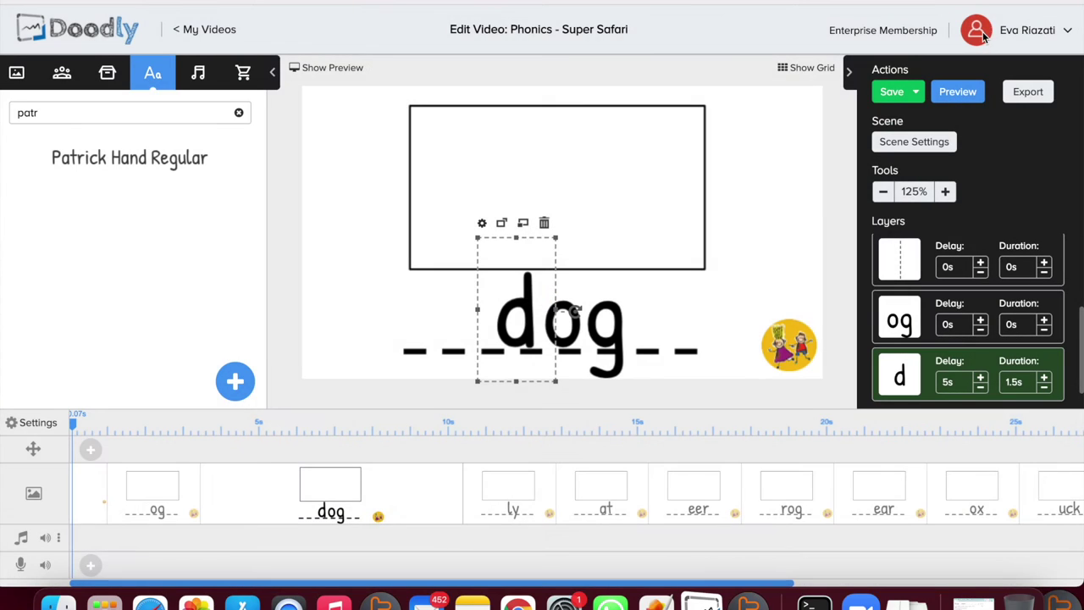
click(165, 504)
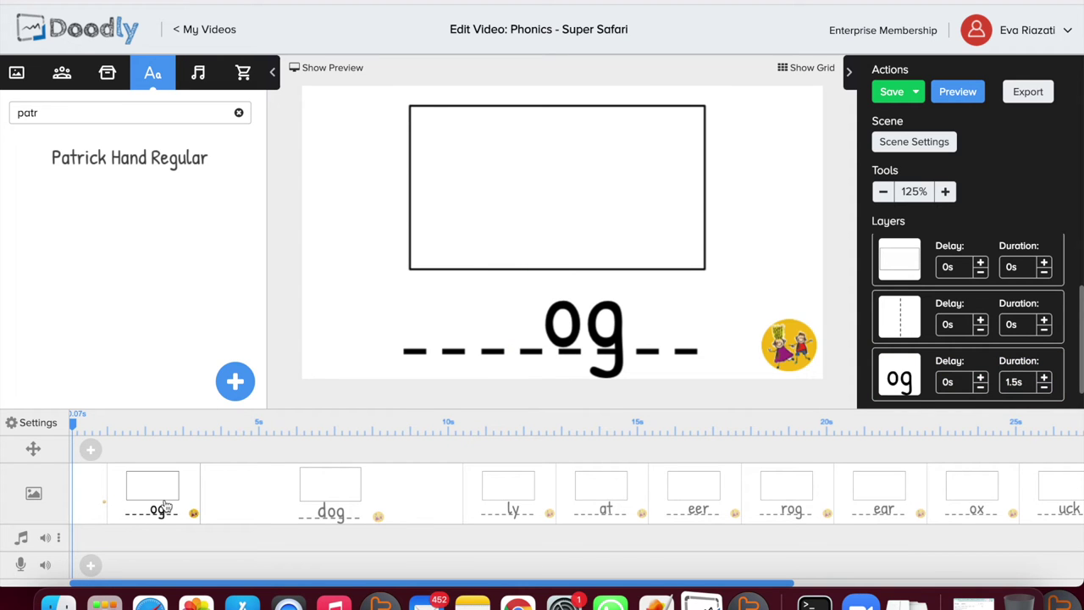
Step: Delete the leftover og scene
right_click(166, 505)
click(188, 489)
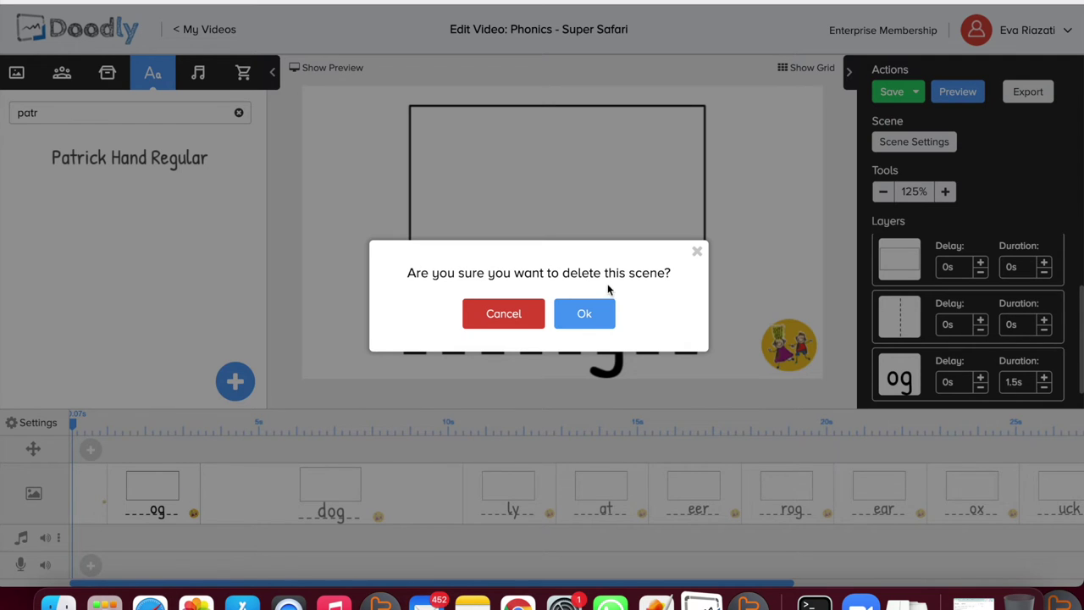
click(584, 316)
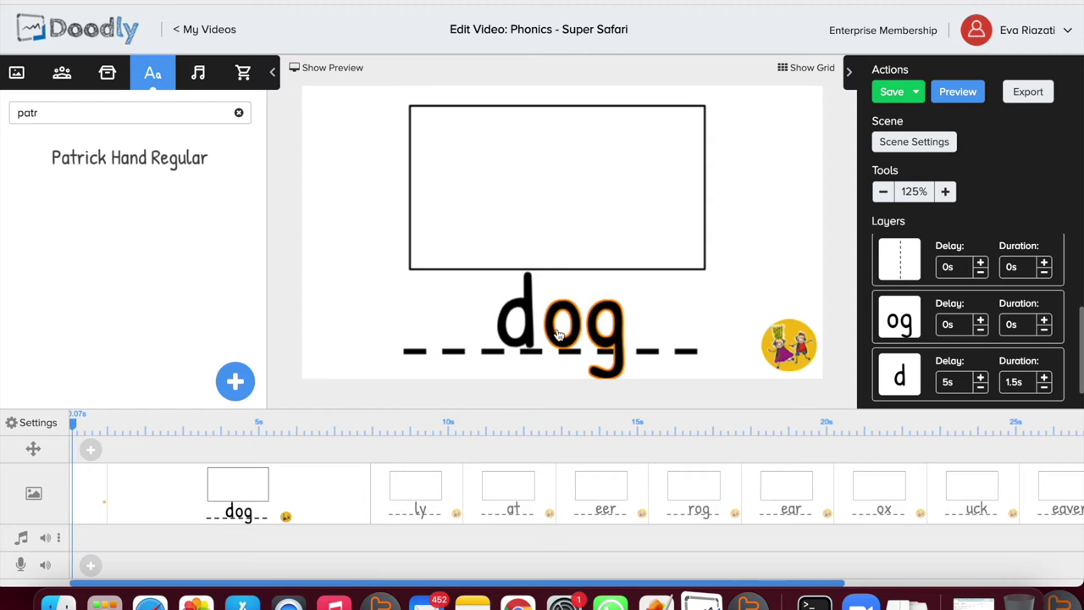
Step: Colour the d in the dog scene red (D0021B)
click(518, 327)
double_click(518, 326)
drag(378, 231, 342, 223)
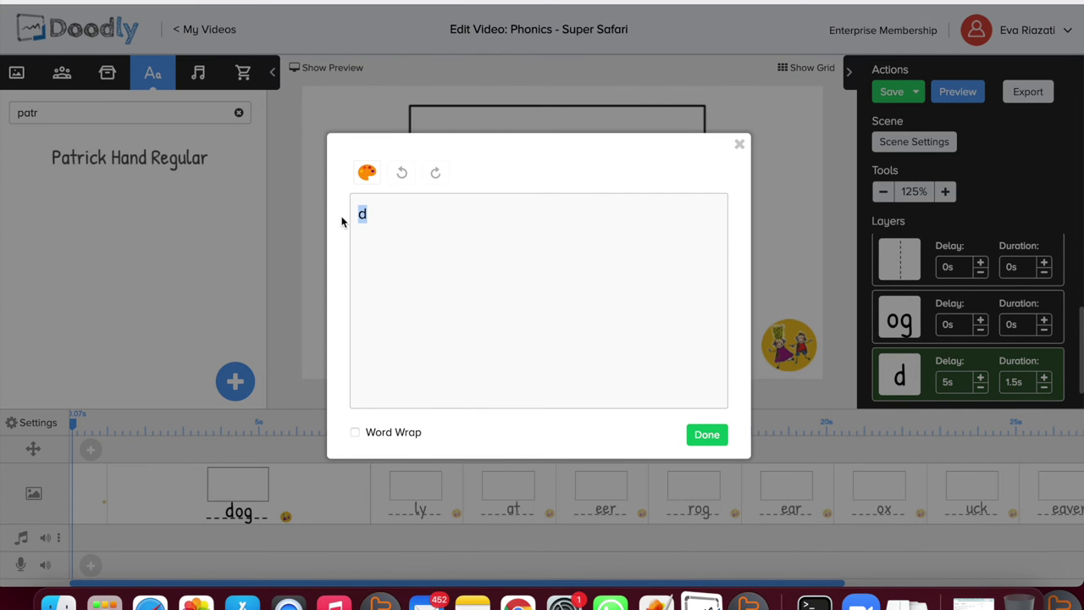
click(370, 173)
click(367, 371)
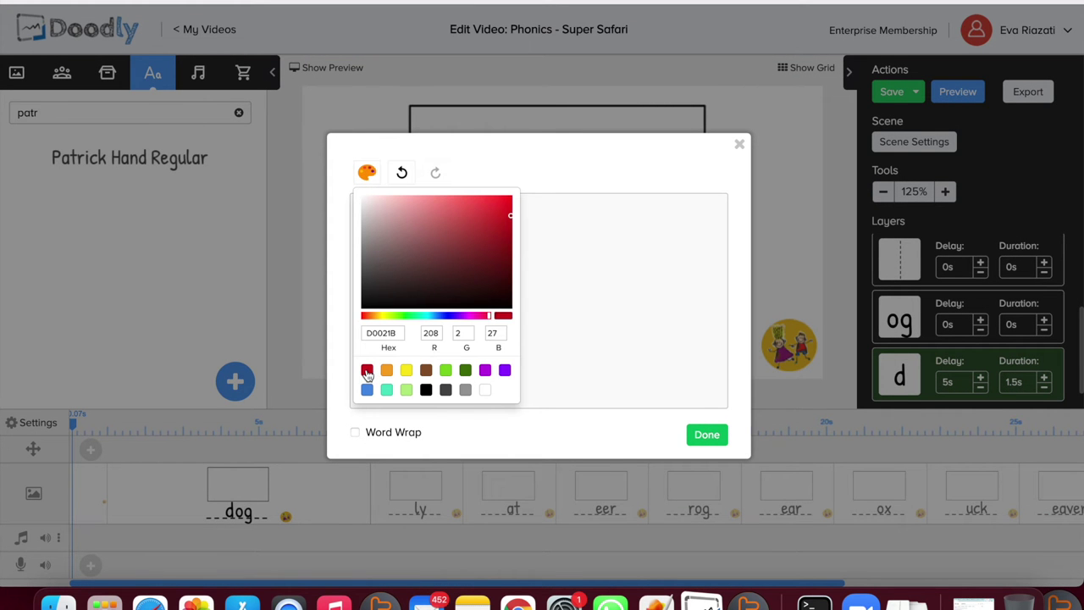
click(710, 436)
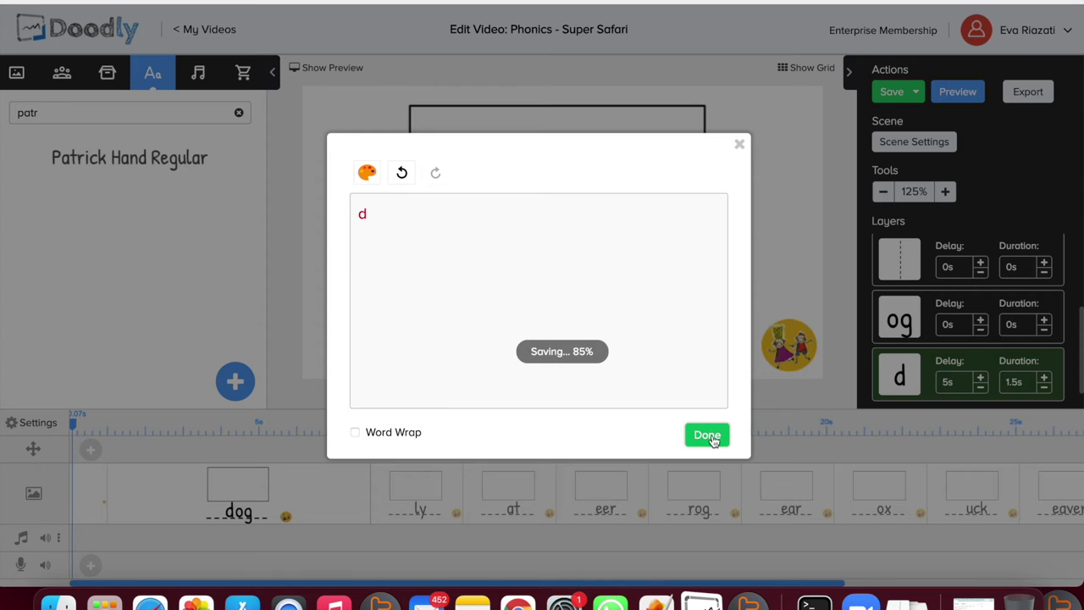
click(711, 437)
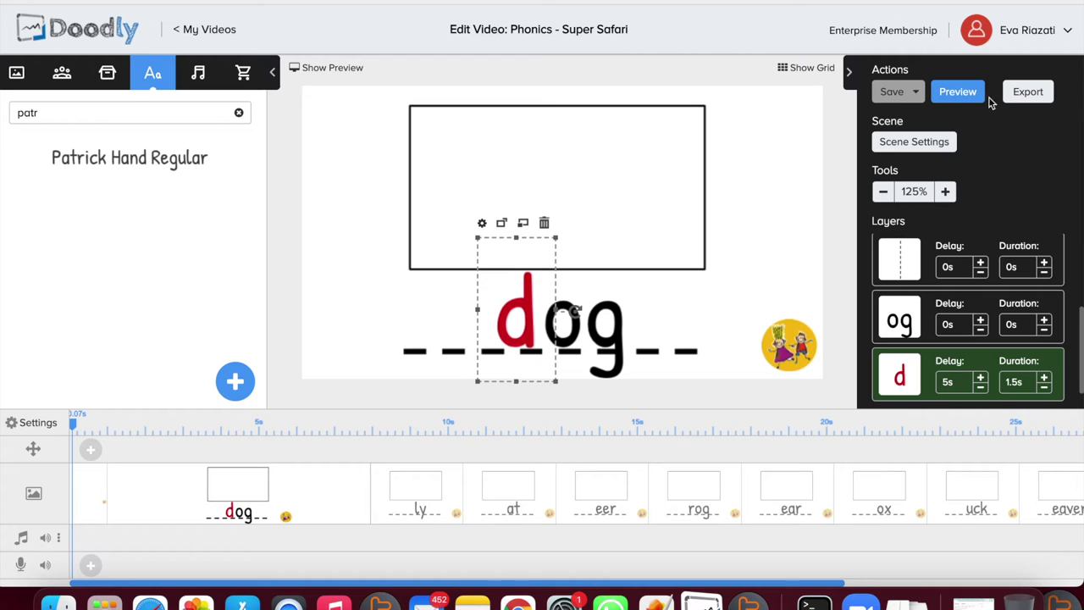
click(935, 142)
Step: Lengthen the dog scene's end pause, then set the video-wide hand to the second cartoon hand with no scene transition
click(751, 200)
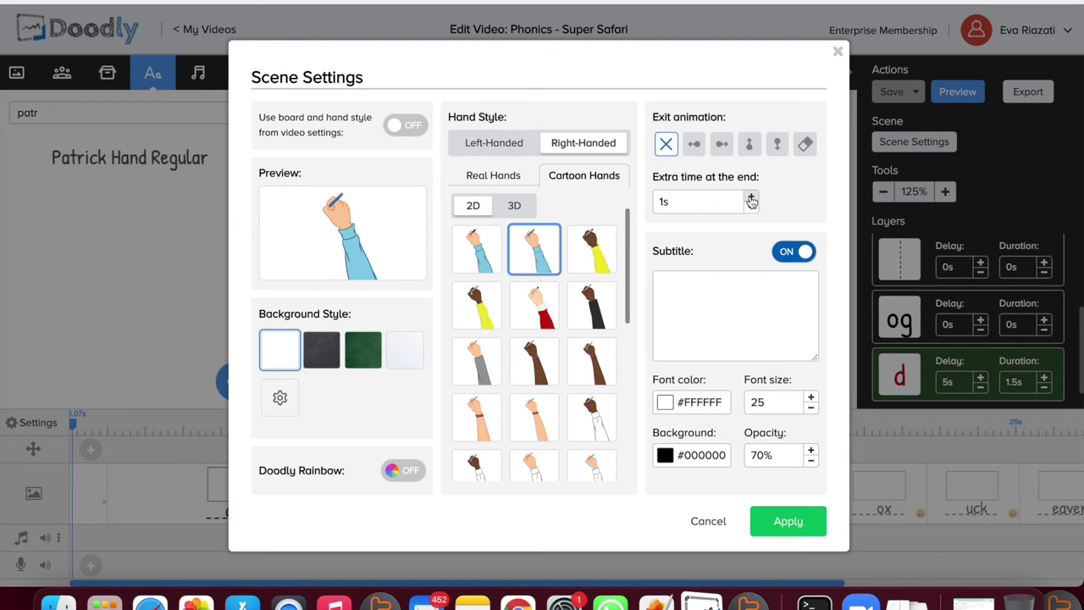
click(784, 520)
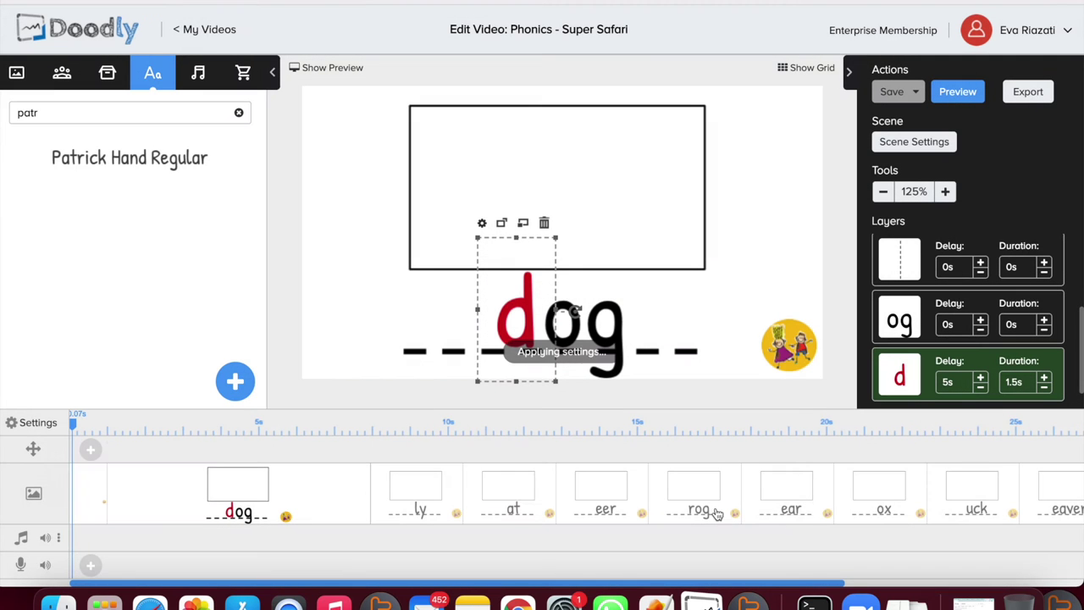
click(33, 423)
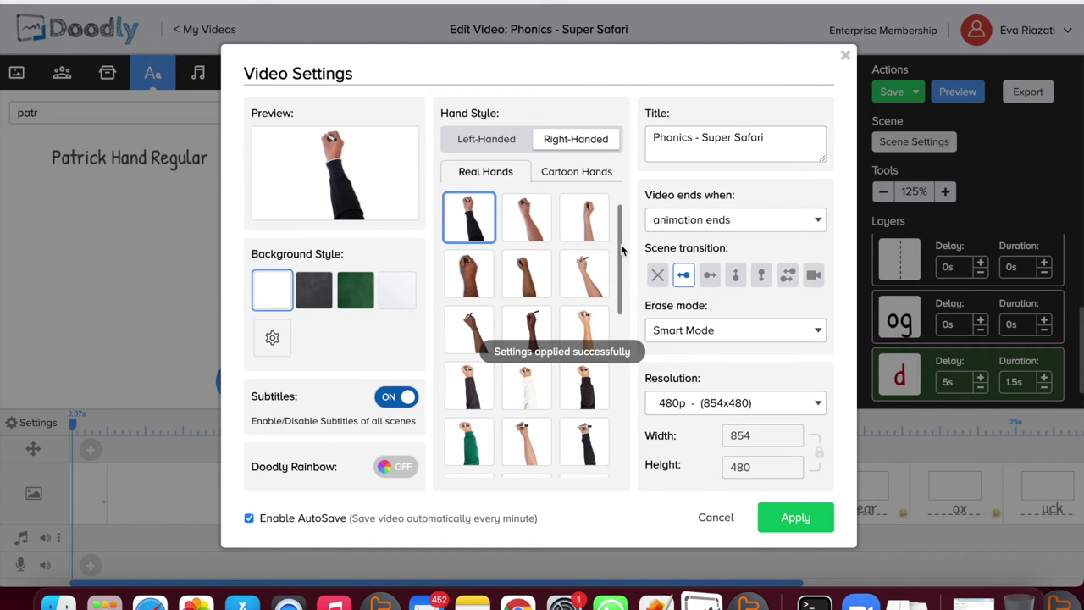
click(585, 178)
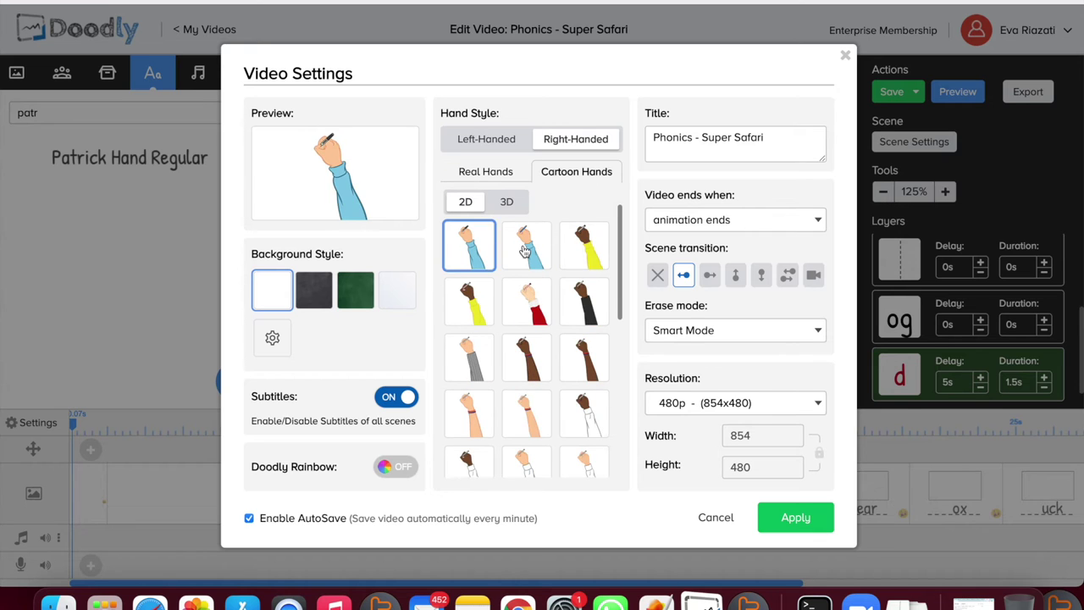
click(526, 251)
click(657, 274)
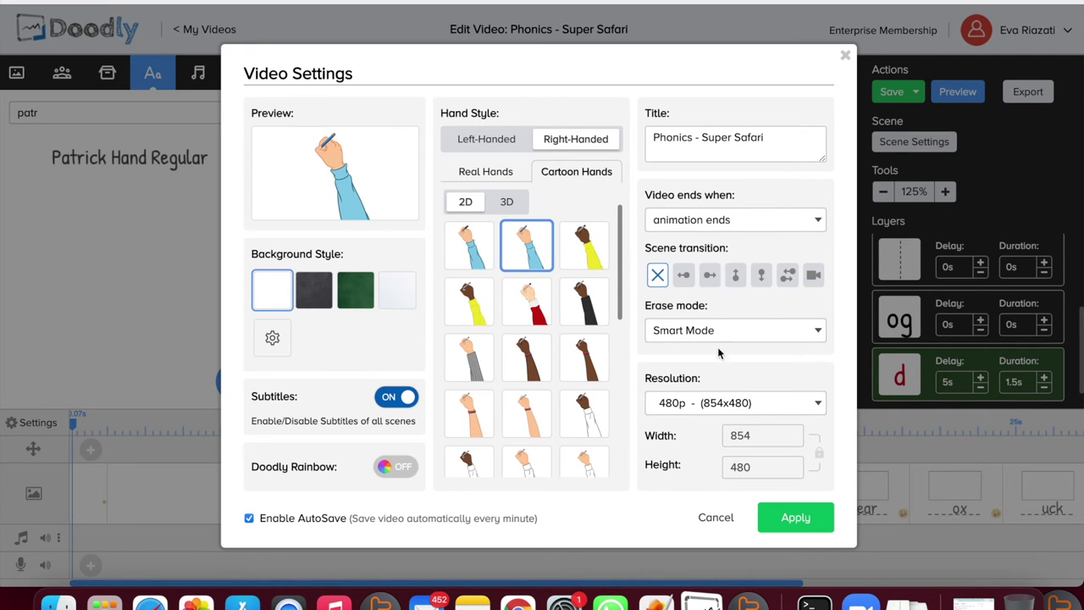
click(796, 517)
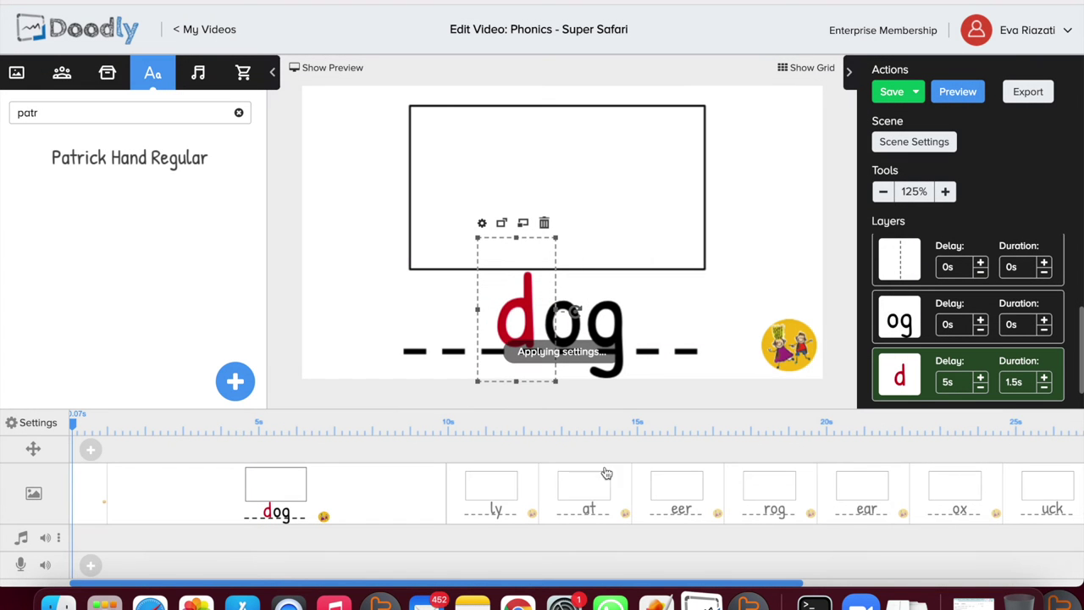
Step: Make the ly letters appear instantly and lengthen the ly scene's end pause
click(493, 503)
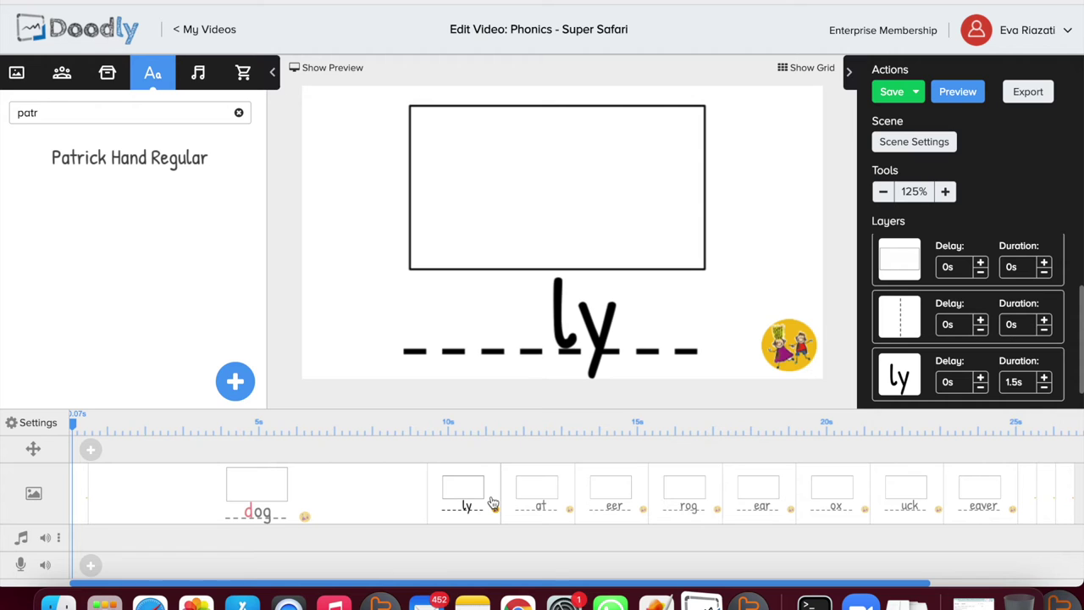
click(1045, 390)
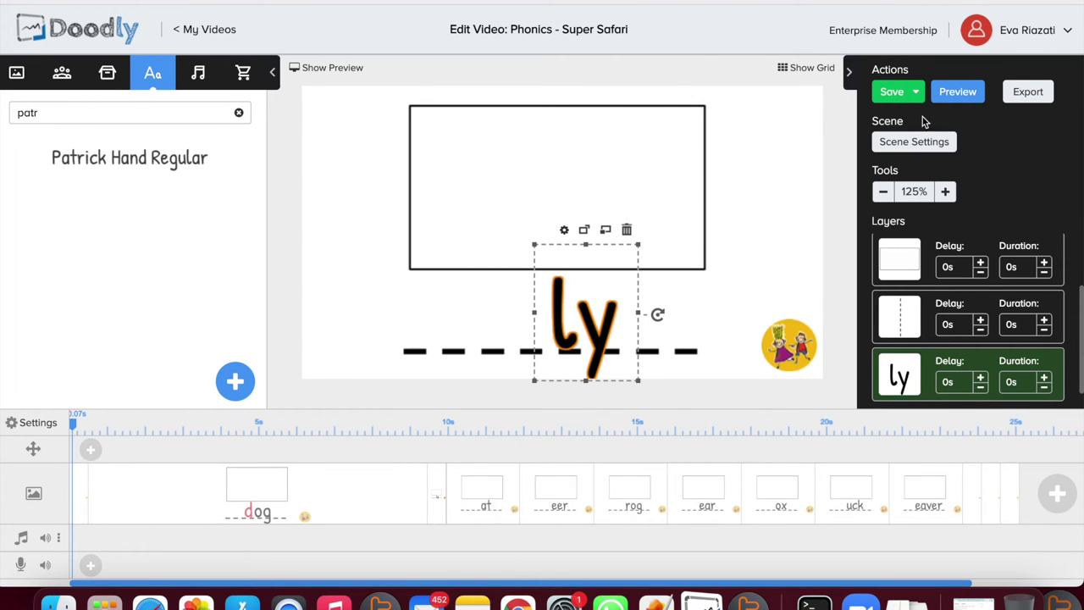
click(929, 143)
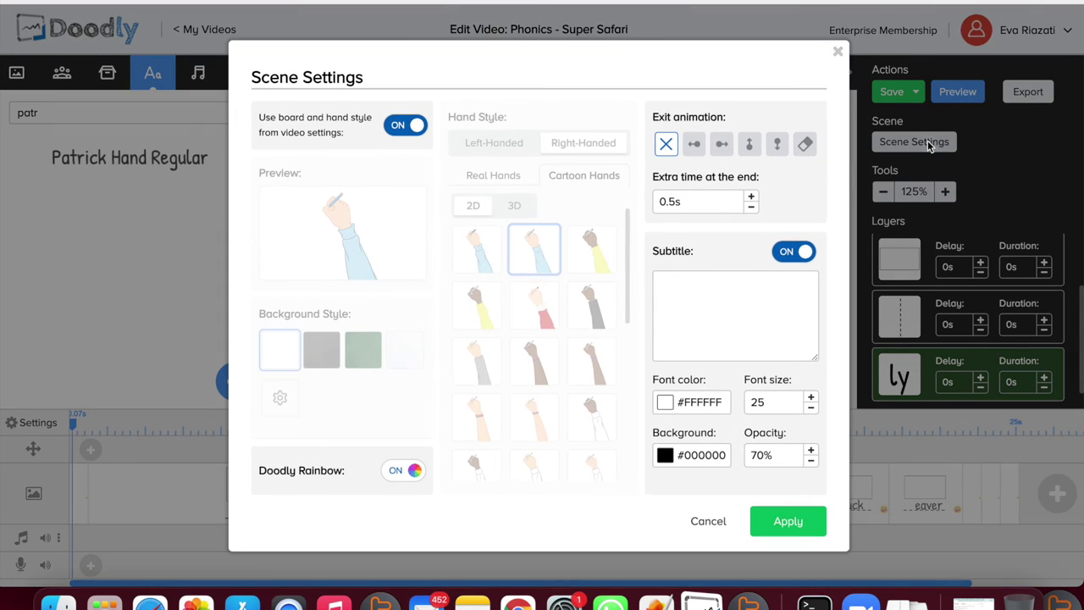
click(752, 198)
click(765, 524)
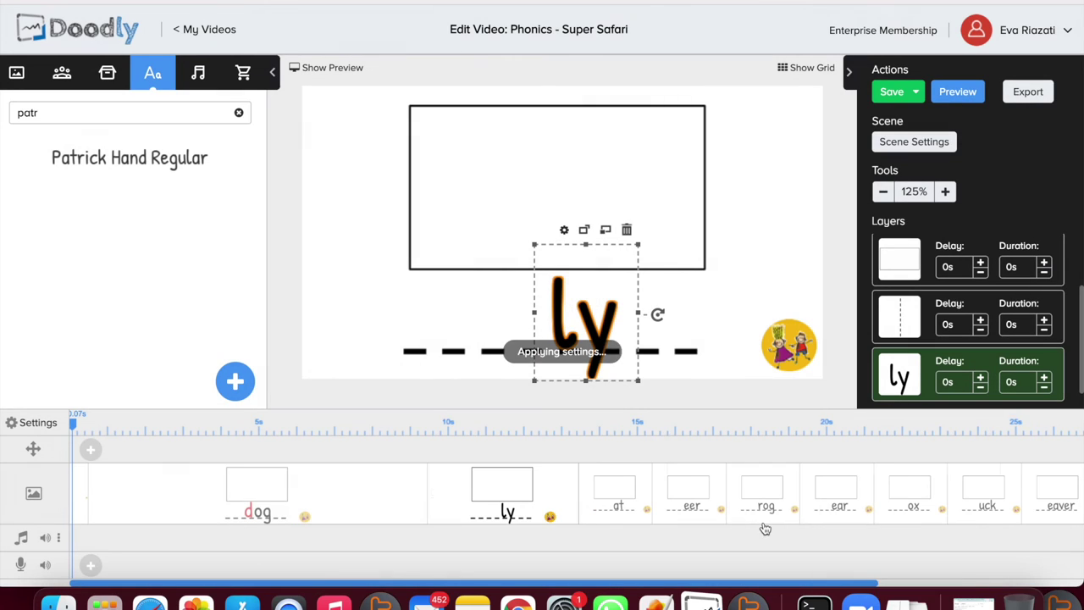
Step: Extend the dog scene's end pause to 4.5s and add a Patrick Hand Regular text to the ly scene
click(356, 508)
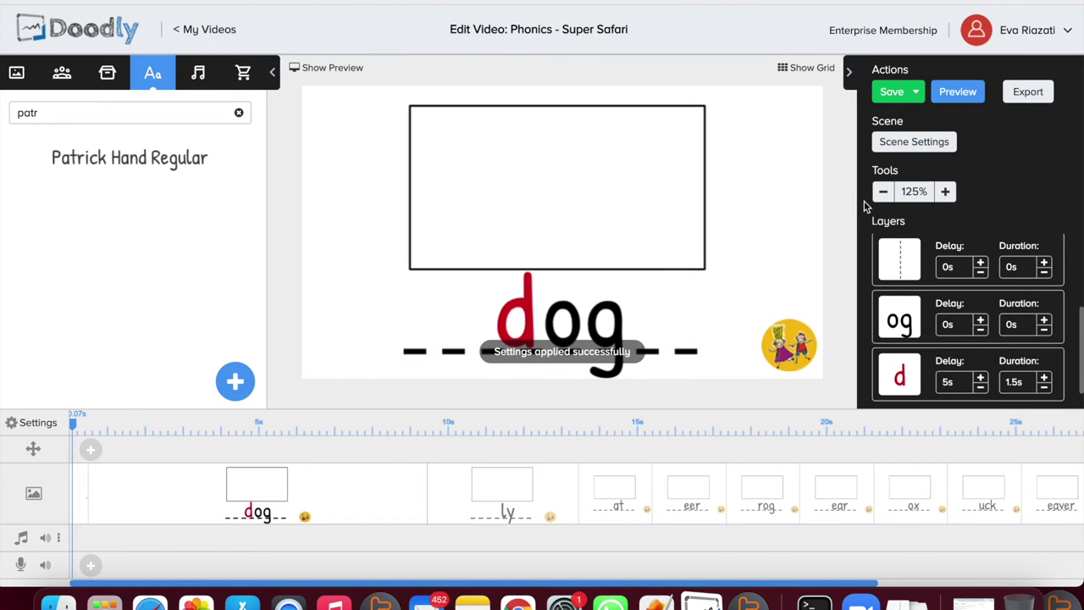
click(915, 141)
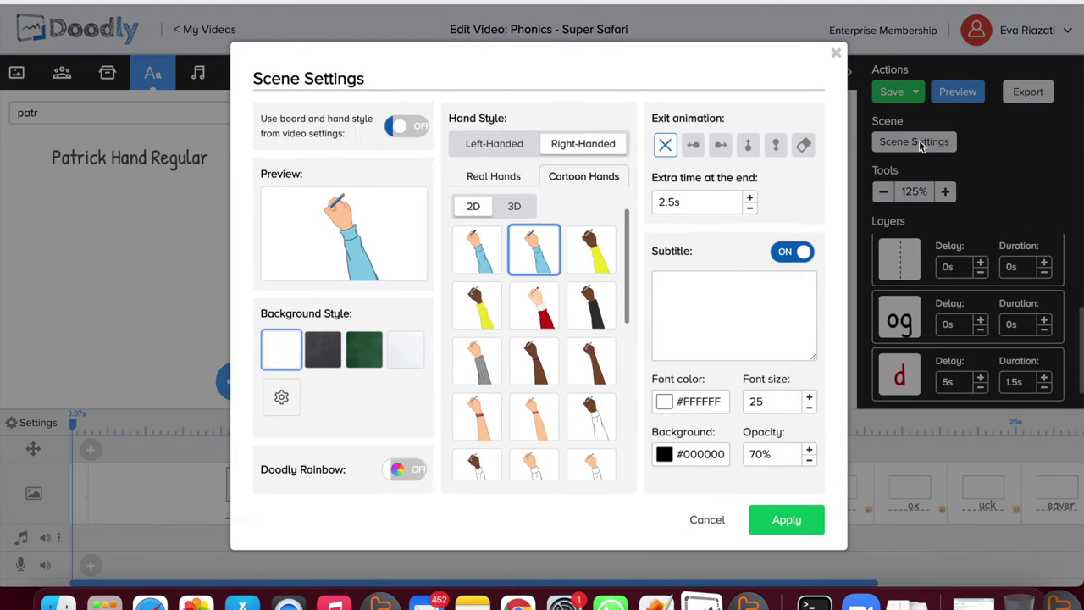
click(751, 199)
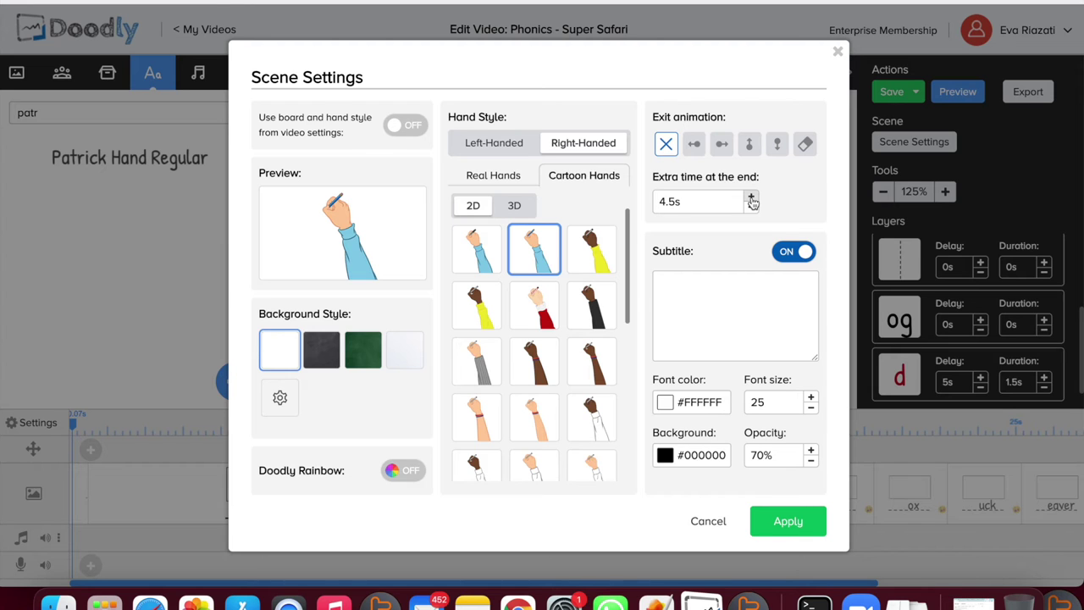
click(752, 209)
click(774, 522)
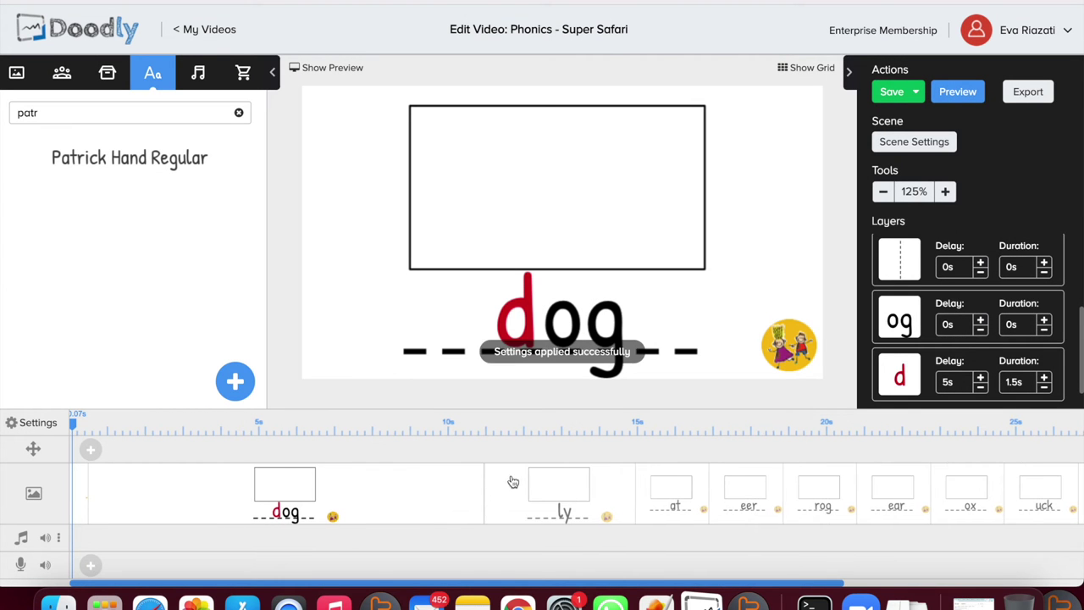
click(537, 500)
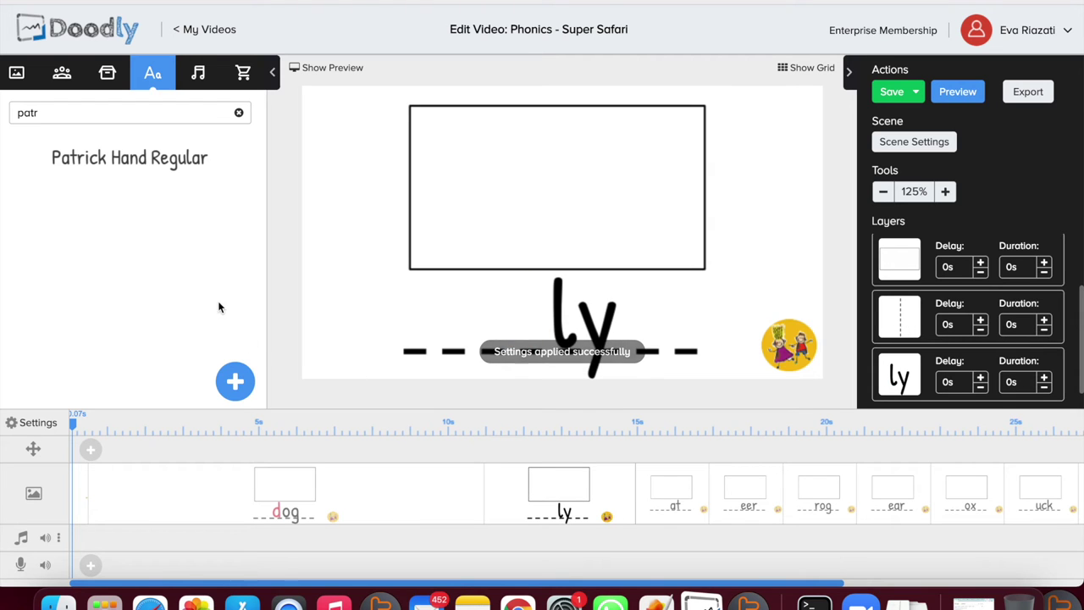
drag(138, 166, 513, 333)
Step: Make the text a large red f on the dashed line before ly, spelling fly
double_click(513, 332)
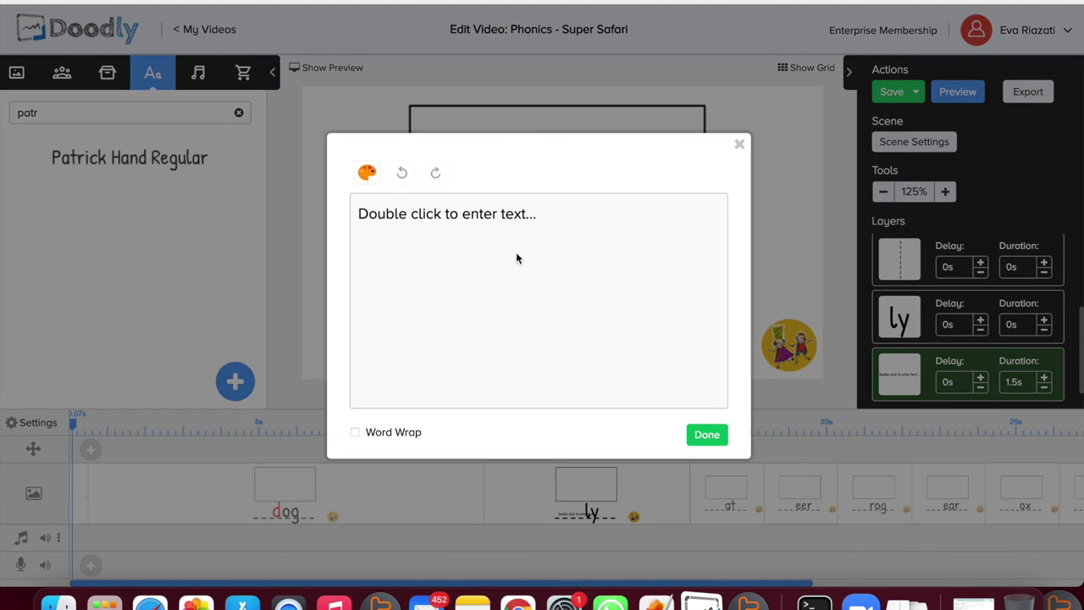
drag(516, 254, 352, 215)
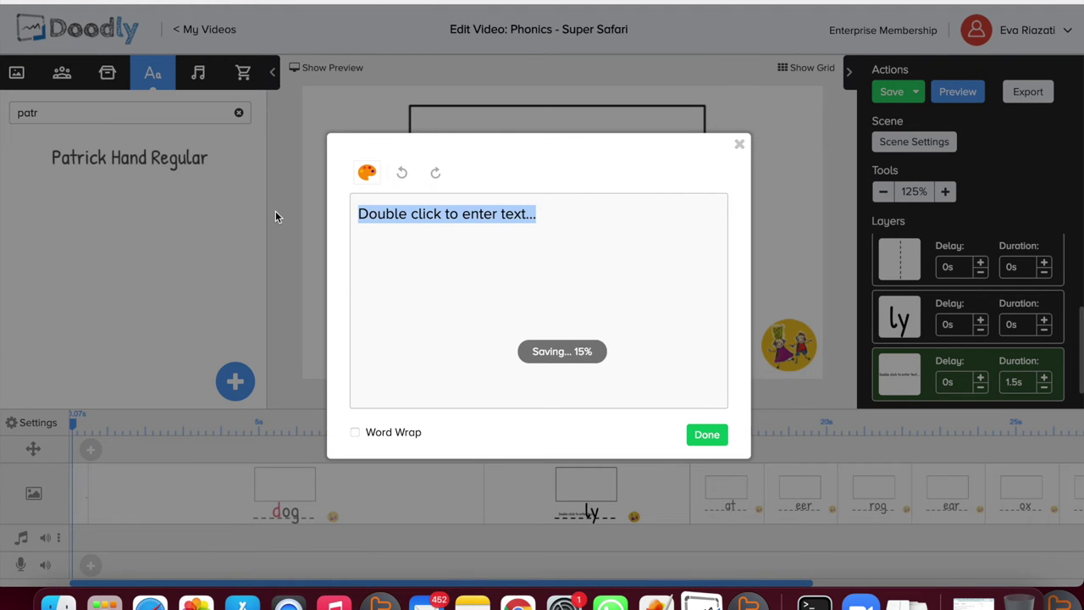
text(f)
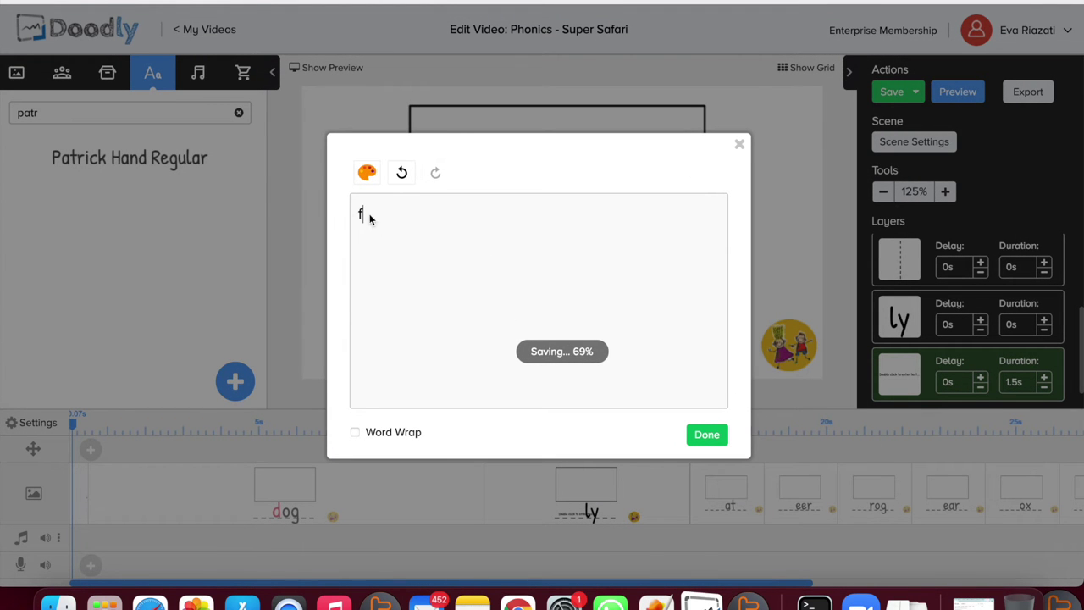
click(368, 173)
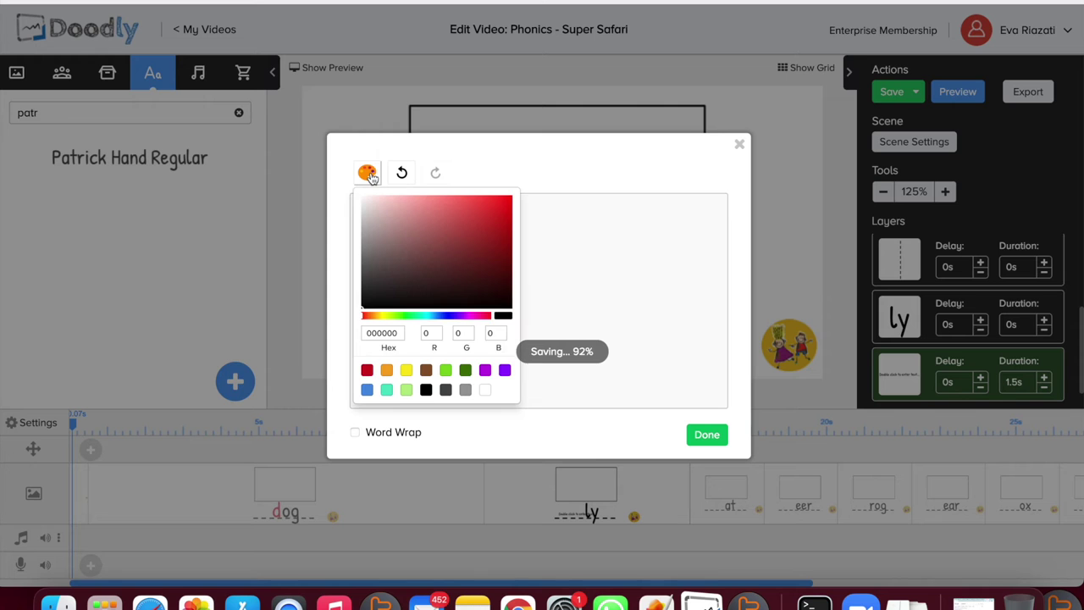
click(368, 371)
click(709, 443)
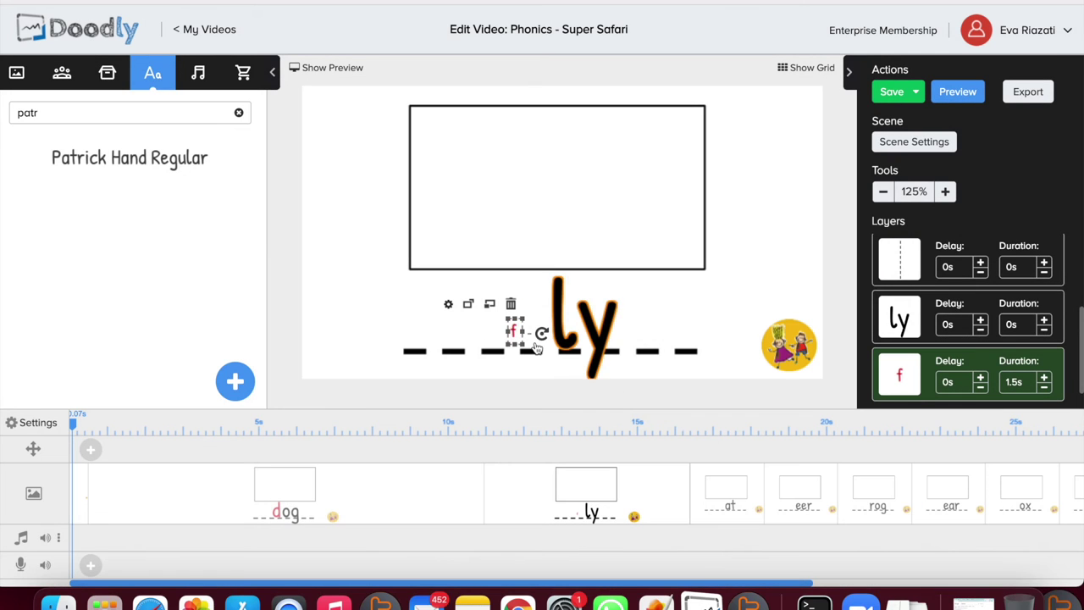
drag(509, 322, 403, 249)
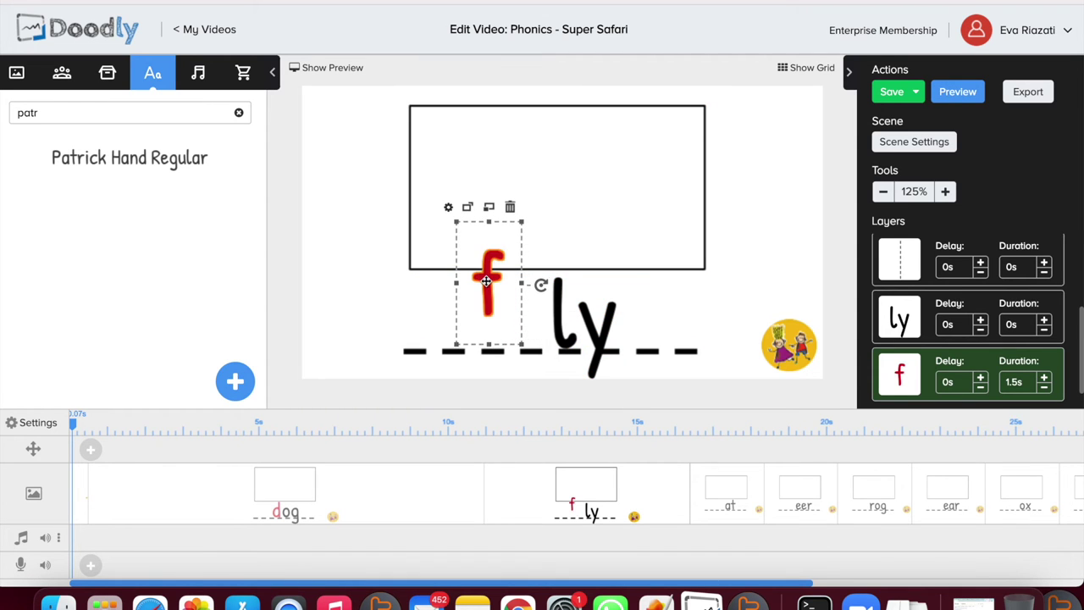
drag(487, 282, 521, 311)
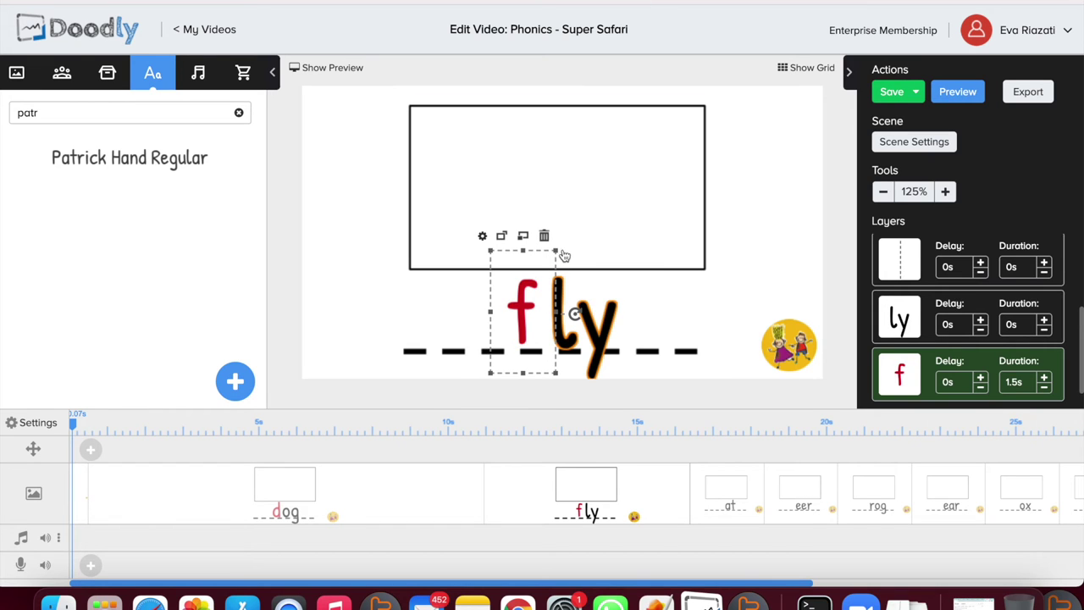
drag(556, 250, 565, 239)
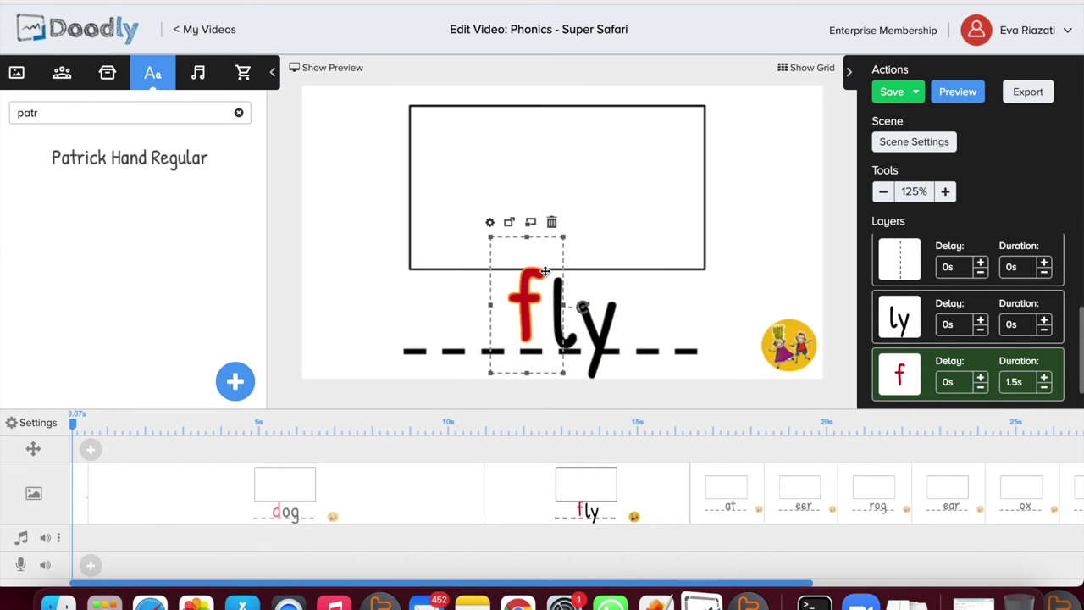
drag(528, 288, 531, 297)
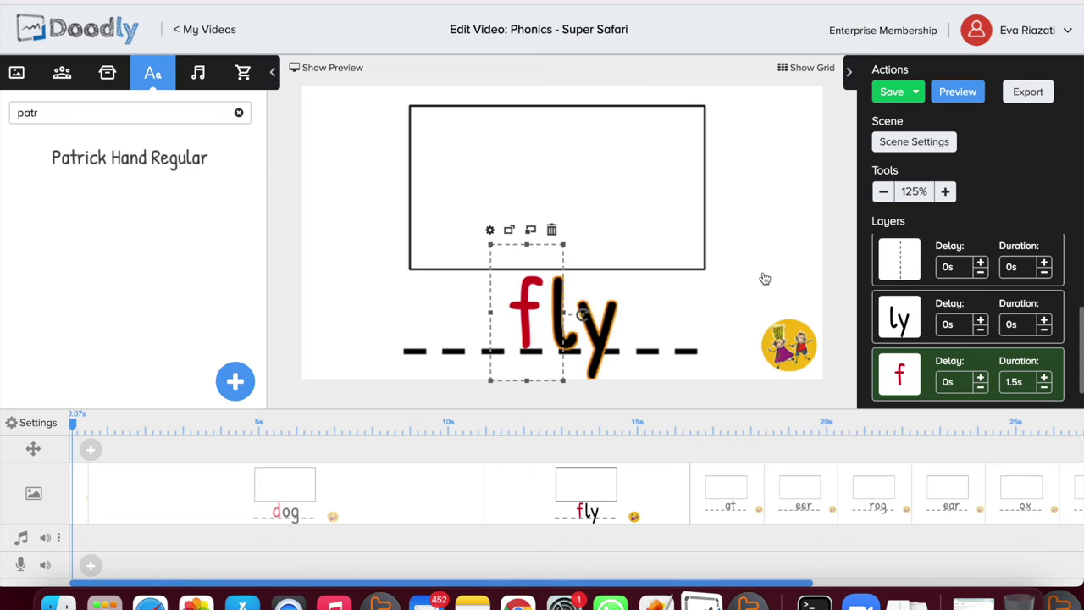
Step: Delay the red f by 6s
click(981, 379)
click(981, 378)
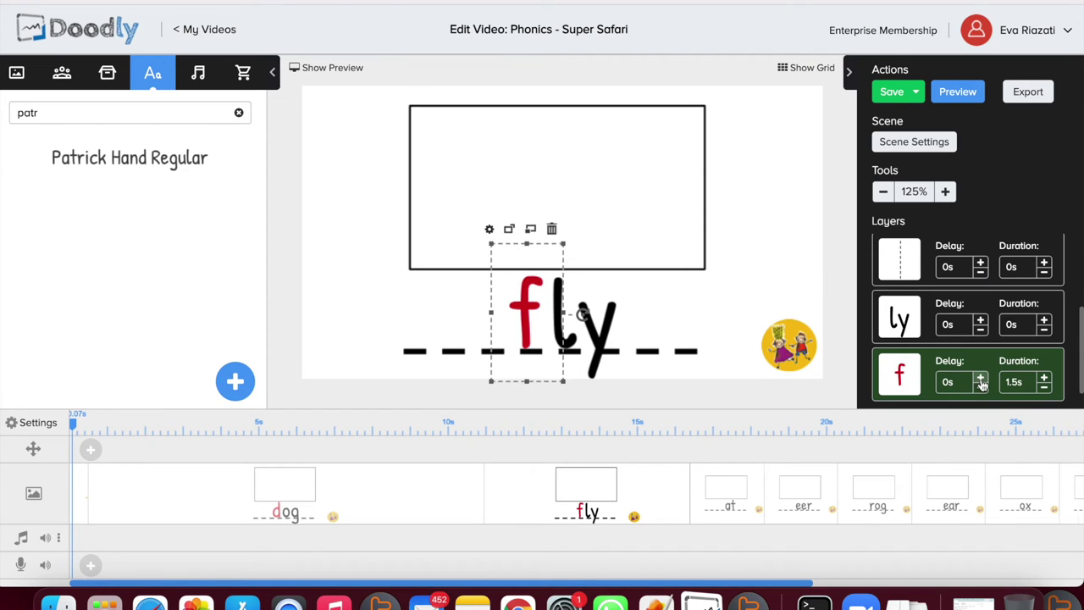
click(981, 380)
click(981, 380)
click(981, 380)
click(981, 379)
click(981, 380)
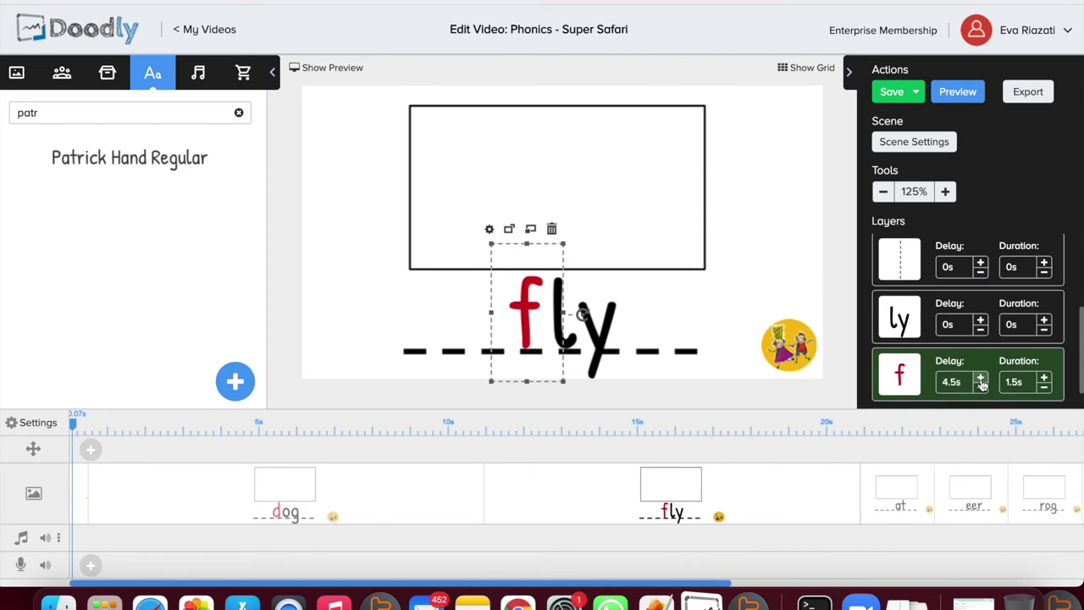
click(981, 379)
click(981, 380)
click(981, 379)
click(981, 388)
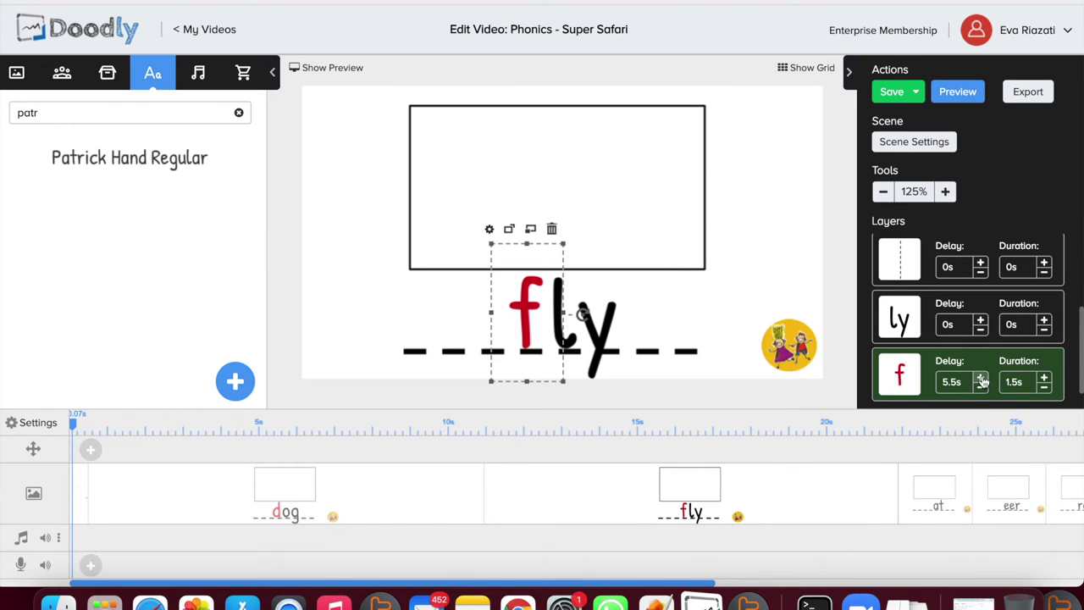
click(981, 379)
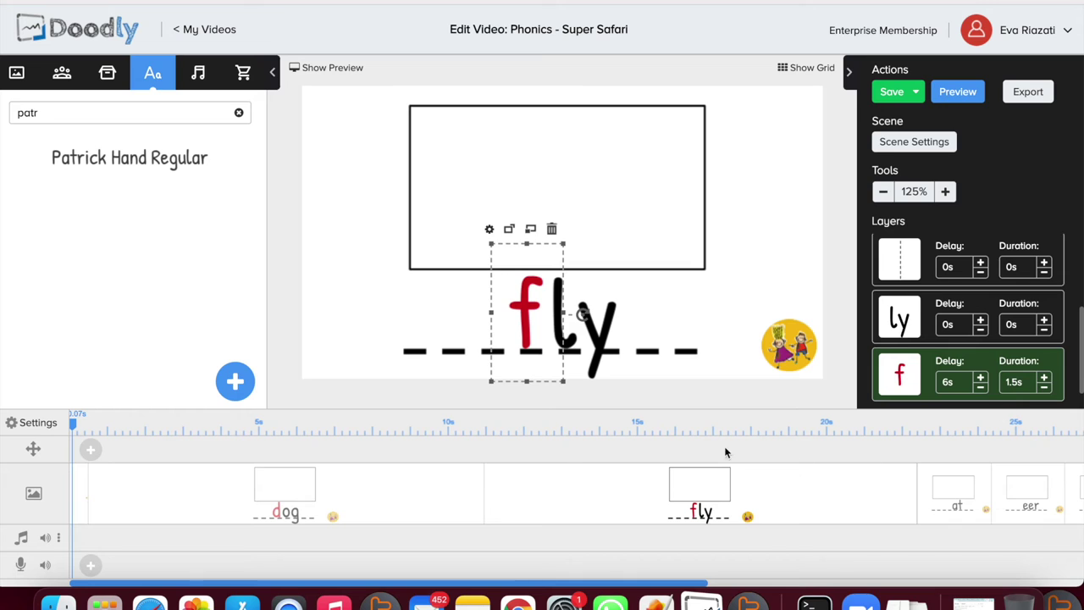
Step: Adjust the delay of the red d on the dog slide
click(401, 488)
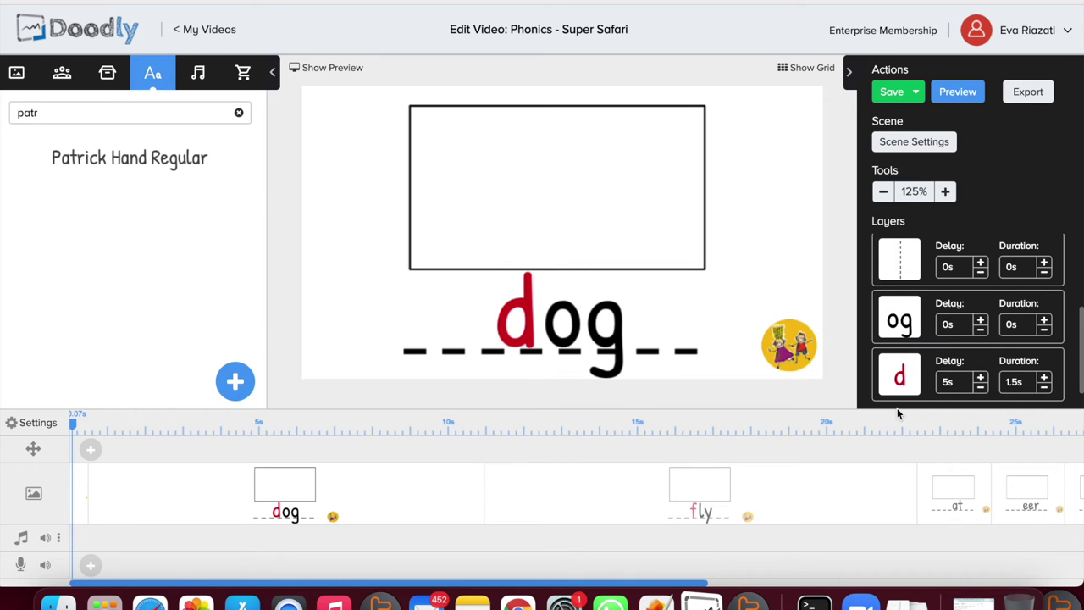
click(983, 379)
click(839, 501)
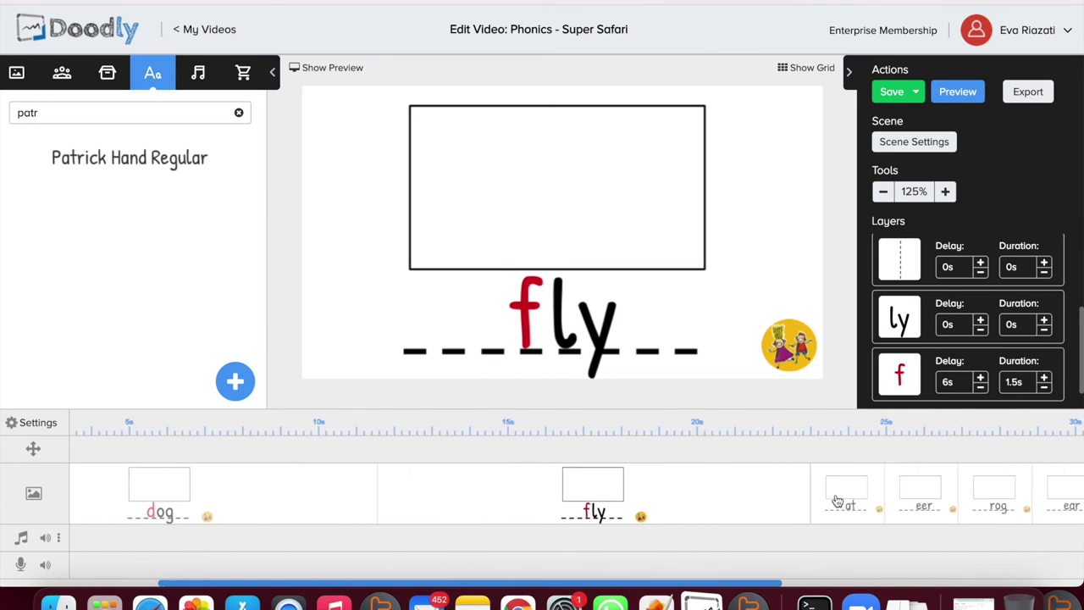
click(849, 501)
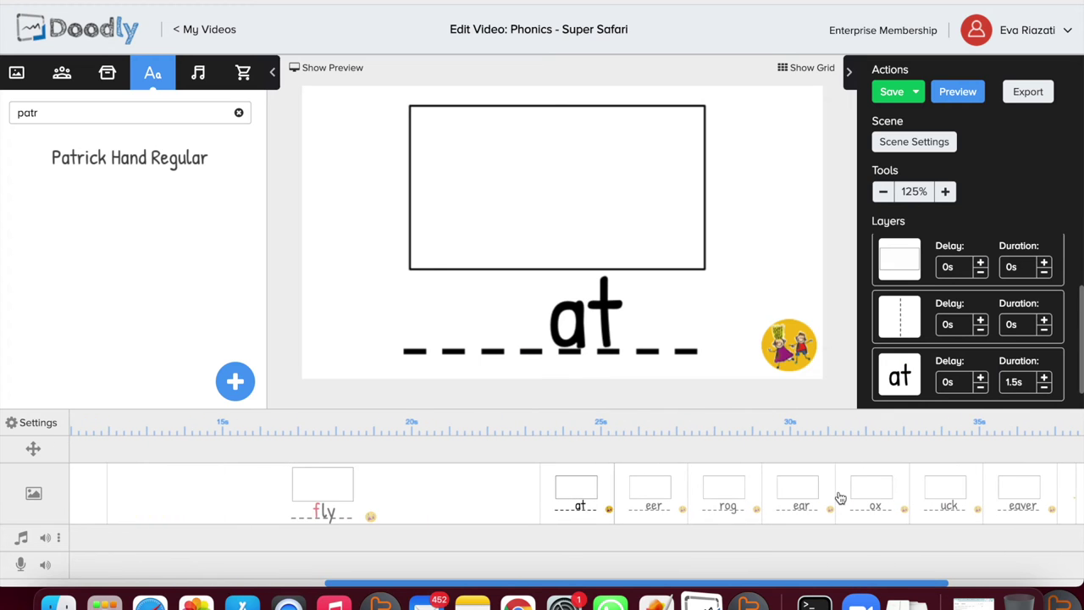
Step: Add a red Patrick Hand Regular b to the at slide
drag(92, 165, 494, 316)
double_click(494, 317)
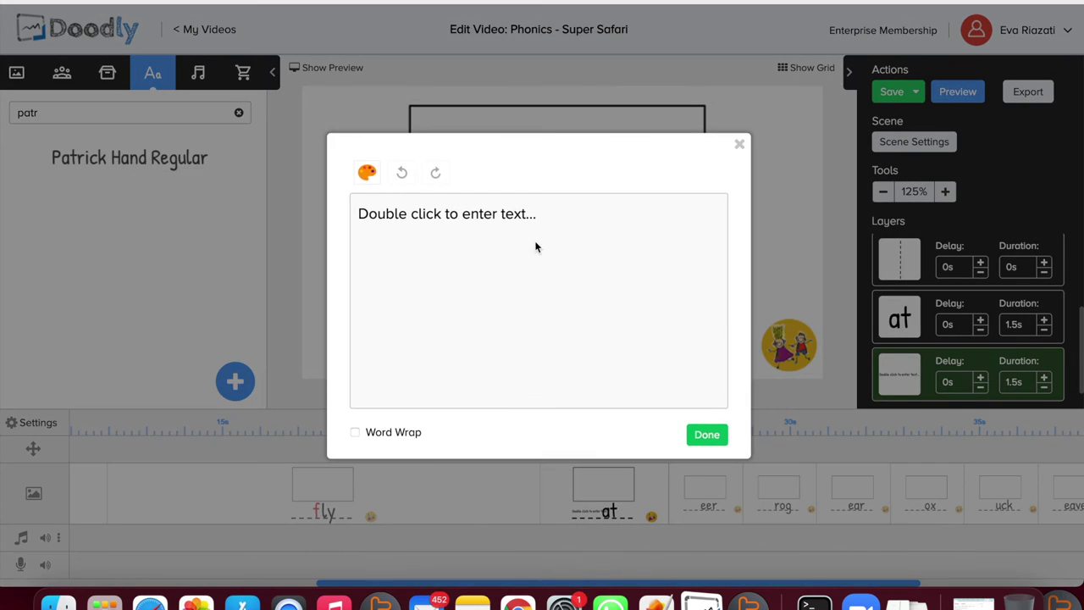
drag(536, 246, 223, 208)
text(B)
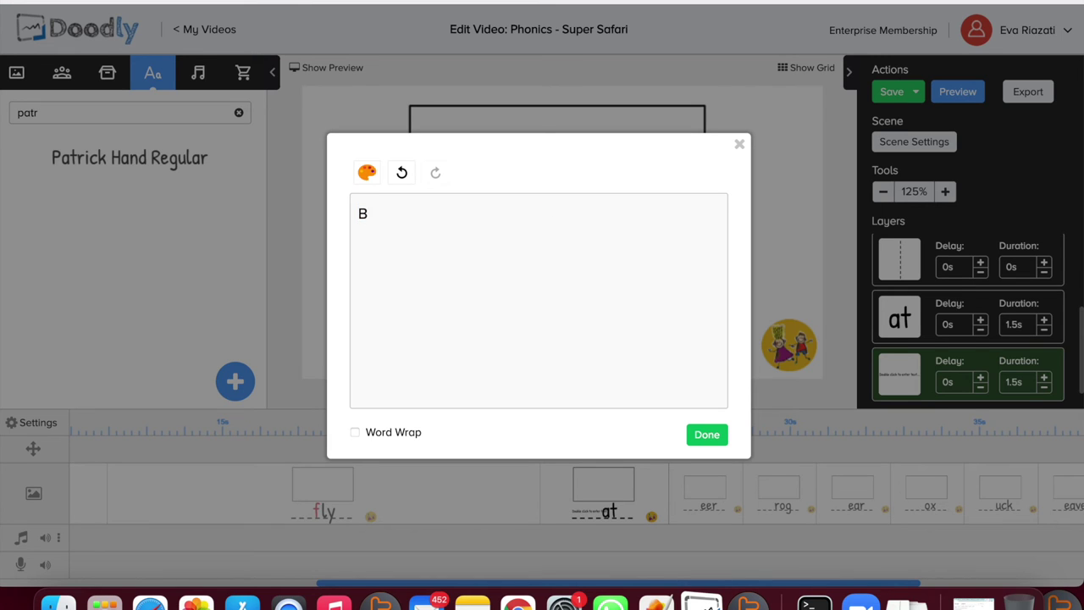
key(BackSpace)
drag(379, 214, 330, 213)
click(366, 173)
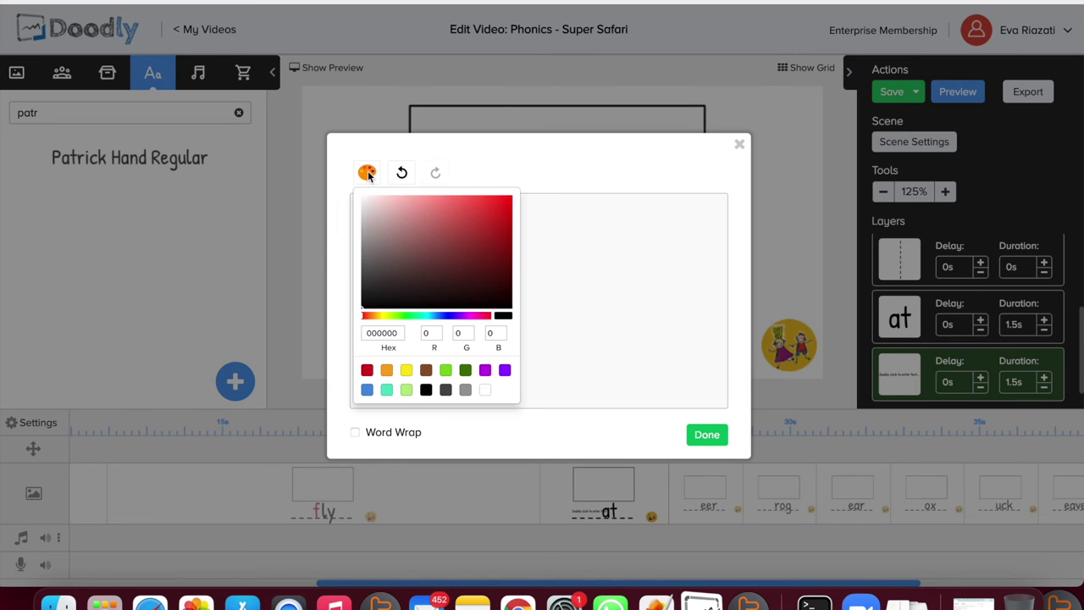
click(366, 372)
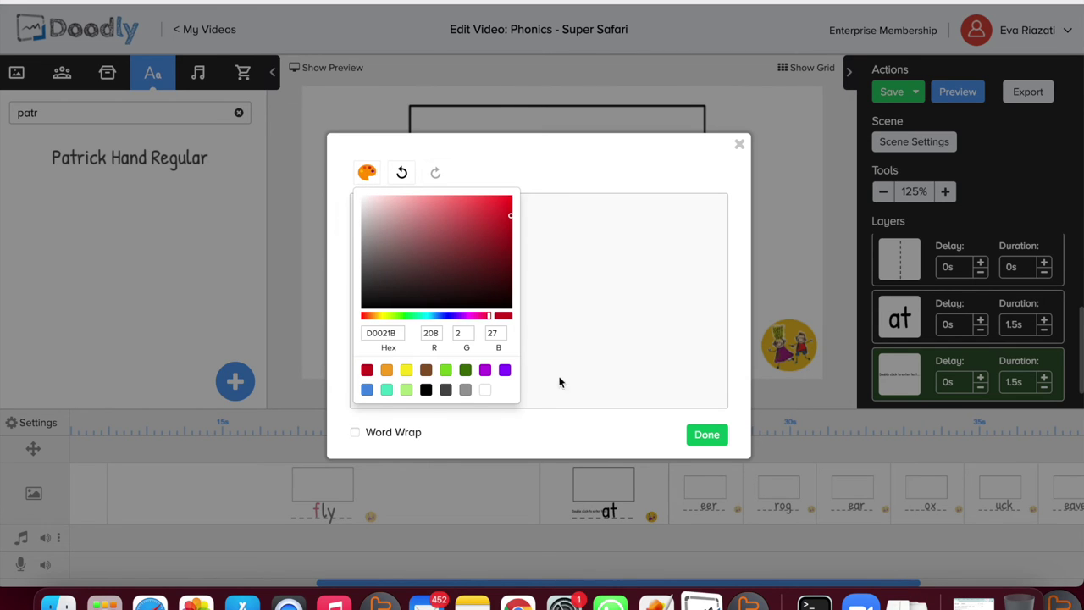
click(709, 435)
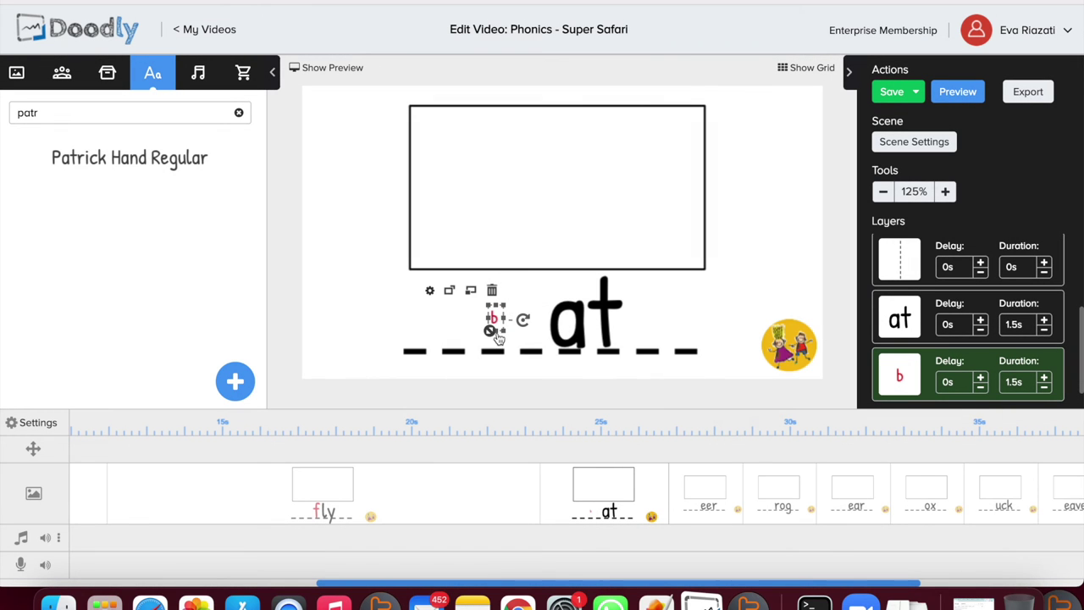
Step: Resize the red b and place it on the dashed line before at, spelling bat
drag(503, 308, 618, 206)
drag(530, 262, 523, 316)
drag(569, 236, 558, 249)
drag(522, 299, 530, 290)
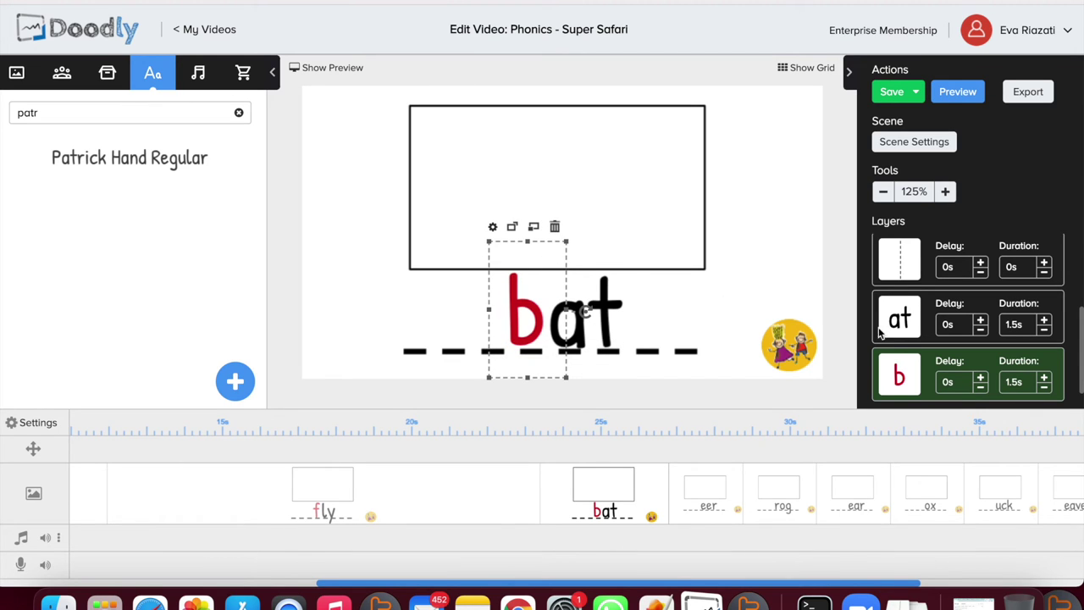
Step: Delay the red b by 6s
click(980, 377)
click(981, 377)
click(980, 377)
click(980, 377)
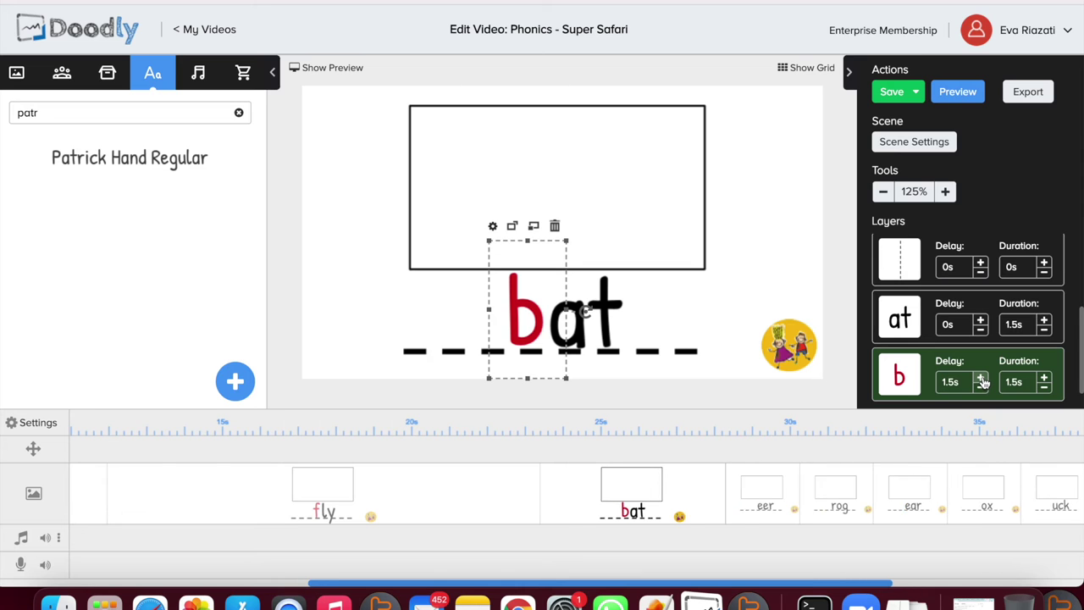
click(980, 377)
click(980, 377)
click(980, 379)
click(980, 378)
click(980, 378)
click(981, 378)
click(980, 379)
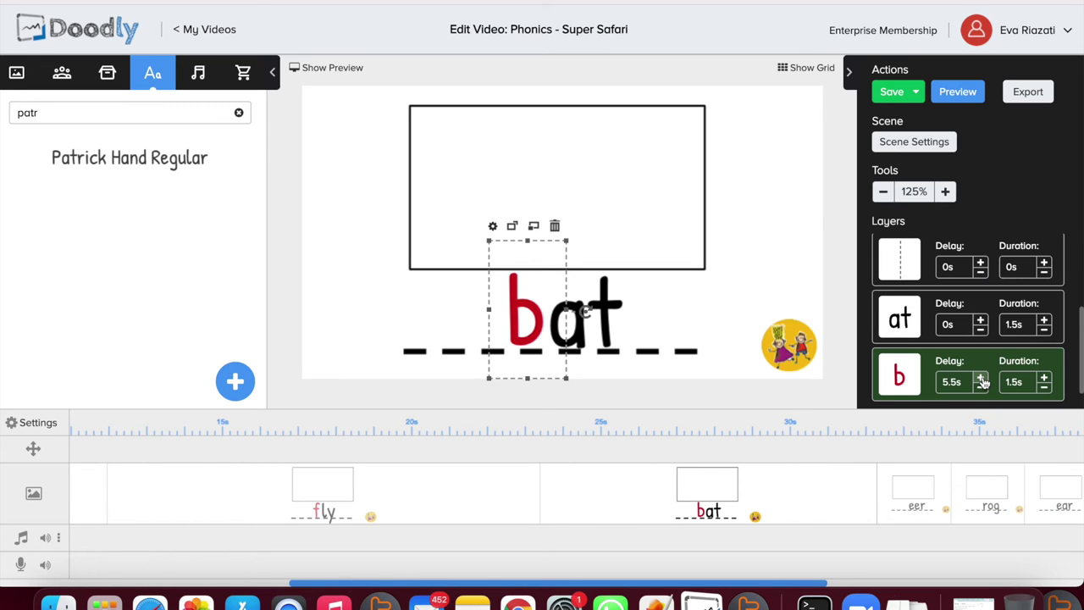
click(981, 379)
Step: Apply the bat scene's settings with a 4.5s end pause
click(920, 146)
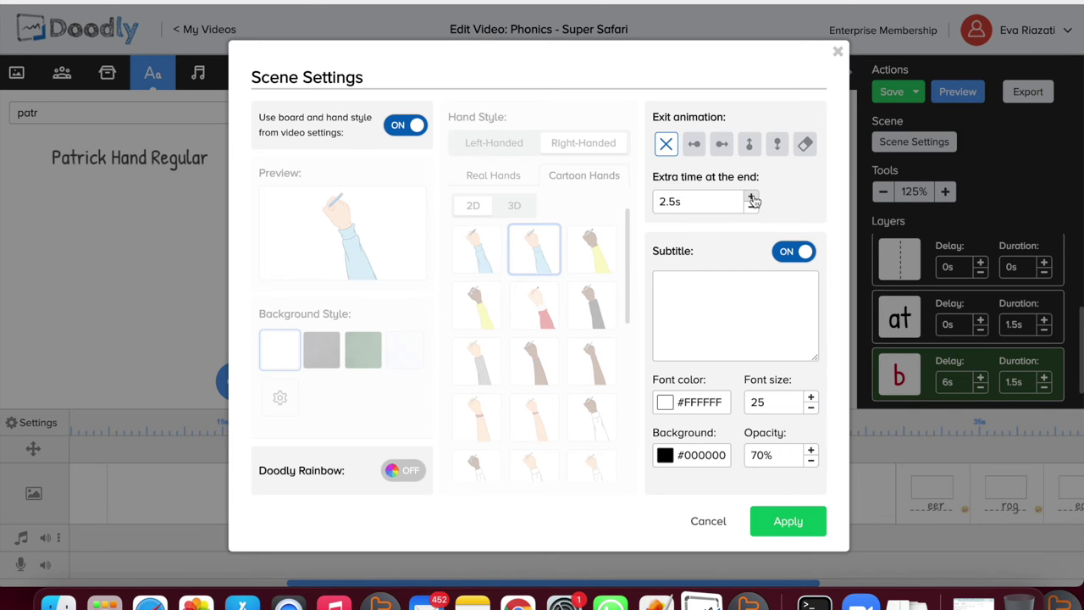
click(788, 521)
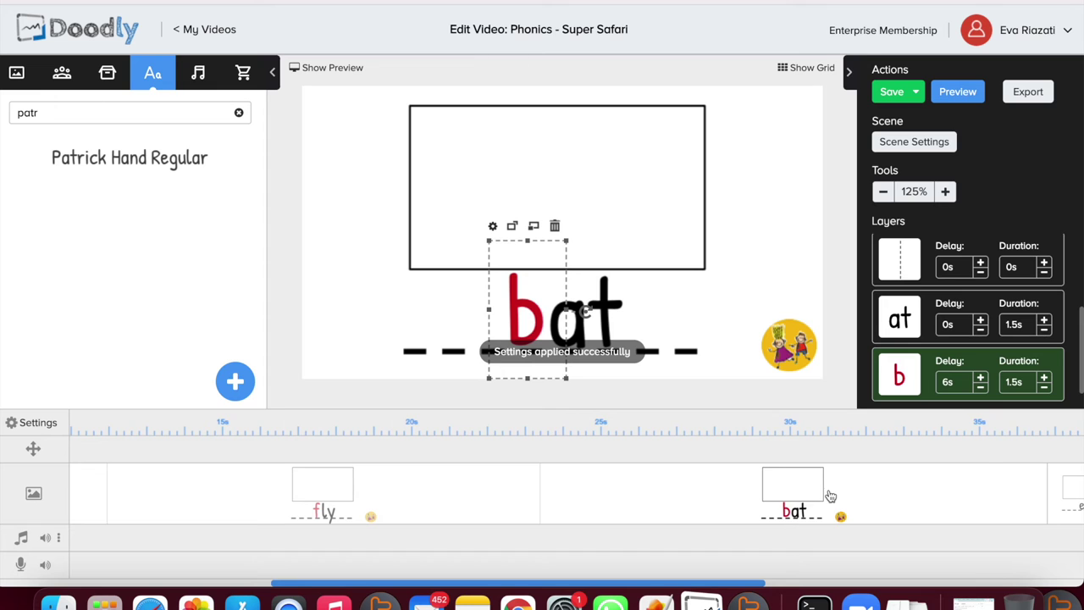
click(1054, 504)
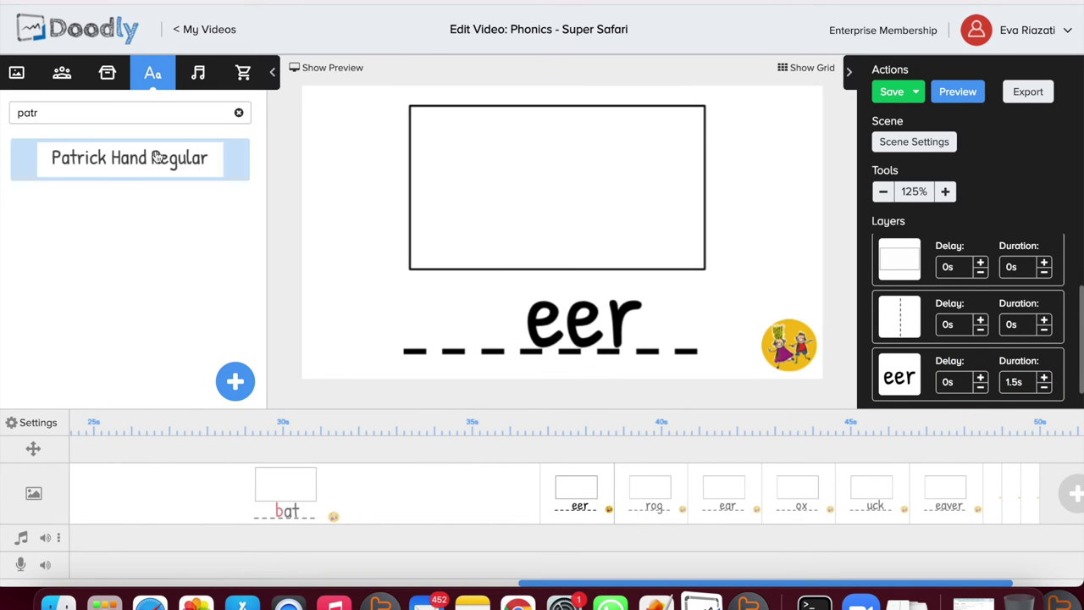
Step: Add a red Patrick Hand Regular d to the eer slide
drag(129, 158, 475, 308)
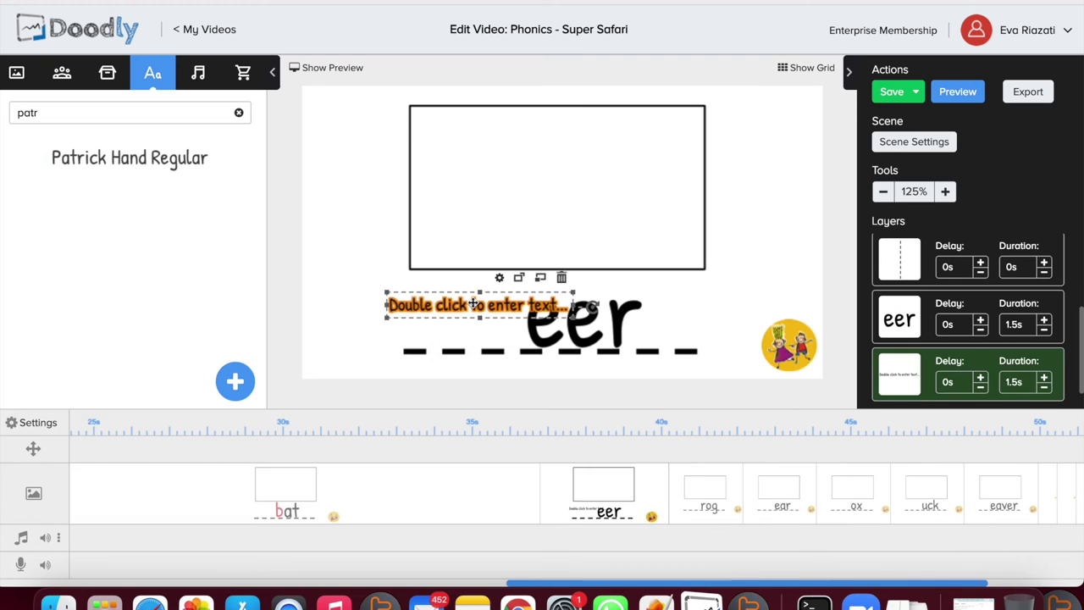
double_click(473, 307)
drag(558, 235, 265, 210)
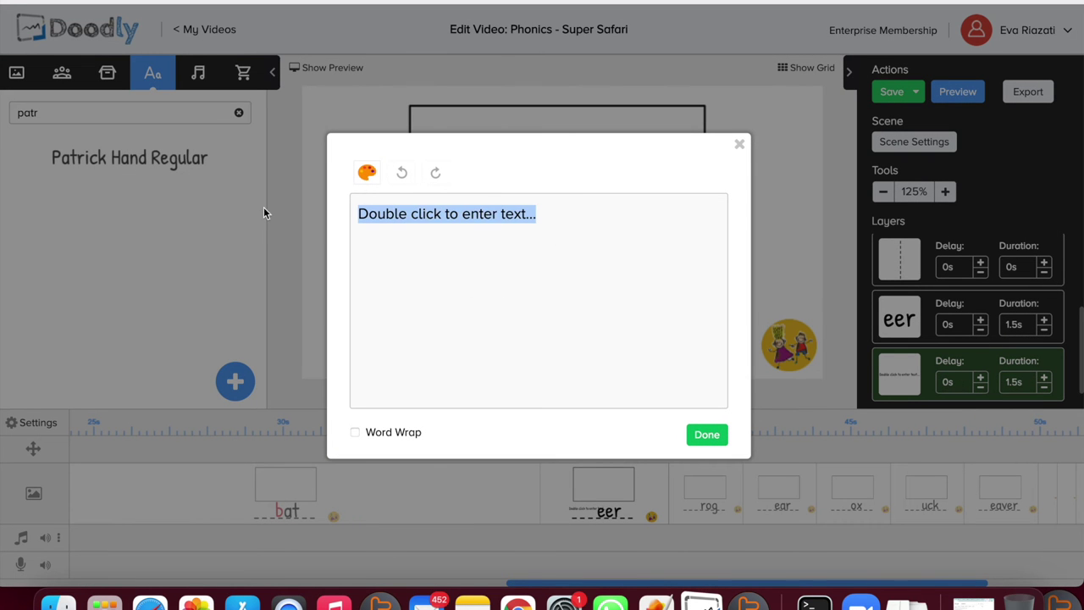
text(d)
drag(373, 215, 327, 213)
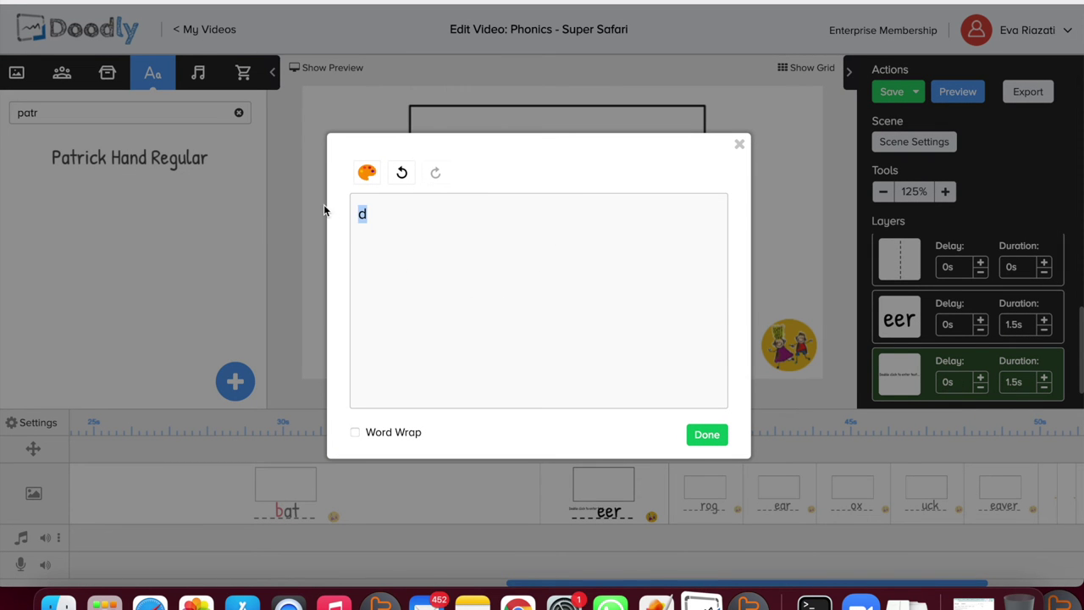
click(364, 174)
click(367, 371)
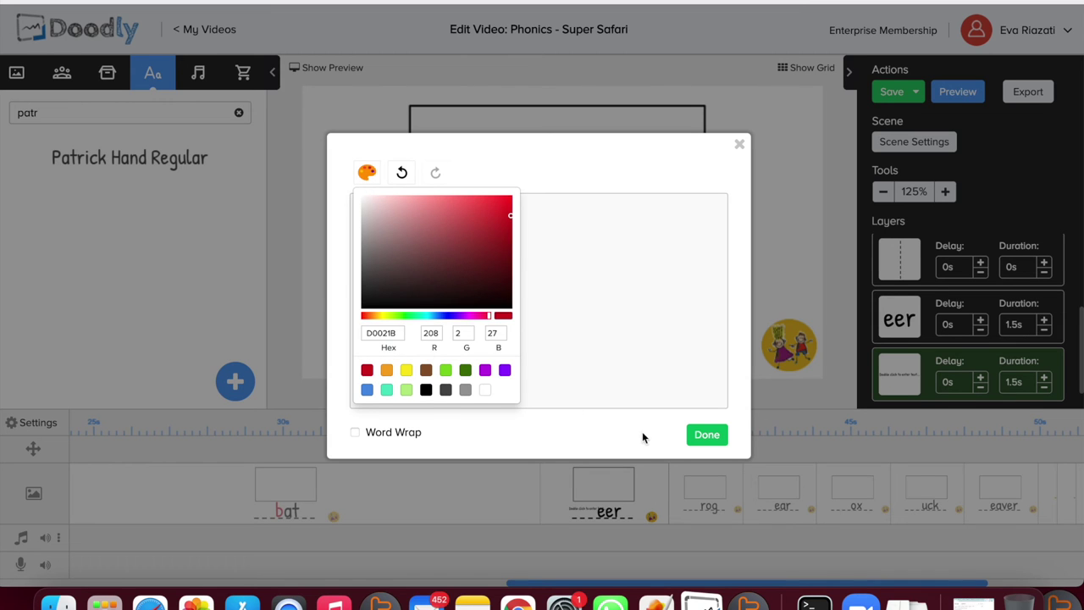
click(707, 437)
click(707, 436)
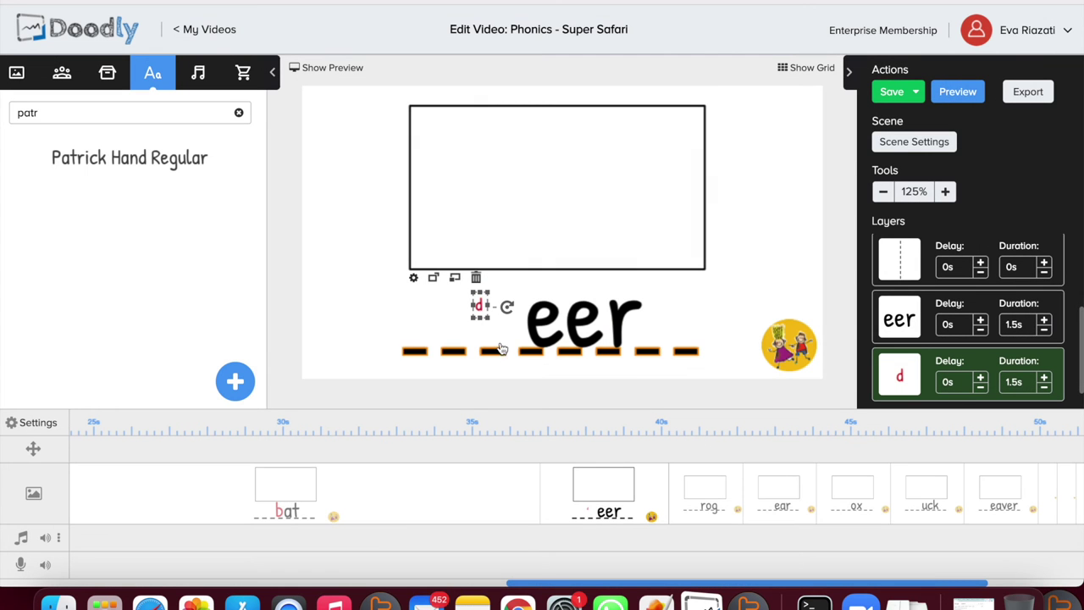
Step: Enlarge the red d and place it on the dashed line before eer, spelling deer
drag(474, 320, 423, 386)
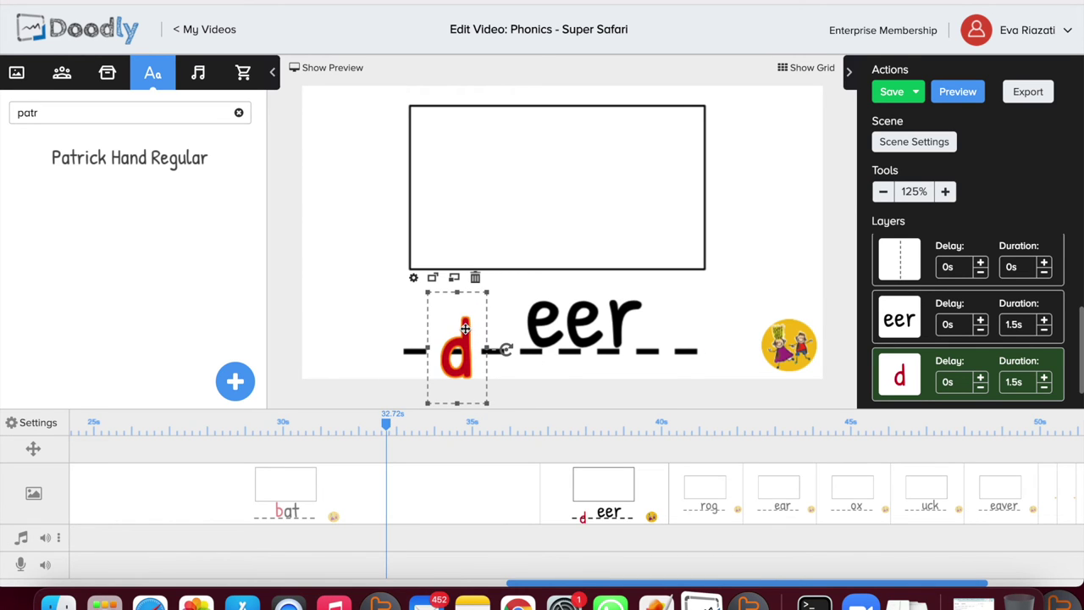
drag(467, 328, 543, 239)
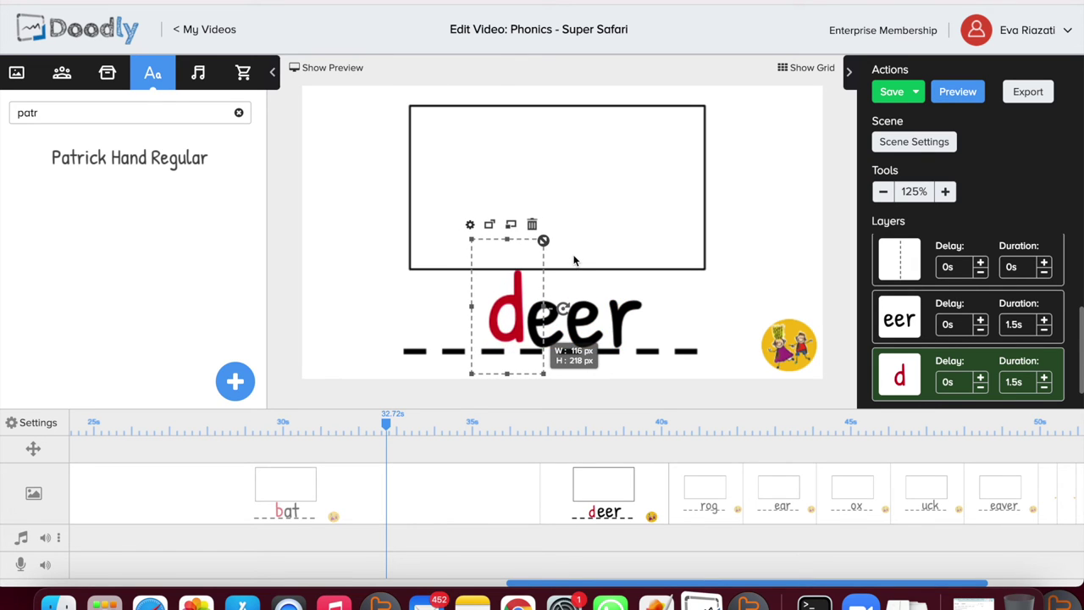
click(583, 252)
drag(506, 327, 505, 332)
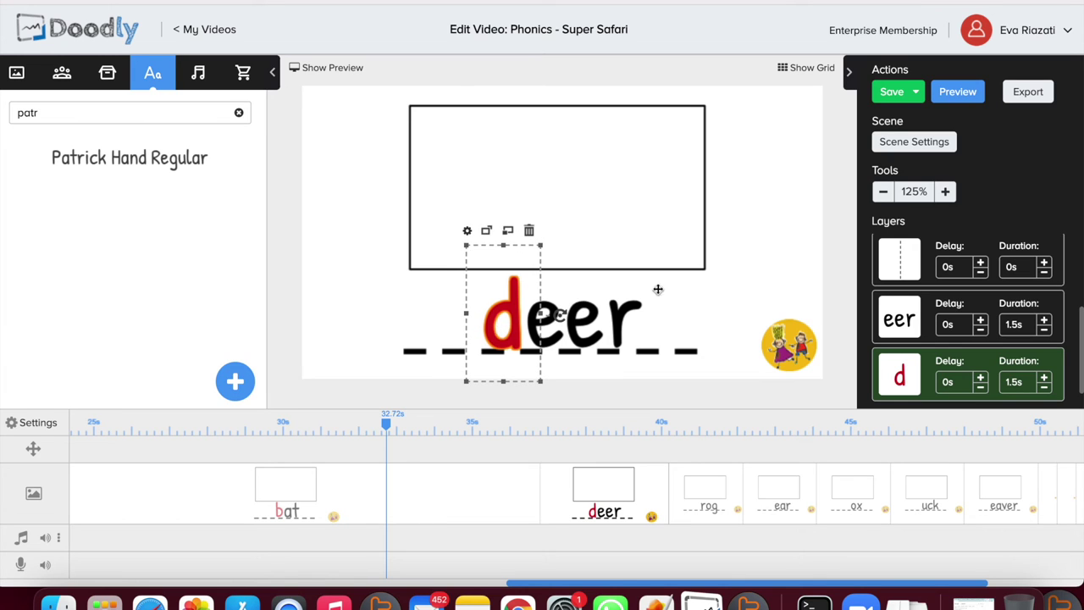
click(754, 276)
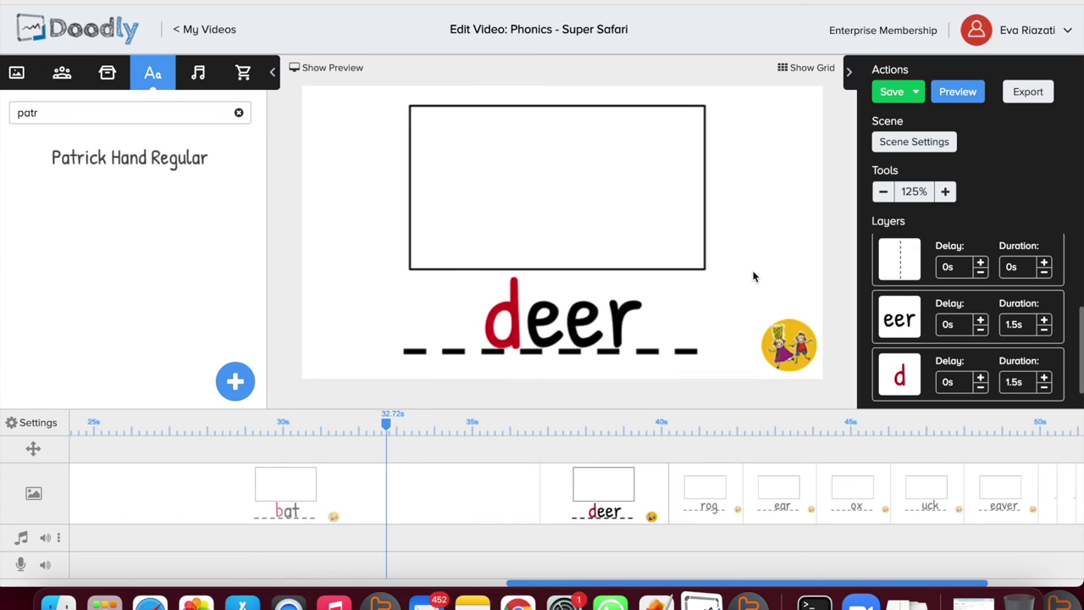
Step: Raise the red d's delay to 5.5s
click(981, 380)
click(981, 380)
click(980, 380)
click(981, 381)
click(981, 381)
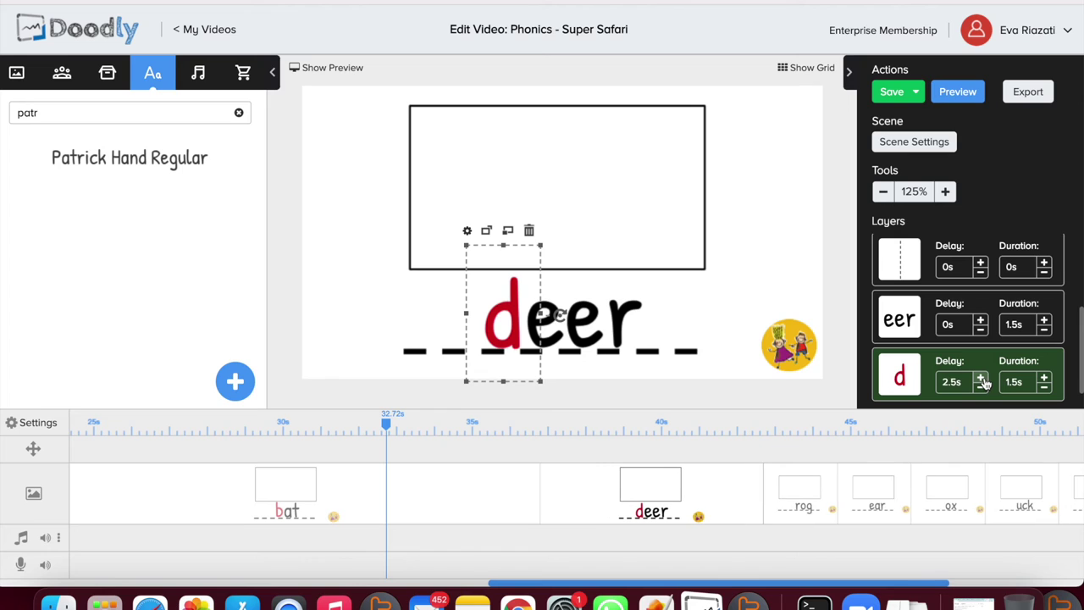
click(981, 380)
click(981, 380)
click(981, 379)
click(981, 379)
click(981, 379)
click(981, 379)
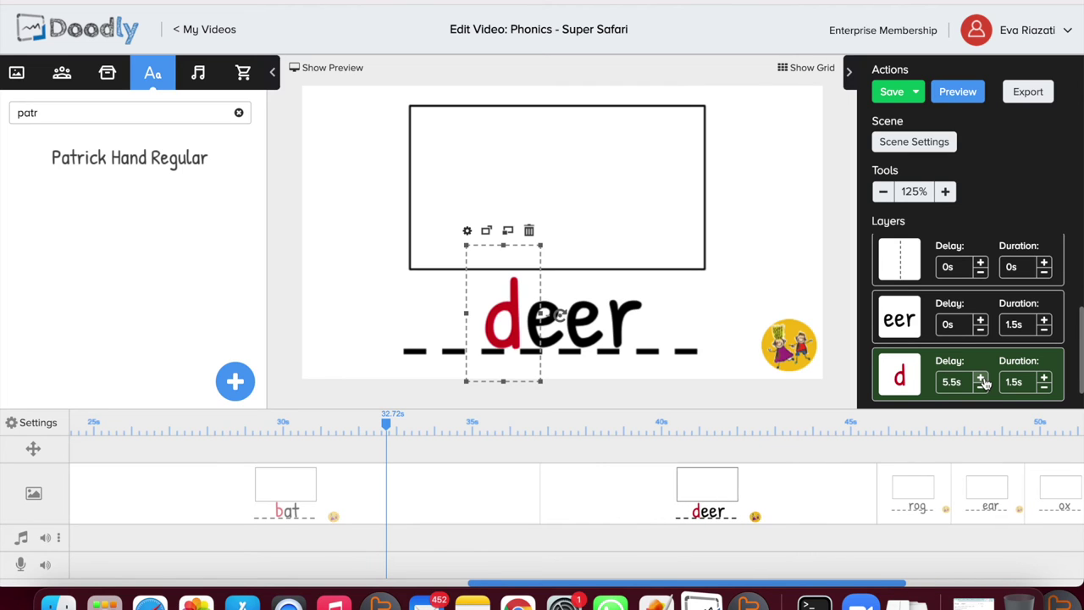
click(981, 379)
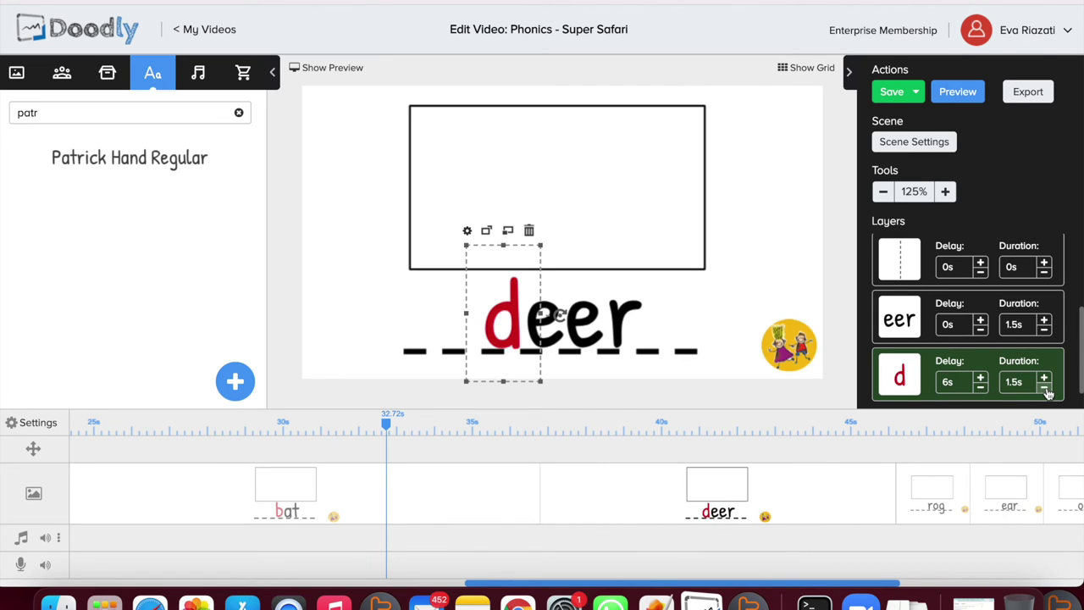
Step: Give the deer scene 4s of extra time at its end
click(936, 143)
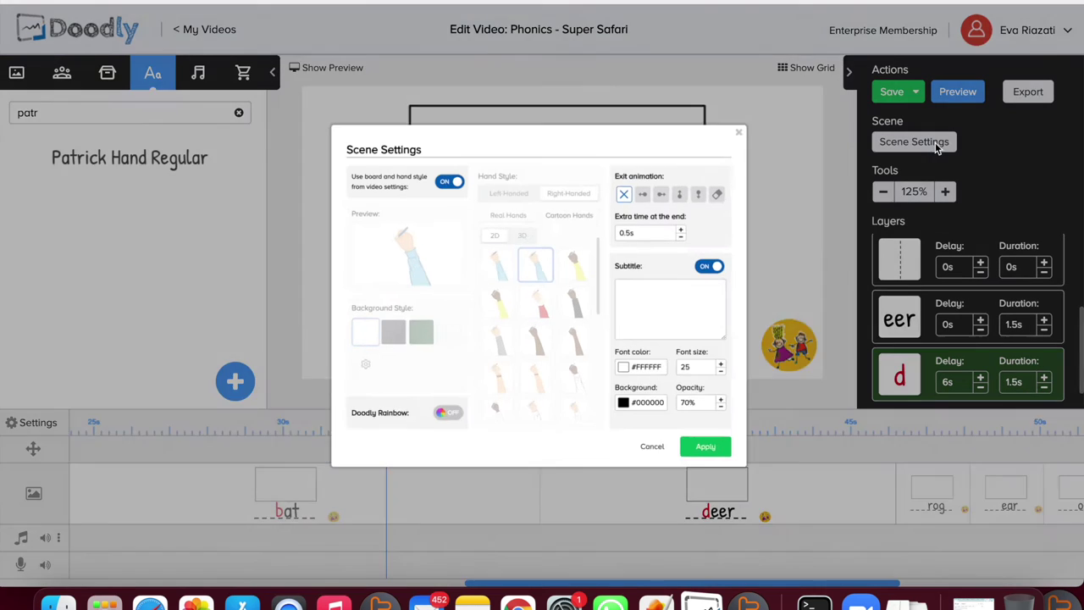
click(751, 198)
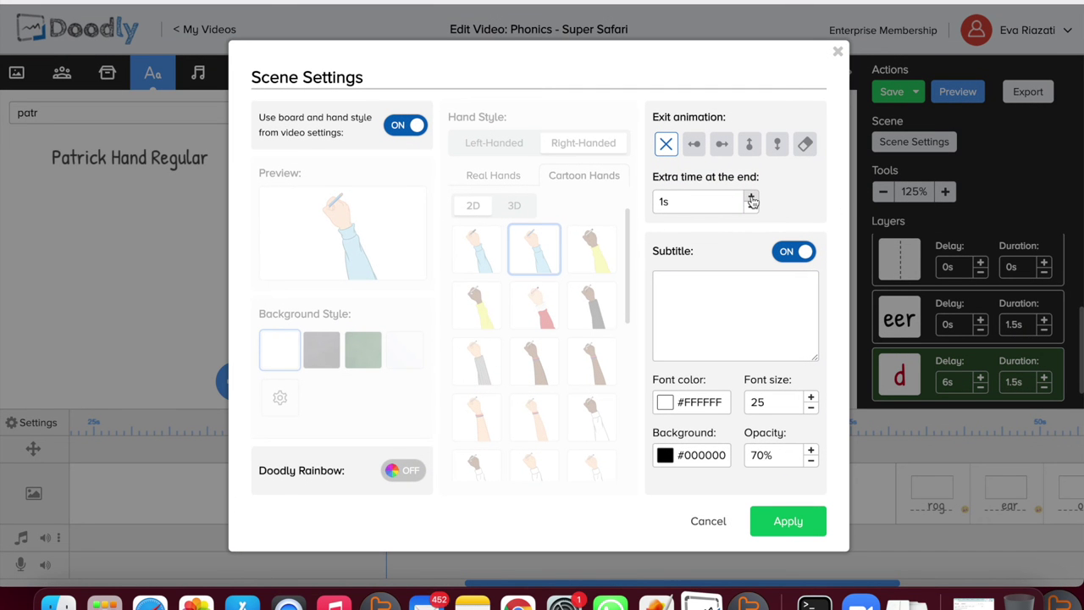
click(752, 198)
click(752, 199)
click(752, 198)
click(751, 198)
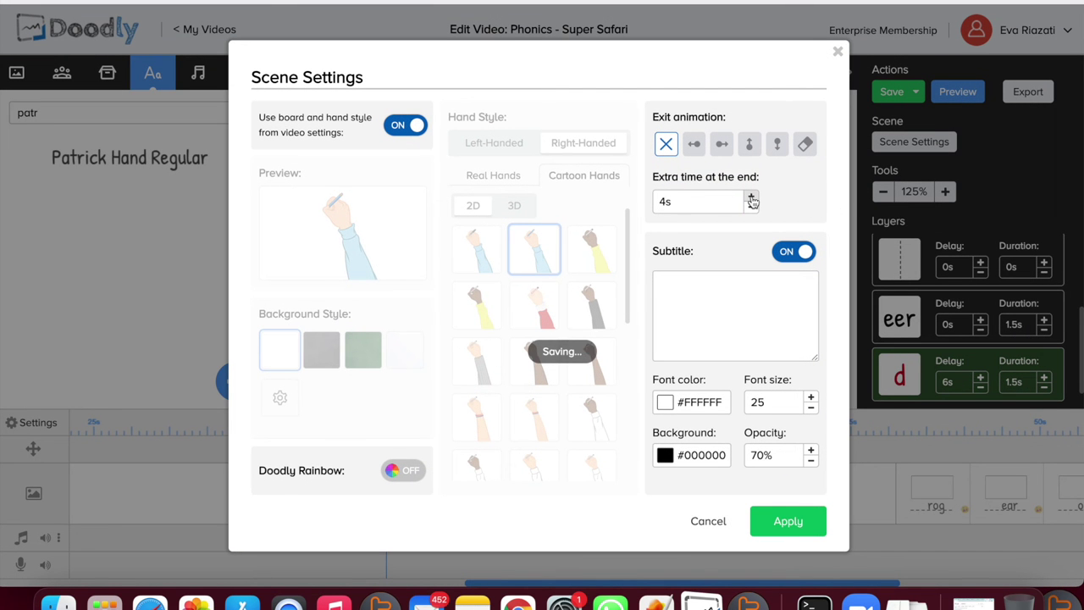
click(784, 521)
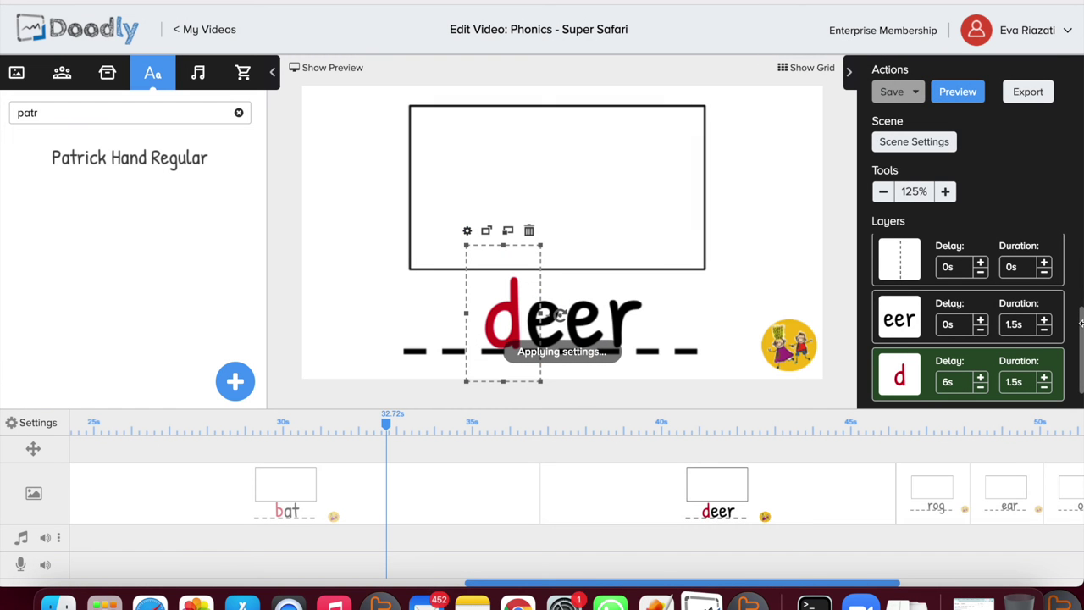
Step: Set the eer layer in deer and the at layer in bat to 0s duration
click(1046, 331)
click(1046, 330)
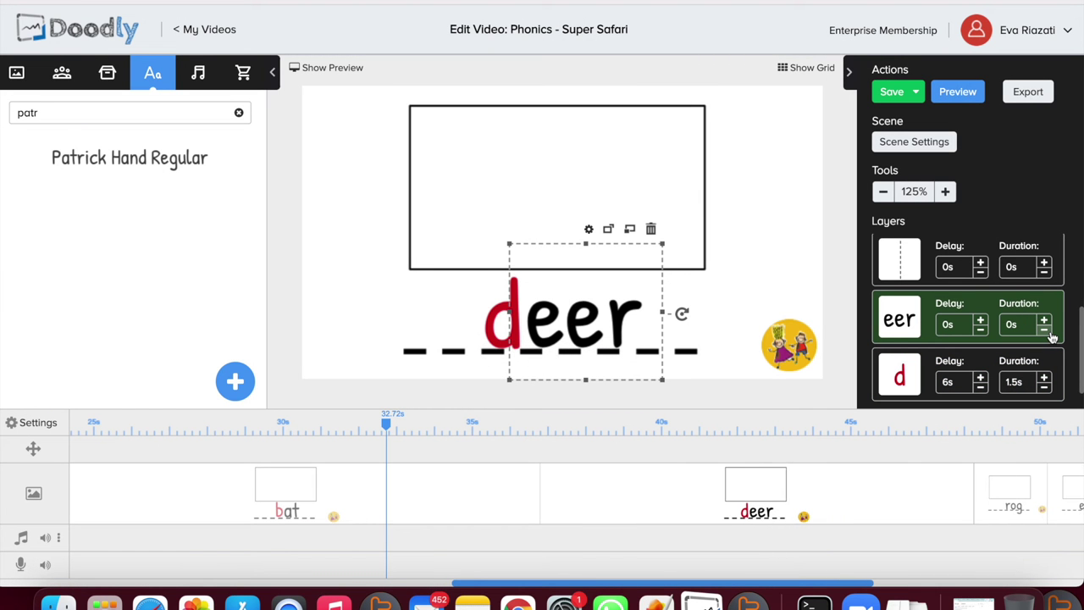
click(449, 503)
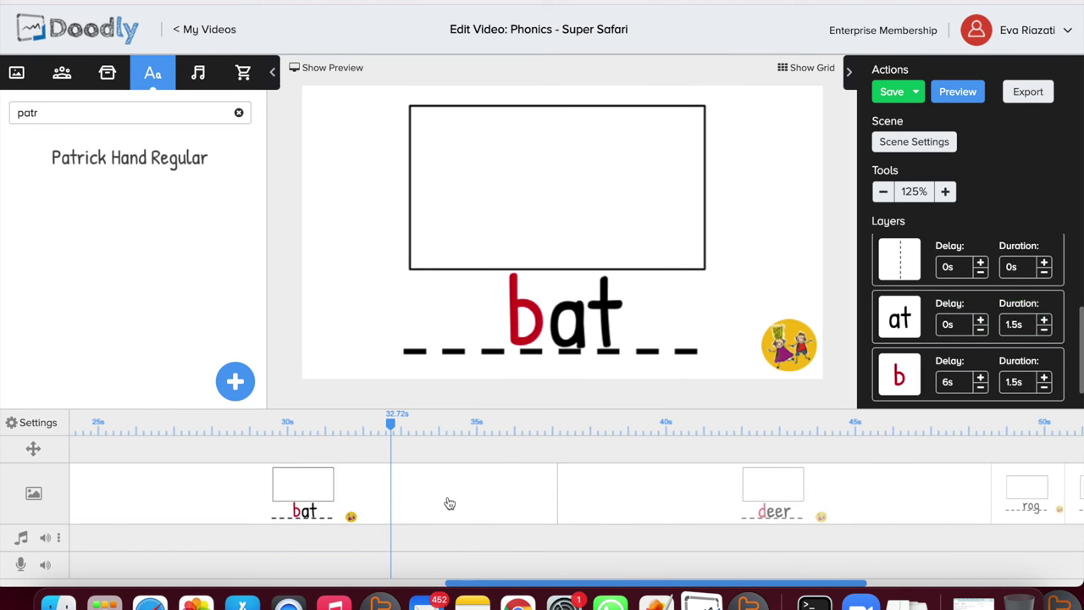
click(1045, 330)
click(1045, 330)
click(1045, 331)
click(1045, 330)
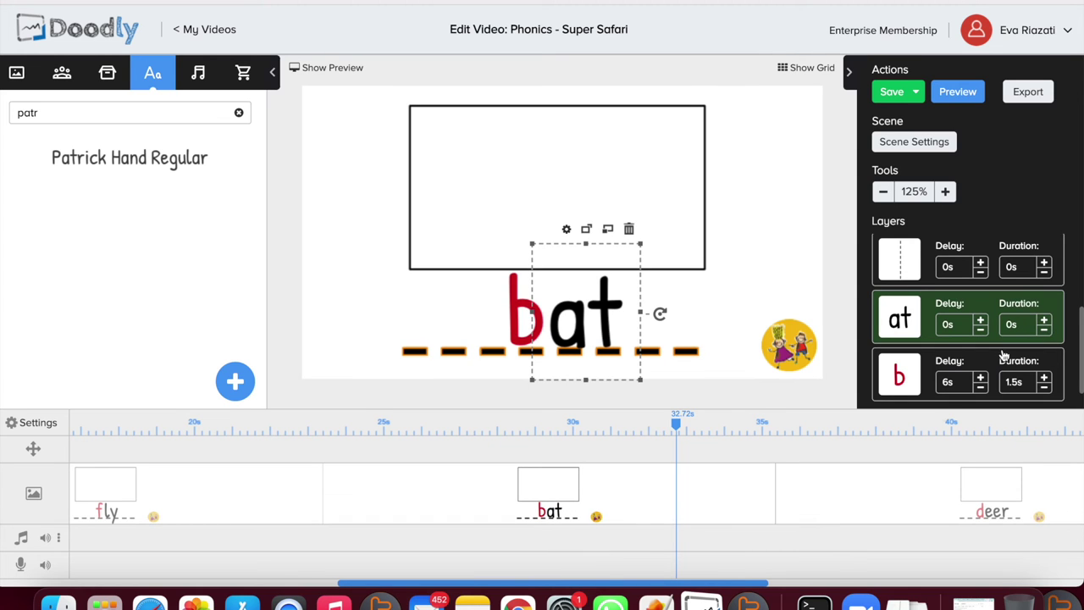
click(901, 473)
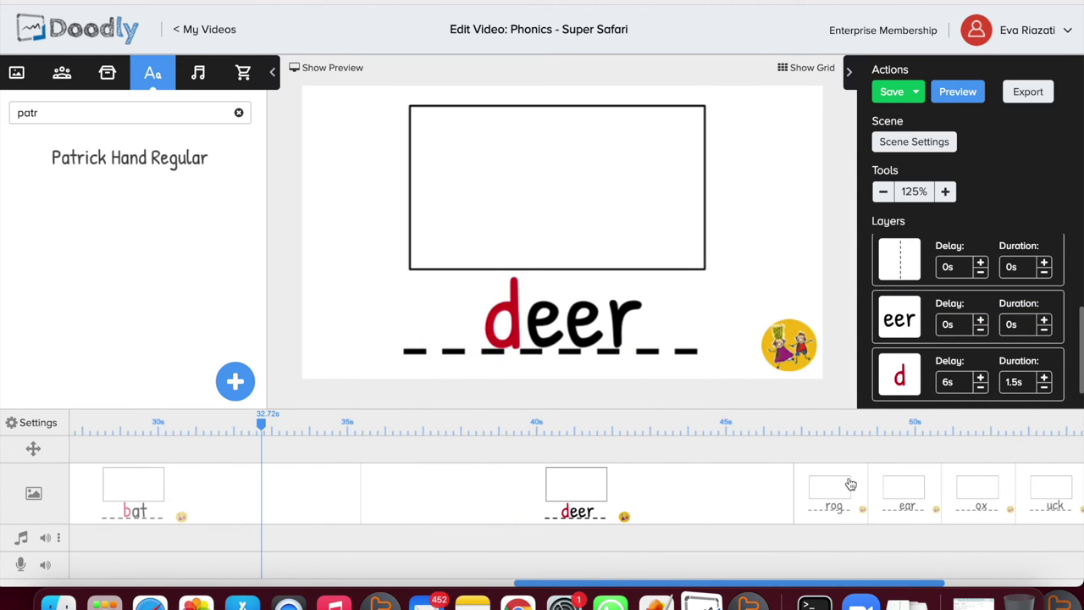
click(850, 484)
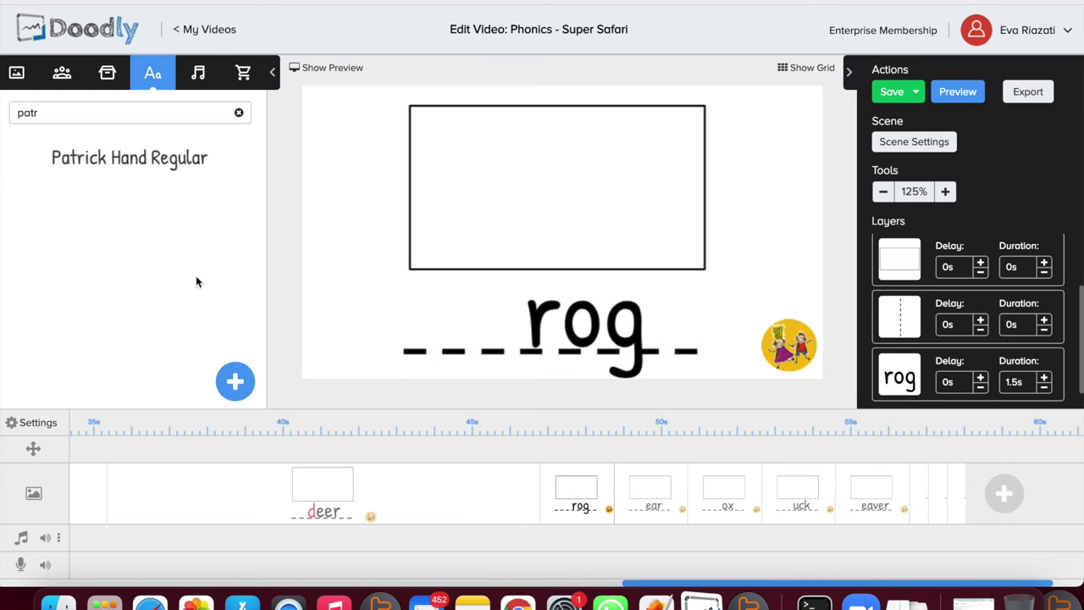
Step: Add a red Patrick Hand Regular 'f' text element to the rog slide
drag(126, 149, 458, 321)
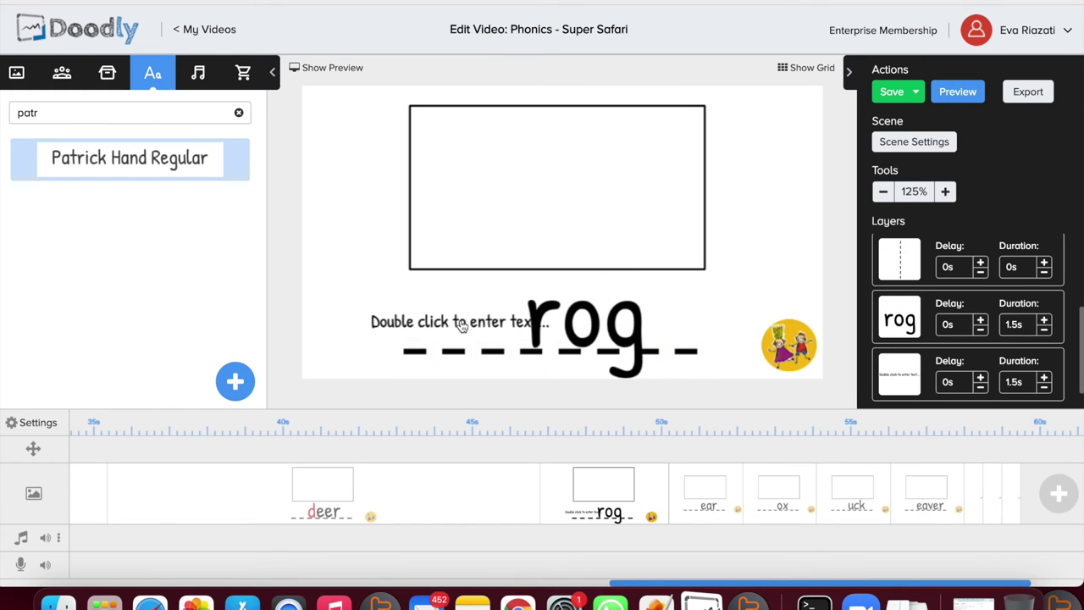
double_click(460, 322)
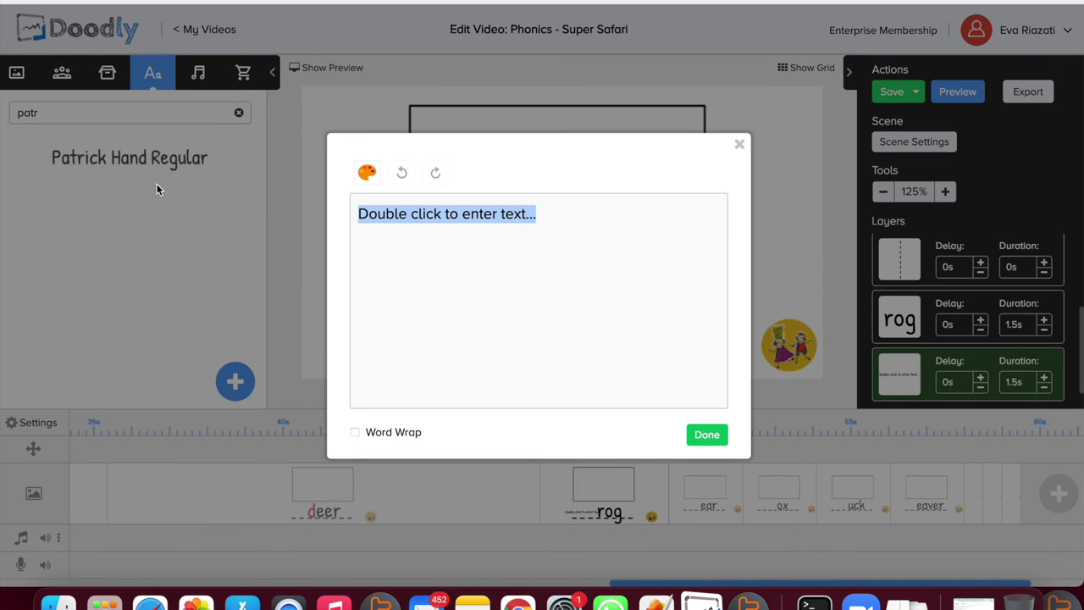
text(f)
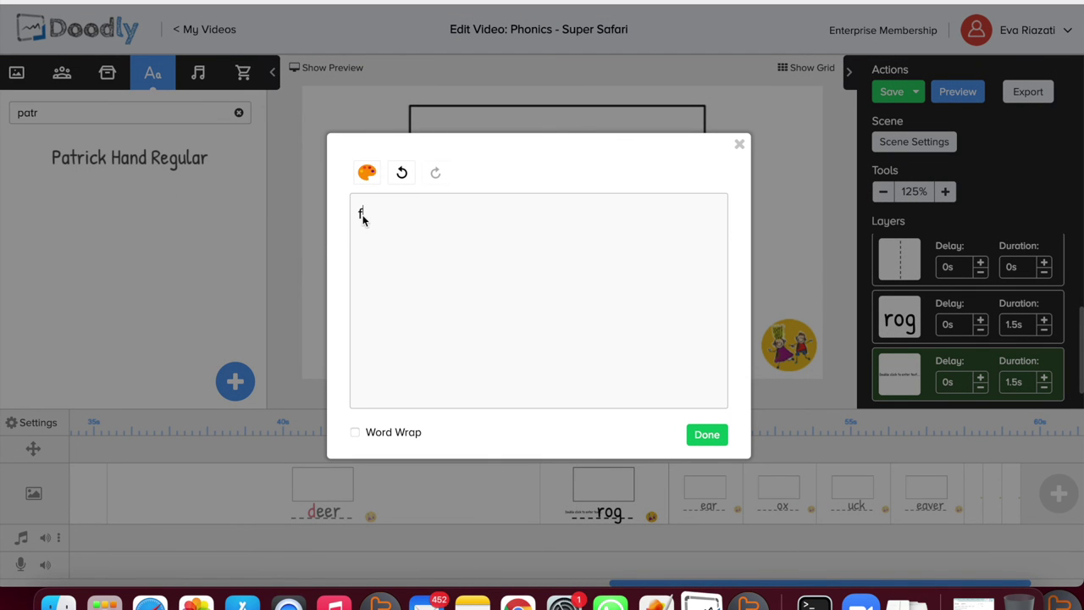
click(370, 176)
click(369, 372)
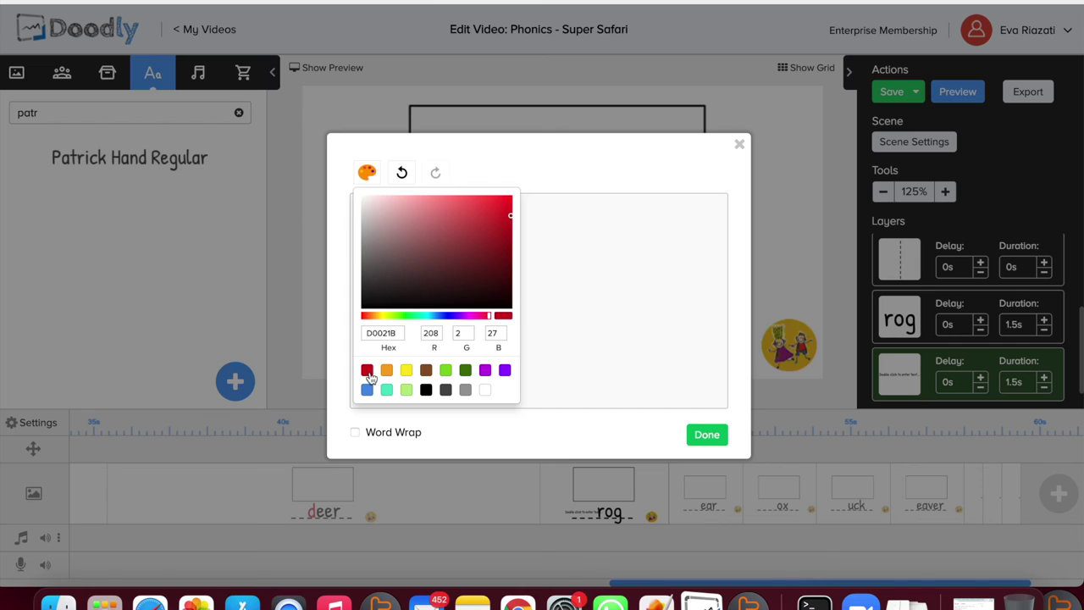
click(705, 435)
click(705, 435)
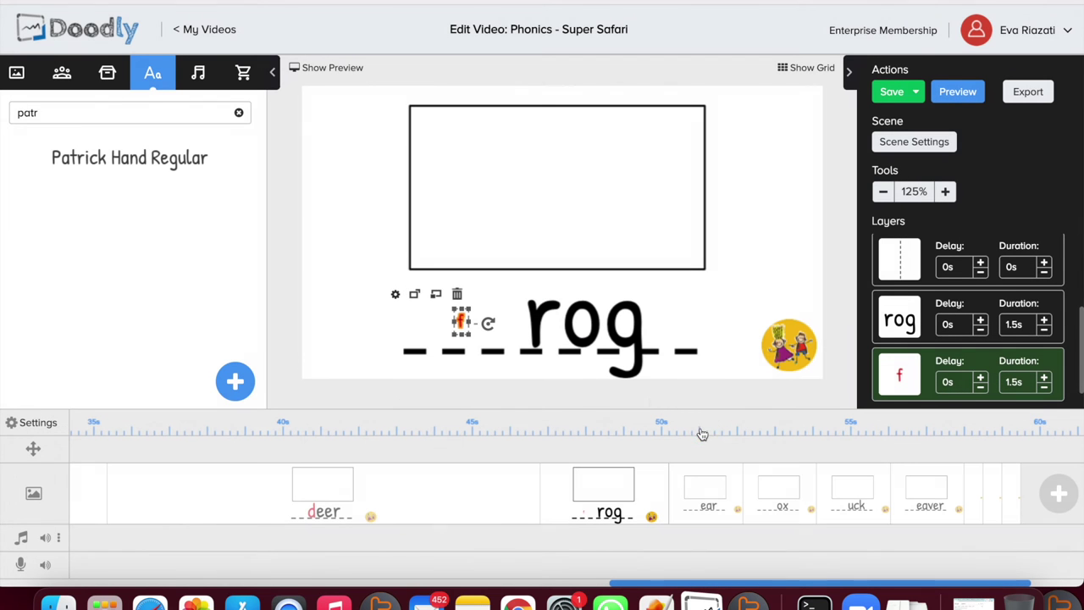
Step: Enlarge the red f and place it just before rog, spelling frog
drag(473, 312, 571, 223)
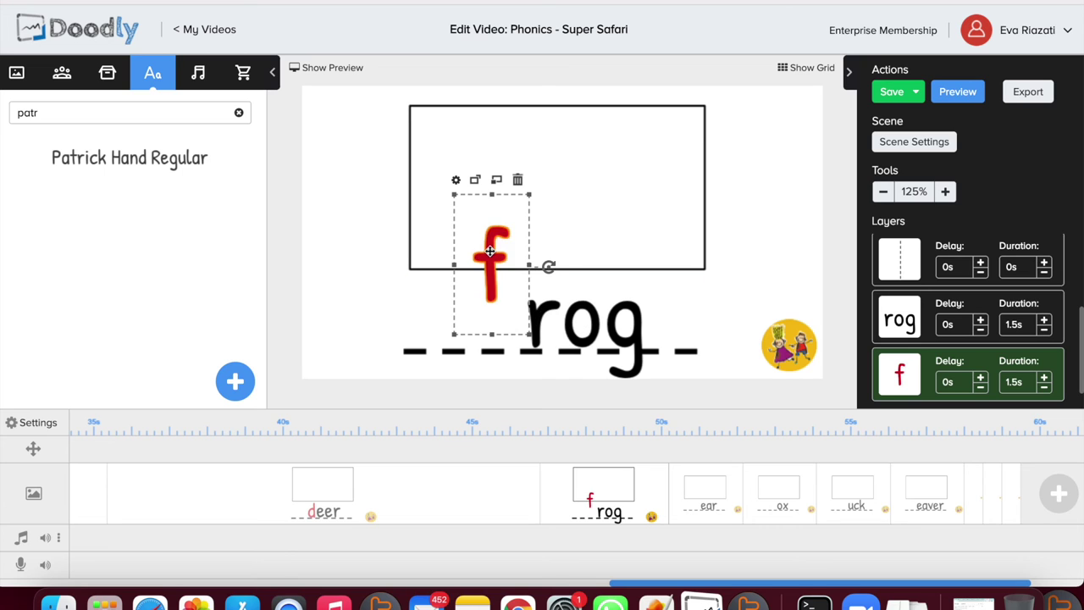
drag(491, 253, 504, 300)
click(693, 301)
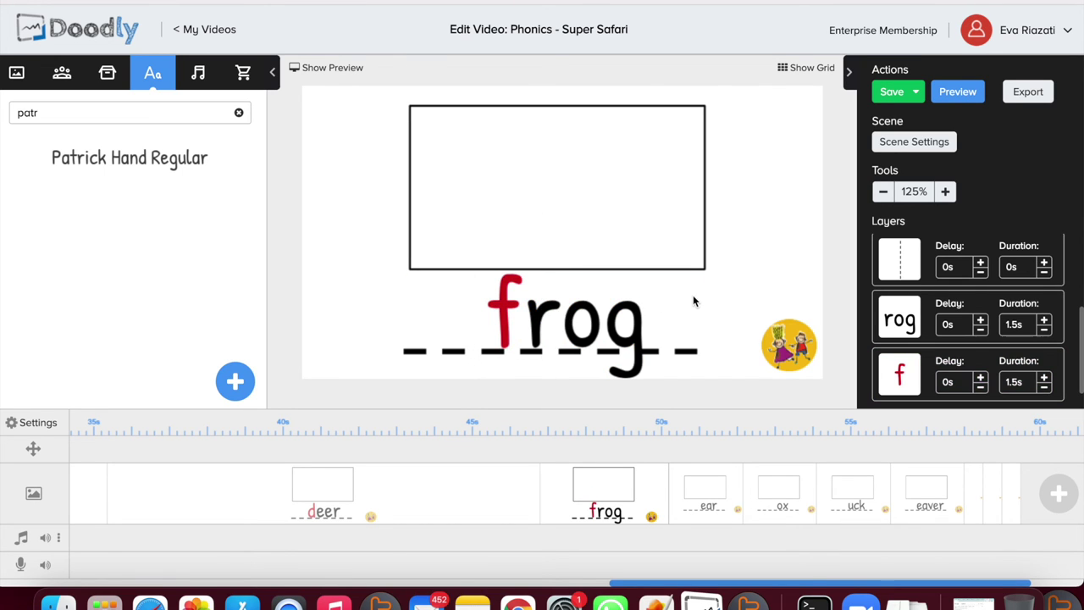
Step: Delay the f by 6s, set rog's duration to 0s, and apply the scene settings
click(980, 381)
click(980, 381)
click(980, 381)
click(980, 381)
click(980, 382)
click(981, 381)
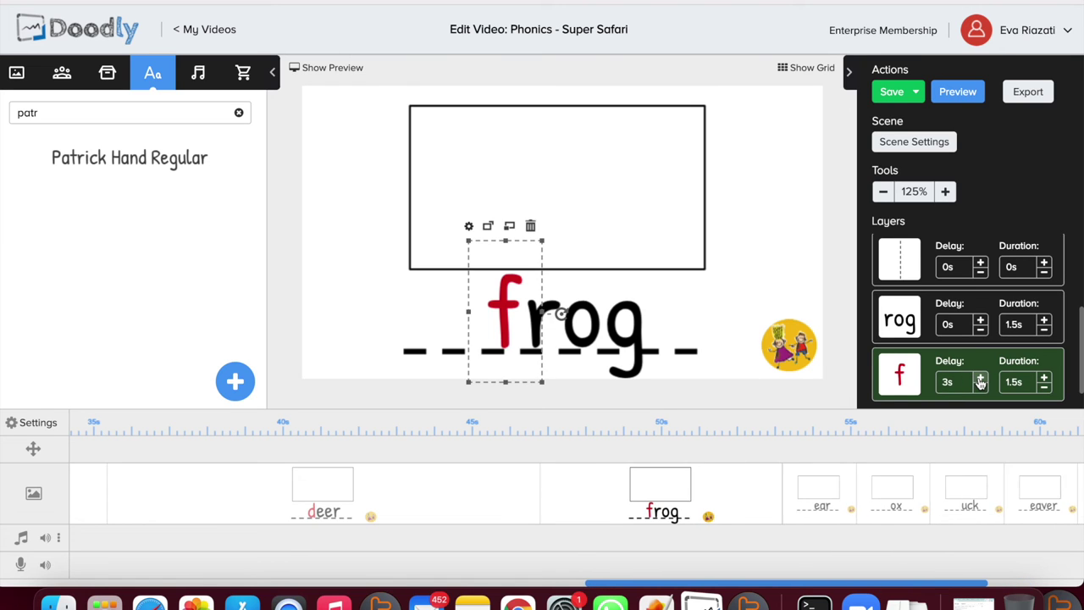
click(980, 381)
click(980, 382)
click(981, 382)
click(980, 381)
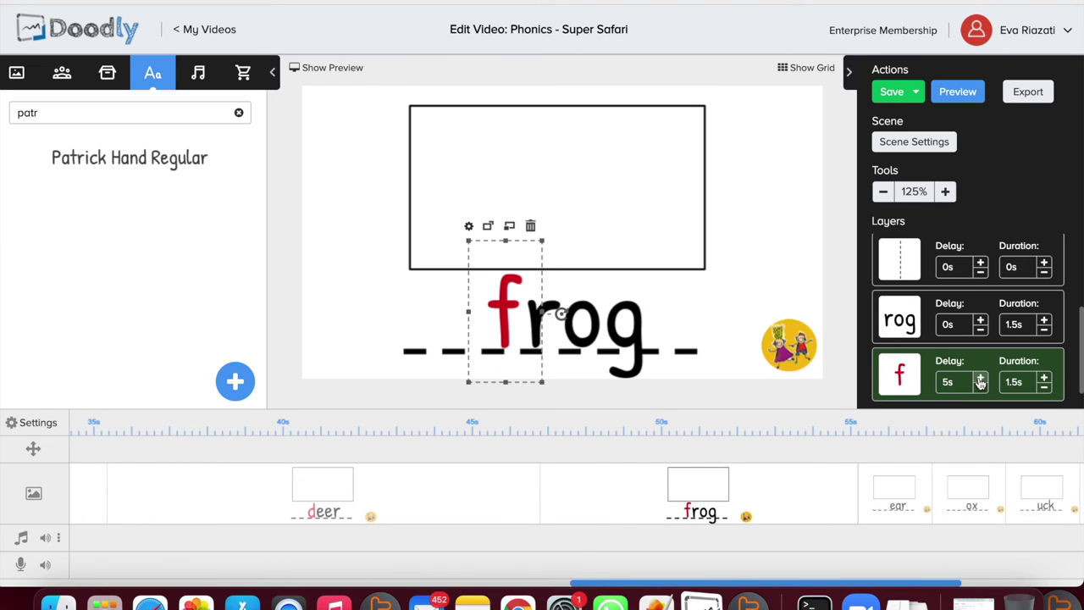
click(980, 382)
click(980, 382)
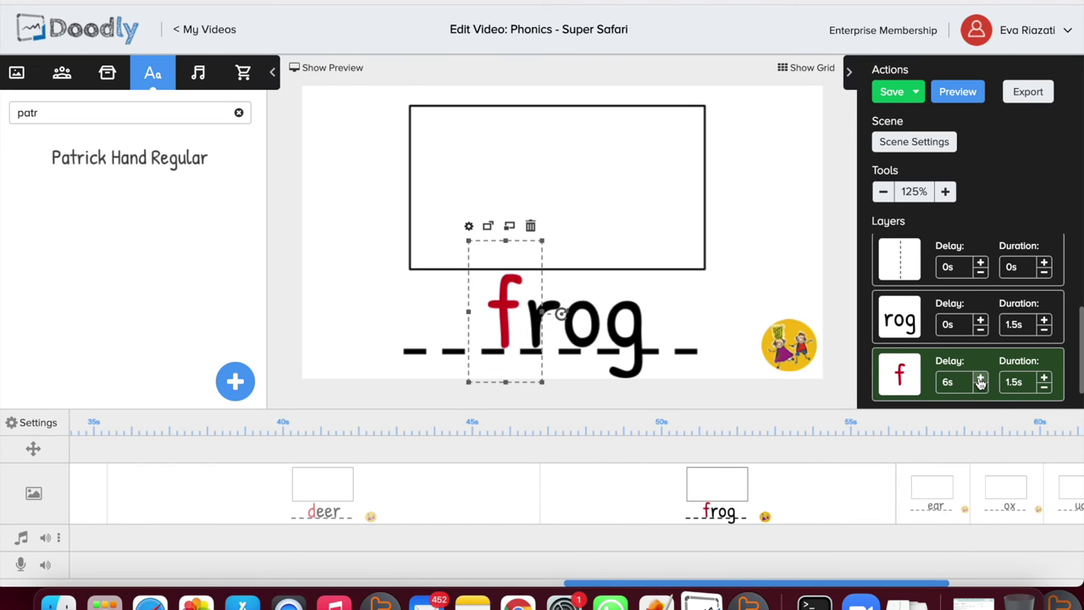
click(1046, 330)
click(1045, 331)
click(1045, 331)
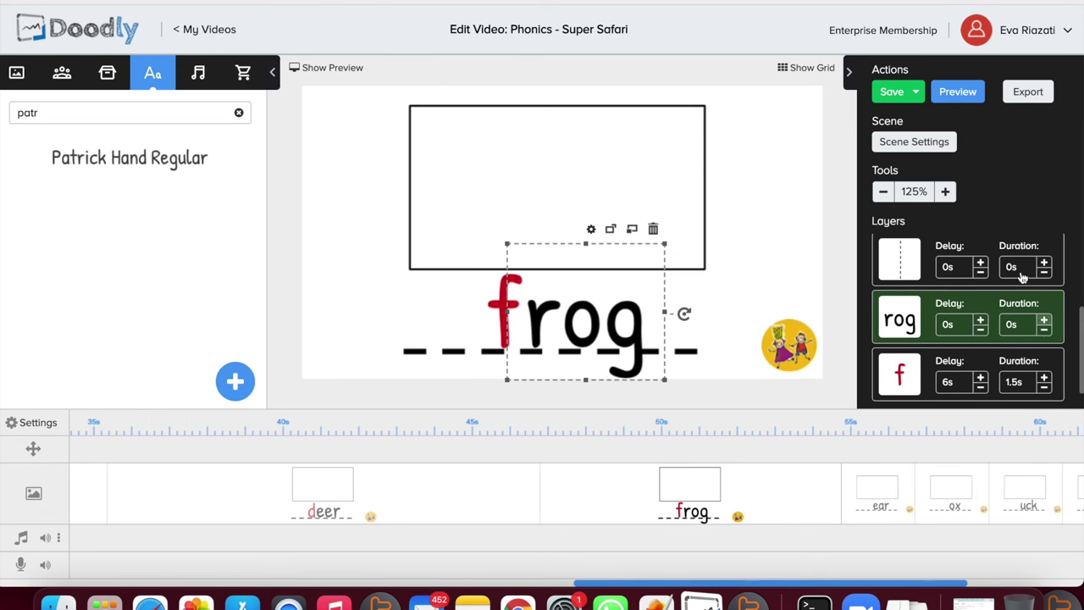
click(914, 142)
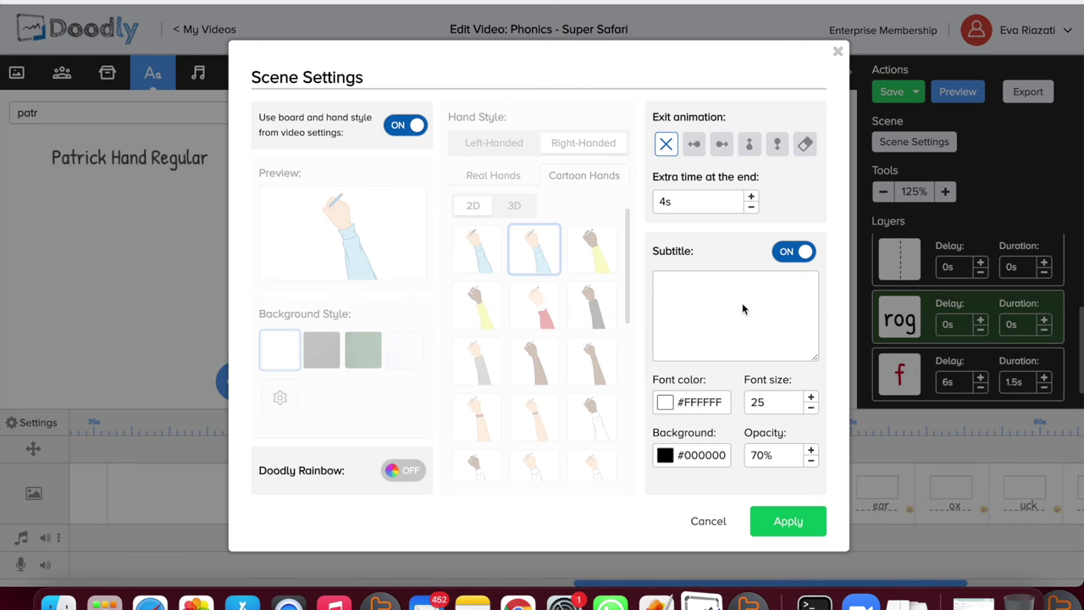
click(781, 523)
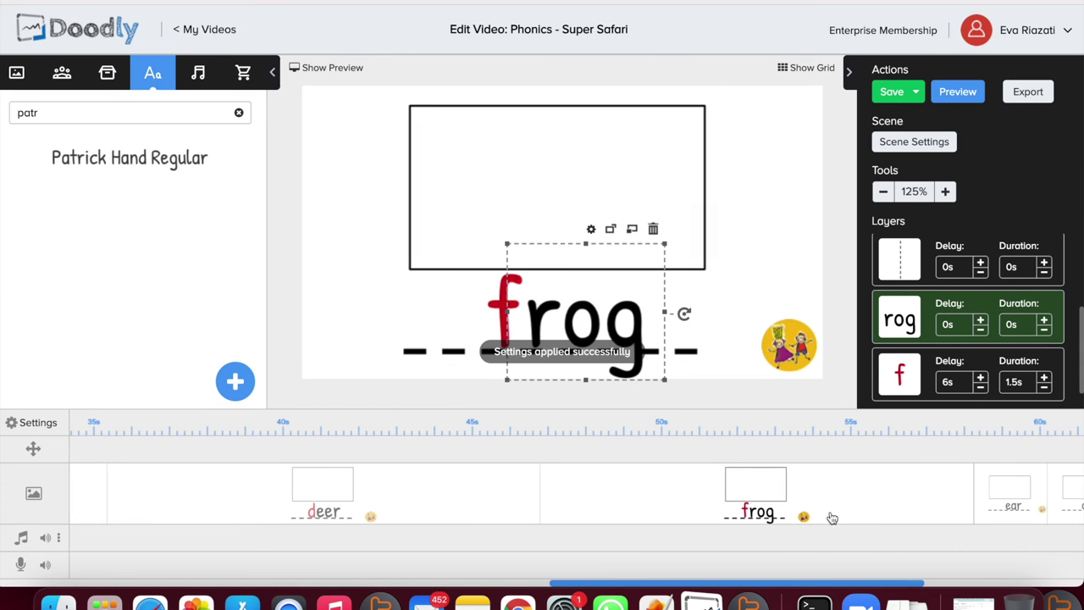
Step: On the ear scene, add a red Patrick Hand Regular 'b' text element
click(1004, 488)
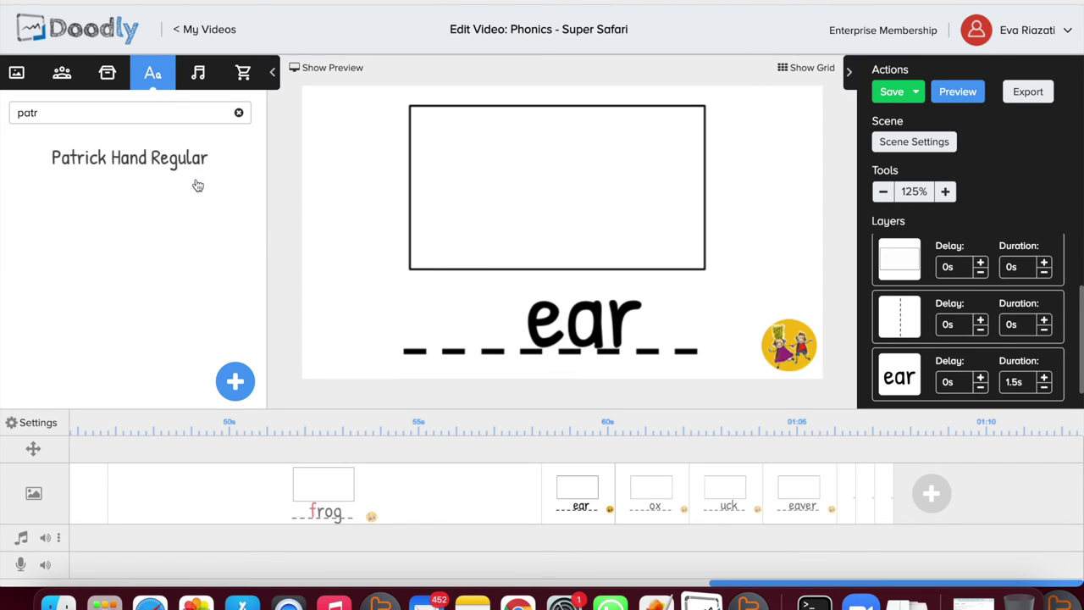
drag(187, 170, 487, 326)
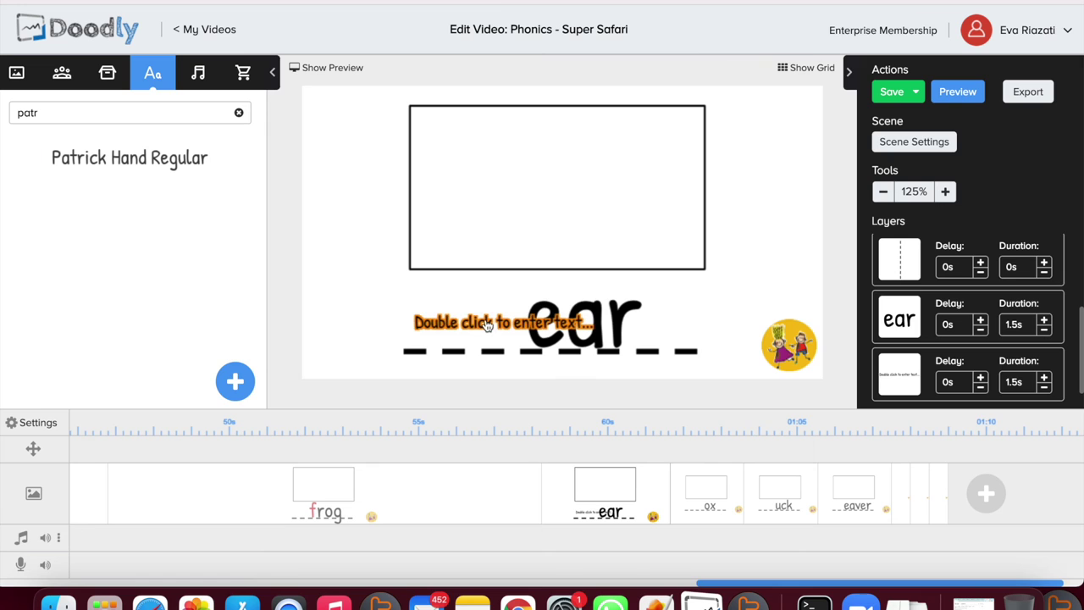
double_click(488, 326)
drag(542, 217, 292, 214)
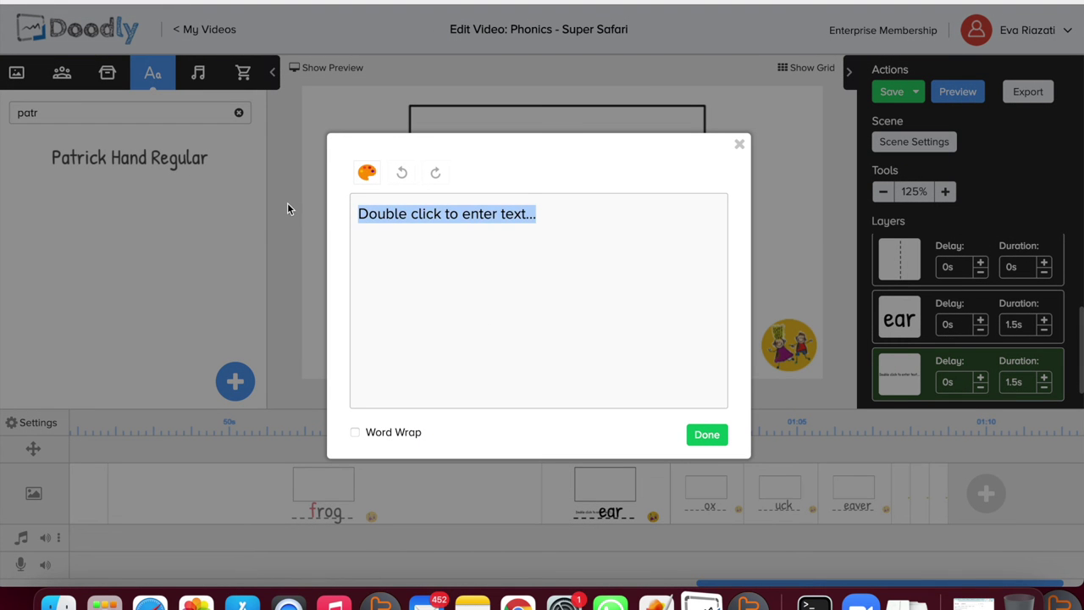
text(b)
click(367, 174)
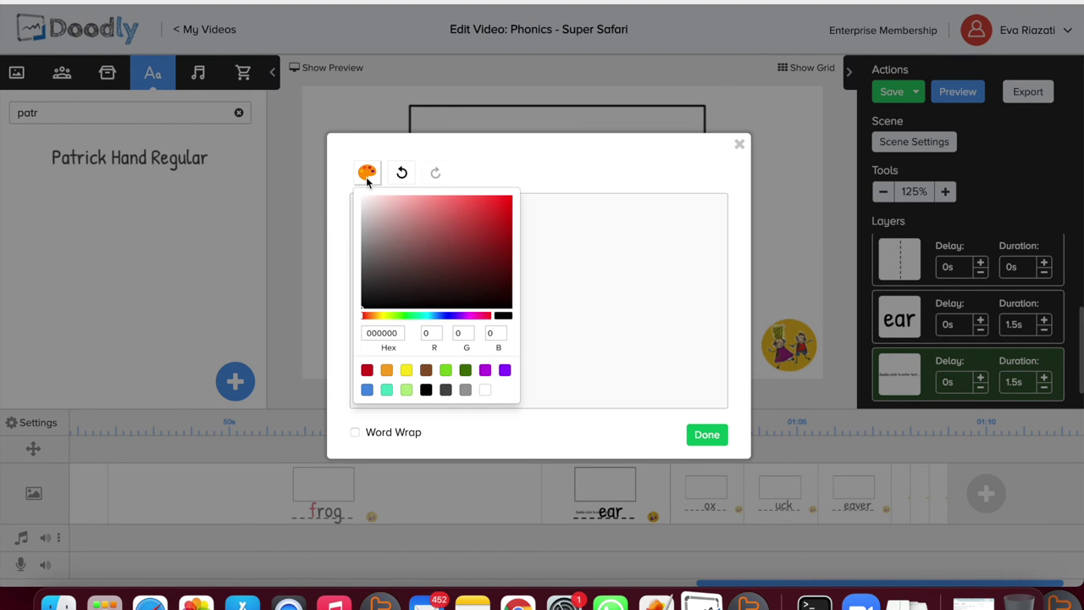
click(367, 370)
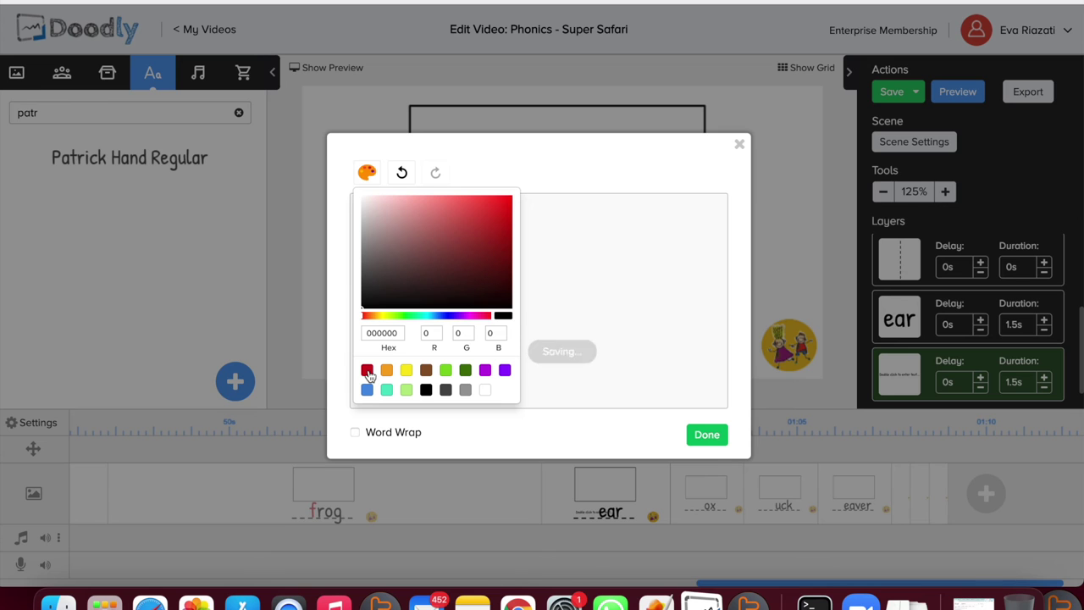
click(710, 434)
click(710, 435)
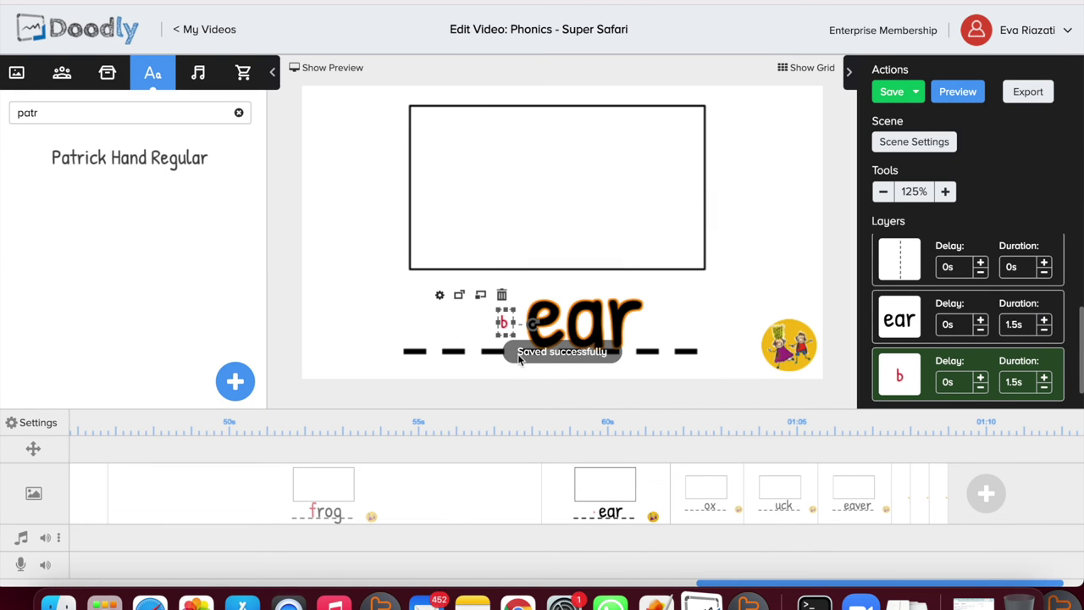
Step: Resize the red b and line it up beside ear to spell bear
drag(512, 314, 643, 206)
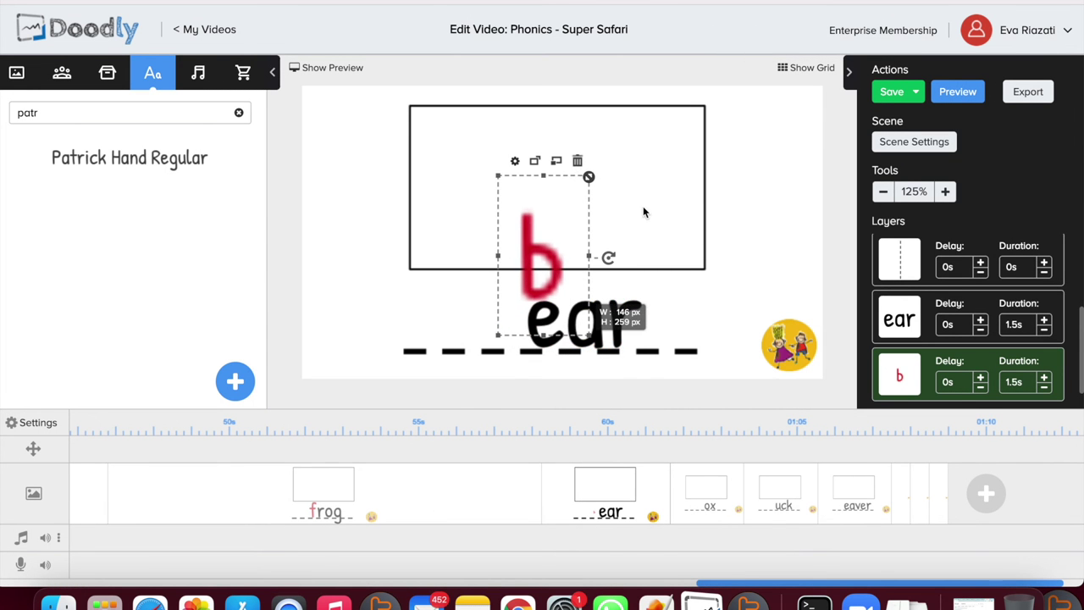
drag(526, 270, 483, 323)
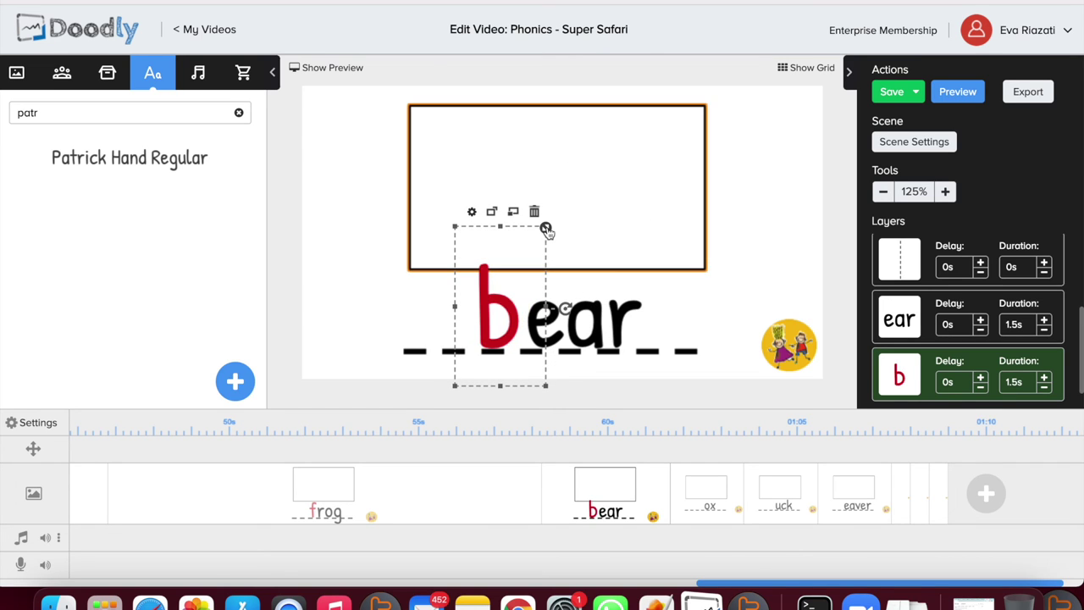
drag(547, 226, 538, 244)
drag(496, 302, 513, 293)
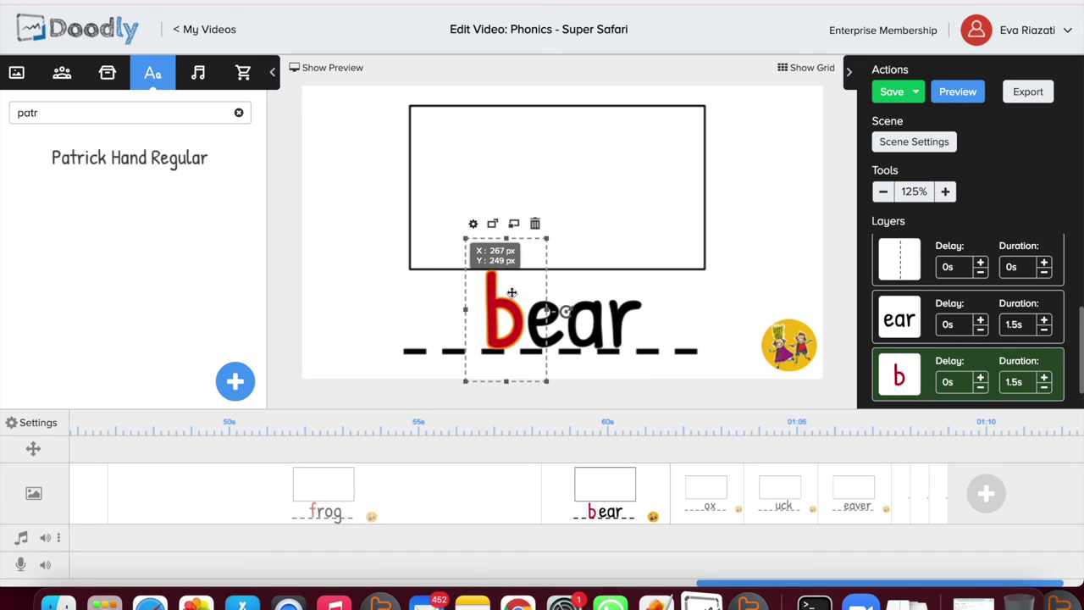
click(718, 296)
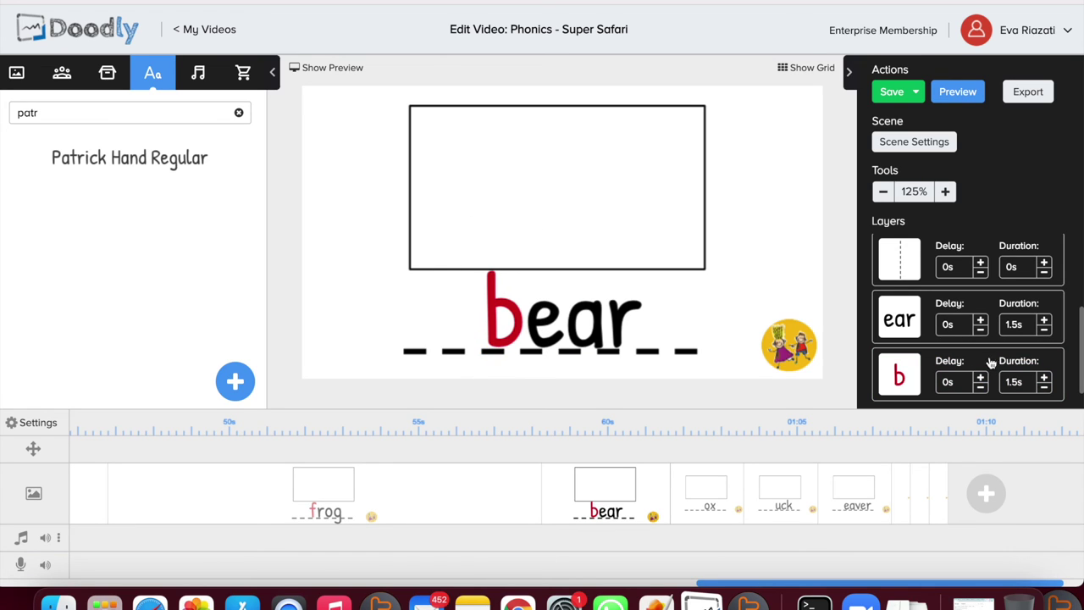
Step: Set ear's duration to 0s, the b's delay to 6s, and apply the scene settings
click(1046, 331)
click(1045, 332)
click(1046, 331)
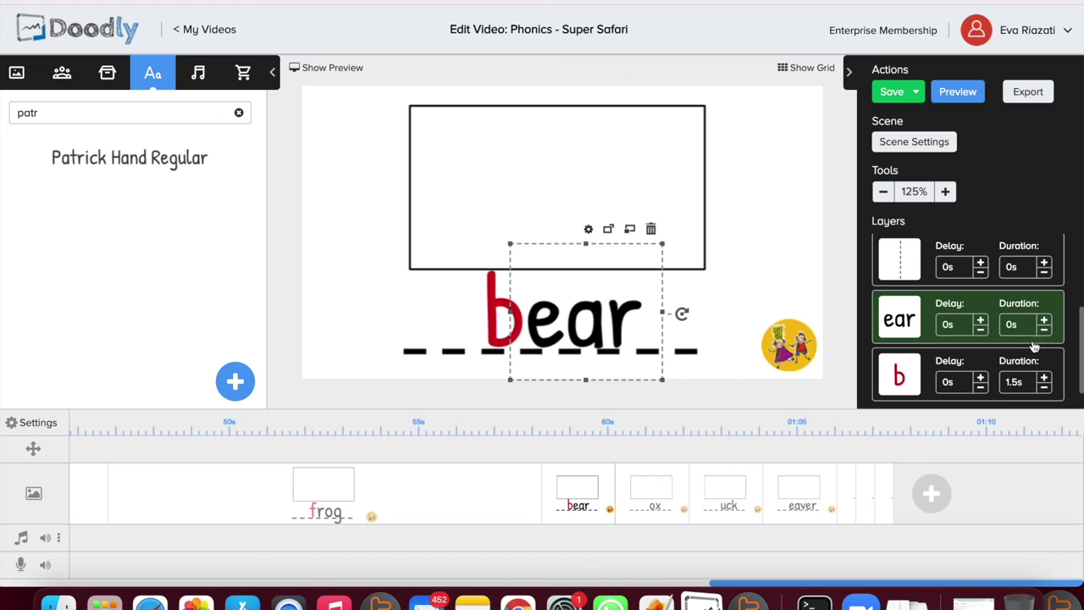
click(981, 380)
click(981, 381)
click(981, 380)
click(981, 381)
click(981, 380)
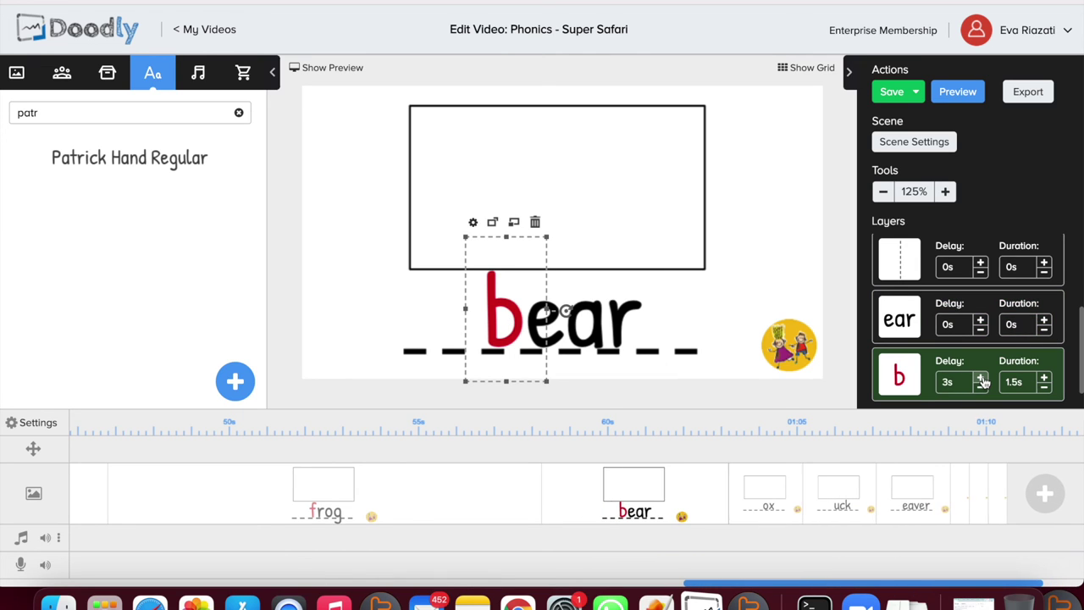
click(981, 381)
click(981, 380)
click(981, 381)
click(981, 381)
click(981, 380)
click(981, 381)
click(981, 381)
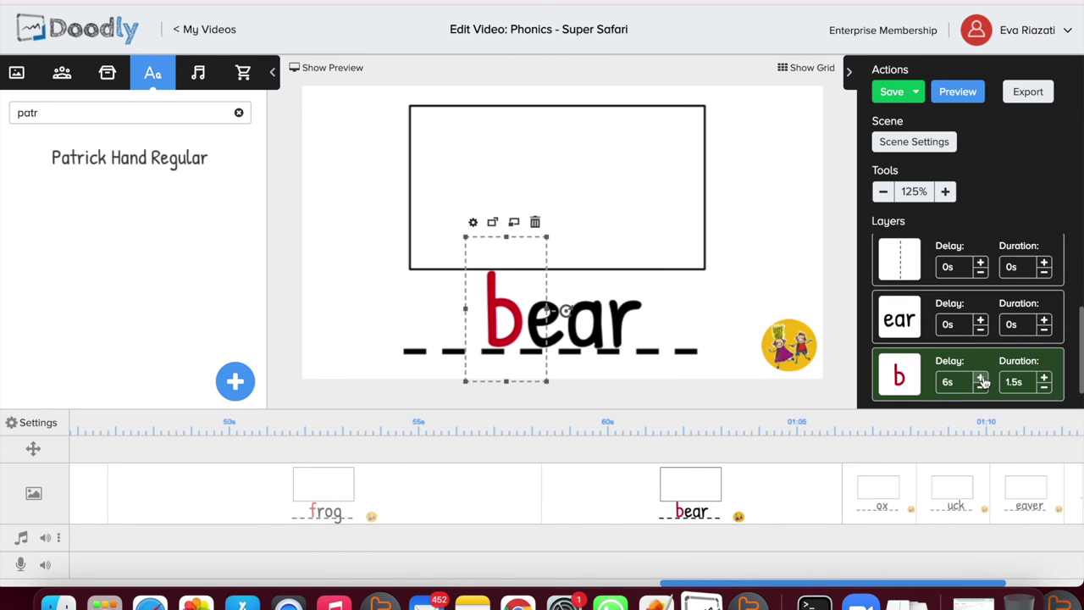
click(940, 144)
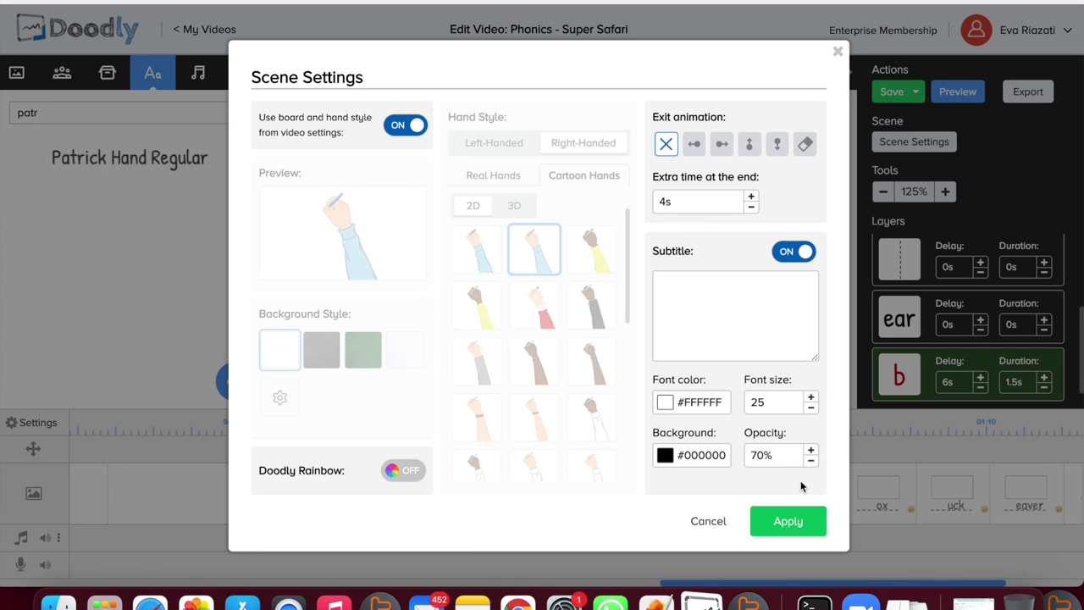
click(794, 524)
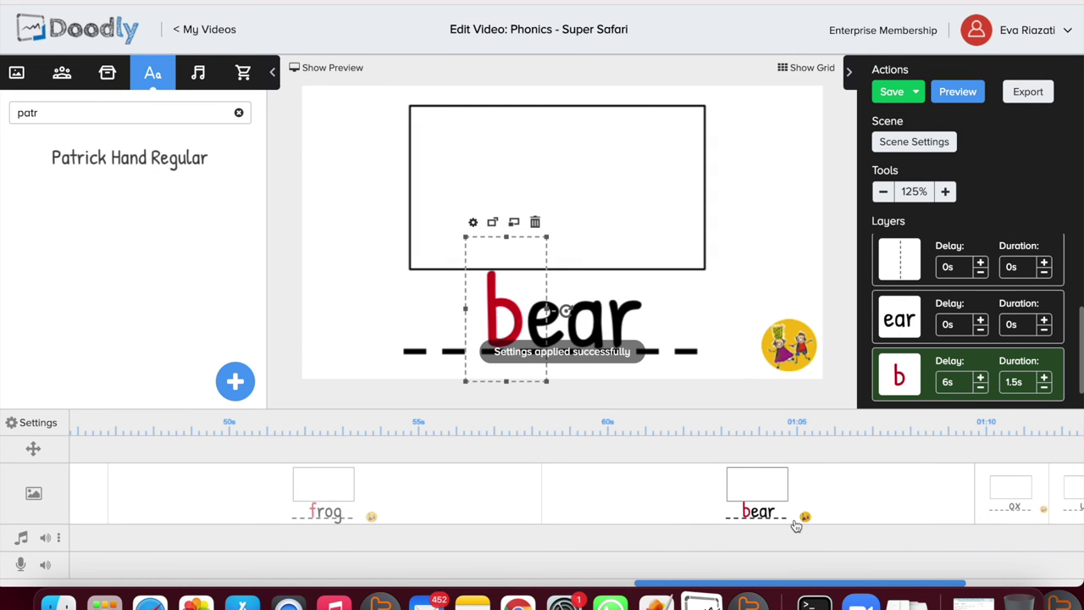
click(1011, 499)
Step: Add a red Patrick Hand Regular 'f' text element to the ox slide
click(424, 346)
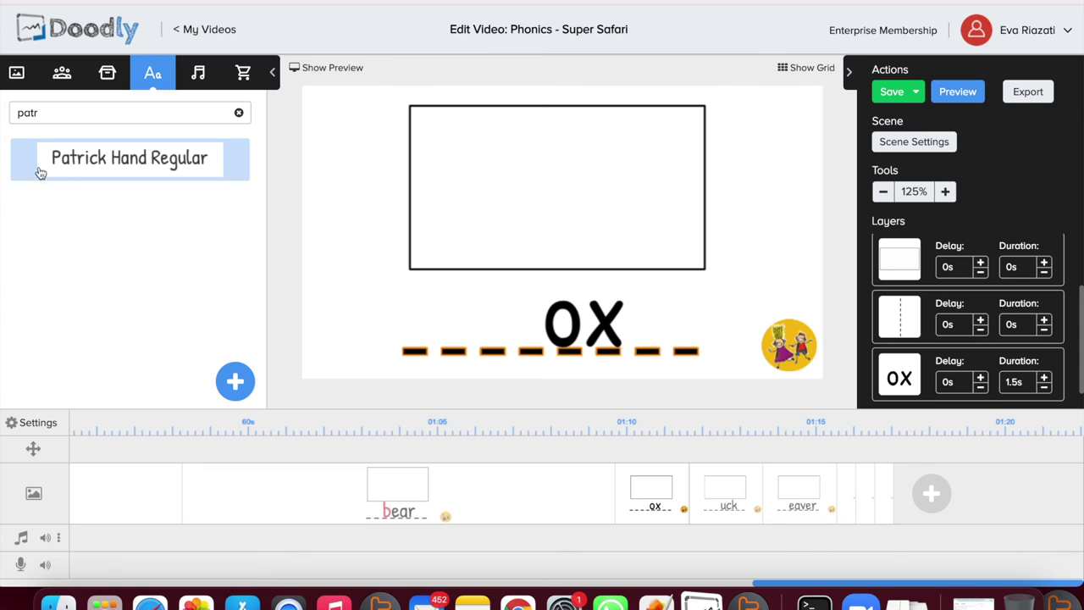
drag(72, 169, 434, 328)
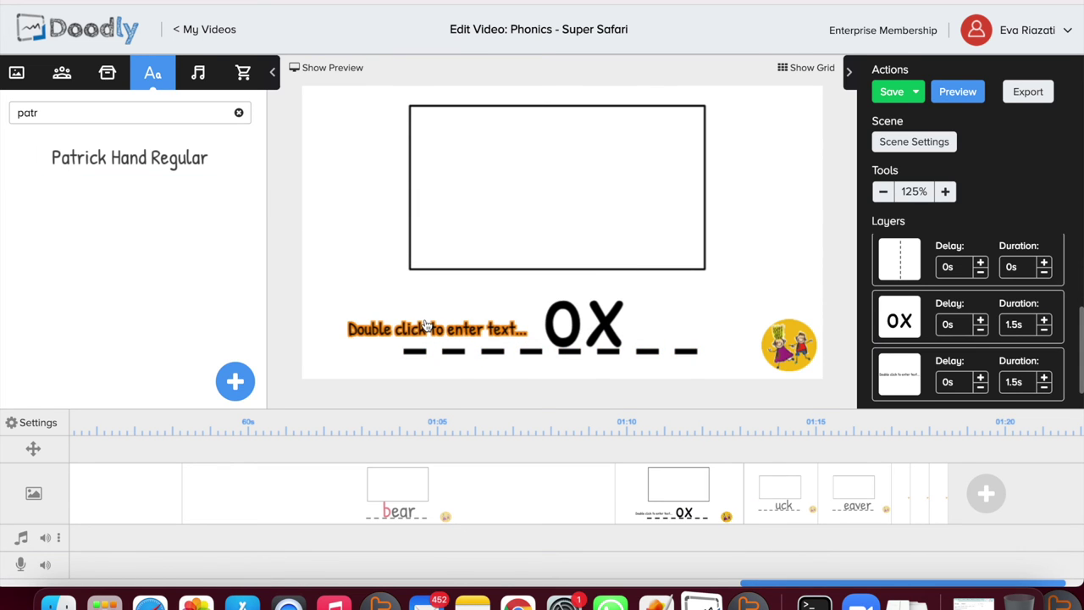
double_click(428, 326)
key(super+a)
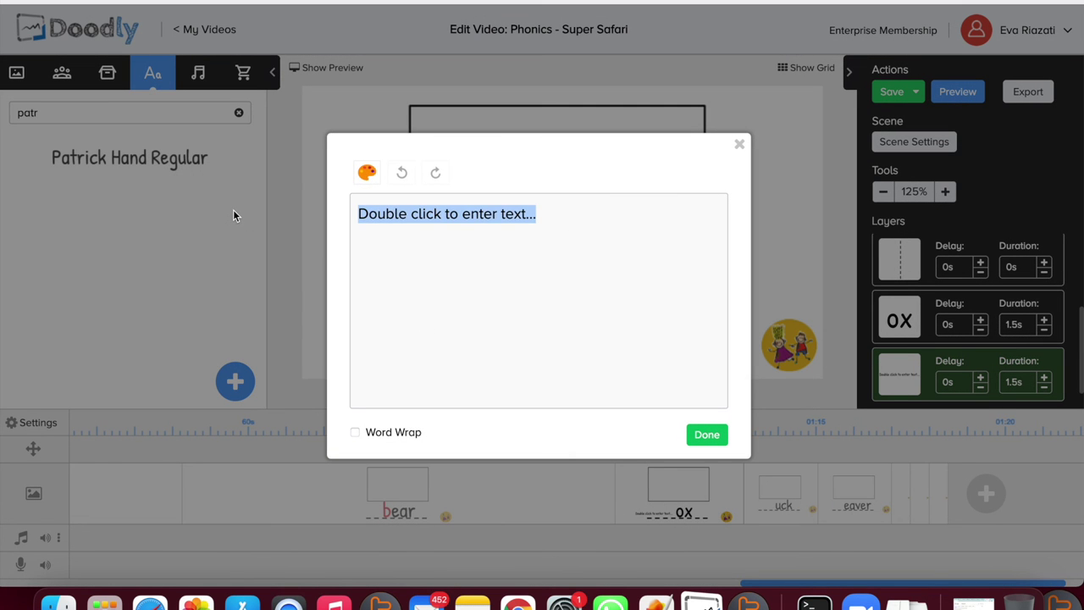
text(f)
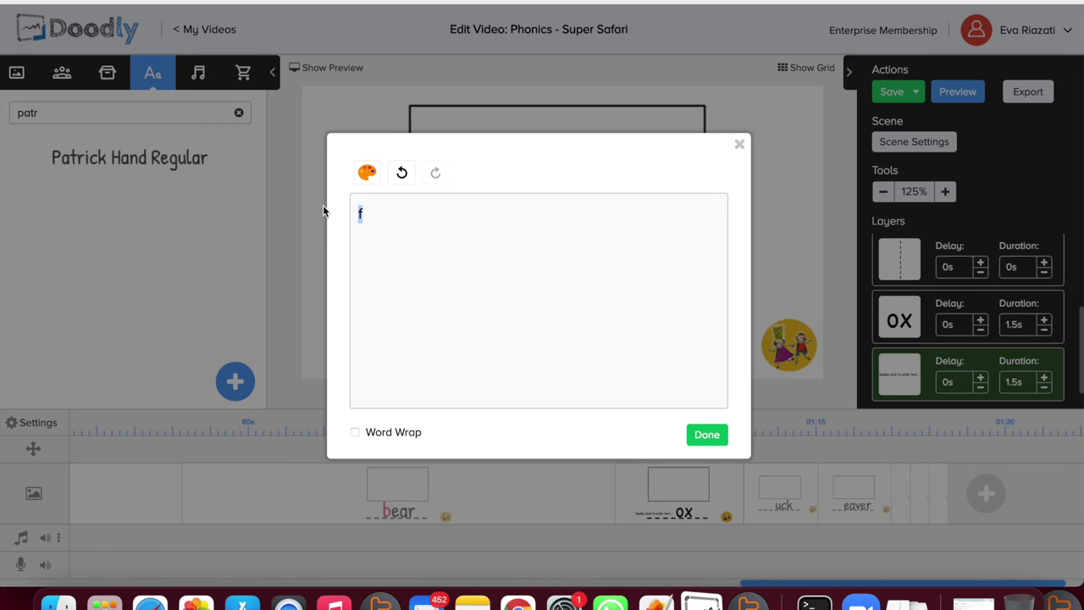
click(367, 172)
click(367, 370)
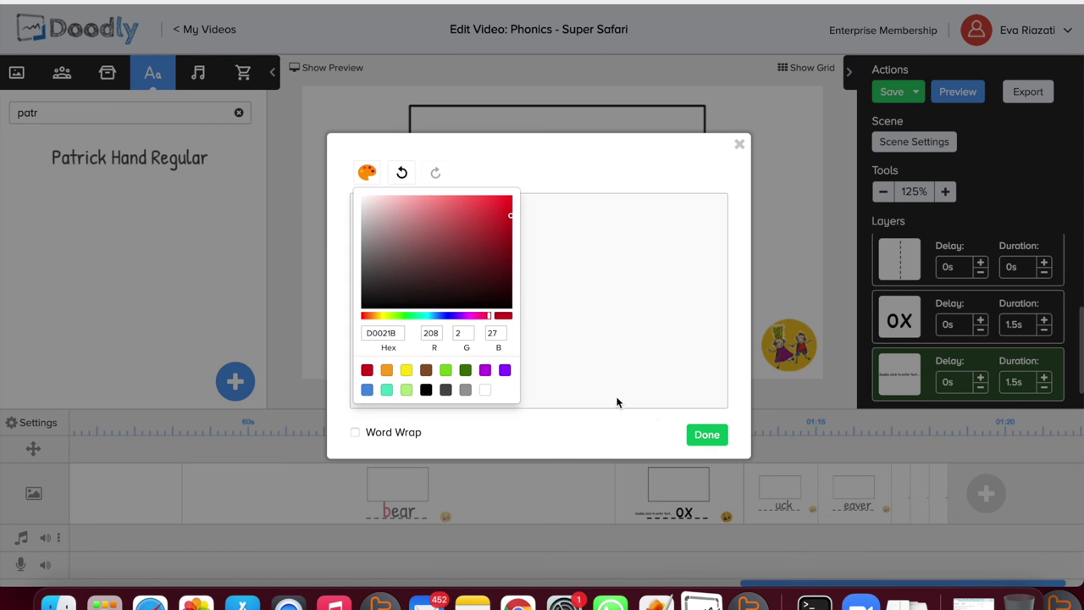
click(706, 438)
click(706, 438)
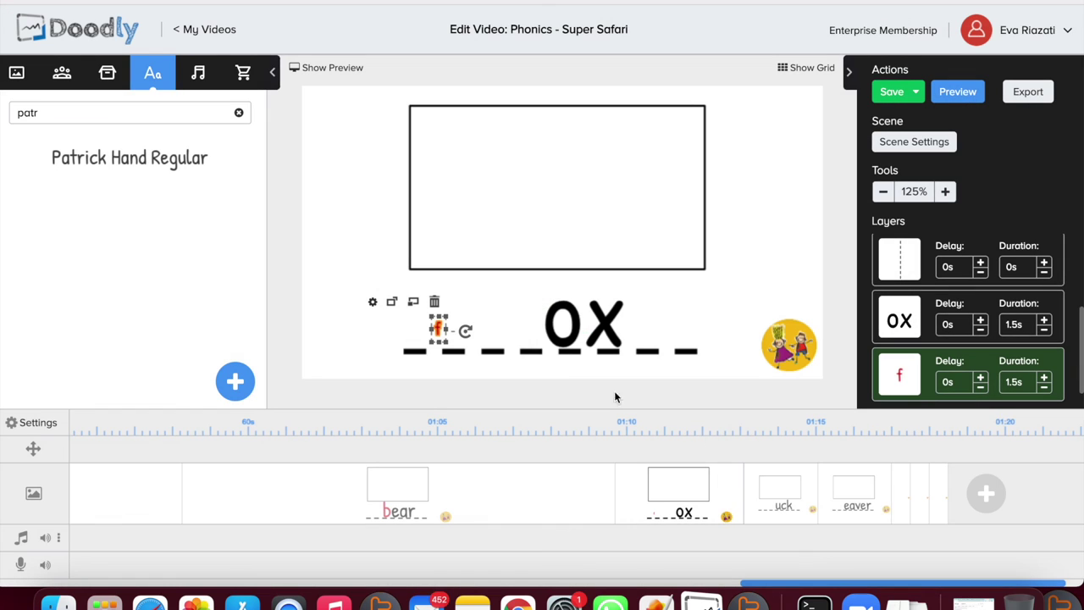
Step: Resize the red f and align it just before ox to spell fox
drag(445, 320, 551, 223)
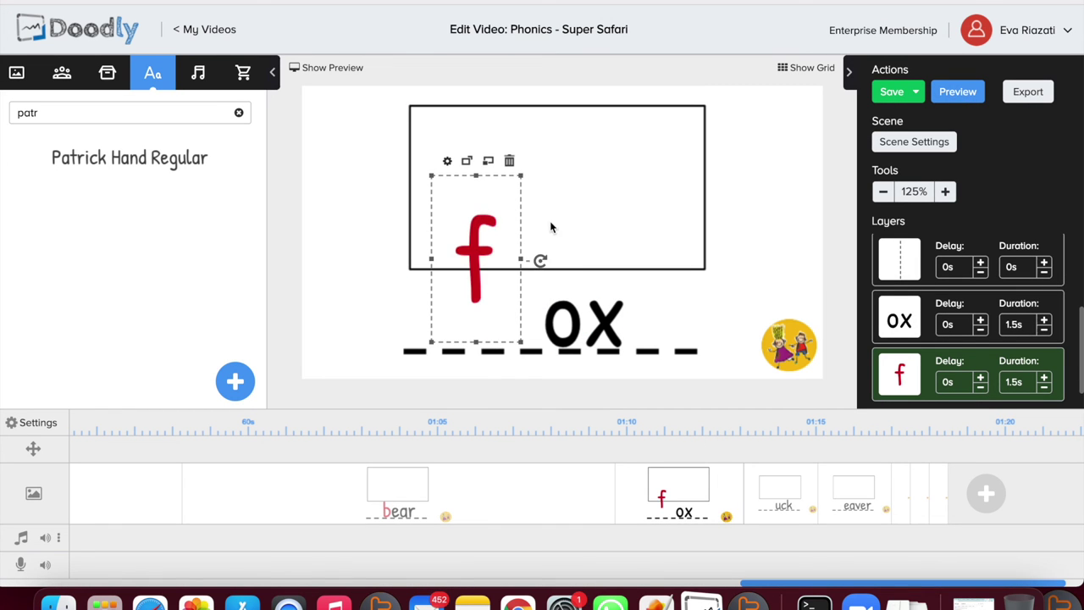
click(483, 240)
drag(483, 240, 527, 283)
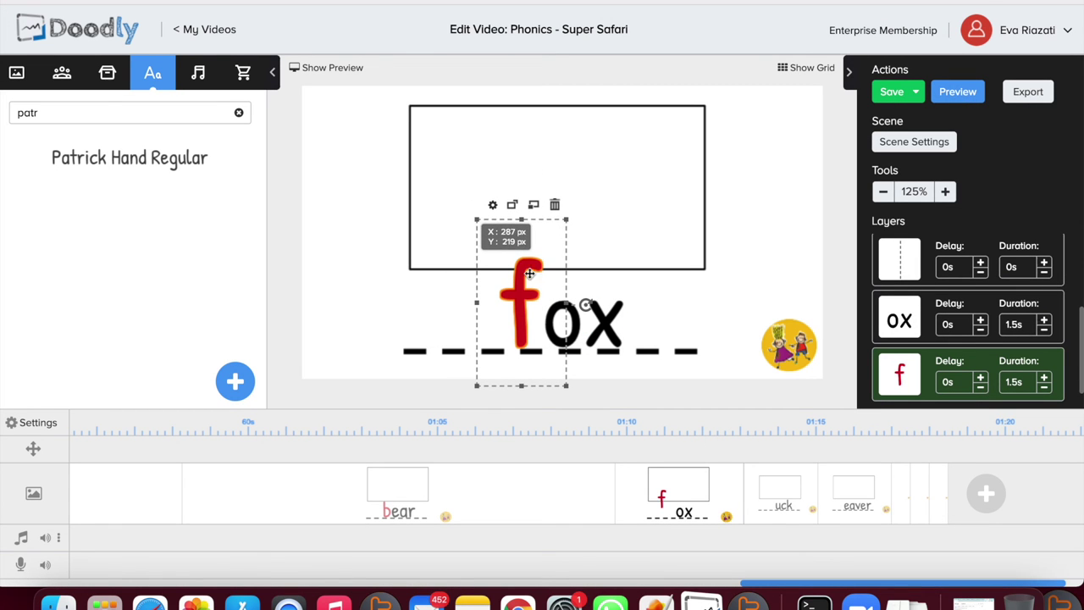
drag(566, 222, 556, 241)
drag(516, 296, 526, 294)
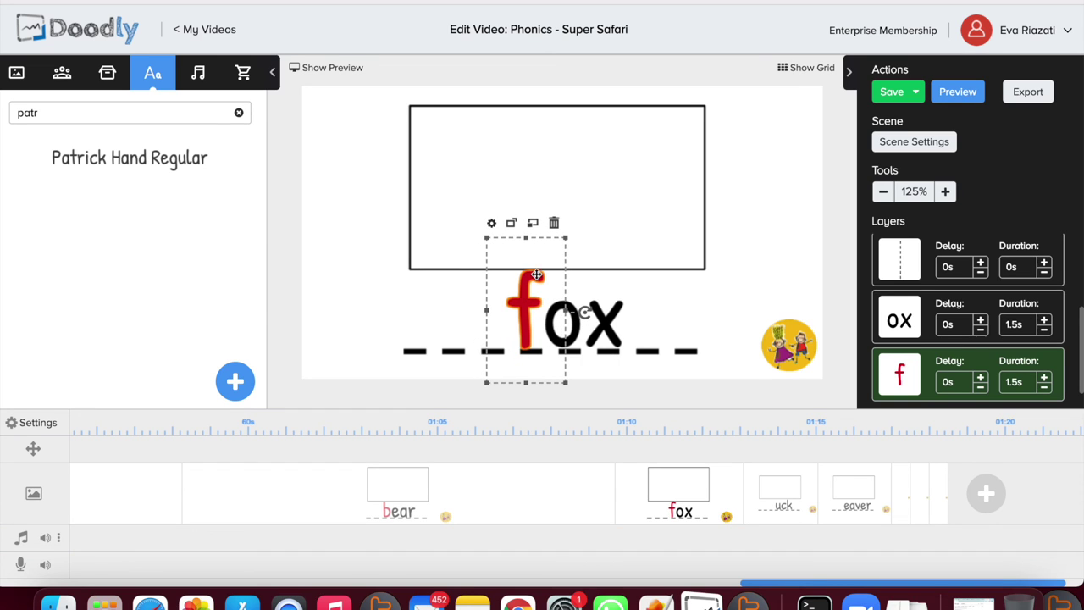
drag(568, 246, 558, 252)
drag(519, 306, 521, 304)
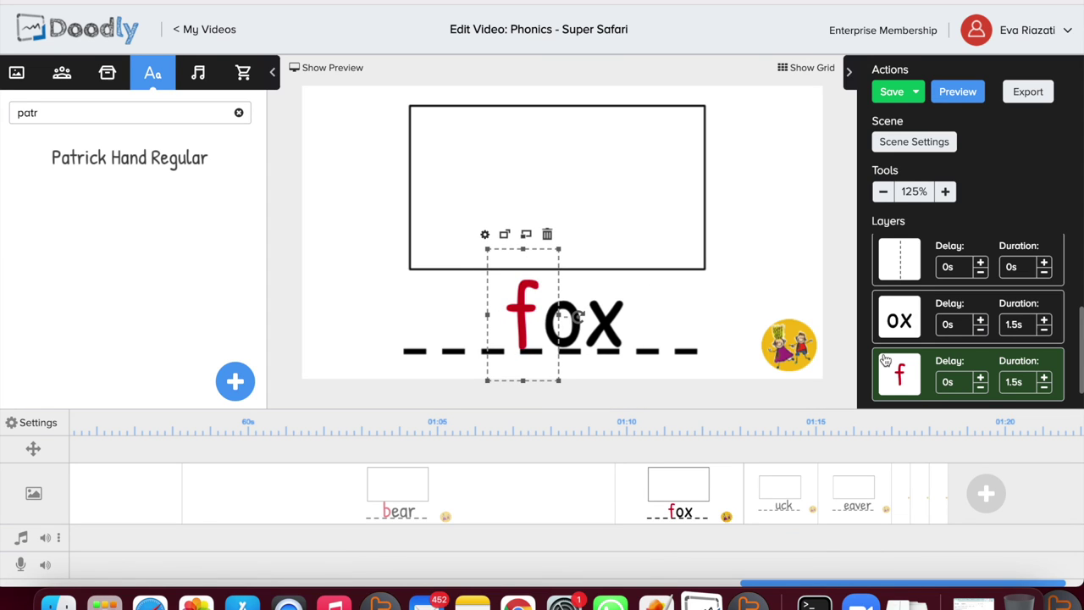
Step: Delay the f by 6s, set ox's duration to 0s, and apply the scene settings
click(980, 376)
click(980, 376)
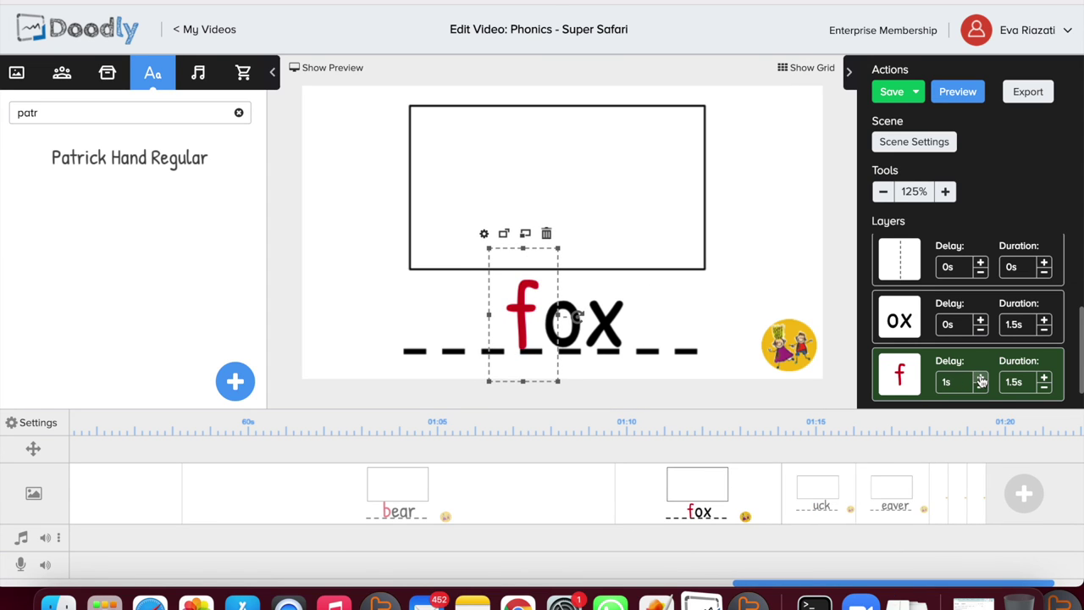
click(980, 377)
click(980, 376)
click(980, 376)
click(981, 377)
click(981, 376)
click(980, 376)
click(980, 376)
click(980, 376)
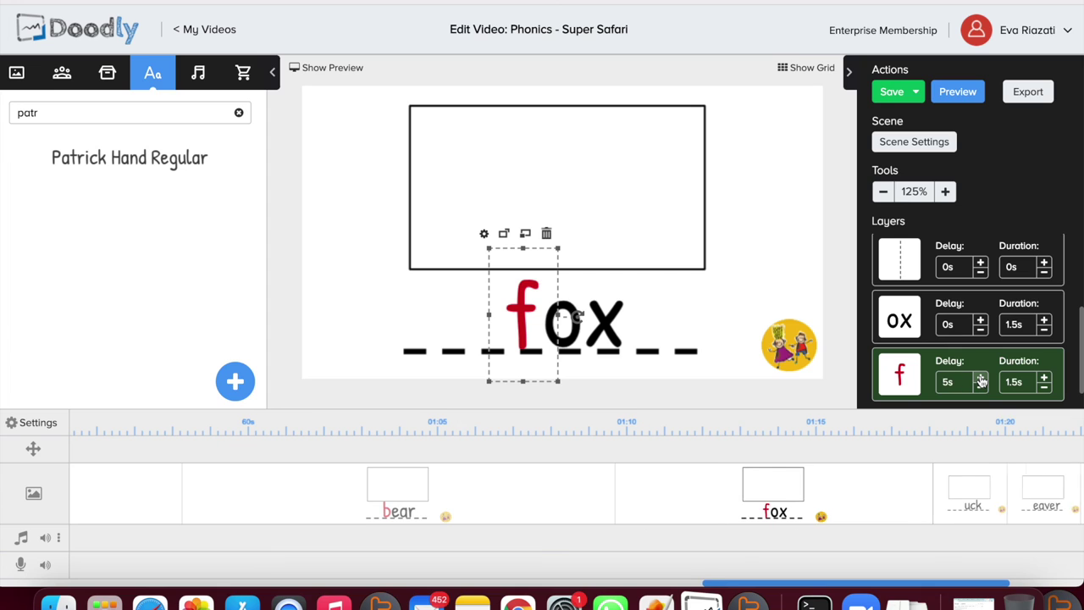
click(980, 376)
click(981, 376)
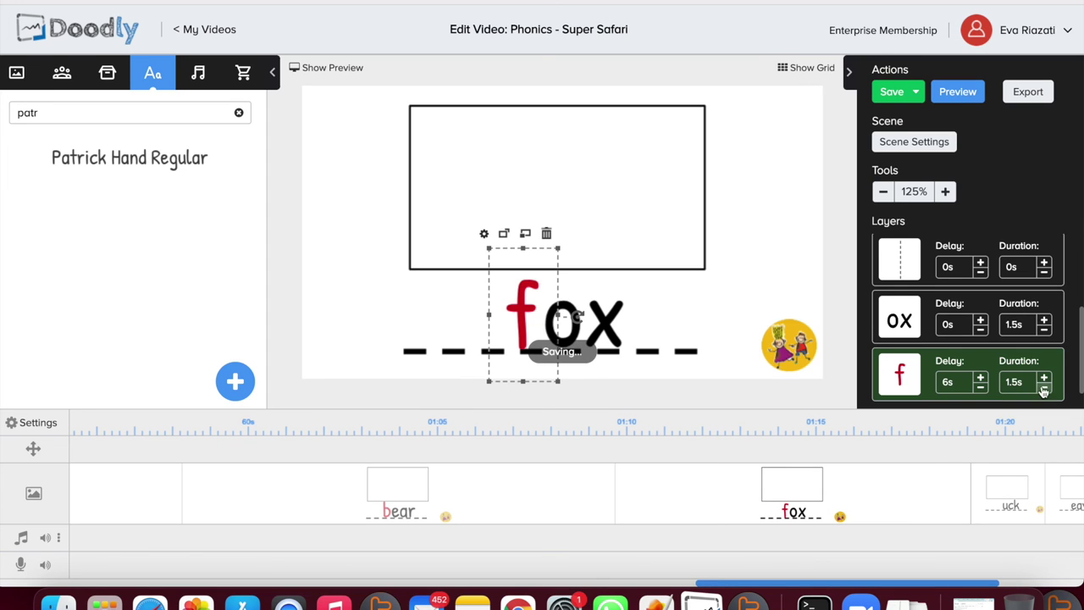
click(1046, 331)
click(1046, 331)
click(1047, 332)
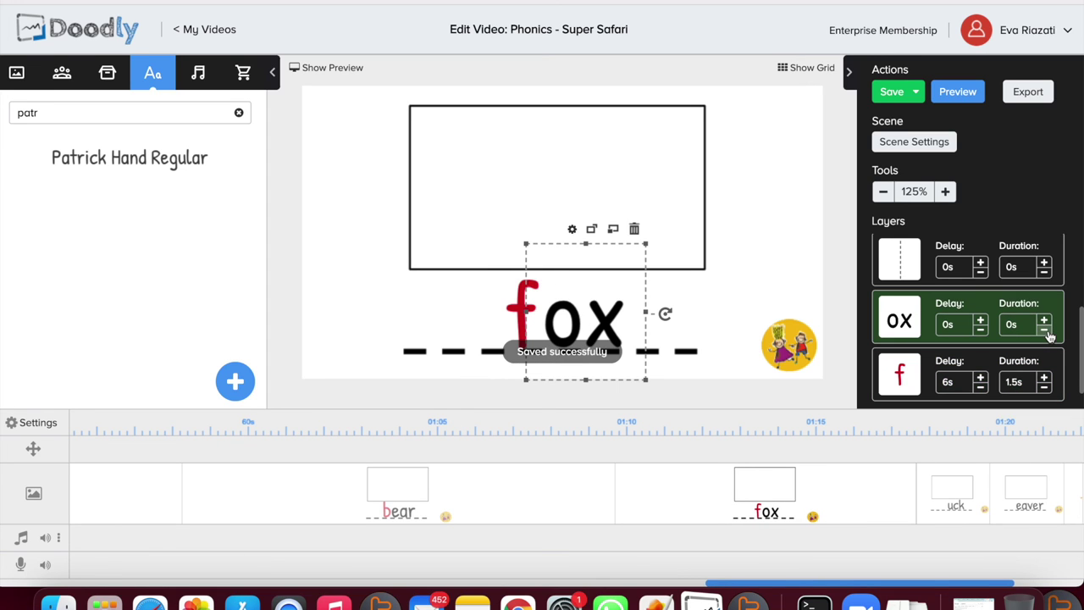
click(914, 142)
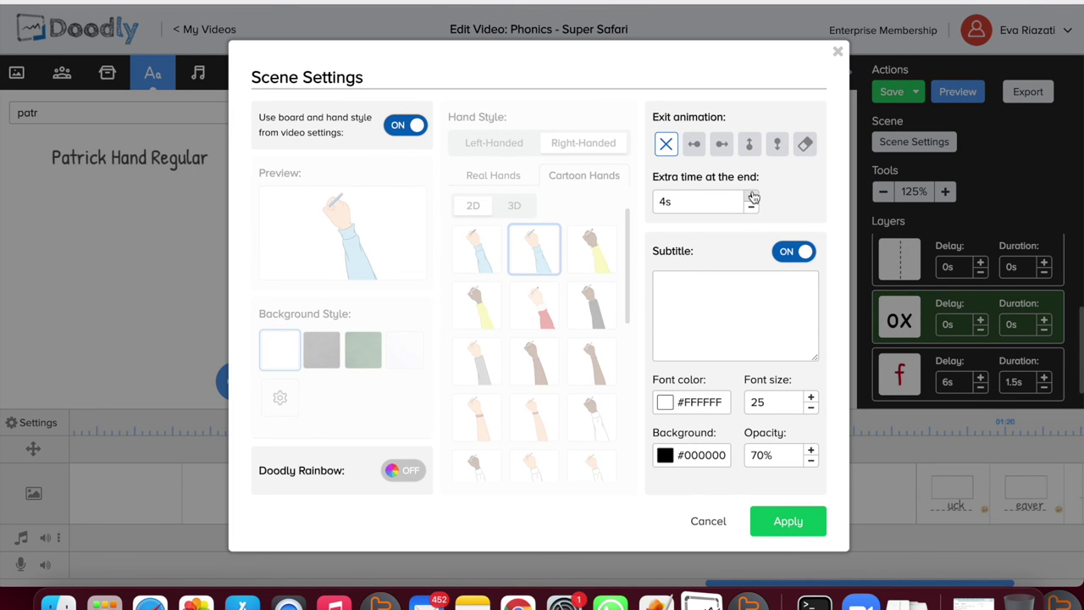
click(779, 525)
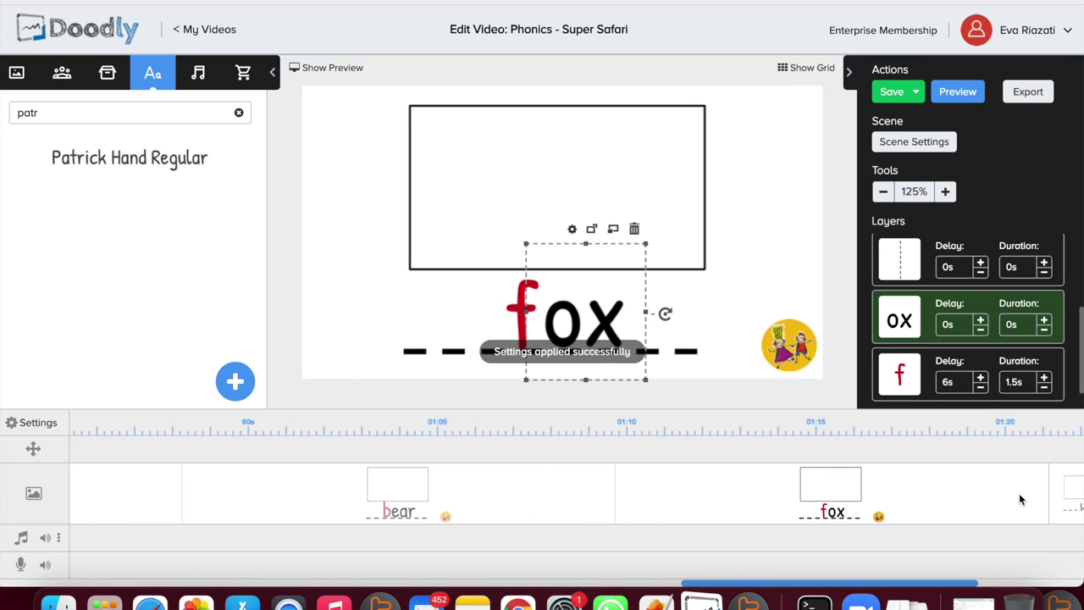
scroll(1021, 499, right, 5)
Step: On the uck slide, add a red Patrick Hand 'd' text element
click(857, 480)
scroll(858, 479, right, 3)
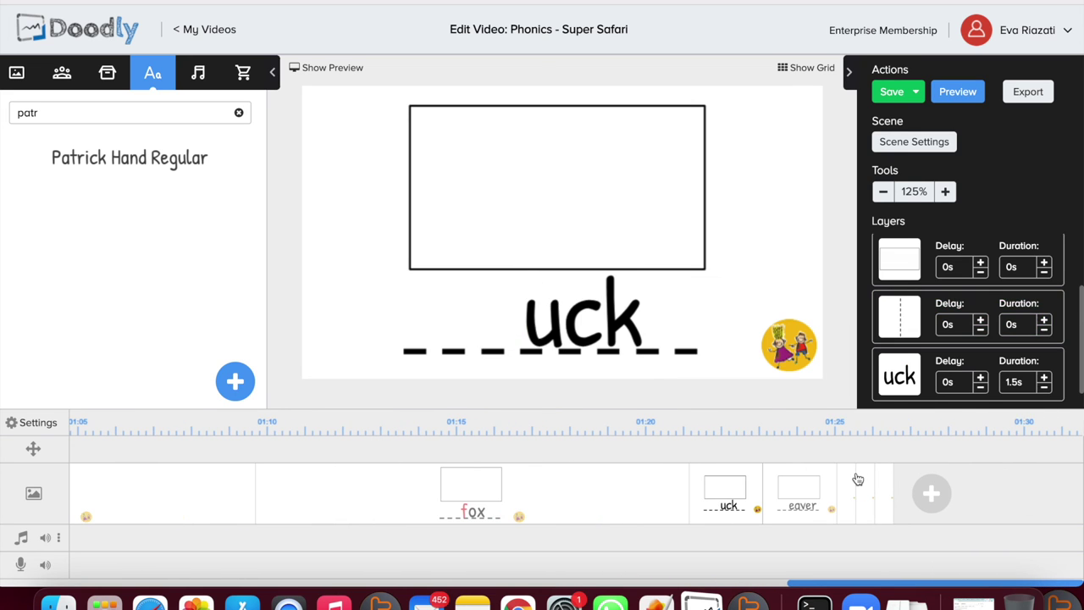
drag(173, 161, 509, 315)
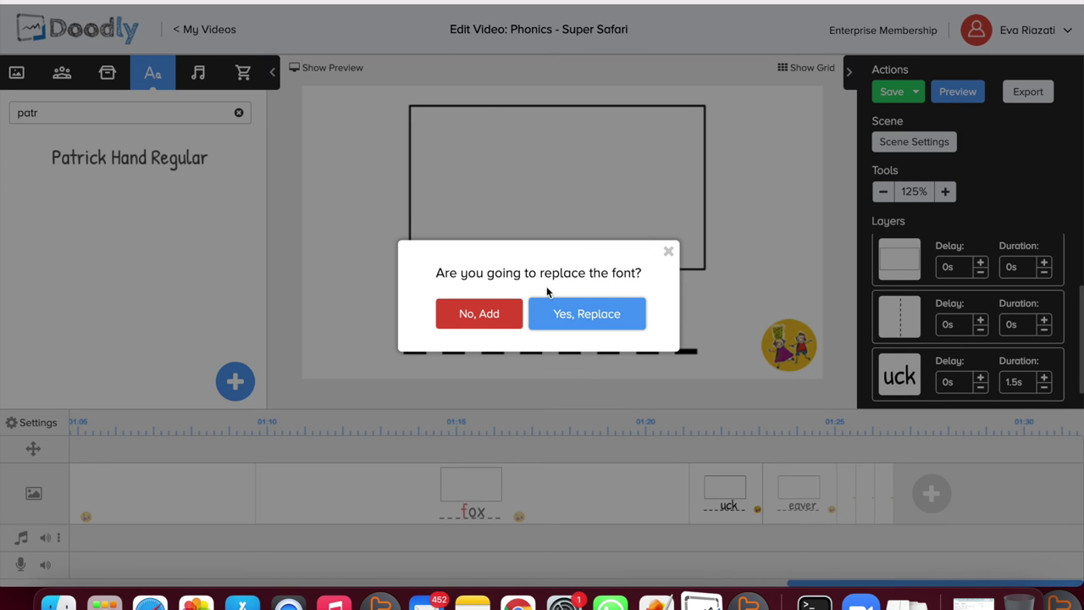
click(493, 325)
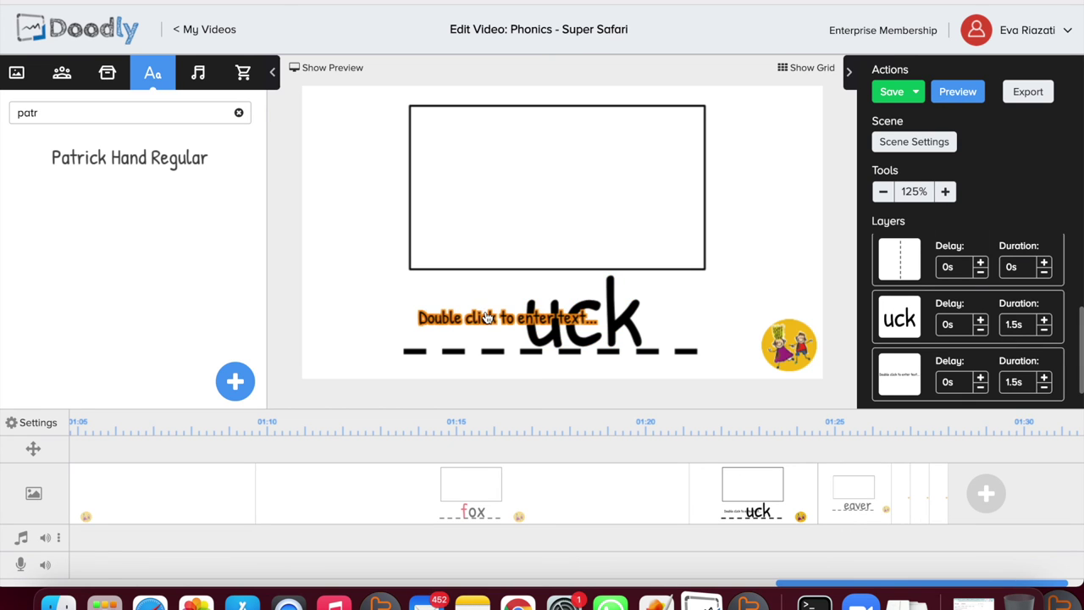
double_click(488, 317)
drag(564, 230, 263, 191)
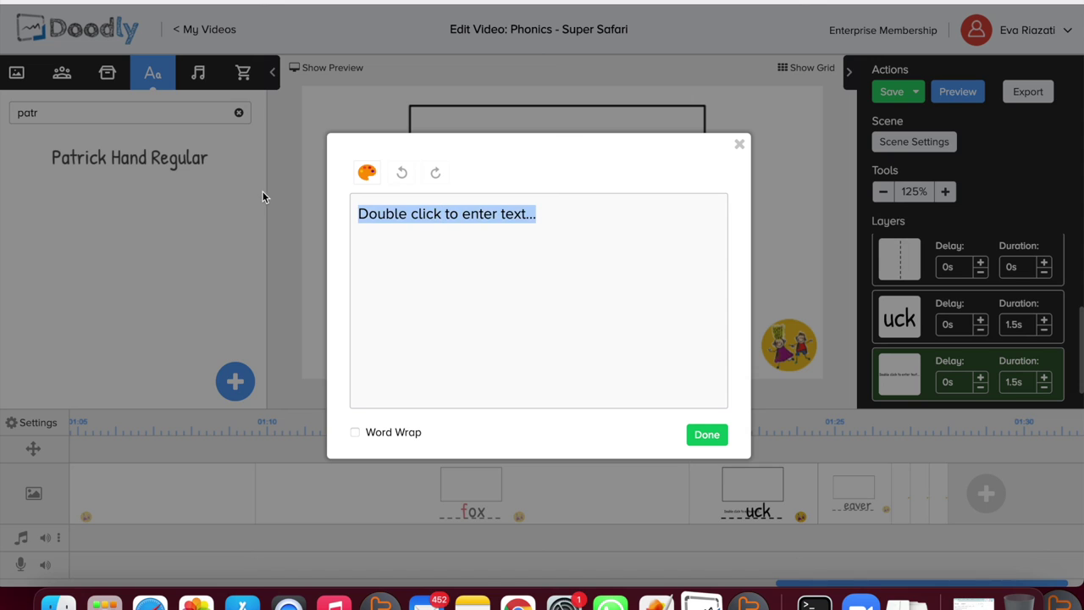
text(d)
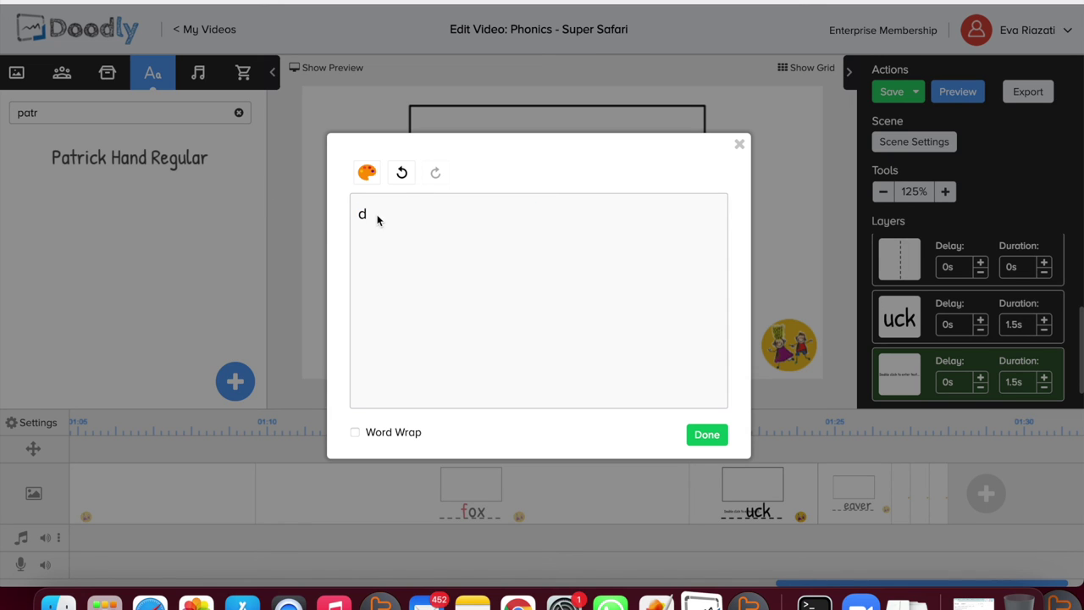
click(365, 174)
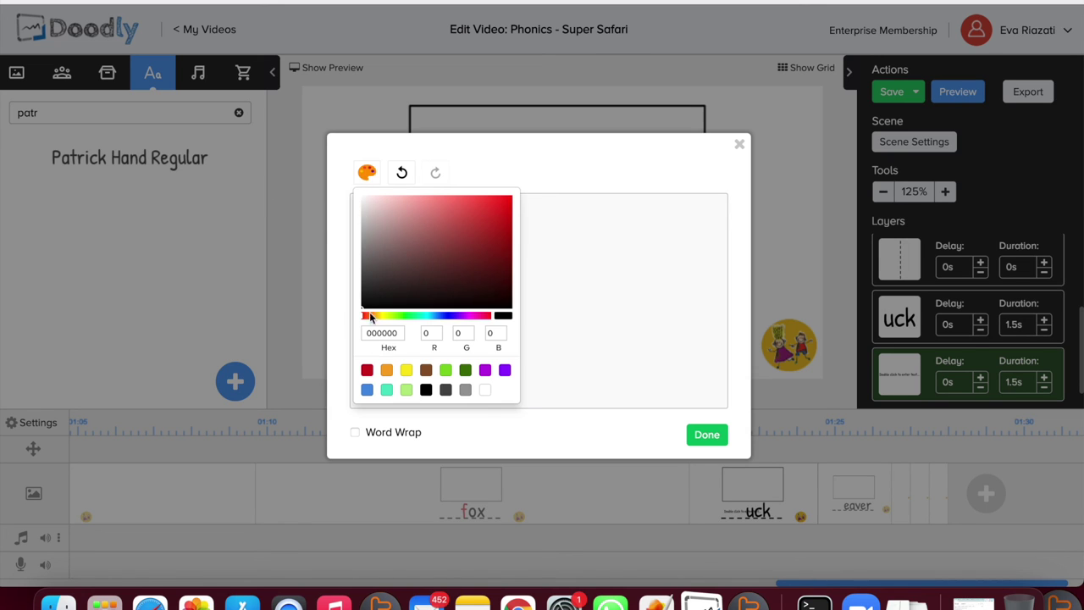
click(367, 371)
click(708, 436)
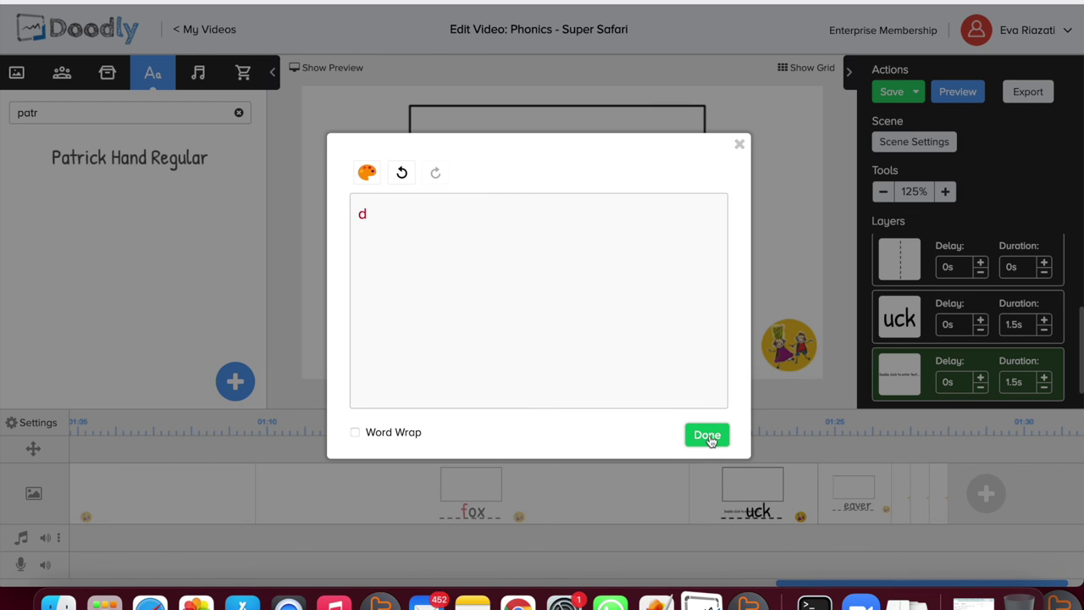
click(708, 436)
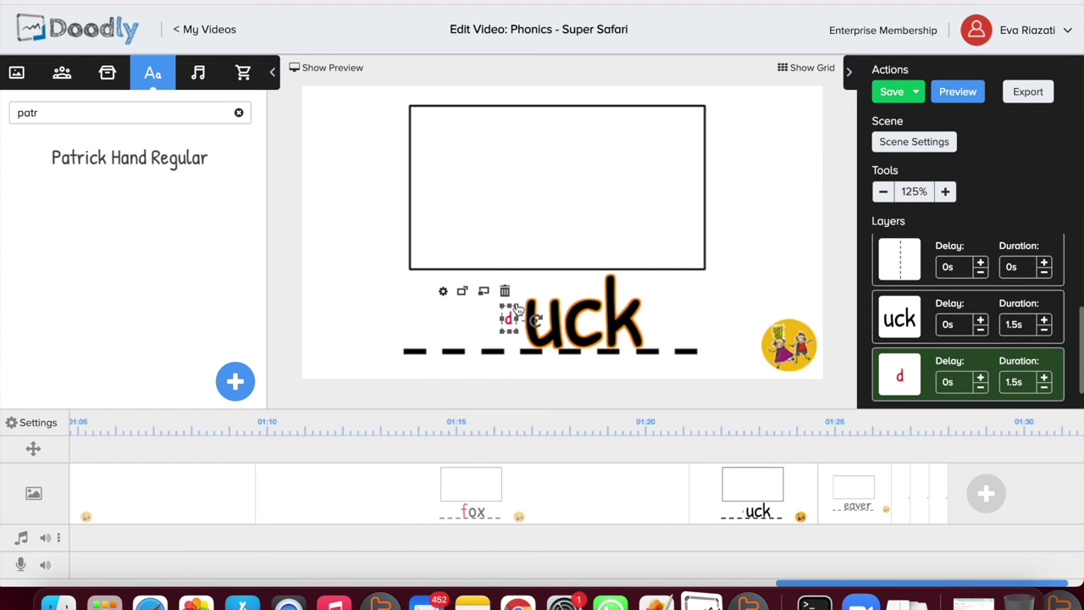
Step: Undo an accidental move of uck, then enlarge the red d and place it before uck
click(518, 305)
drag(518, 305, 534, 287)
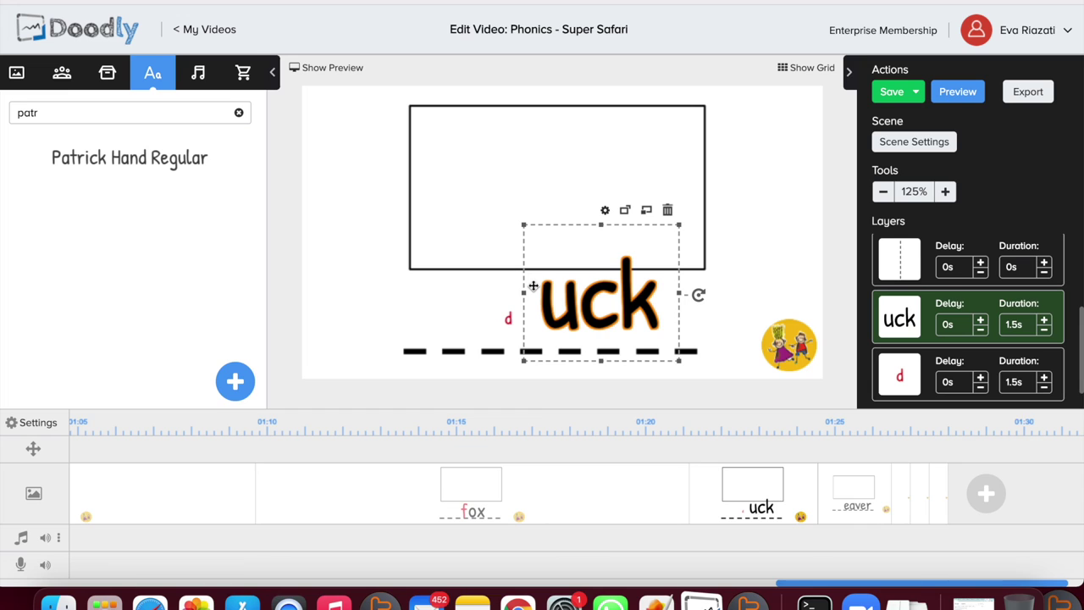
key(ctrl+z)
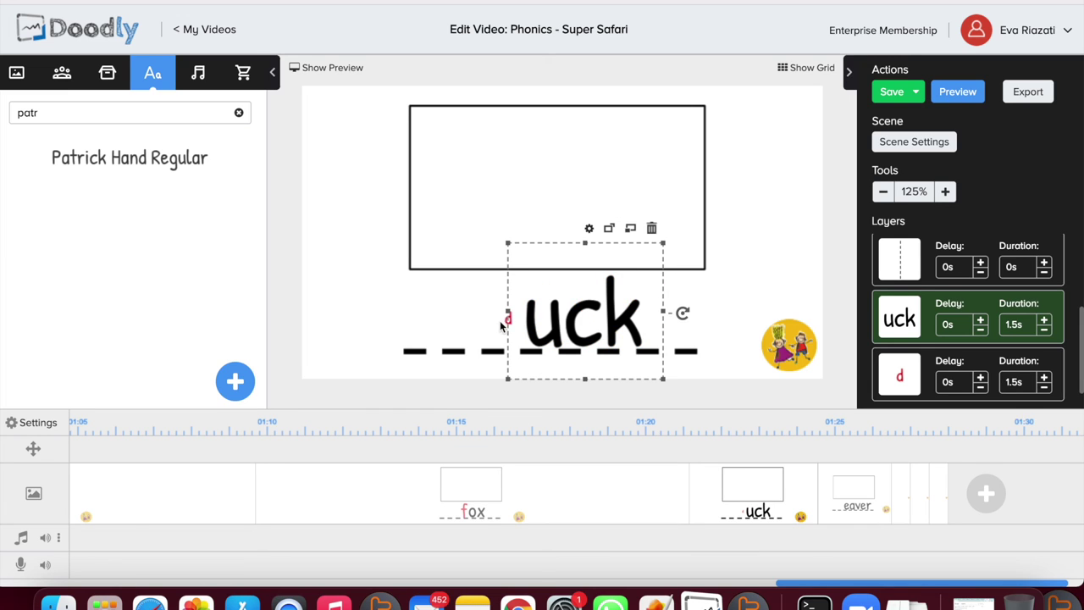
click(498, 316)
click(510, 329)
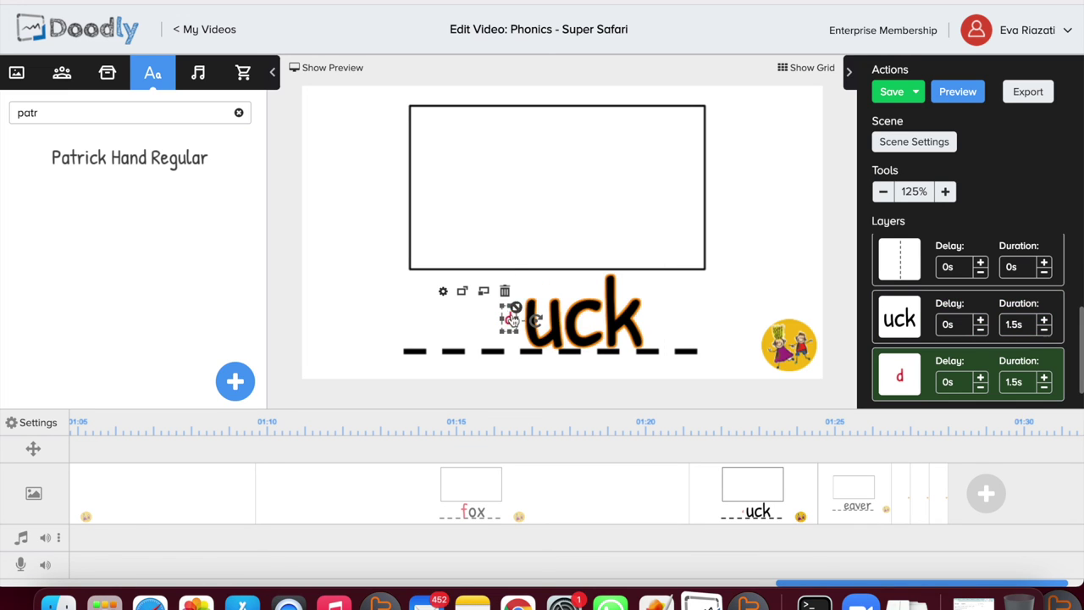
drag(502, 332, 368, 391)
click(347, 356)
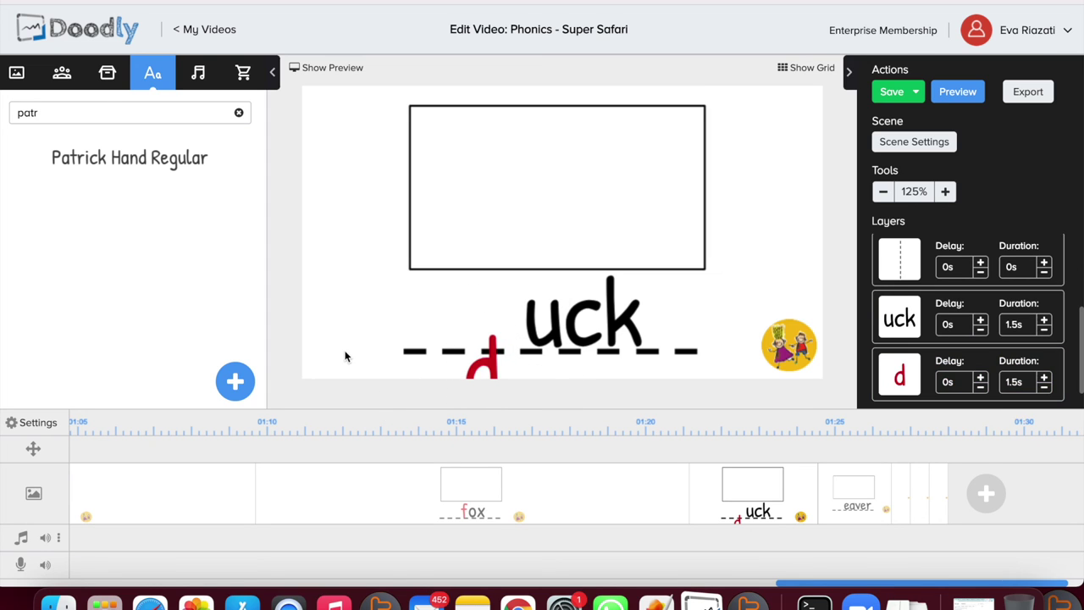
drag(492, 362, 508, 306)
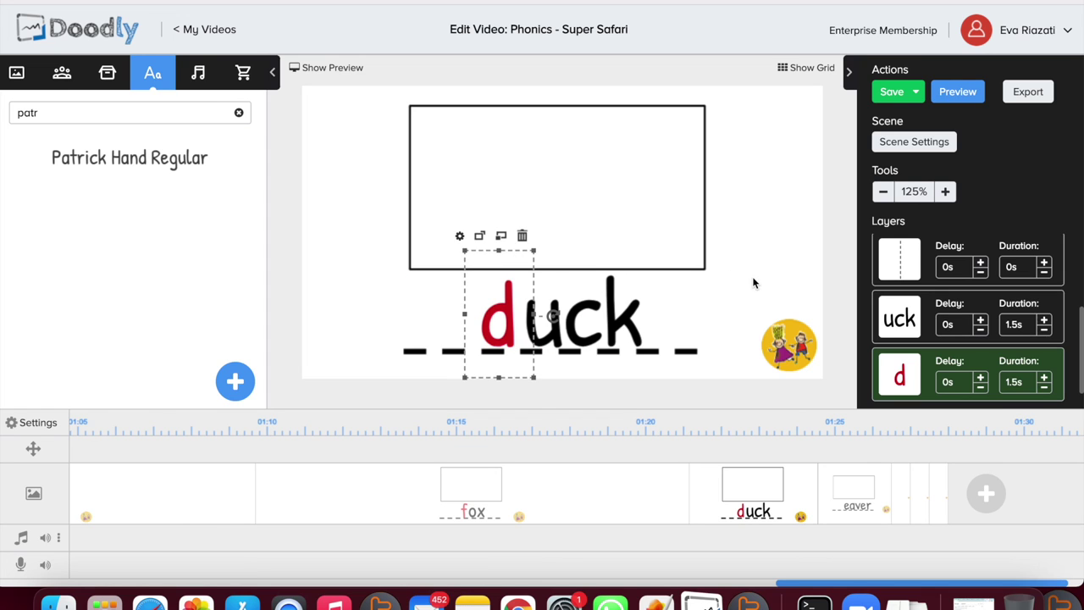
click(754, 283)
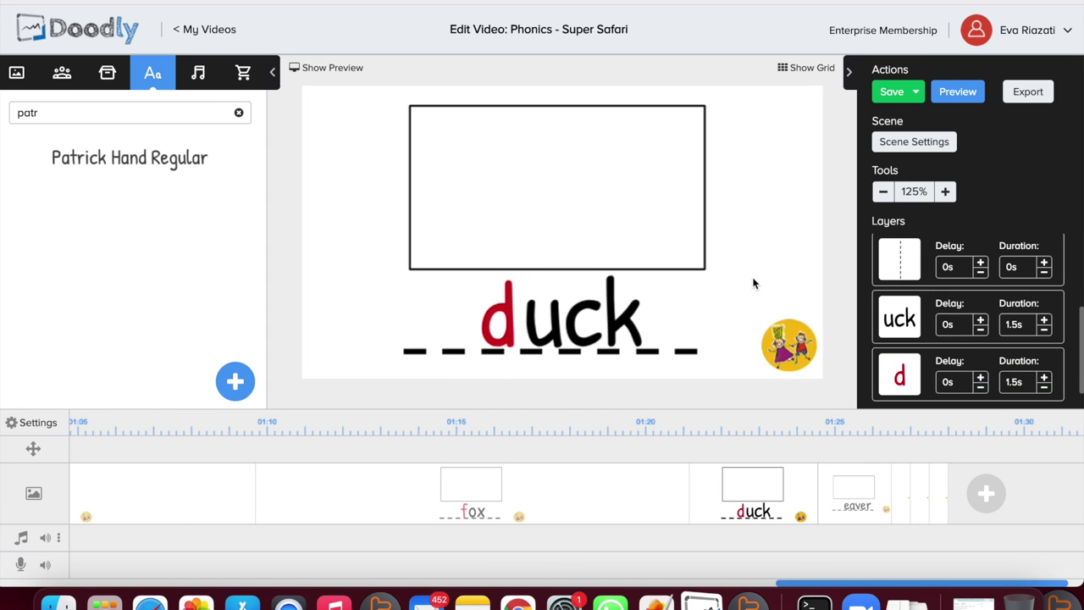
Step: Give the red d a 6s delay and make uck draw in 0s
click(982, 380)
click(982, 381)
click(982, 380)
click(982, 380)
click(982, 381)
click(982, 380)
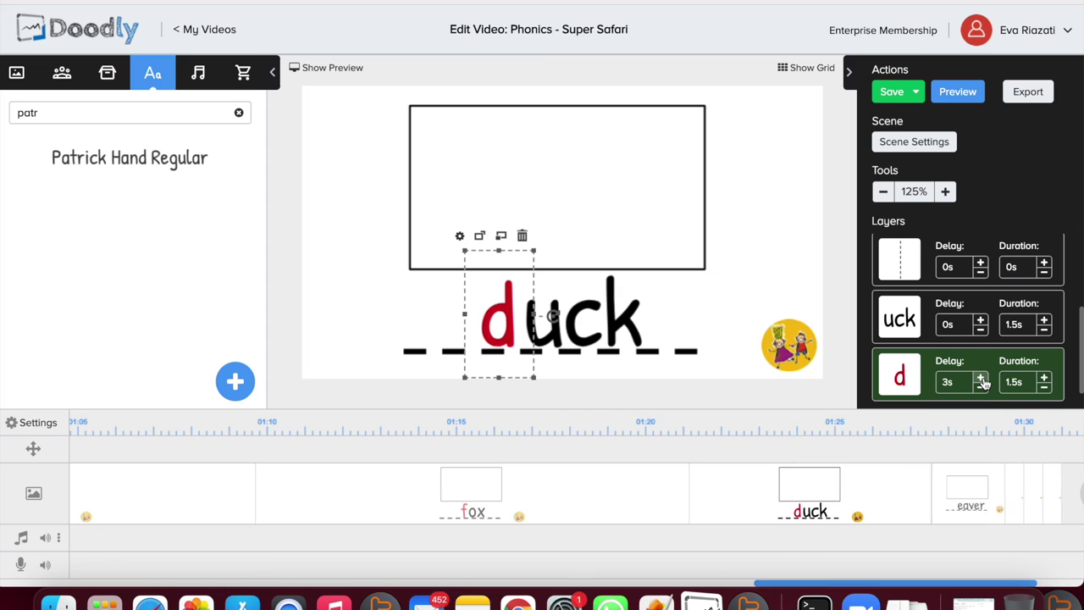
click(982, 380)
click(982, 380)
click(982, 380)
click(982, 380)
click(982, 381)
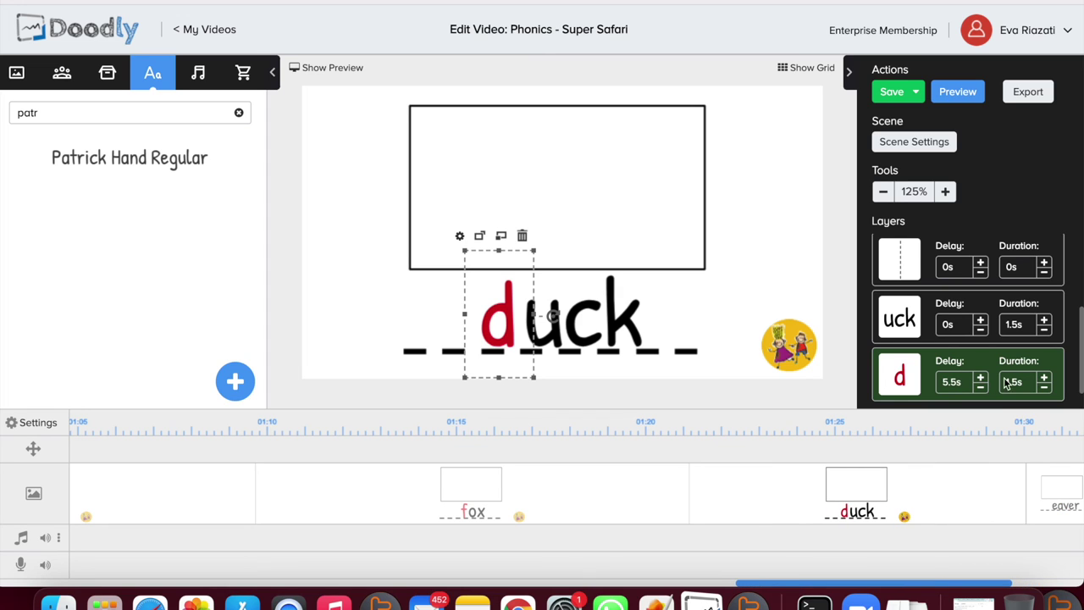
click(982, 380)
click(1045, 330)
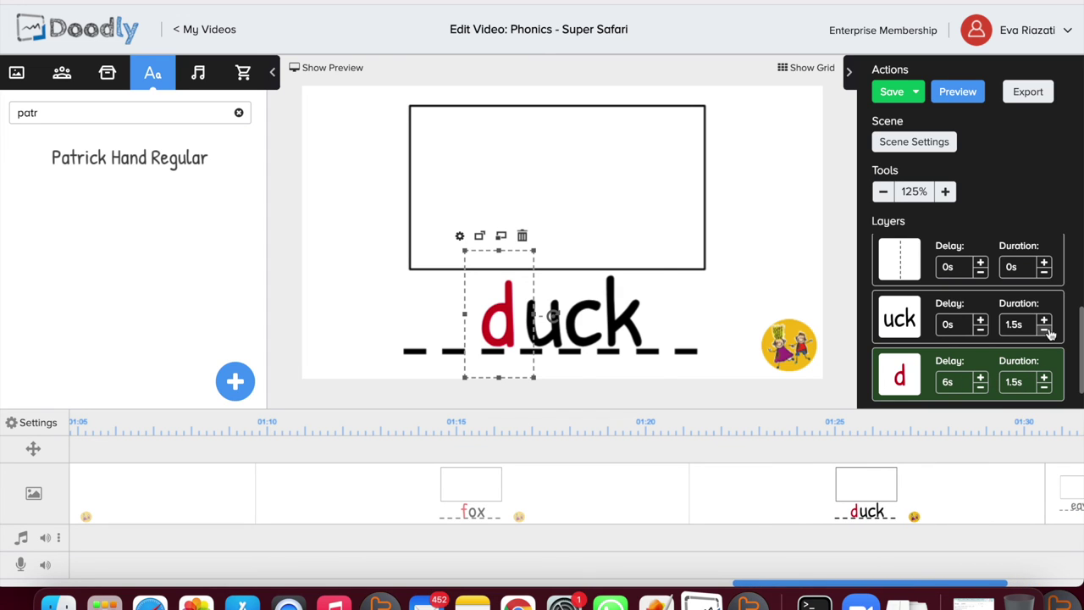
click(1045, 330)
click(1044, 330)
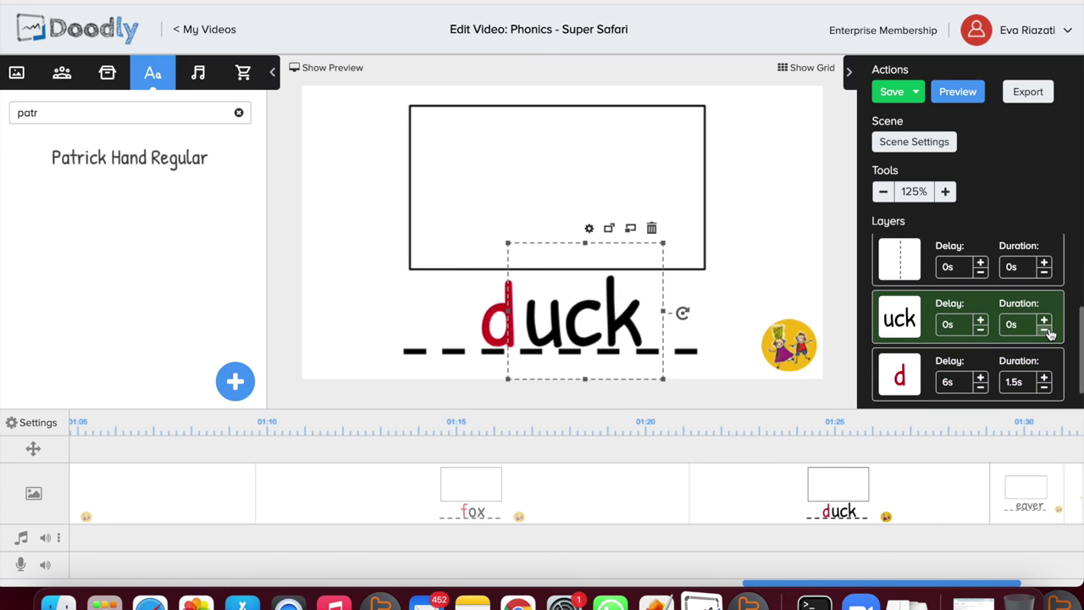
Step: Apply the duck scene's settings with the 4s end pause
click(915, 143)
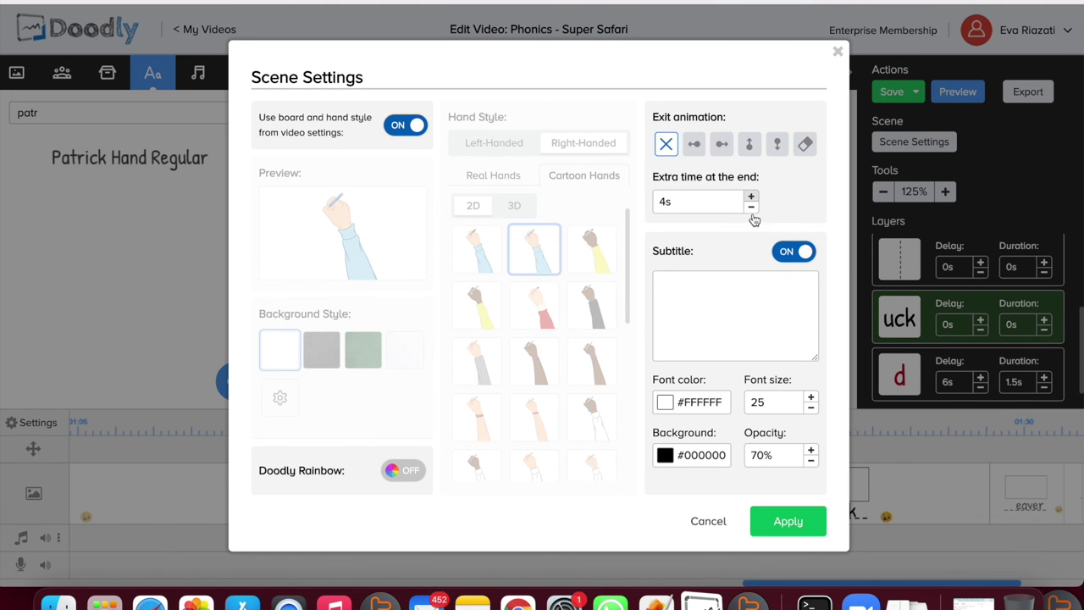
click(775, 532)
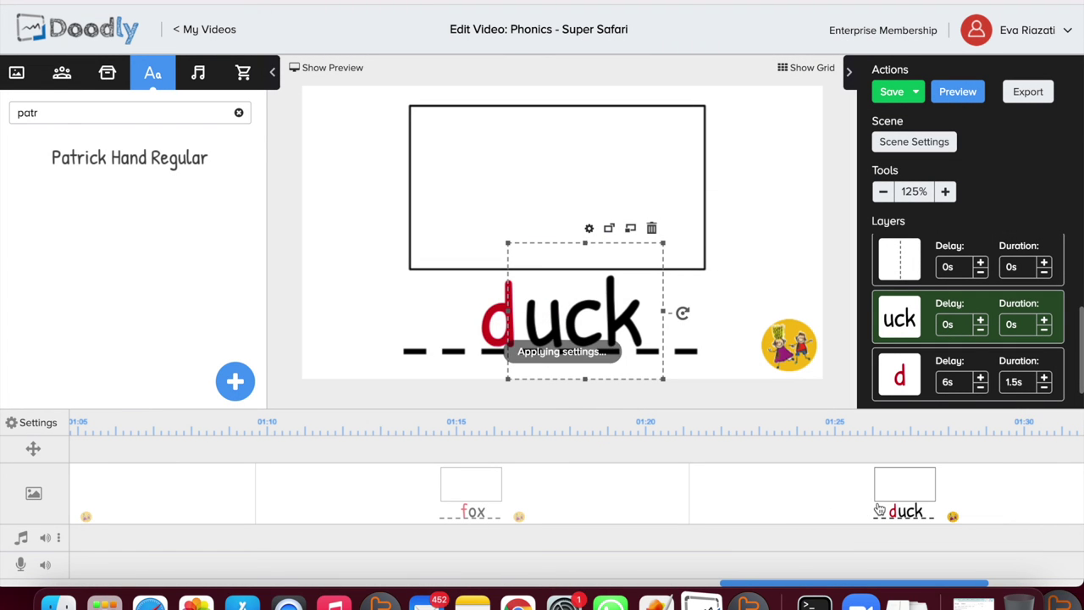
scroll(805, 496, right, 5)
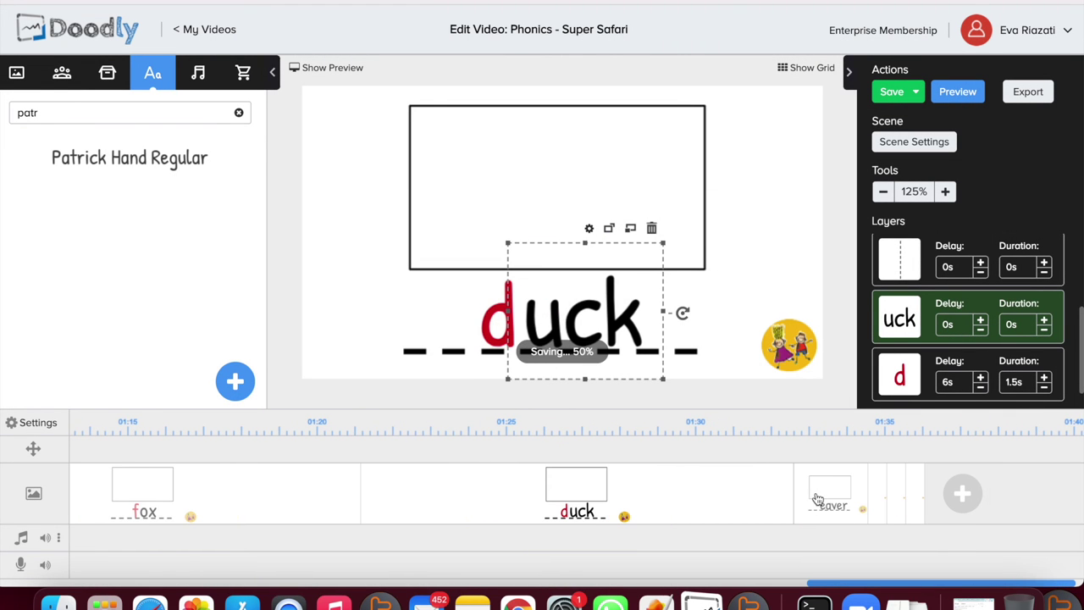
click(818, 500)
Step: Add a red Patrick Hand Regular 'b' text element to the eaver scene
drag(136, 161, 412, 314)
double_click(412, 314)
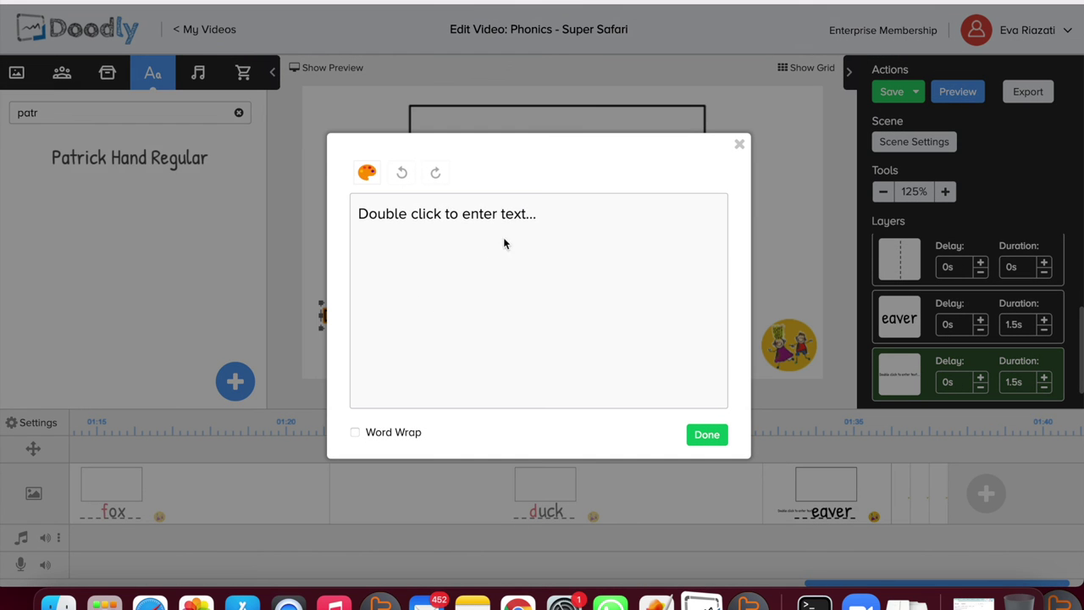
text(b)
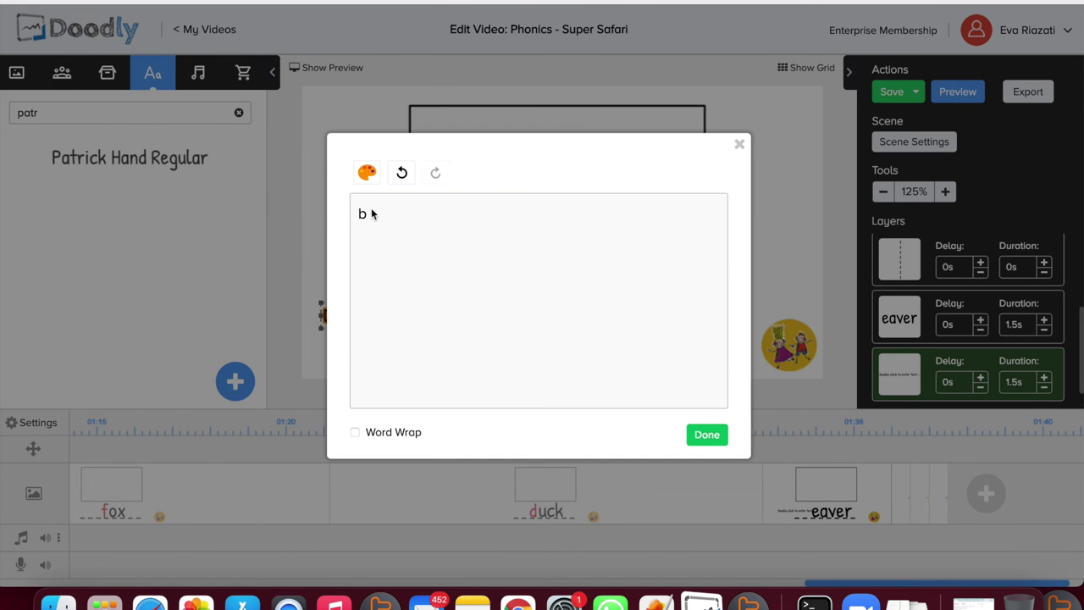
click(368, 174)
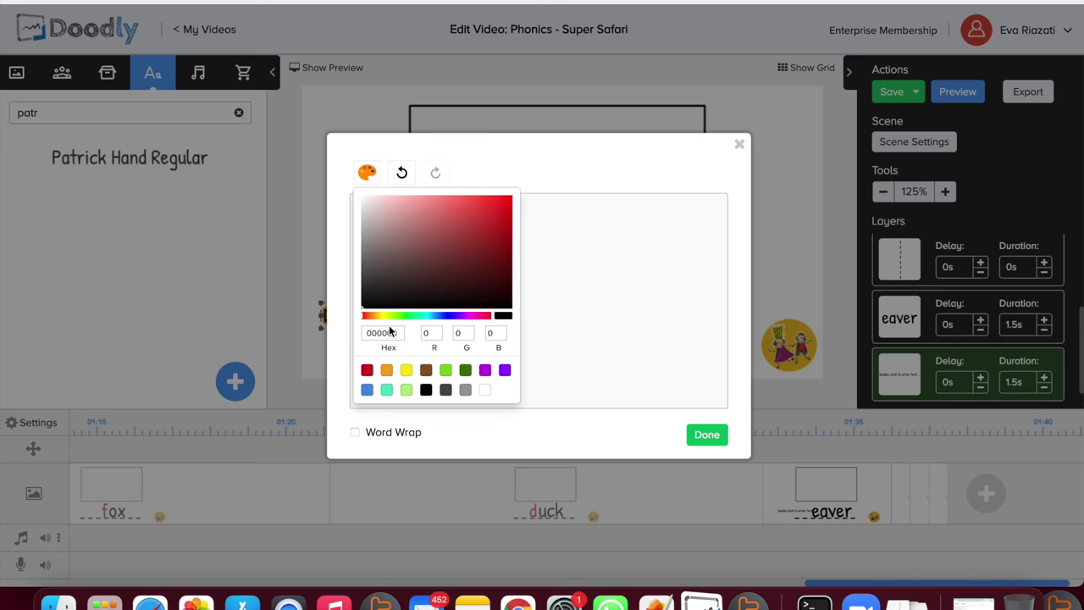
click(367, 371)
click(712, 436)
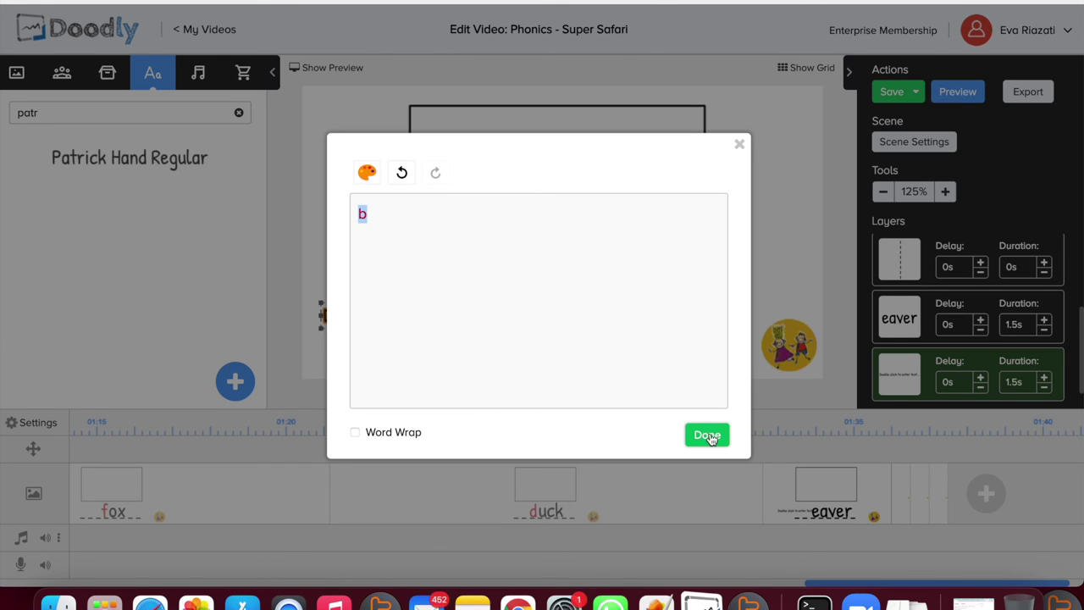
click(709, 435)
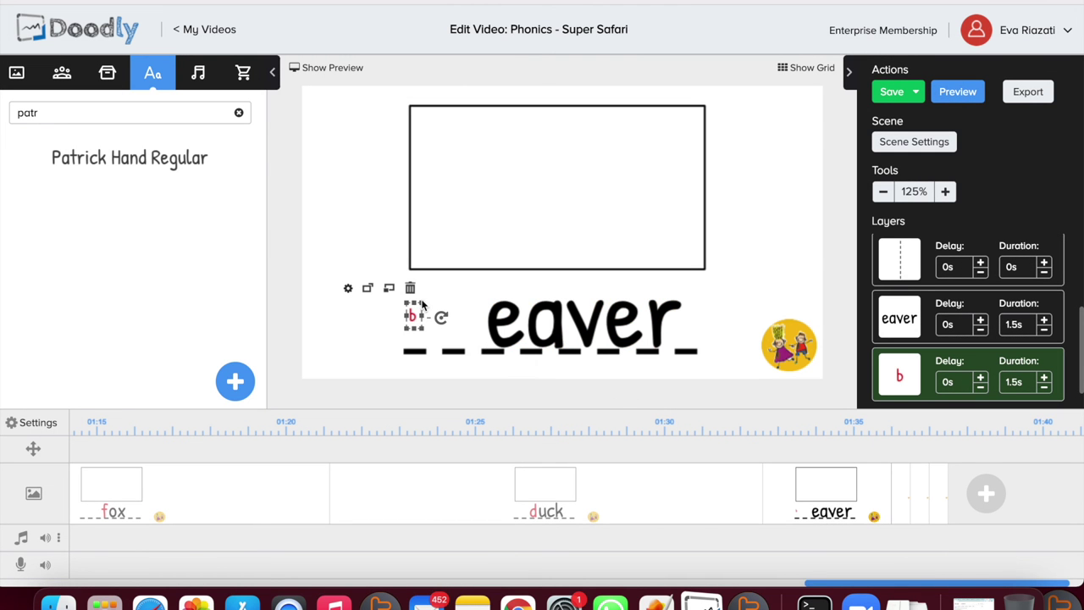
Step: Resize the red b and position it right before eaver on the dashed line
drag(422, 304, 499, 162)
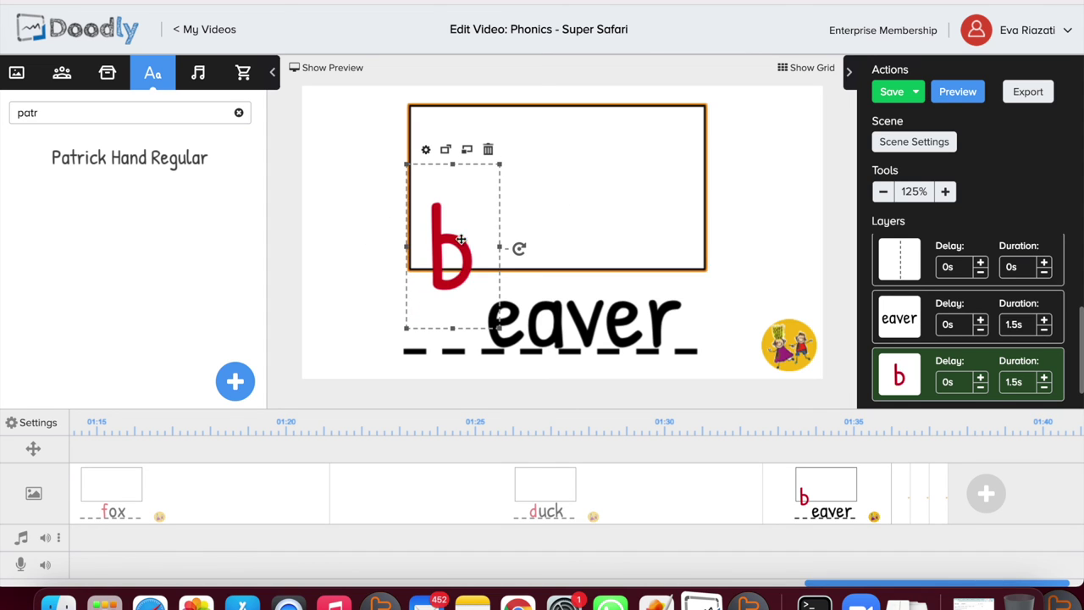
drag(447, 249, 458, 301)
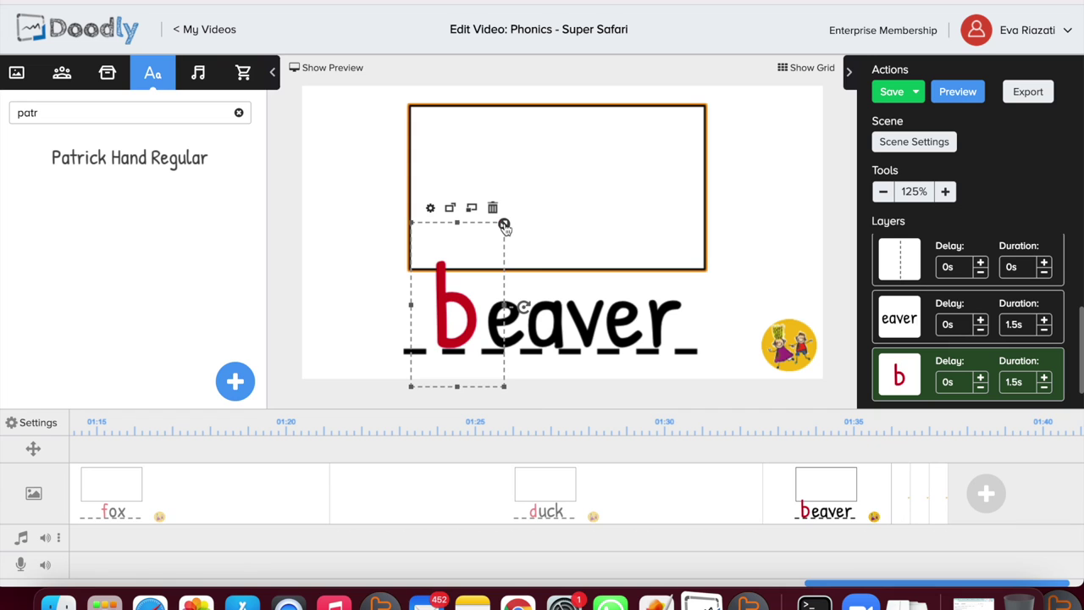
drag(504, 223, 489, 246)
drag(457, 294, 472, 286)
click(767, 271)
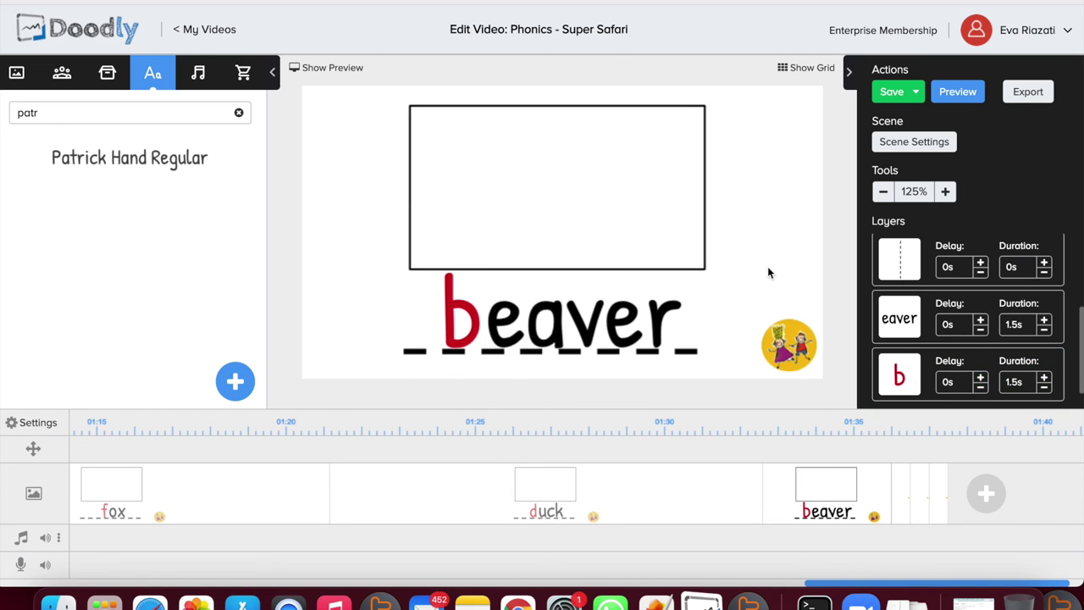
Step: Delay the red b by 6s, make eaver draw in 0s, and open the scene settings
click(981, 380)
click(981, 379)
click(981, 379)
click(981, 379)
click(981, 379)
click(981, 379)
click(981, 379)
click(981, 379)
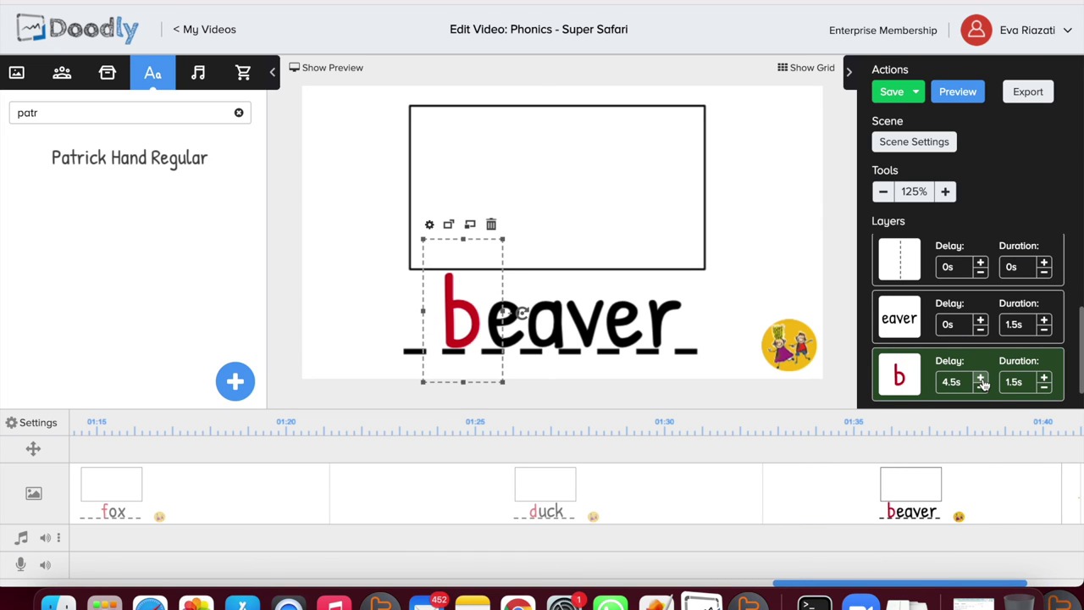
click(981, 380)
click(981, 380)
click(981, 380)
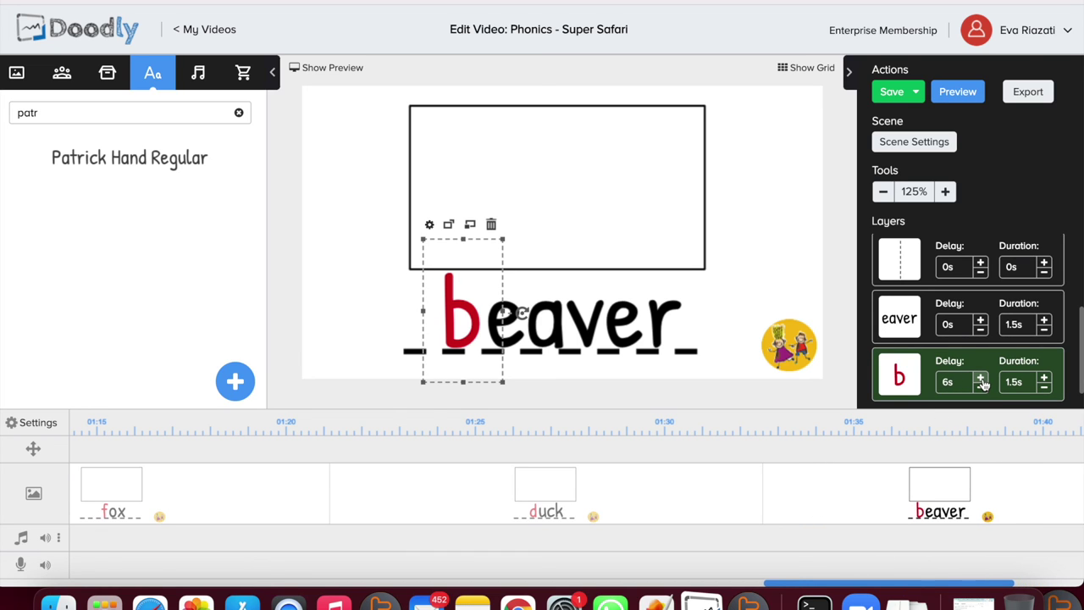
click(1044, 331)
click(1044, 330)
click(1044, 330)
click(924, 153)
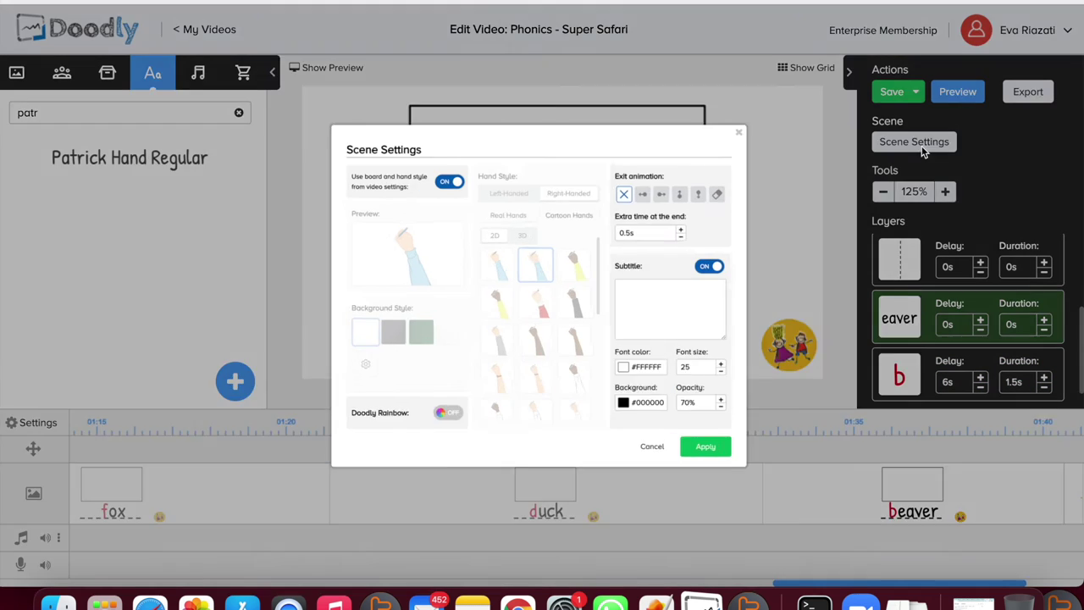